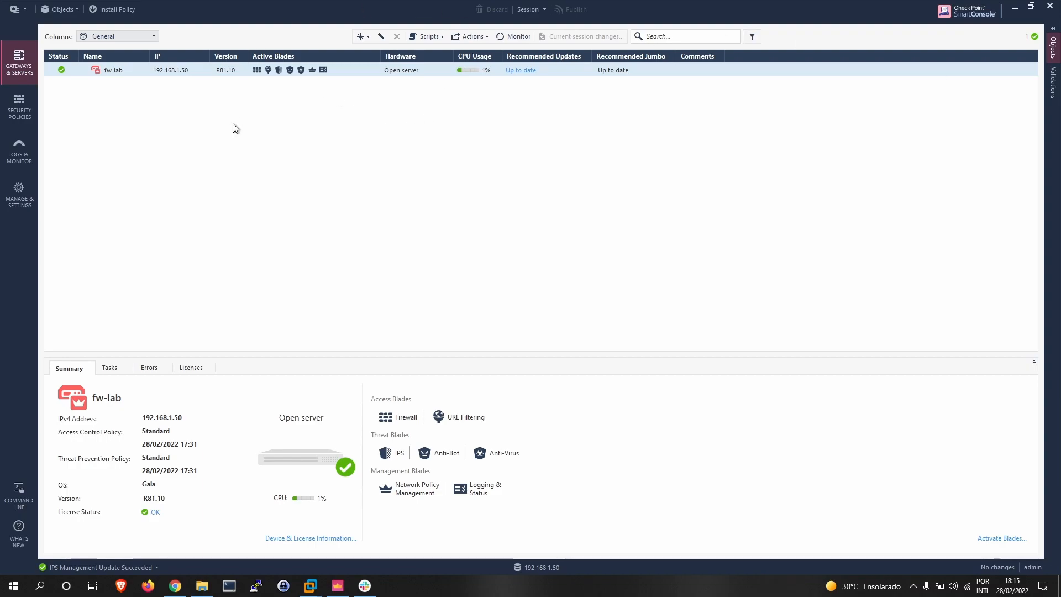
Enable the Application Control blade on the fw-lab gateway
{"action": "double_click", "coordinate": [286, 71]}
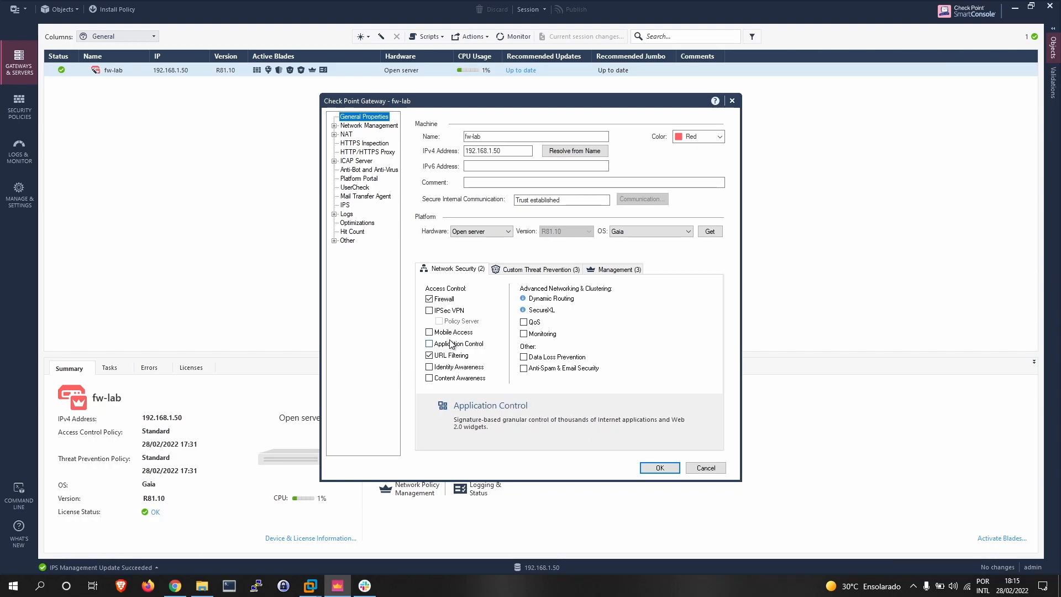
{"action": "left_click", "coordinate": [451, 342]}
{"action": "left_click", "coordinate": [434, 343]}
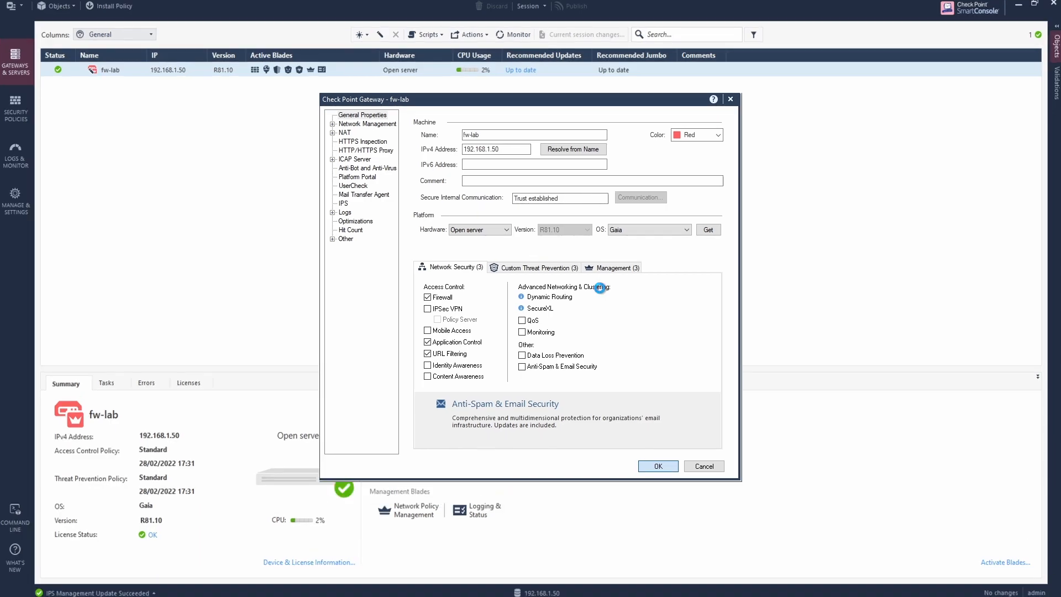
{"action": "key", "text": "Return"}
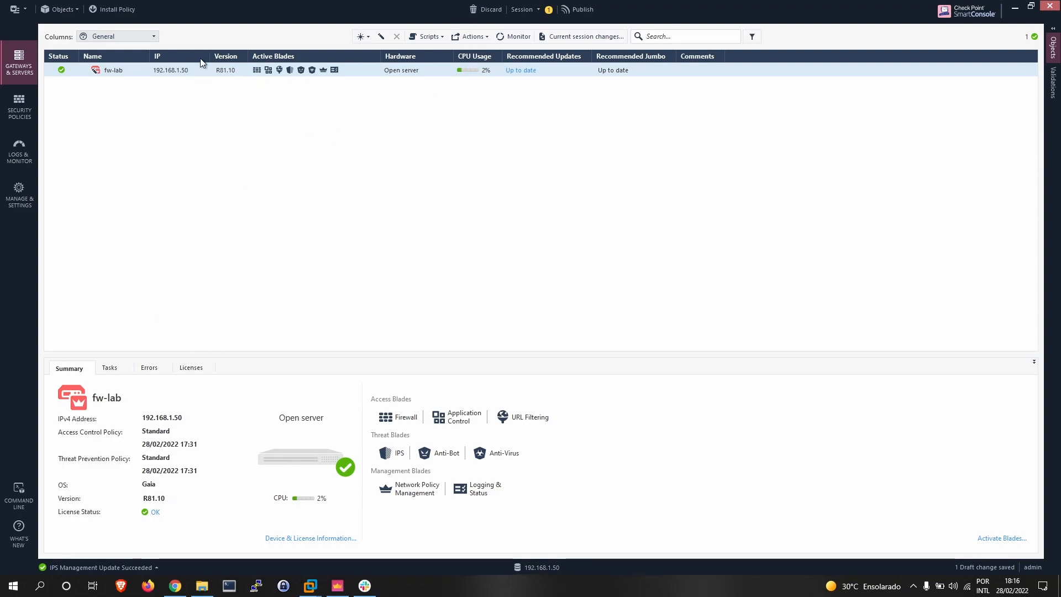
Publish the draft session change and install the Standard policy on fw-lab with Access Control and Threat Prevention
{"action": "left_click", "coordinate": [122, 11]}
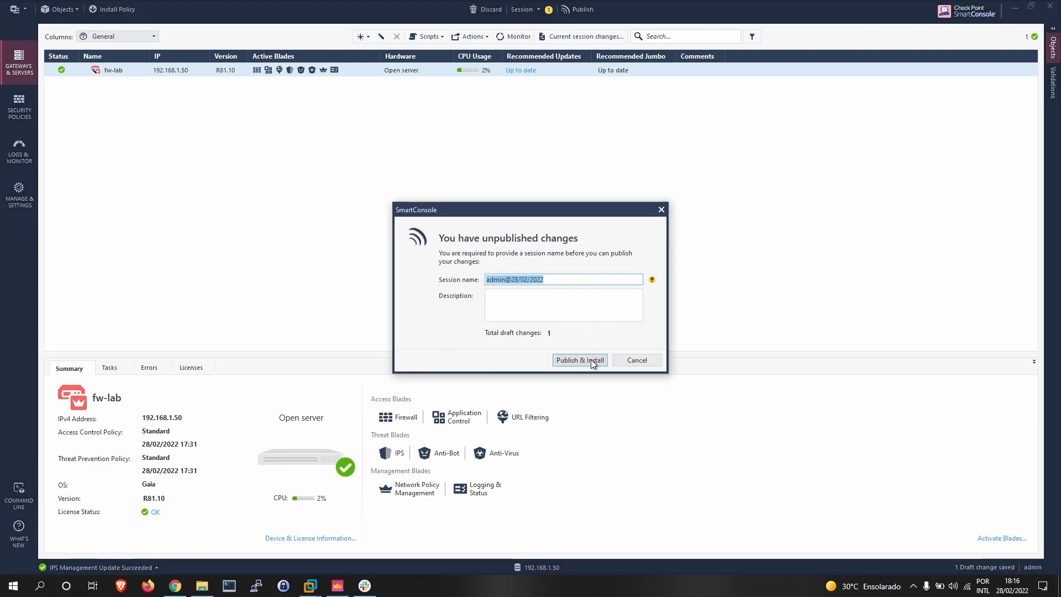
{"action": "left_click", "coordinate": [590, 359]}
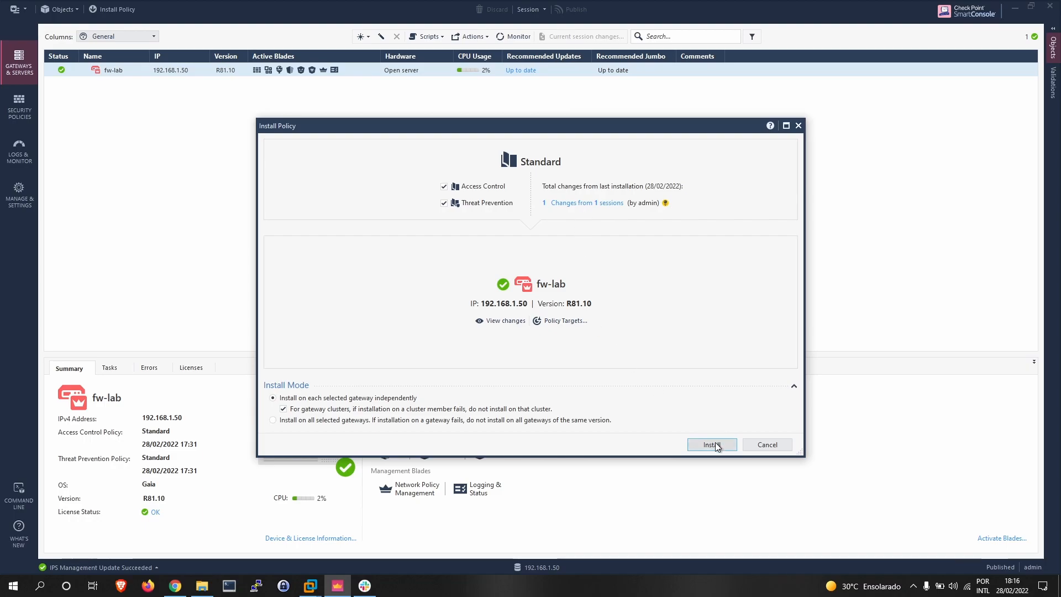
{"action": "left_click", "coordinate": [714, 443]}
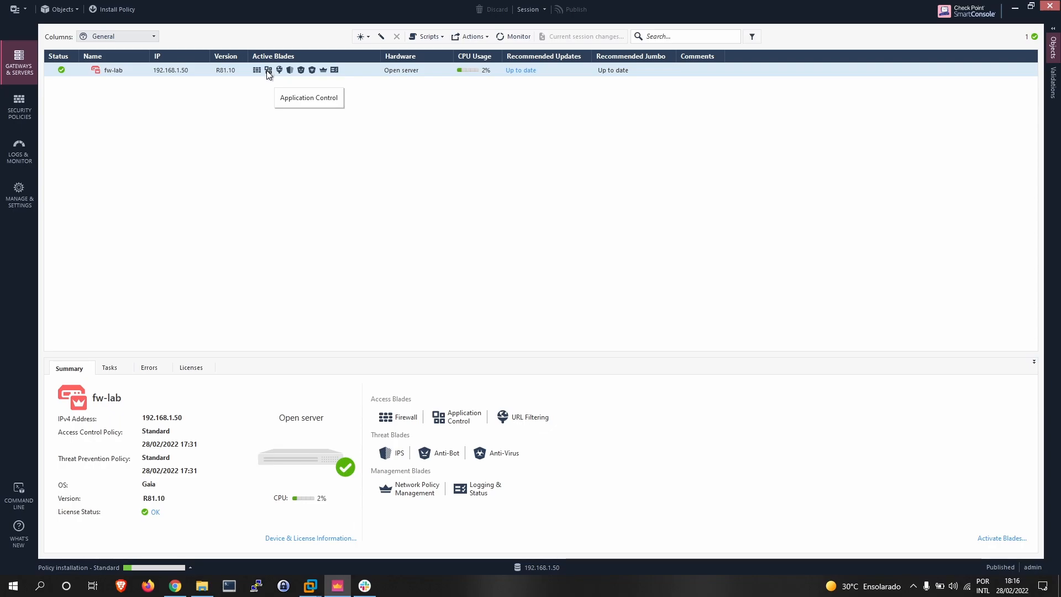
In the Access Control policy, open the Filtro URL inline layer used by the "Conexao com a Internet" rule for editing
{"action": "left_click", "coordinate": [20, 106]}
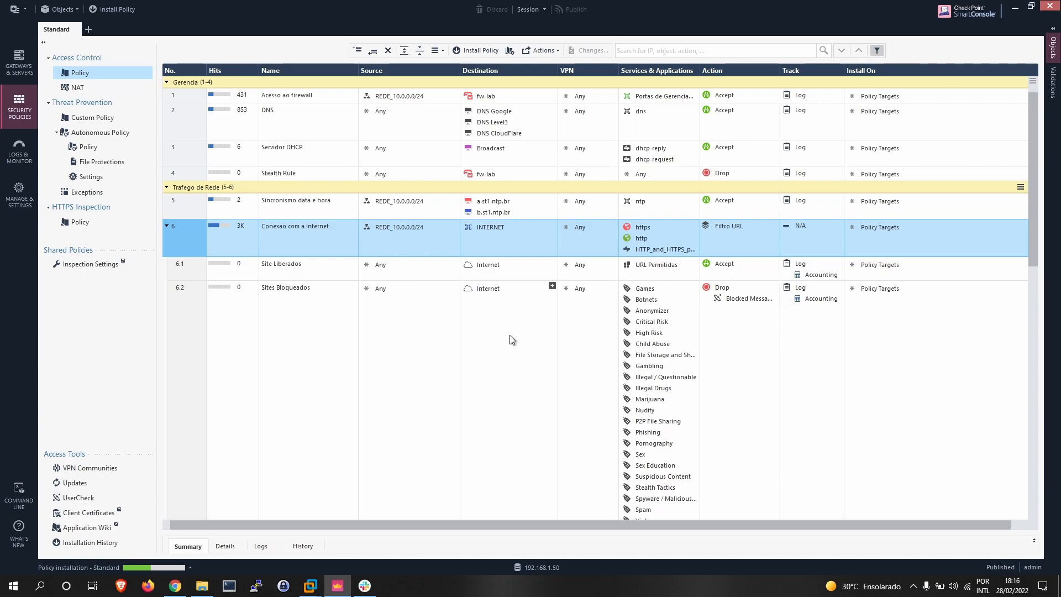
{"action": "left_click", "coordinate": [165, 226]}
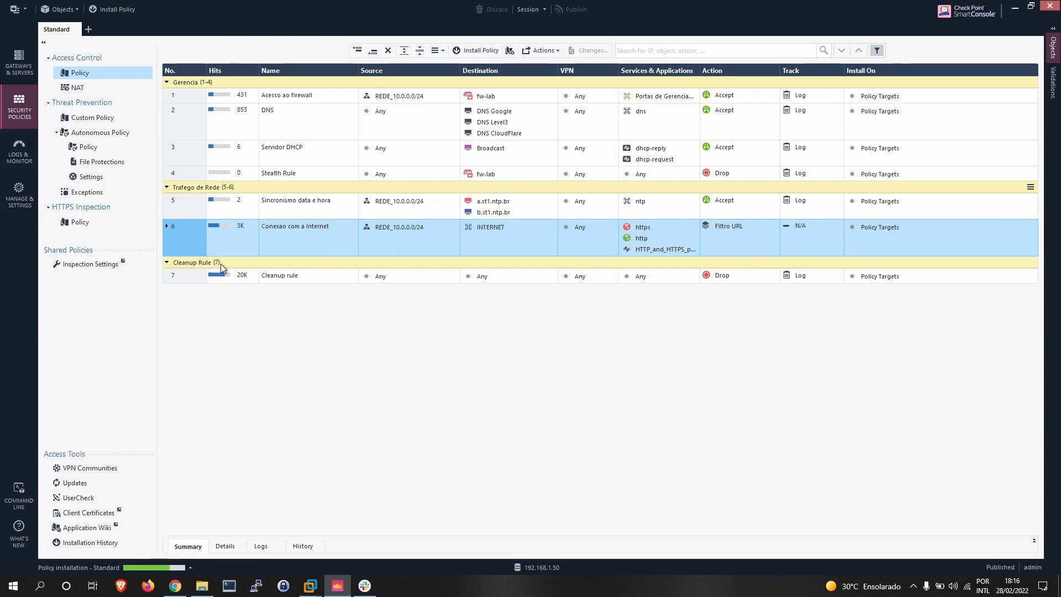
{"action": "left_click", "coordinate": [719, 225]}
{"action": "left_click", "coordinate": [711, 223]}
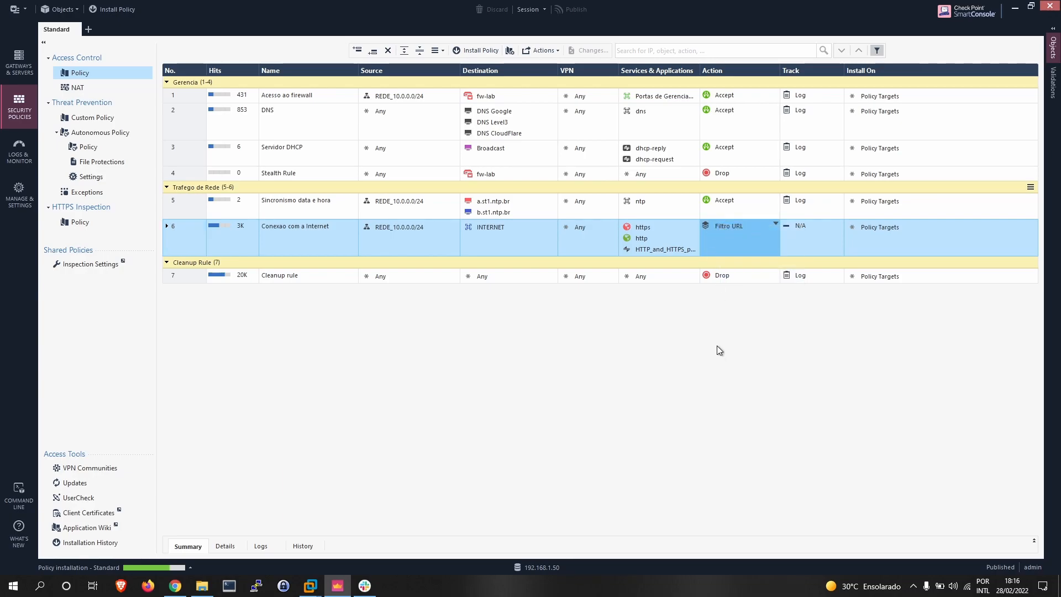
{"action": "left_click", "coordinate": [724, 226]}
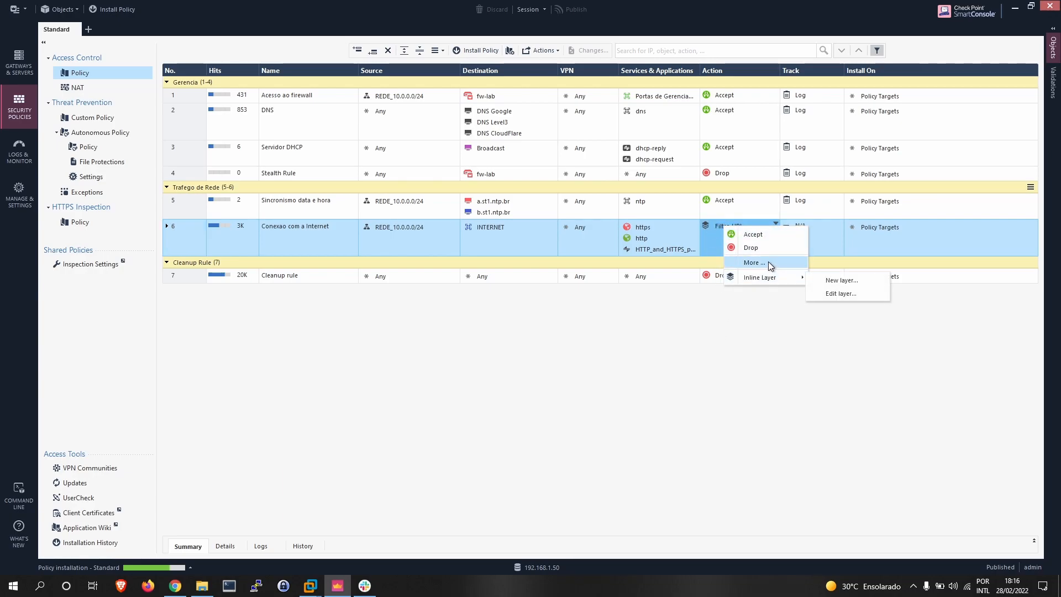
{"action": "left_click", "coordinate": [768, 262]}
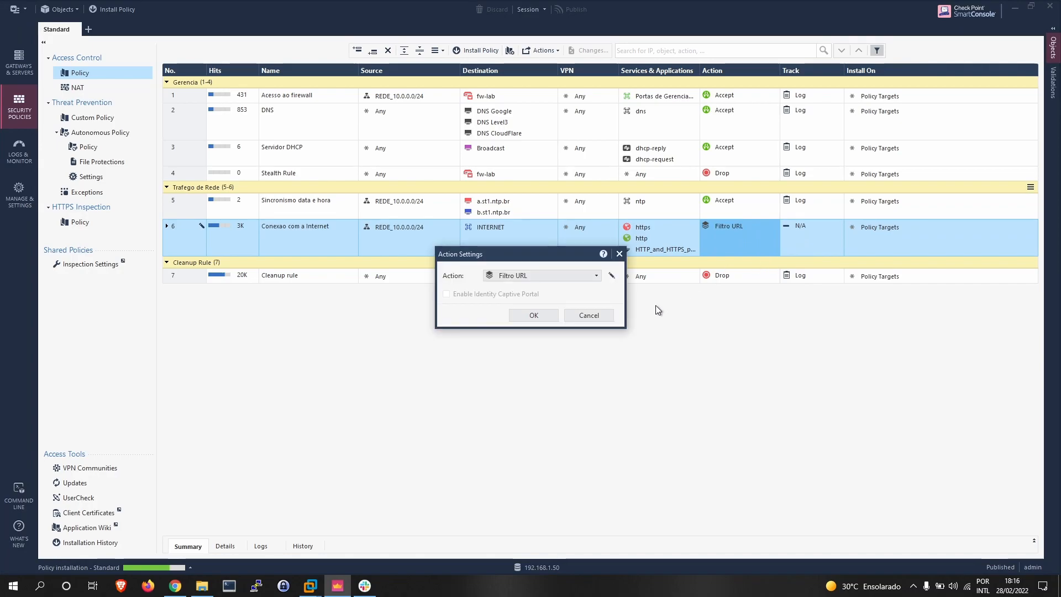
{"action": "left_click", "coordinate": [611, 275]}
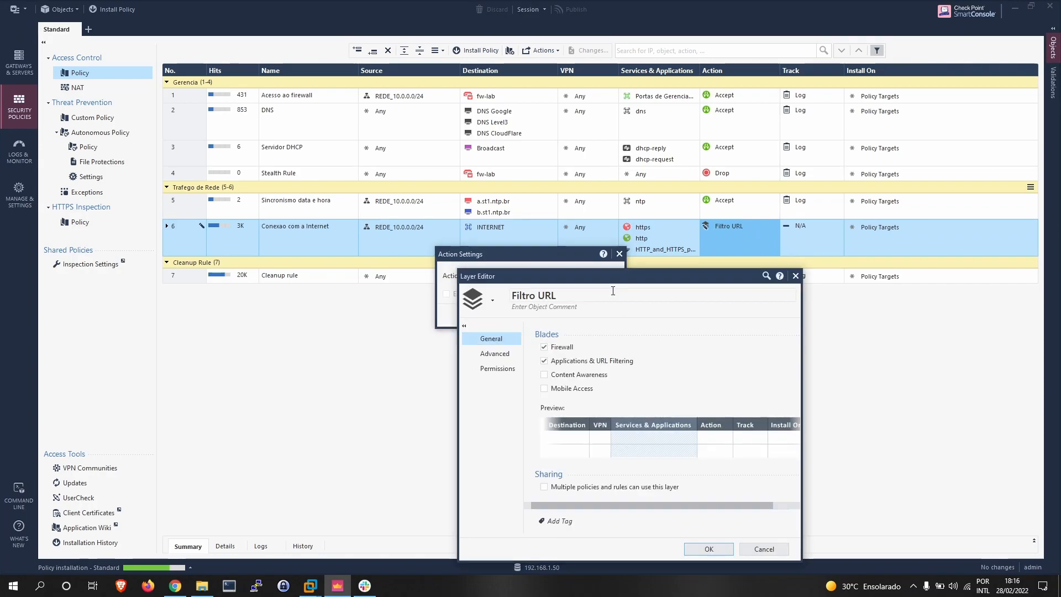
Rename the layer to "Filtro URL e Controle de Aplicativos" and widen the Action column to fit the full name
{"action": "left_click", "coordinate": [604, 294]}
{"action": "type", "text": "ntrole"}
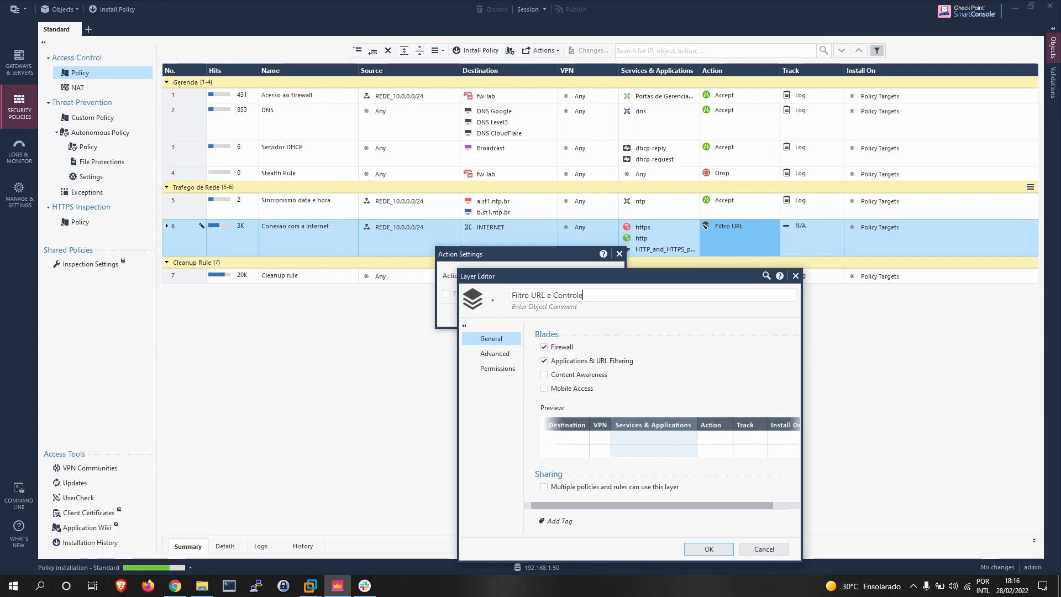
{"action": "type", "text": " de Aplicativos"}
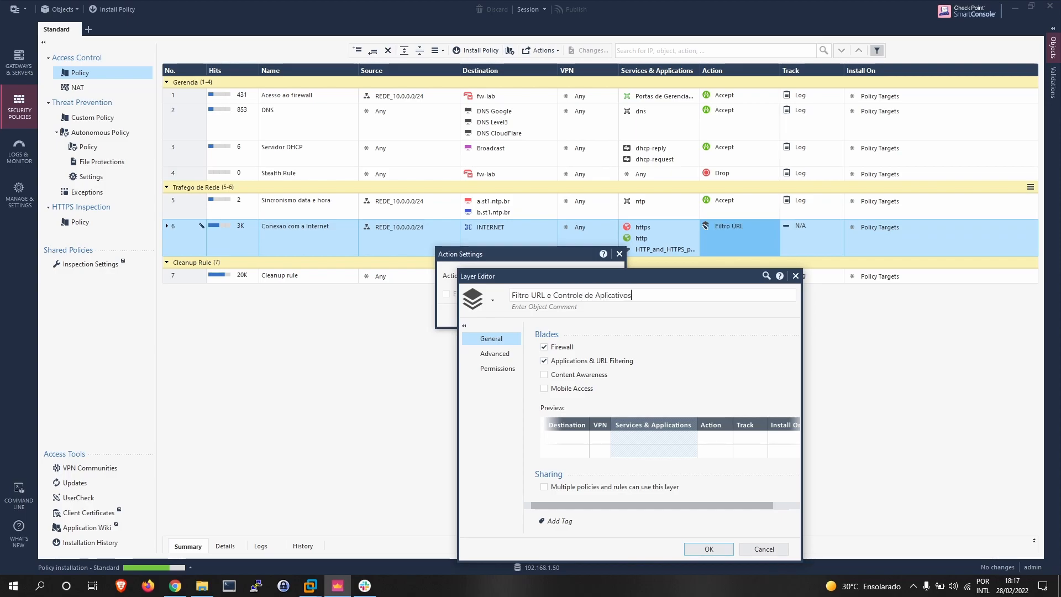
{"action": "left_click_drag", "start_coordinate": [665, 276], "coordinate": [640, 144]}
{"action": "left_click", "coordinate": [691, 419]}
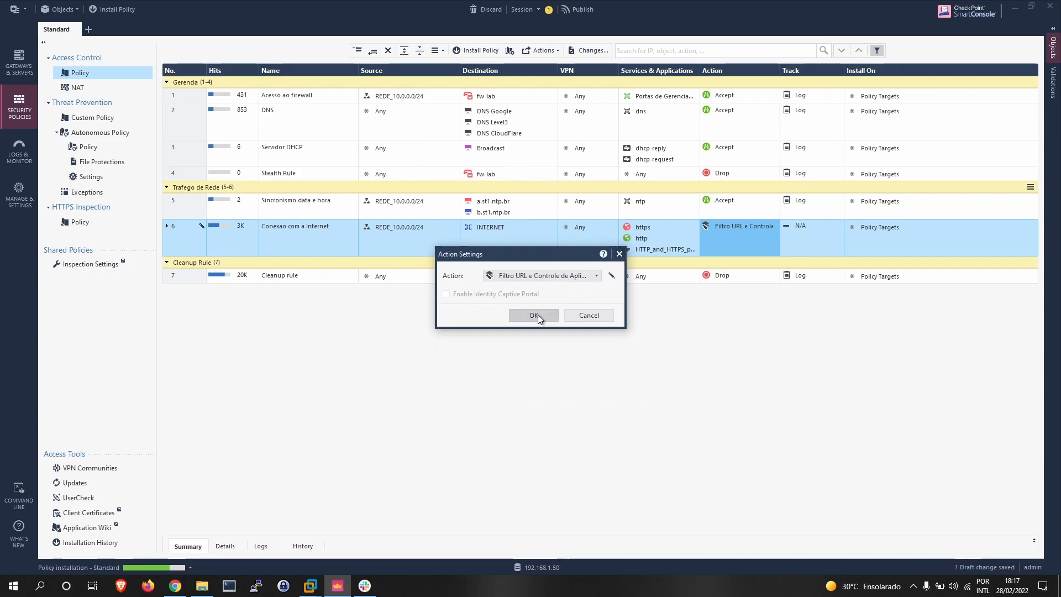
{"action": "left_click", "coordinate": [537, 315]}
{"action": "left_click_drag", "start_coordinate": [779, 68], "coordinate": [827, 69]}
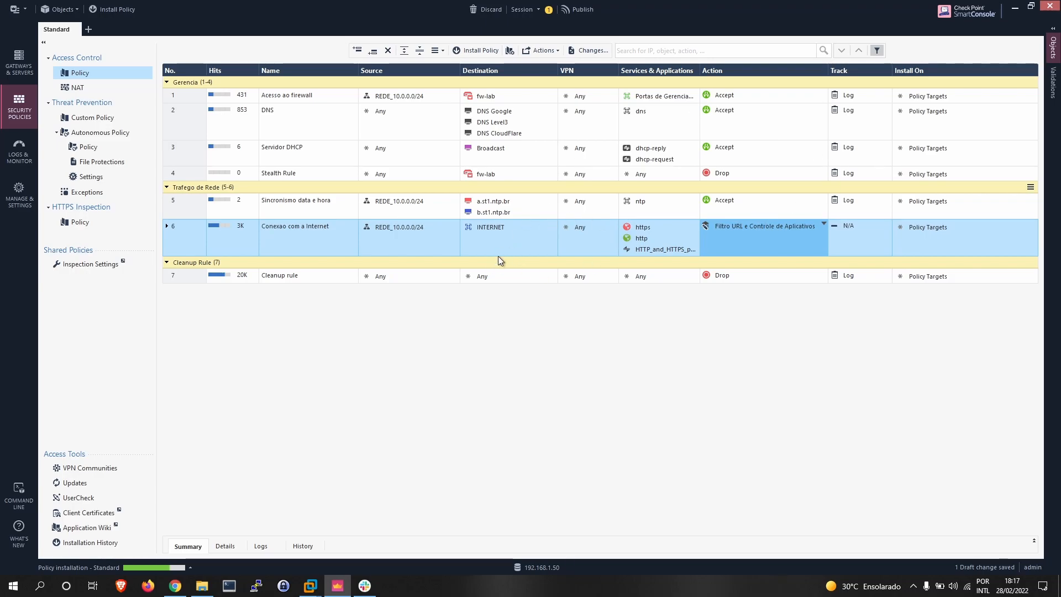
Expand rule 6 and examine the blocked categories in Sites Bloqueados and the URL Permitidas object in rule 6.1
{"action": "left_click", "coordinate": [166, 225]}
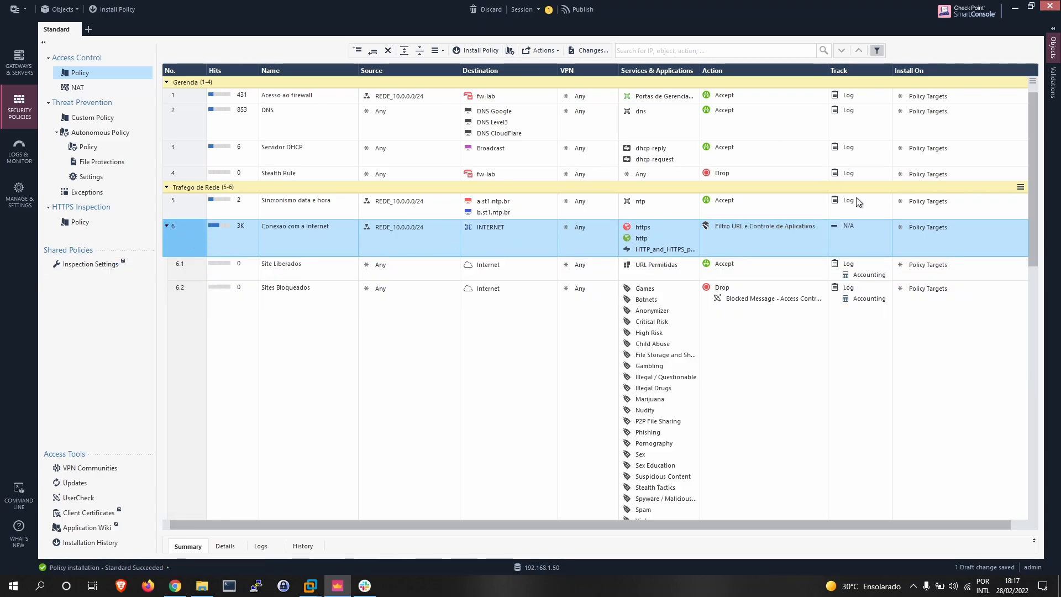
{"action": "scroll", "coordinate": [491, 217], "scroll_direction": "down", "scroll_amount": 3}
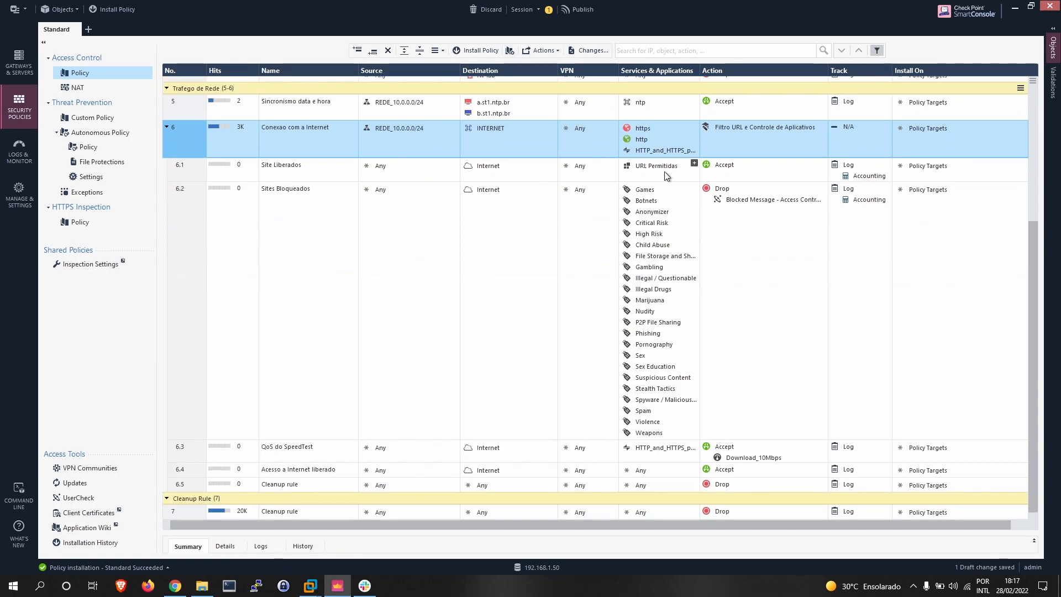
{"action": "left_click", "coordinate": [650, 211]}
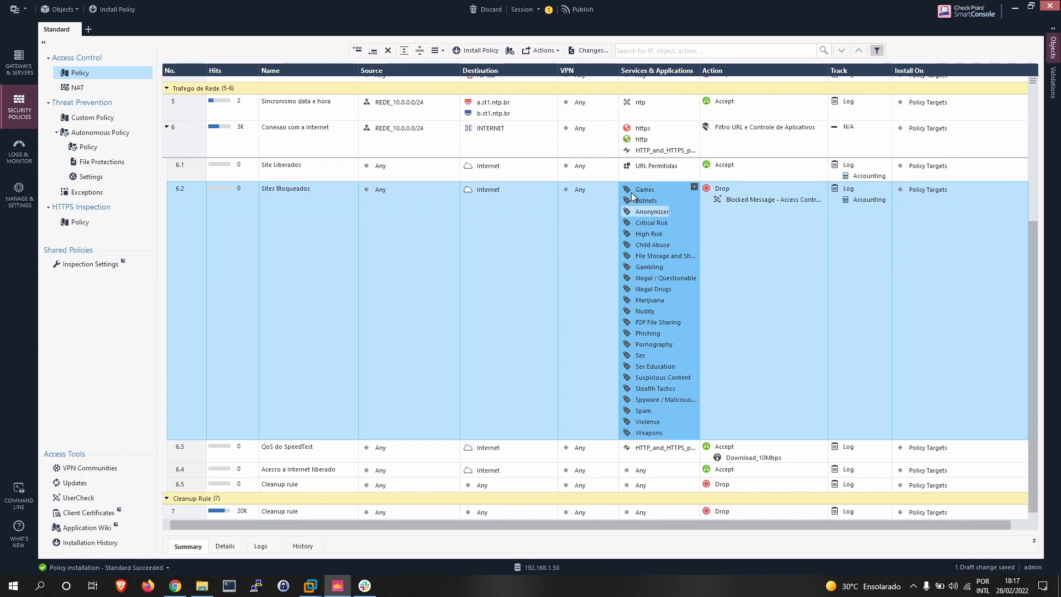
{"action": "mouse_move", "coordinate": [632, 185]}
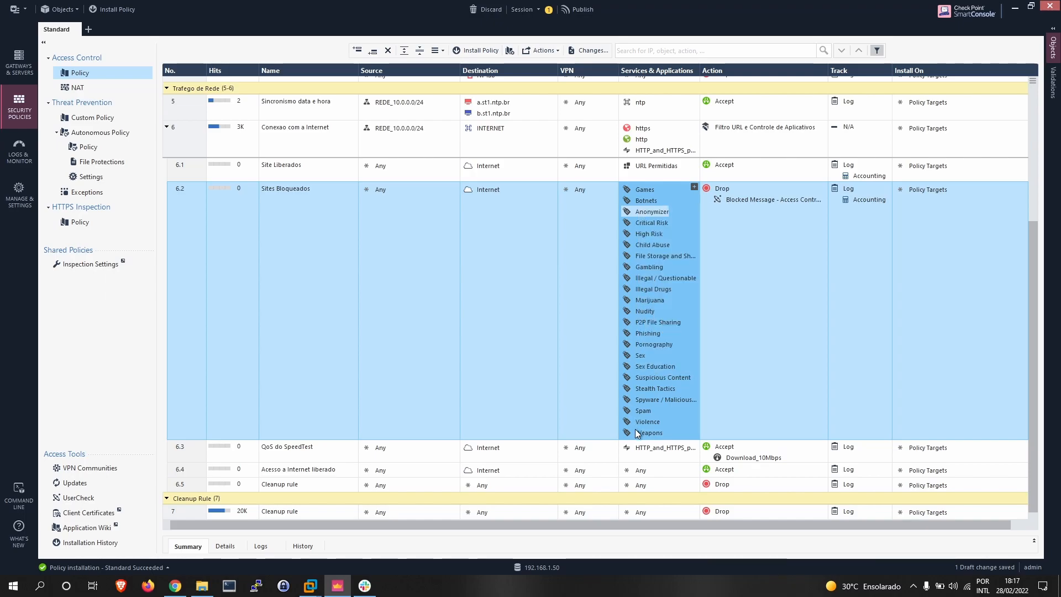
{"action": "left_click", "coordinate": [650, 166]}
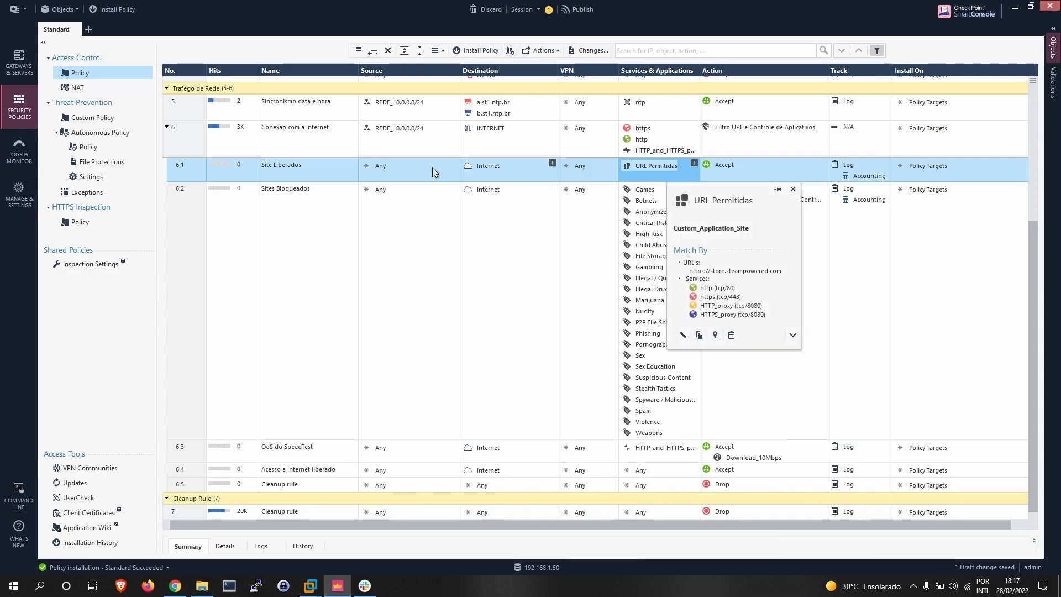
{"action": "mouse_move", "coordinate": [648, 168]}
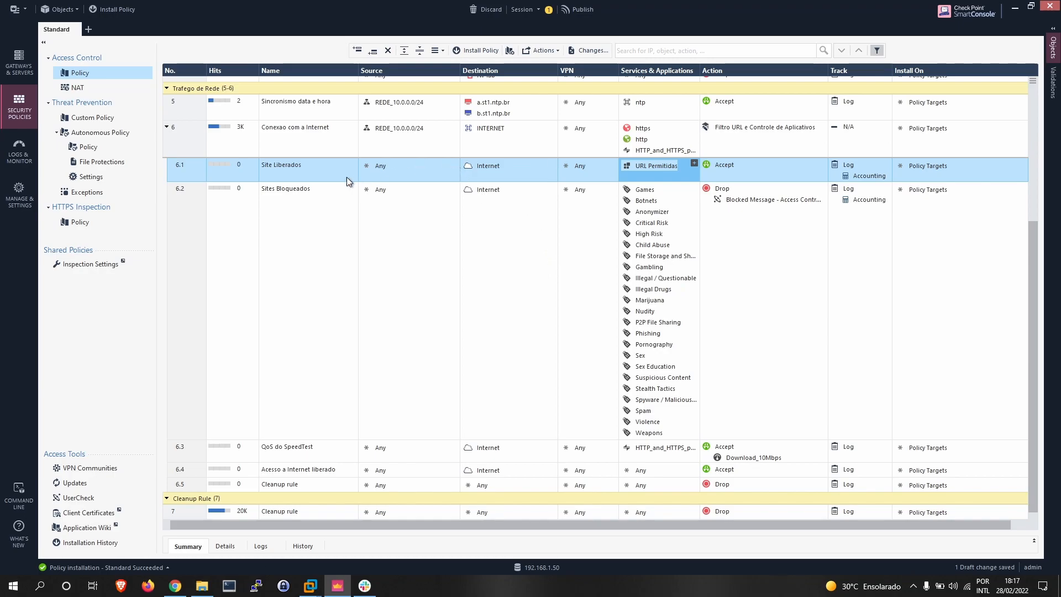
Add a new rule below rule 6.1 and name it "Sites Bloqueados"
{"action": "right_click", "coordinate": [183, 165]}
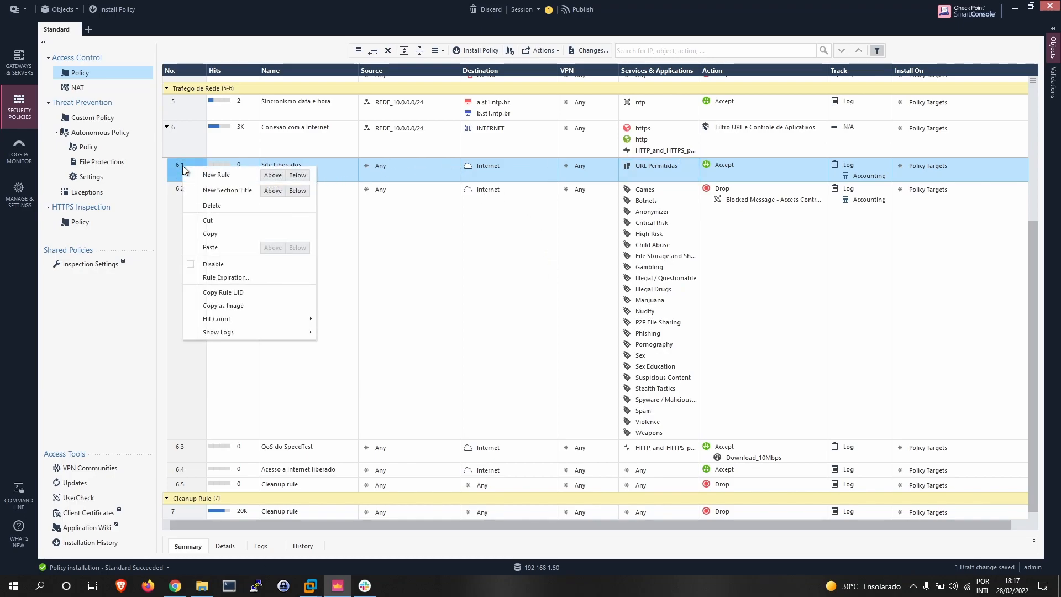
{"action": "left_click", "coordinate": [297, 174]}
{"action": "double_click", "coordinate": [292, 188]}
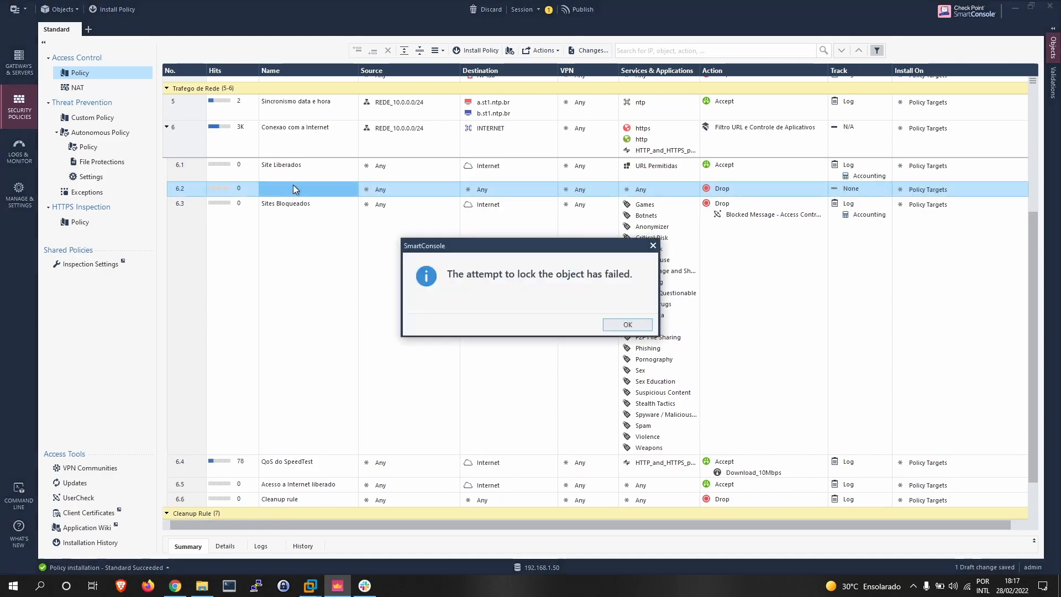
{"action": "left_click", "coordinate": [626, 324]}
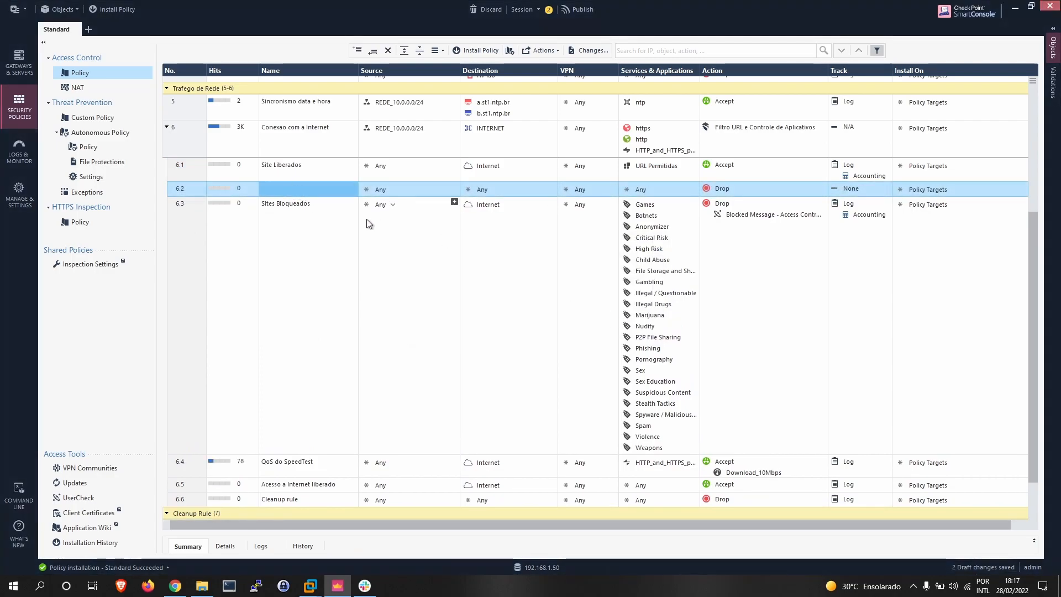
{"action": "double_click", "coordinate": [314, 189]}
{"action": "type", "text": "Sites Bloqueados"}
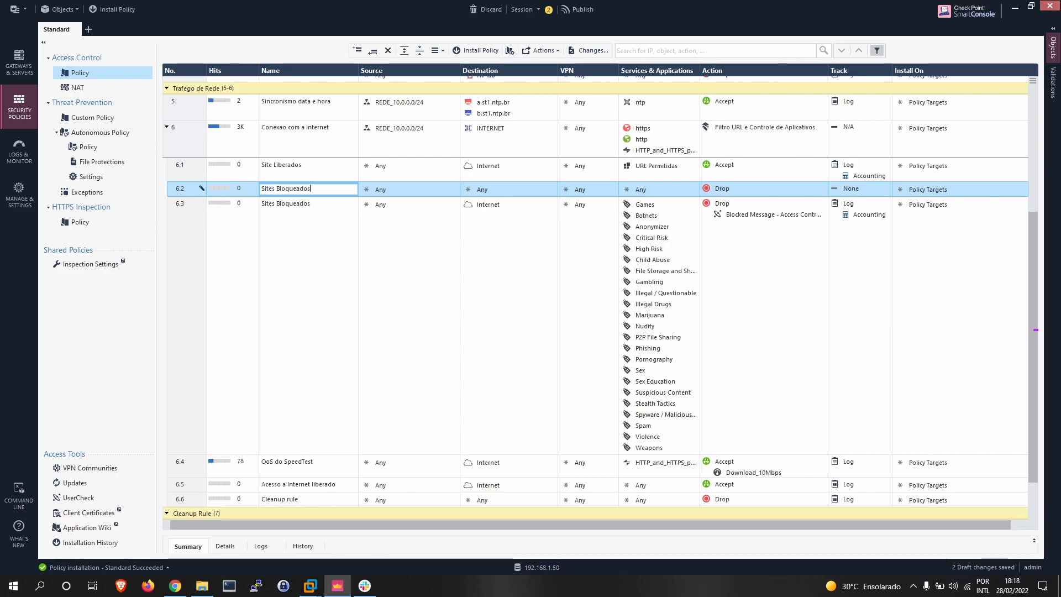
Correct the name of rule 6.1 to "Sites Liberados"
{"action": "double_click", "coordinate": [274, 167]}
{"action": "type", "text": "s"}
{"action": "key", "text": "BackSpace"}
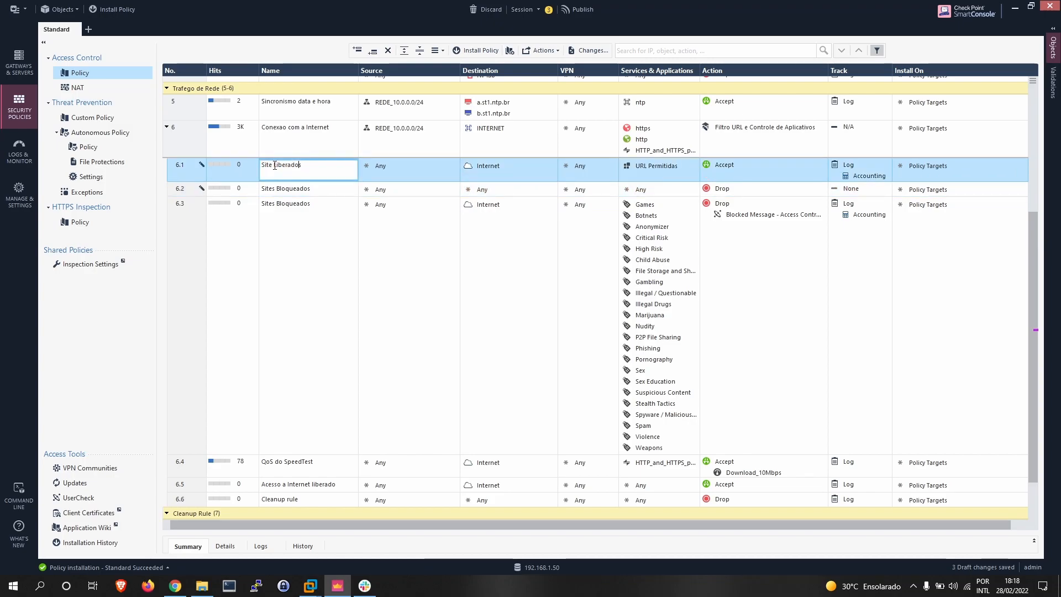
{"action": "type", "text": "s"}
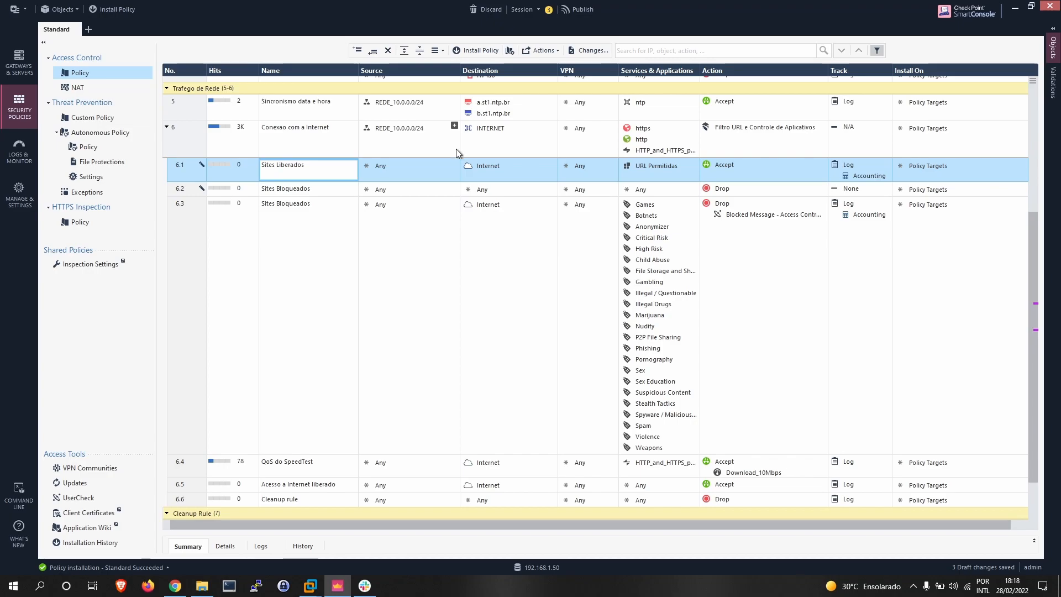
Set the destination of the new rule 6.2 to Internet, reusing the object from rule 6.1
{"action": "left_click", "coordinate": [439, 167]}
{"action": "key", "text": "Up"}
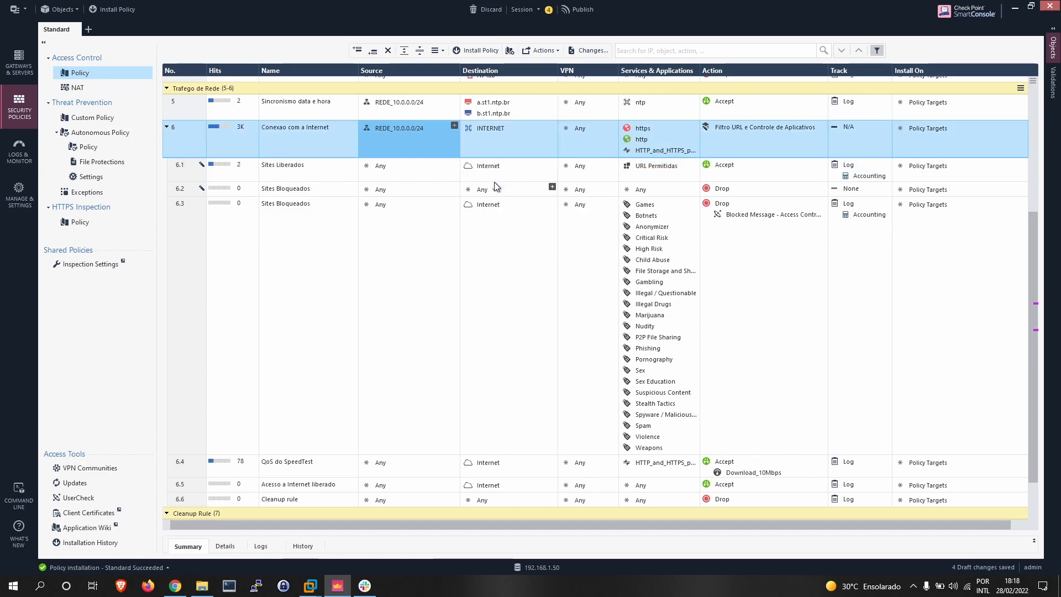
{"action": "left_click_drag", "start_coordinate": [491, 166], "coordinate": [495, 193]}
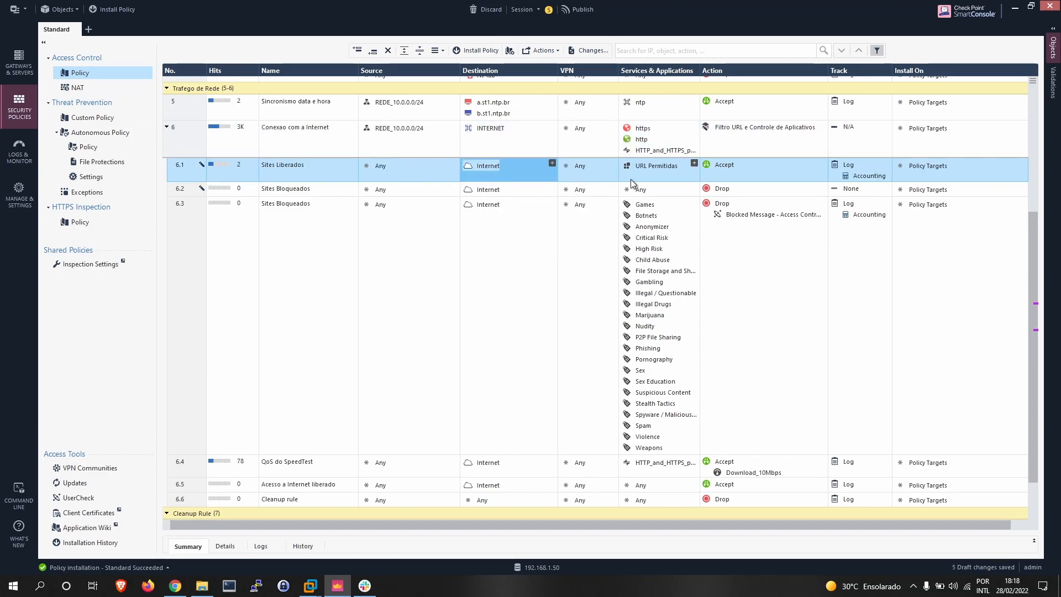
Set rule 6.2's action to Drop with the "Blocked Message - Access Control" notification and its tracking to Log
{"action": "left_click", "coordinate": [822, 189]}
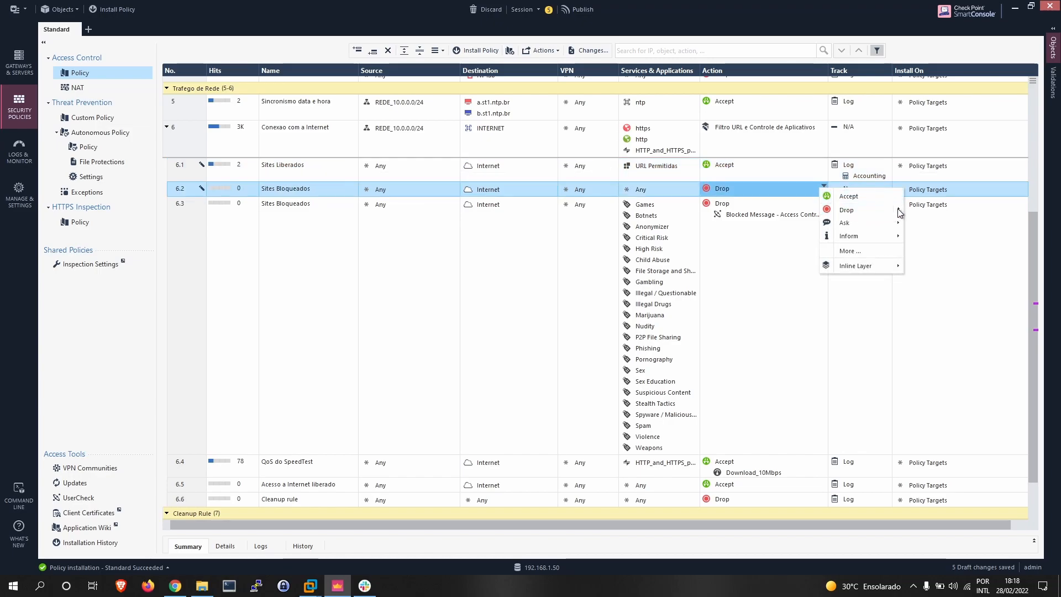
{"action": "mouse_move", "coordinate": [900, 213]}
{"action": "left_click", "coordinate": [939, 212]}
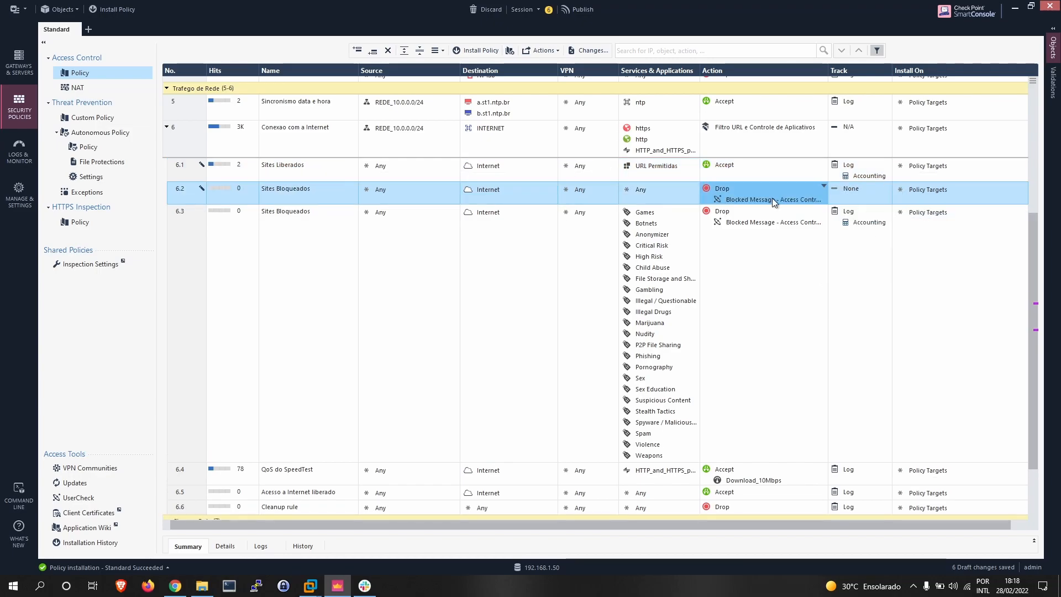
{"action": "left_click", "coordinate": [866, 190]}
{"action": "left_click", "coordinate": [887, 210]}
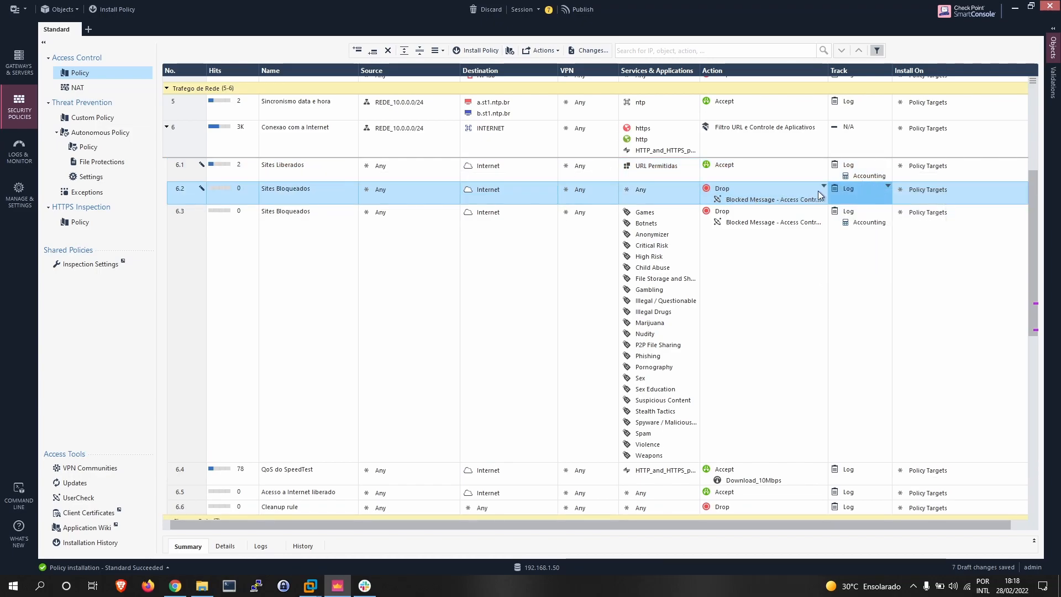
{"action": "right_click", "coordinate": [649, 167]}
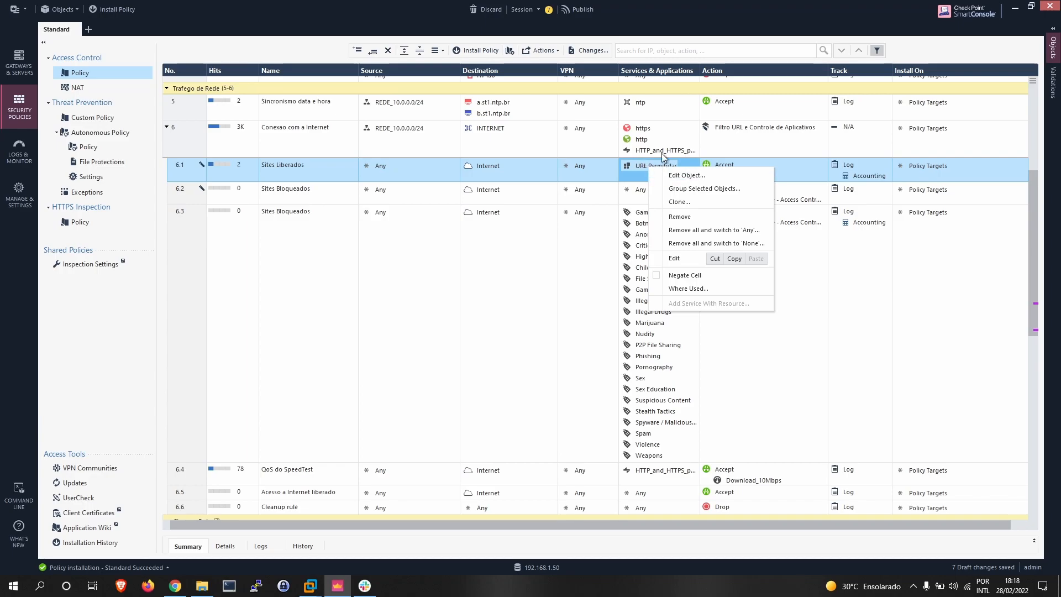
{"action": "left_click", "coordinate": [637, 163]}
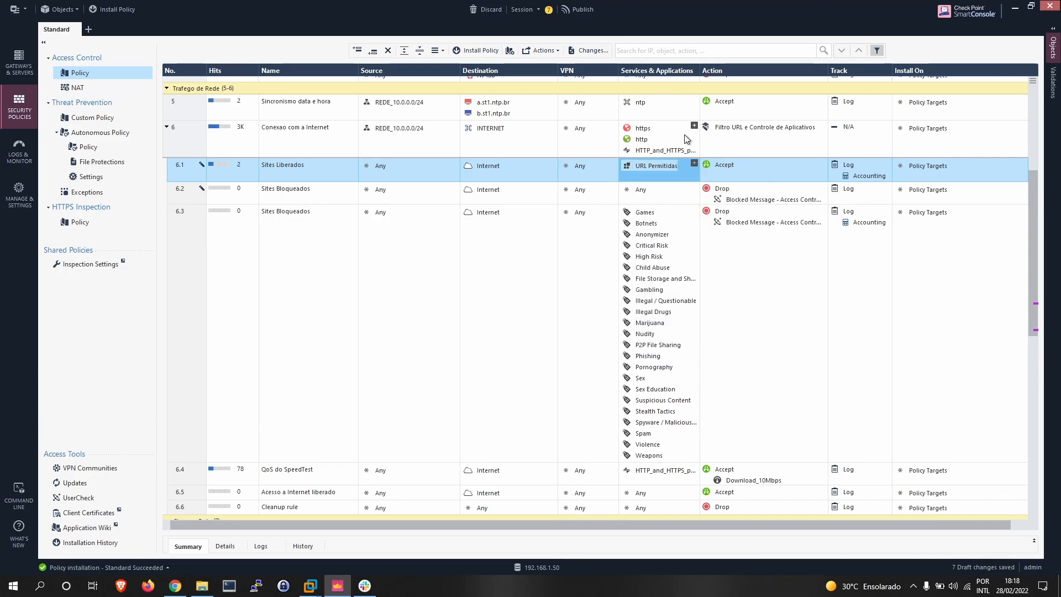
Clone the URL Permitidas object from rule 6.1 and name the copy "URL Bloqueadas"
{"action": "right_click", "coordinate": [650, 164]}
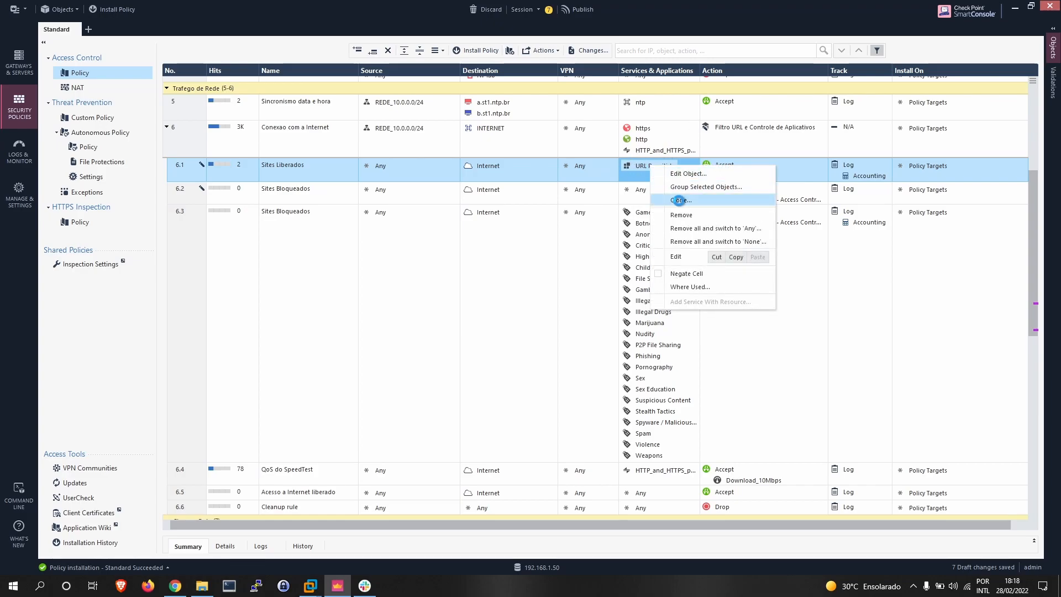
{"action": "left_click", "coordinate": [681, 200]}
{"action": "left_click", "coordinate": [530, 144]}
{"action": "left_click_drag", "start_coordinate": [530, 145], "coordinate": [436, 143]}
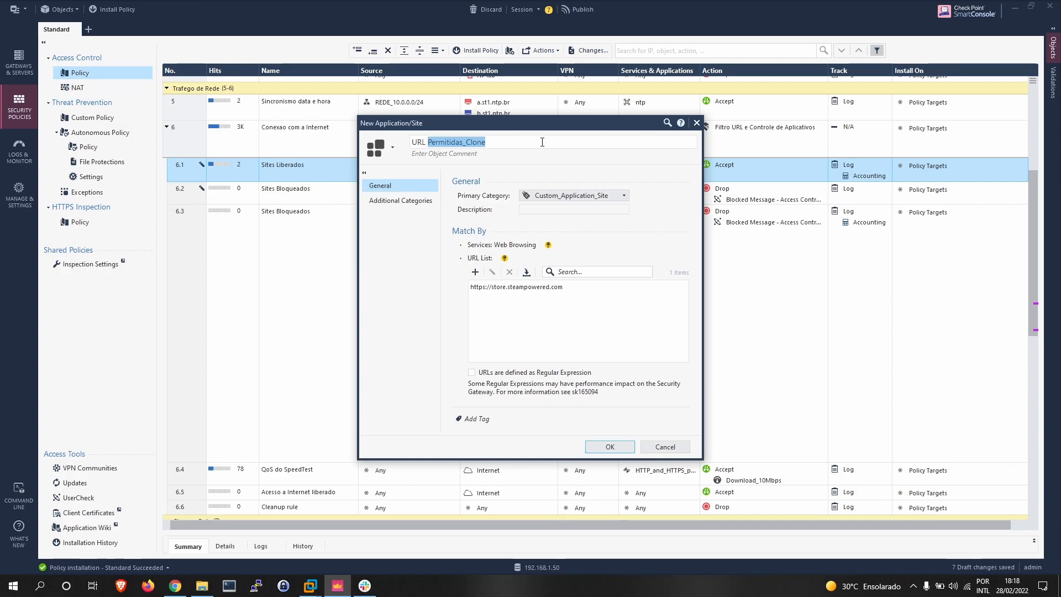
{"action": "type", "text": "Bloqueadas"}
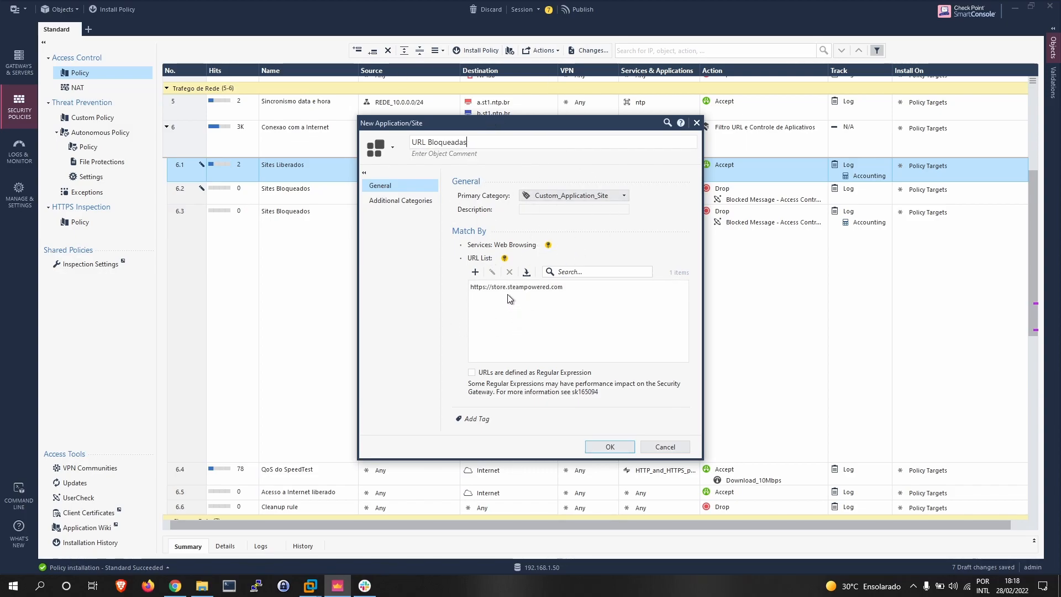
{"action": "left_click", "coordinate": [483, 285]}
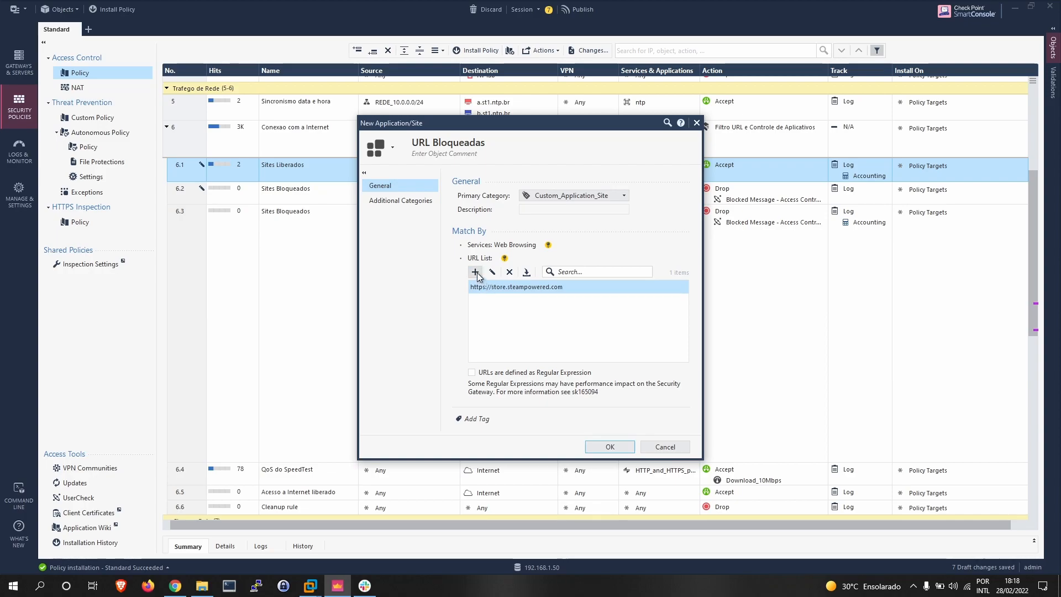
{"action": "left_click", "coordinate": [475, 272]}
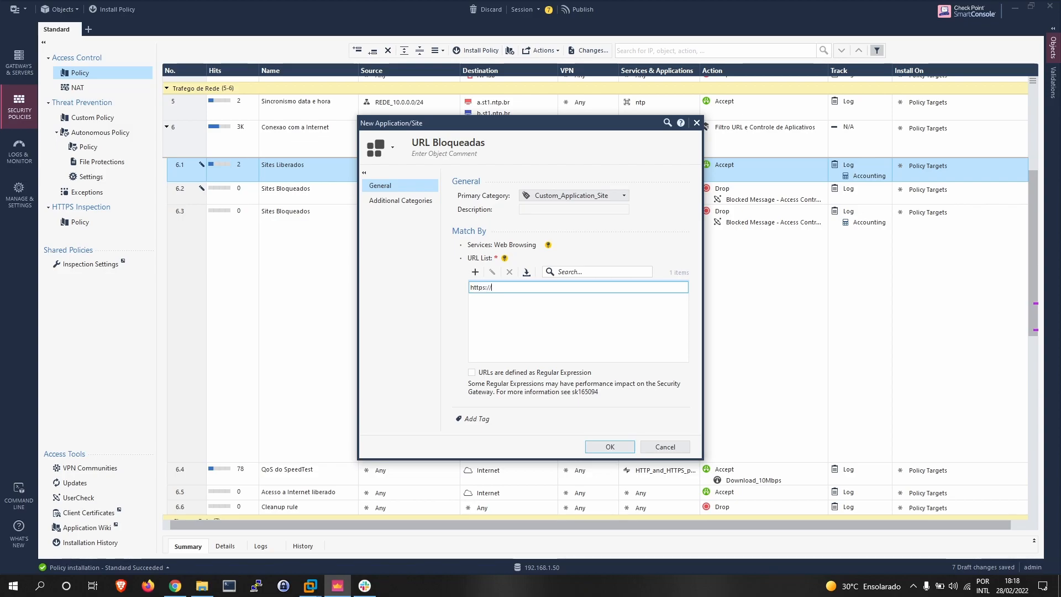
{"action": "type", "text": "www.uol.com.br"}
{"action": "left_click", "coordinate": [604, 446]}
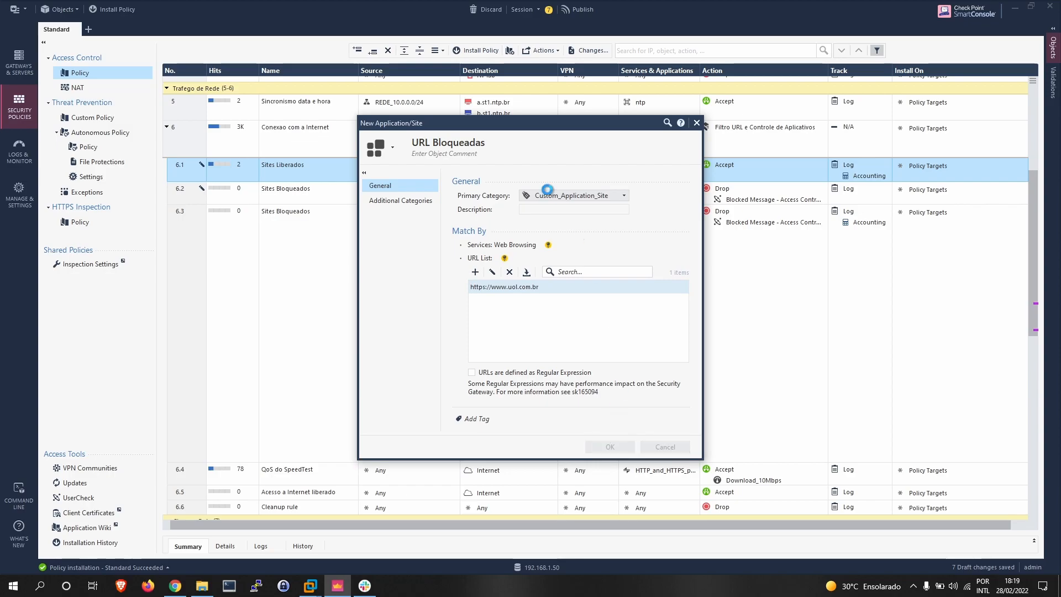
Add the URL Bloqueadas object to the services and applications of rule 6.2
{"action": "mouse_move", "coordinate": [667, 167]}
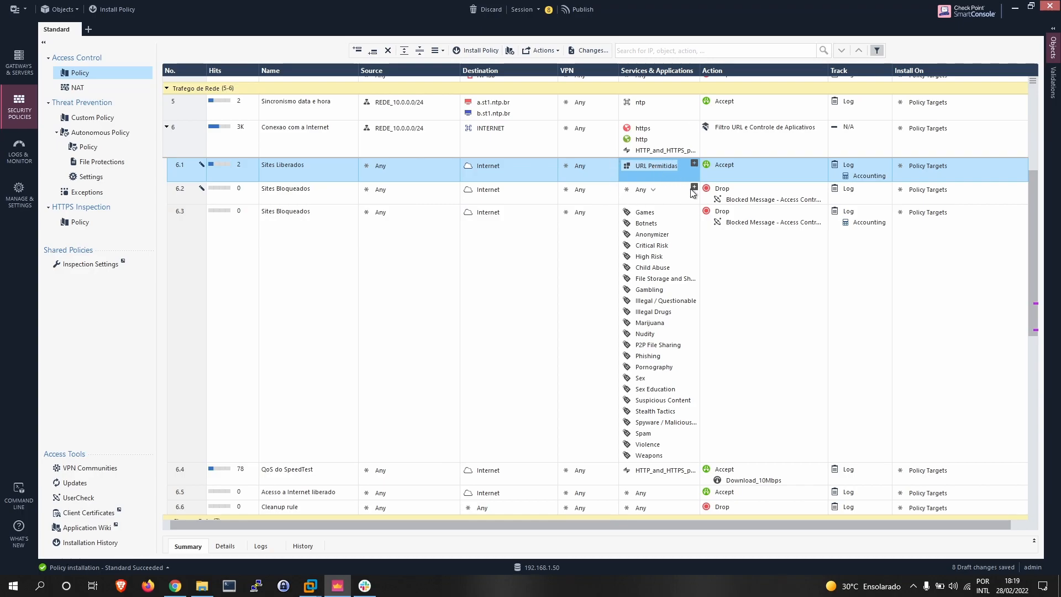
{"action": "left_click", "coordinate": [694, 188]}
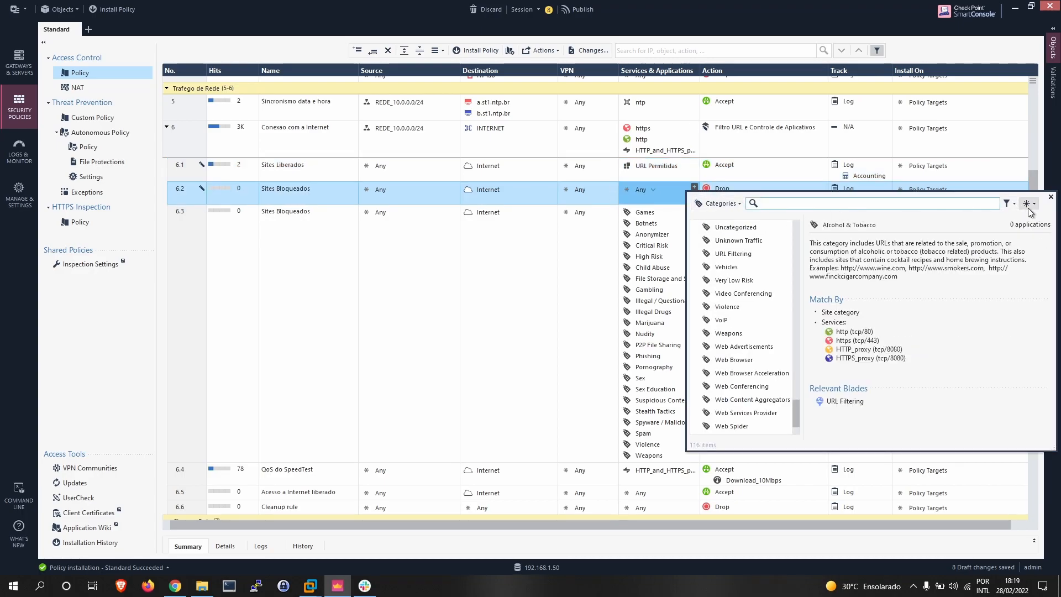
{"action": "left_click_drag", "start_coordinate": [796, 428], "coordinate": [808, 242]}
{"action": "left_click", "coordinate": [728, 203]}
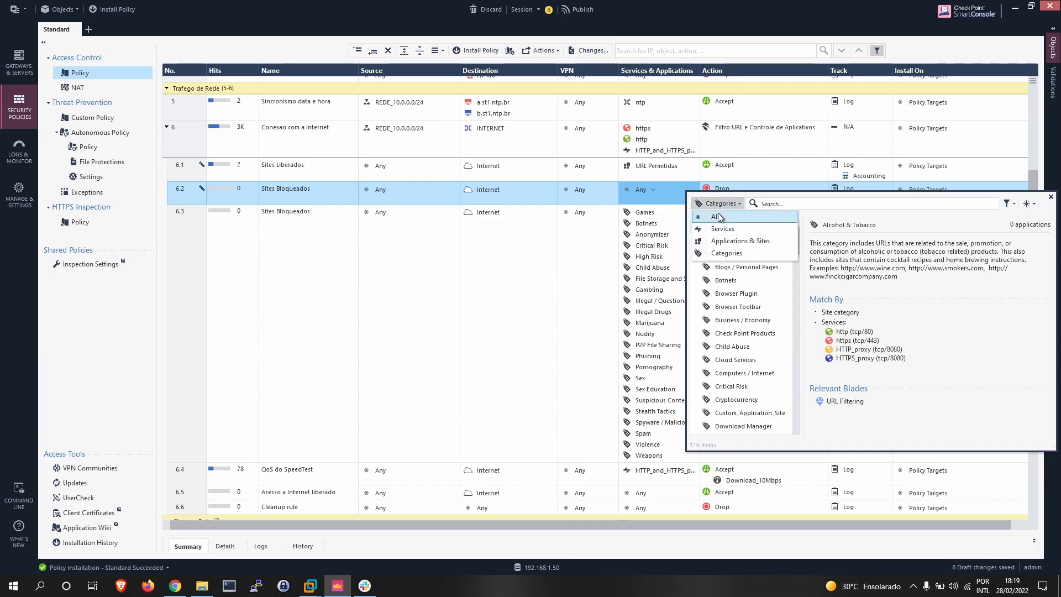
{"action": "left_click", "coordinate": [718, 217]}
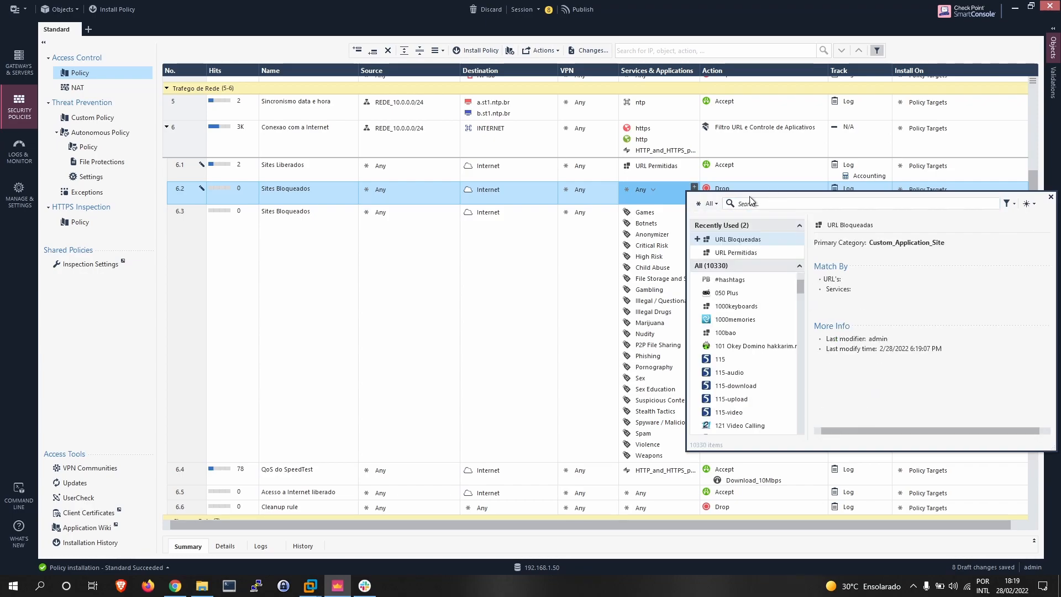
{"action": "left_click", "coordinate": [696, 238]}
{"action": "left_click", "coordinate": [1050, 197]}
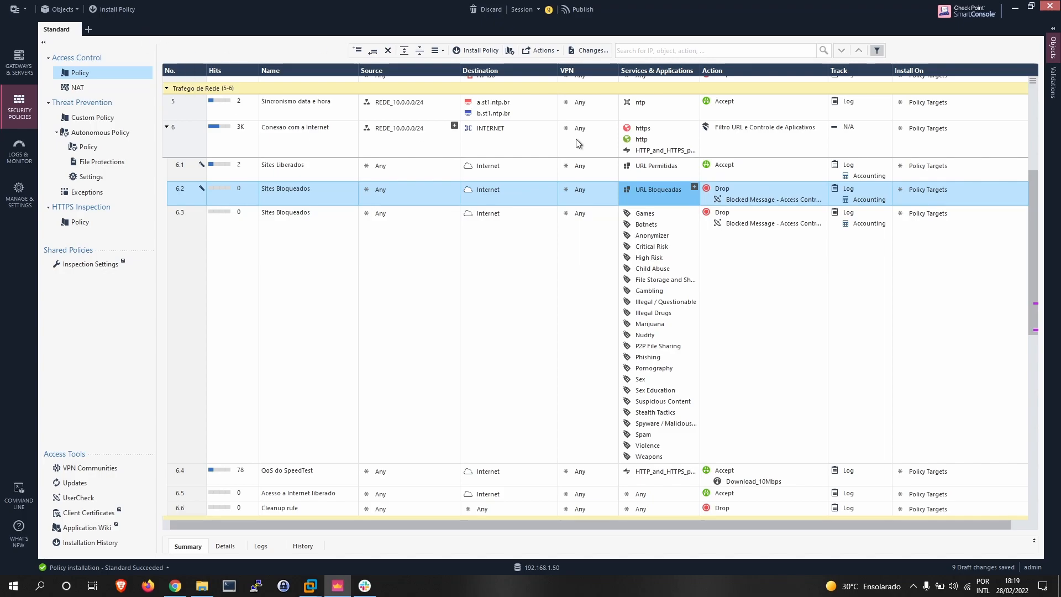
Publish the pending changes and install the Standard policy on fw-lab, checking the installation's progress
{"action": "mouse_move", "coordinate": [658, 190]}
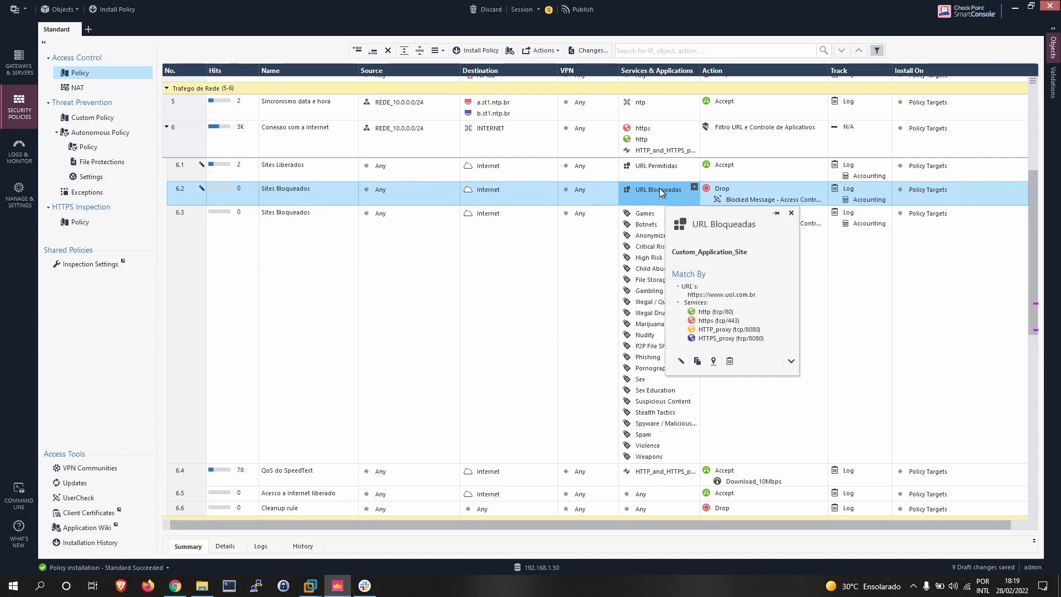
{"action": "left_click", "coordinate": [118, 12]}
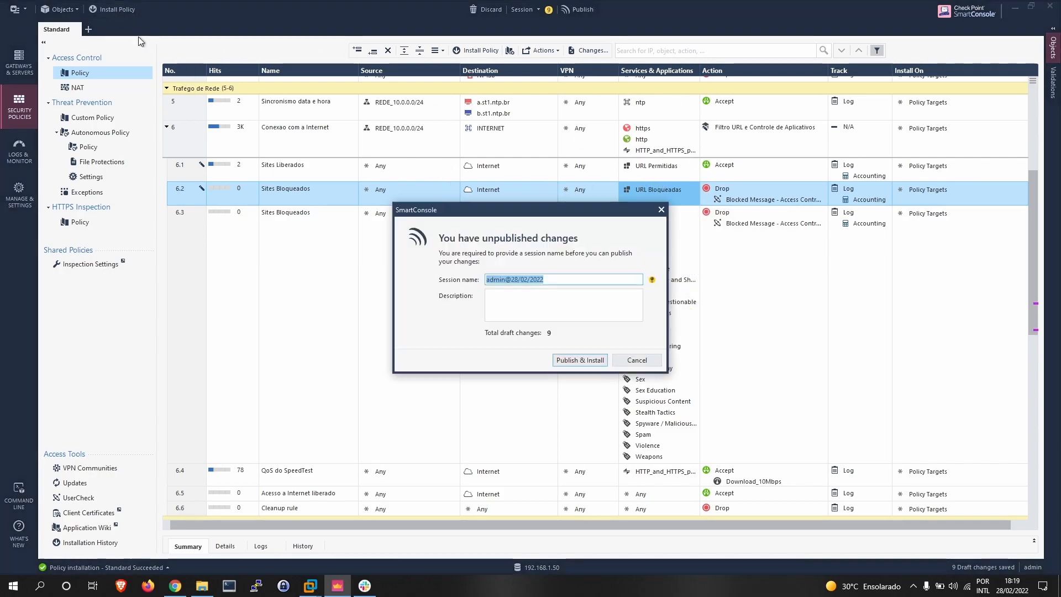
{"action": "left_click", "coordinate": [576, 357]}
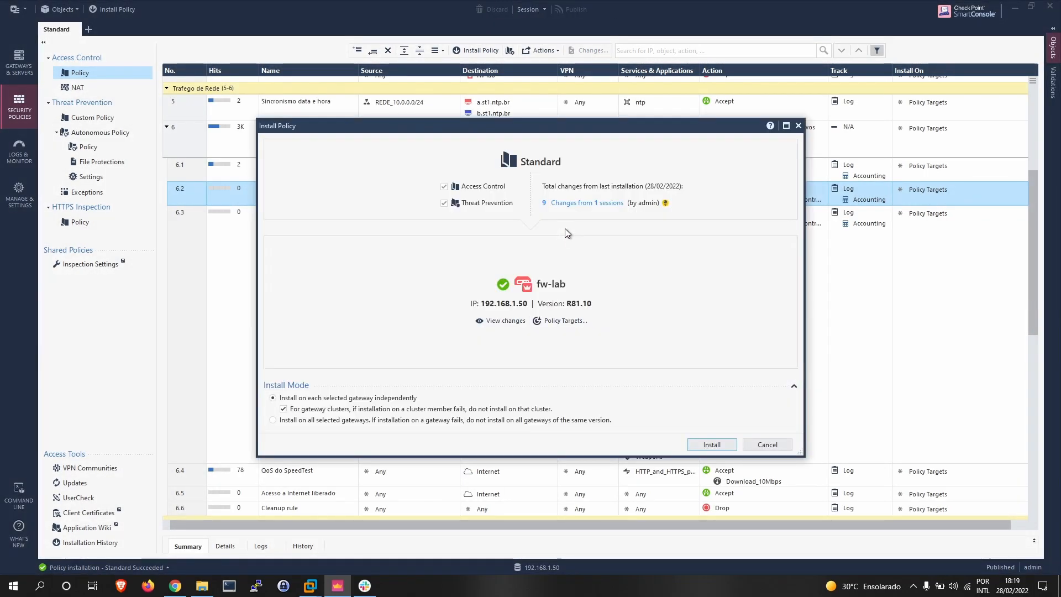
{"action": "left_click", "coordinate": [711, 445]}
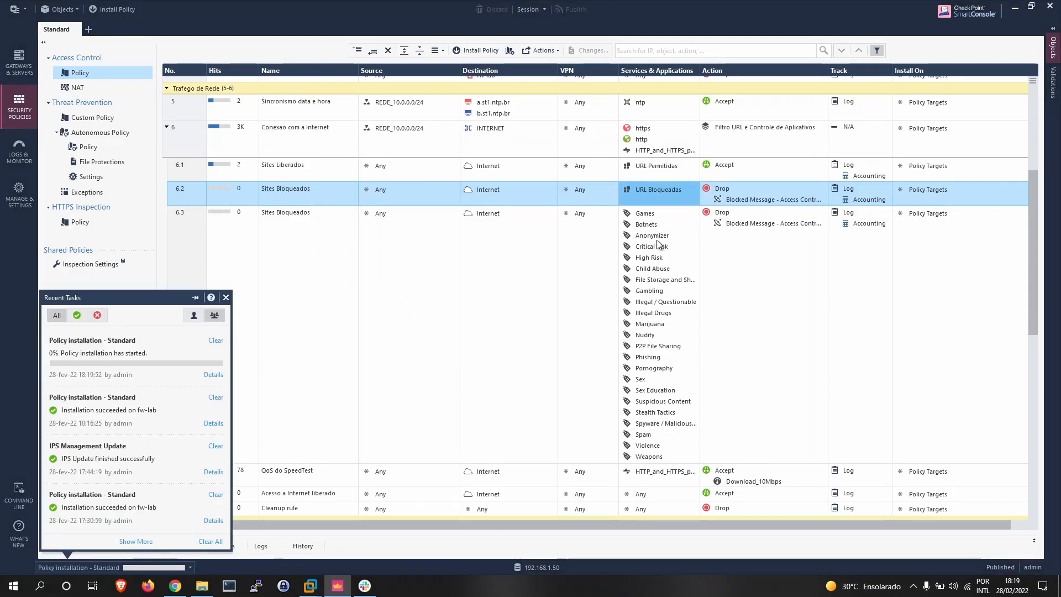
{"action": "left_click", "coordinate": [280, 306]}
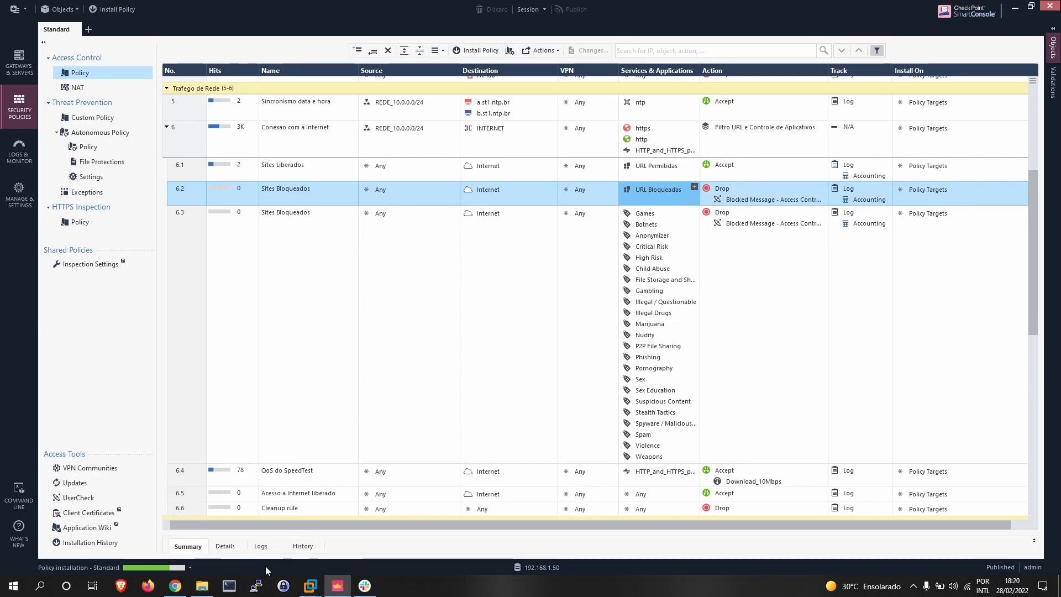
{"action": "left_click", "coordinate": [190, 567]}
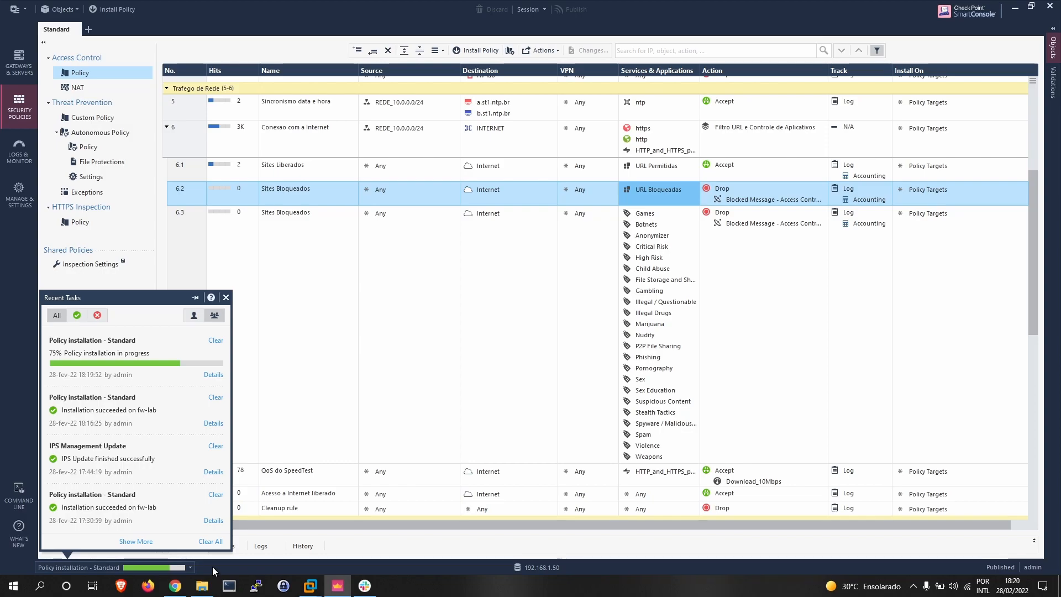
{"action": "left_click", "coordinate": [227, 298]}
Rename rule 6.3 to "Categorias Bloqueados"
{"action": "double_click", "coordinate": [269, 216]}
{"action": "double_click", "coordinate": [269, 214]}
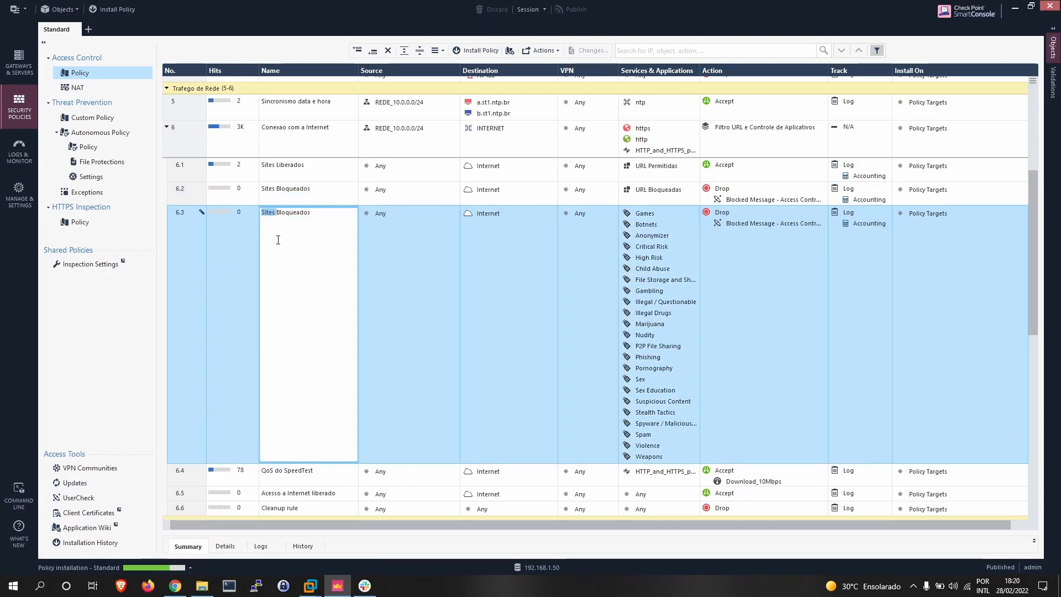
{"action": "type", "text": "Categorias"}
{"action": "left_click", "coordinate": [234, 267]}
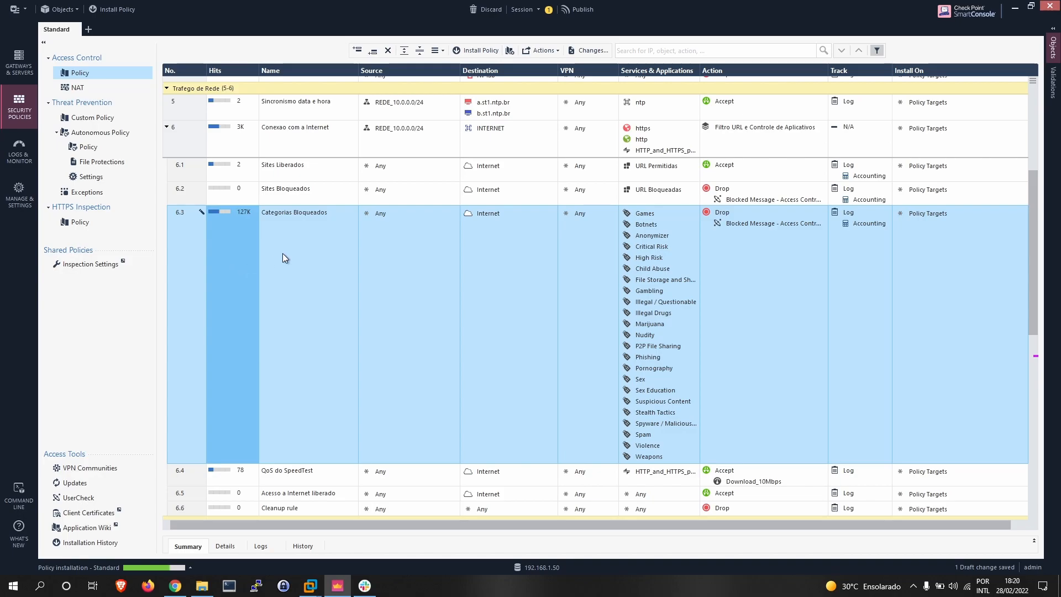
{"action": "left_click", "coordinate": [397, 229]}
{"action": "left_click", "coordinate": [509, 248]}
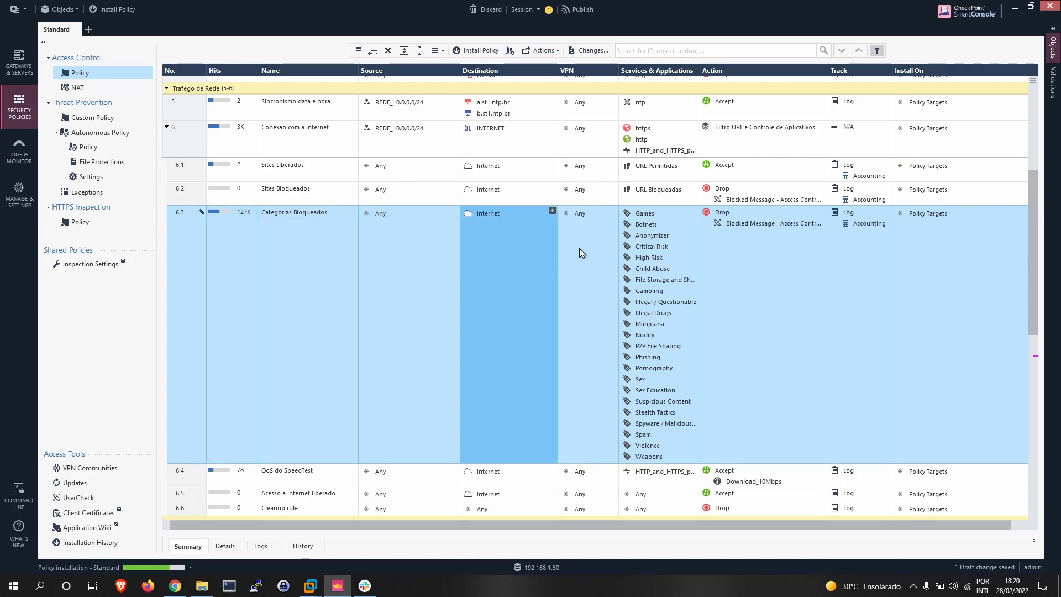
{"action": "scroll", "coordinate": [579, 251], "scroll_direction": "down", "scroll_amount": 1}
{"action": "left_click", "coordinate": [284, 448]}
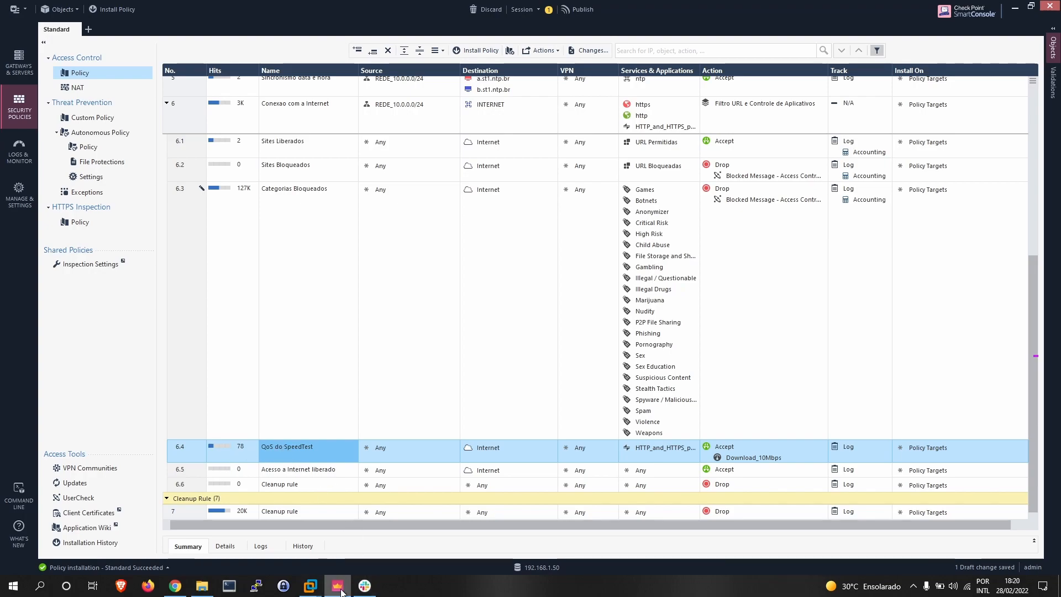
Switch to the Windows 10 virtual machine and close the old browser tabs, keeping one new private tab
{"action": "mouse_move", "coordinate": [341, 591]}
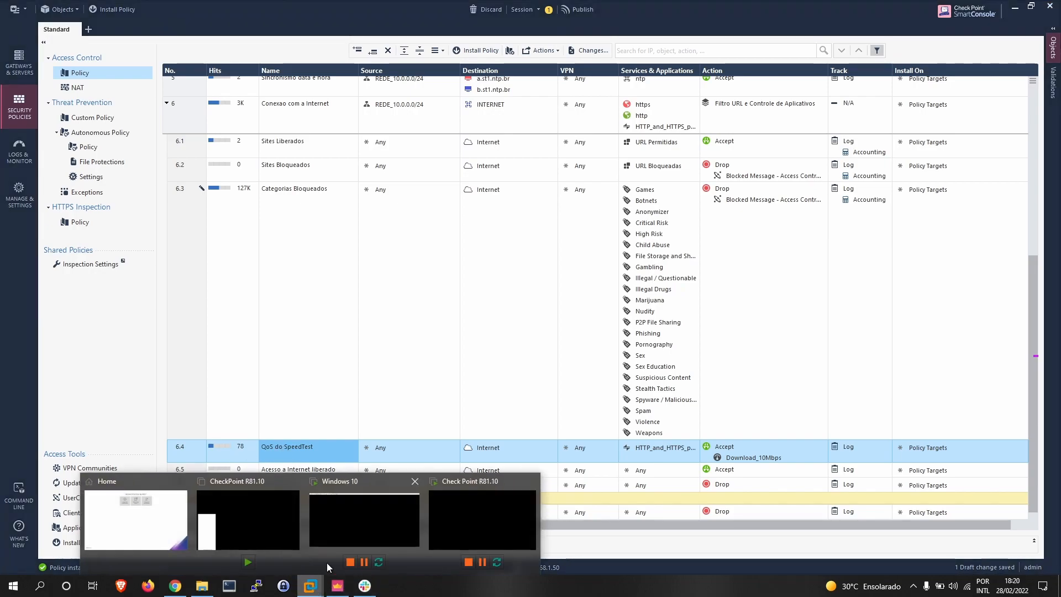
{"action": "left_click", "coordinate": [352, 522]}
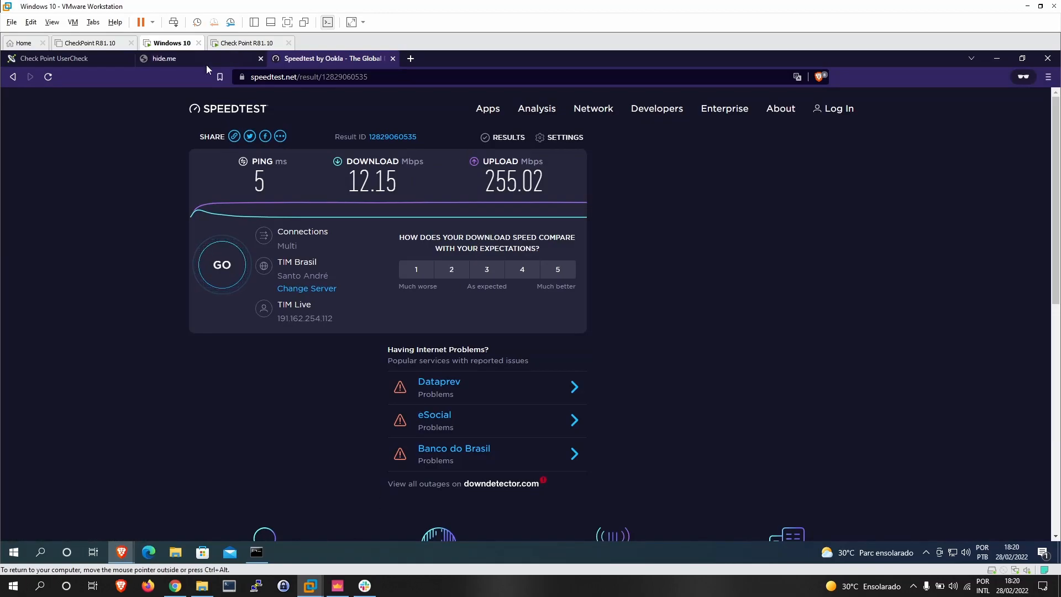
{"action": "left_click", "coordinate": [392, 58]}
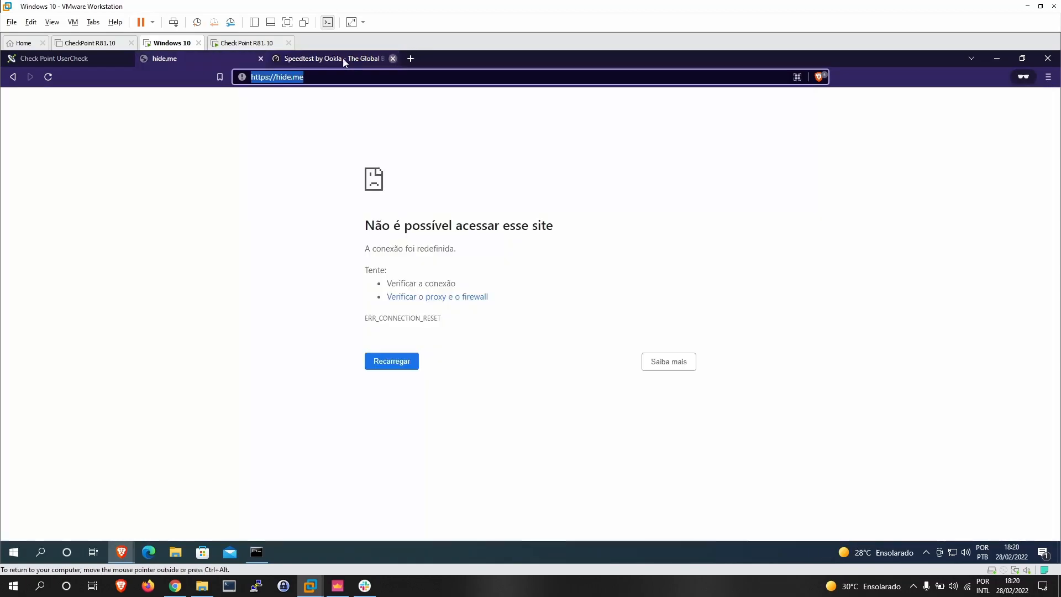
{"action": "left_click", "coordinate": [261, 58]}
{"action": "left_click", "coordinate": [146, 58]}
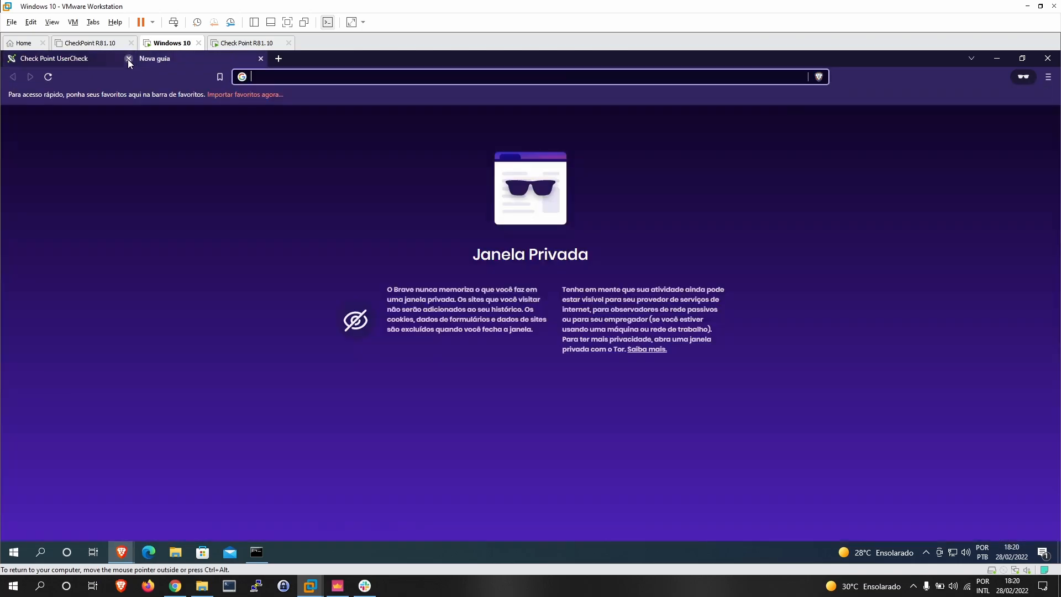
{"action": "left_click", "coordinate": [129, 58]}
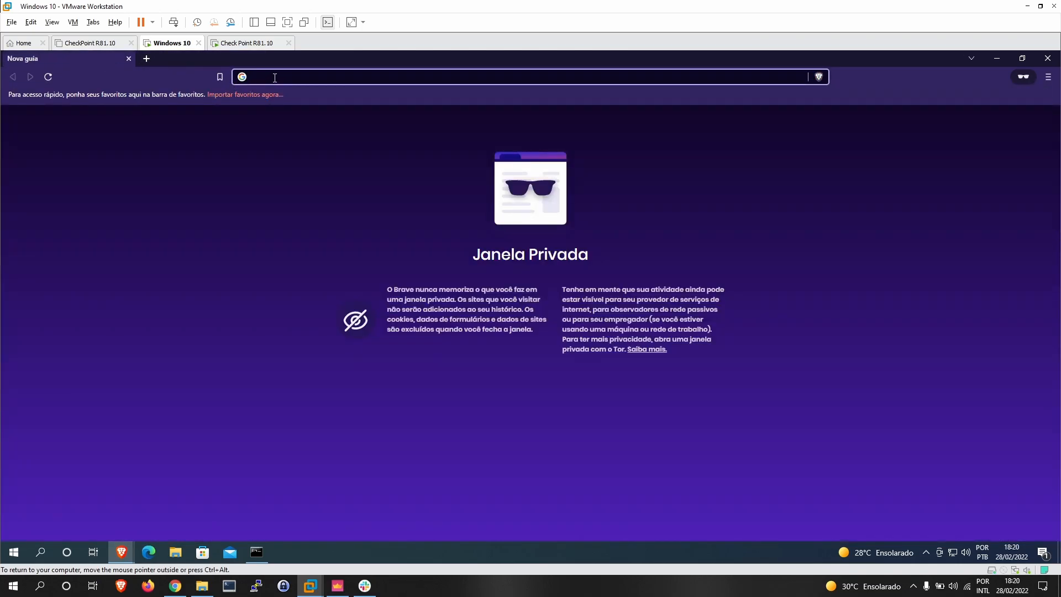
{"action": "type", "text": "www.uol.com.b"}
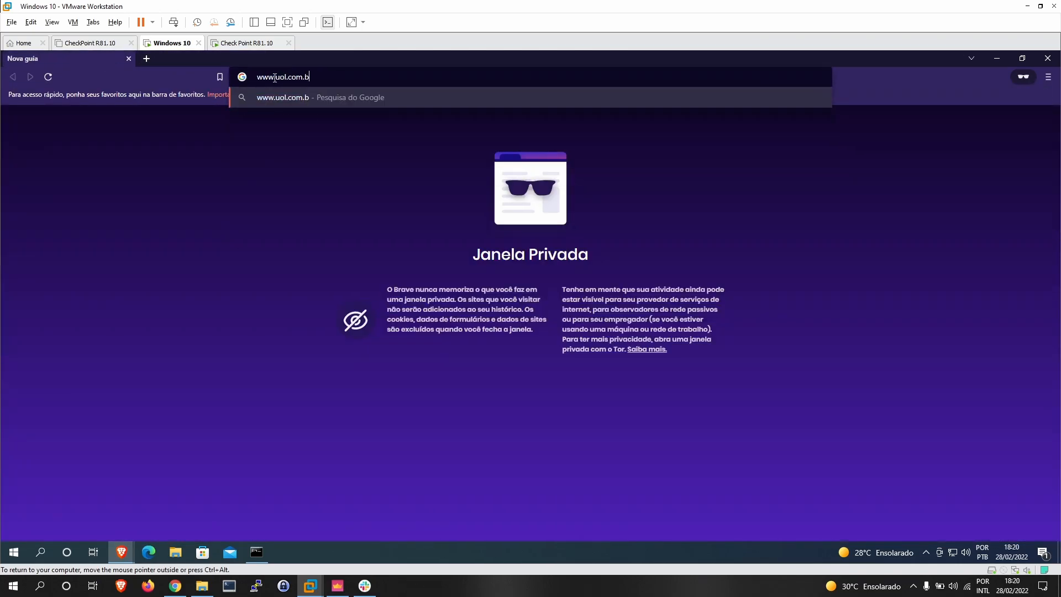
{"action": "type", "text": "r"}
{"action": "key", "text": "Return"}
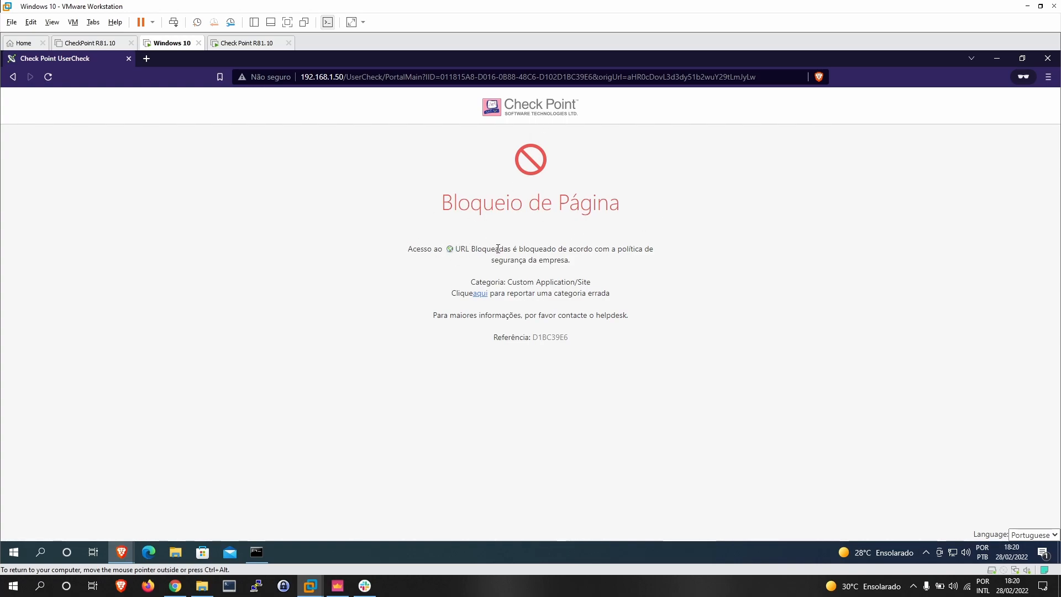
Examine the UserCheck page's policy message, site category and helpdesk notice
{"action": "left_click_drag", "start_coordinate": [514, 249], "coordinate": [652, 248]}
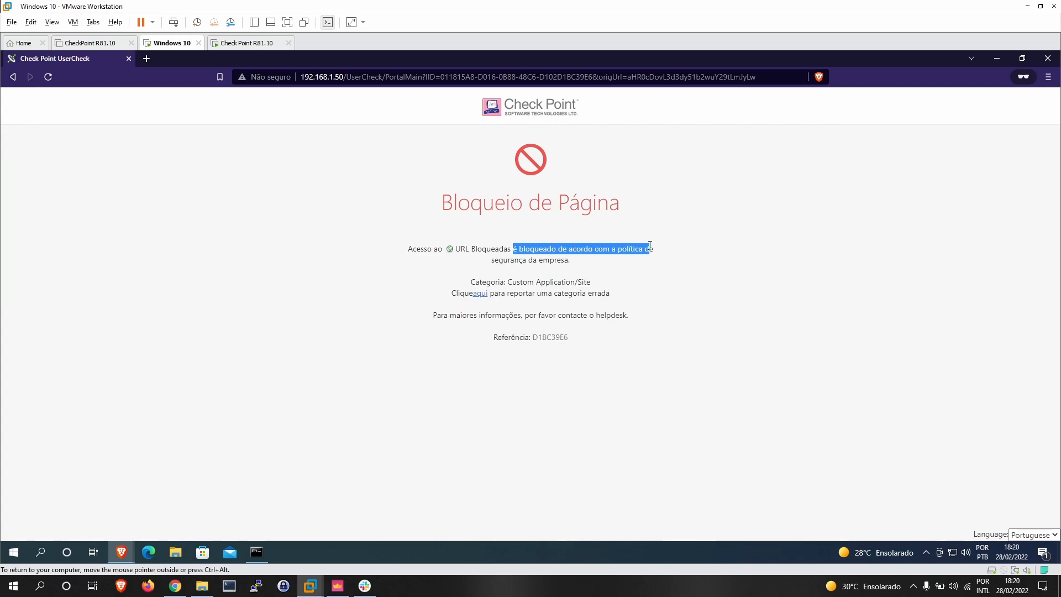
{"action": "left_click", "coordinate": [657, 252]}
{"action": "triple_click", "coordinate": [569, 260]}
{"action": "left_click", "coordinate": [487, 279]}
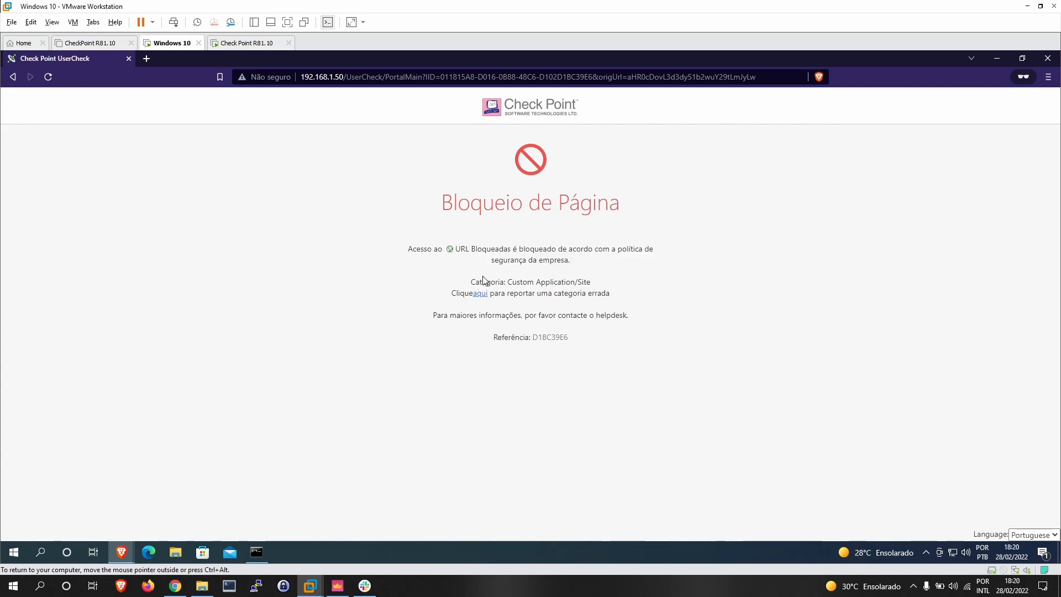
{"action": "left_click_drag", "start_coordinate": [590, 281], "coordinate": [510, 282]}
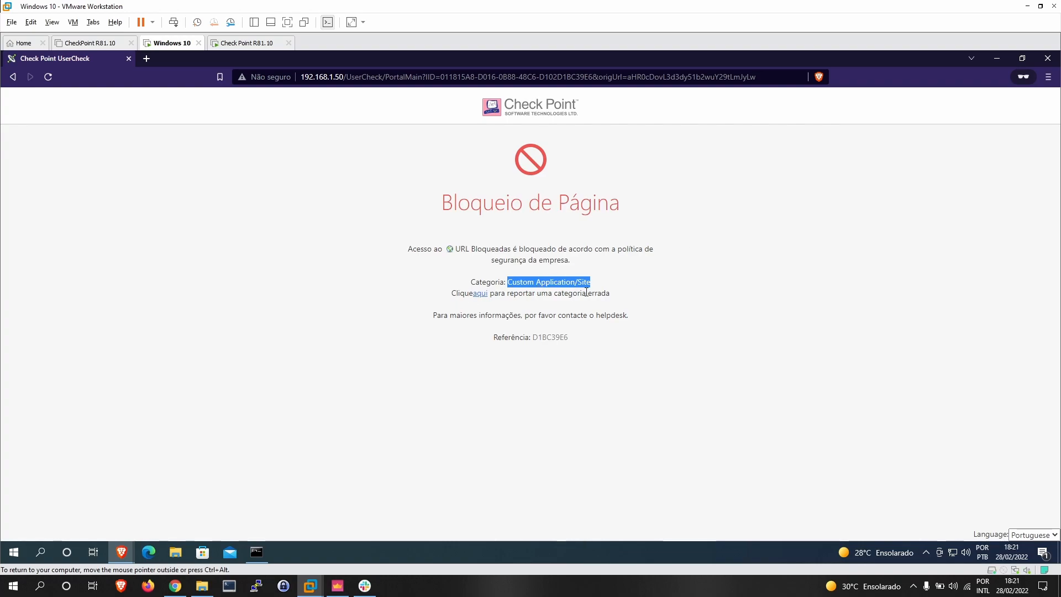
{"action": "left_click_drag", "start_coordinate": [433, 314], "coordinate": [639, 317]}
{"action": "left_click", "coordinate": [640, 319]}
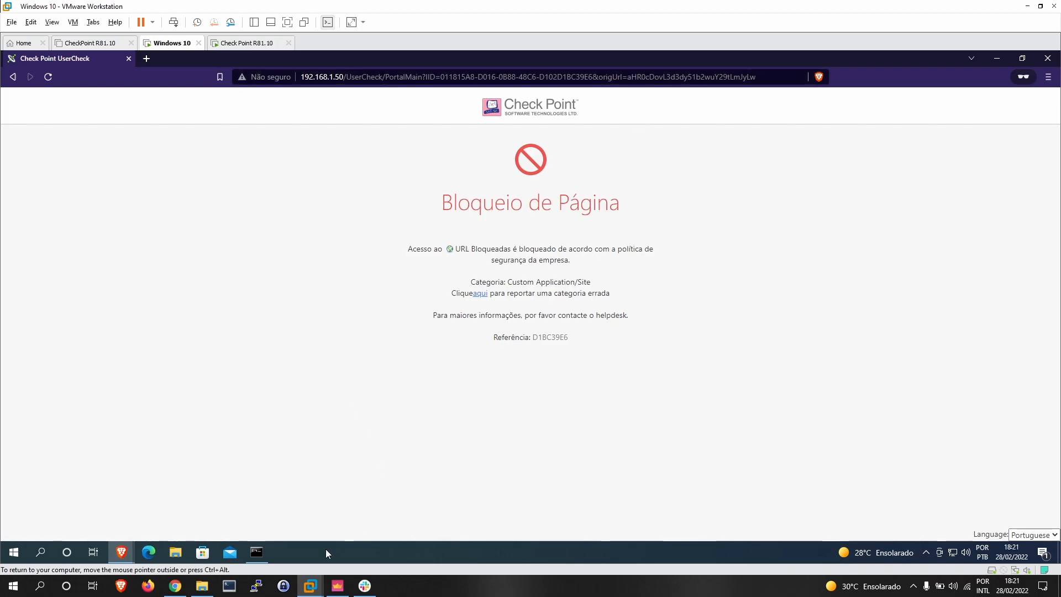
Switch to SmartConsole and review the URL list of the URL Bloqueadas object in rule 6.2
{"action": "left_click", "coordinate": [338, 587]}
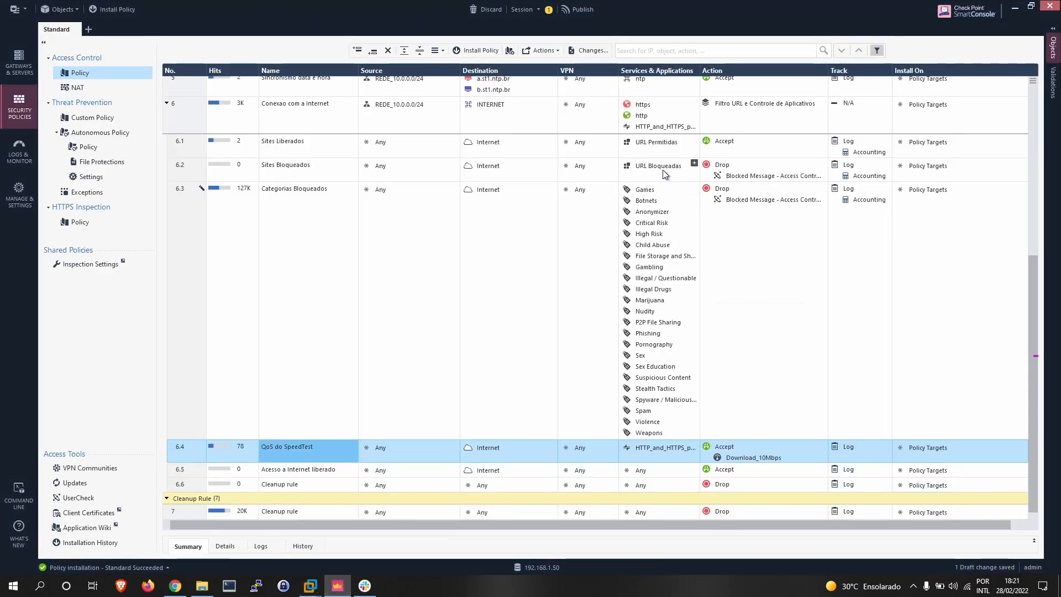
{"action": "mouse_move", "coordinate": [661, 170]}
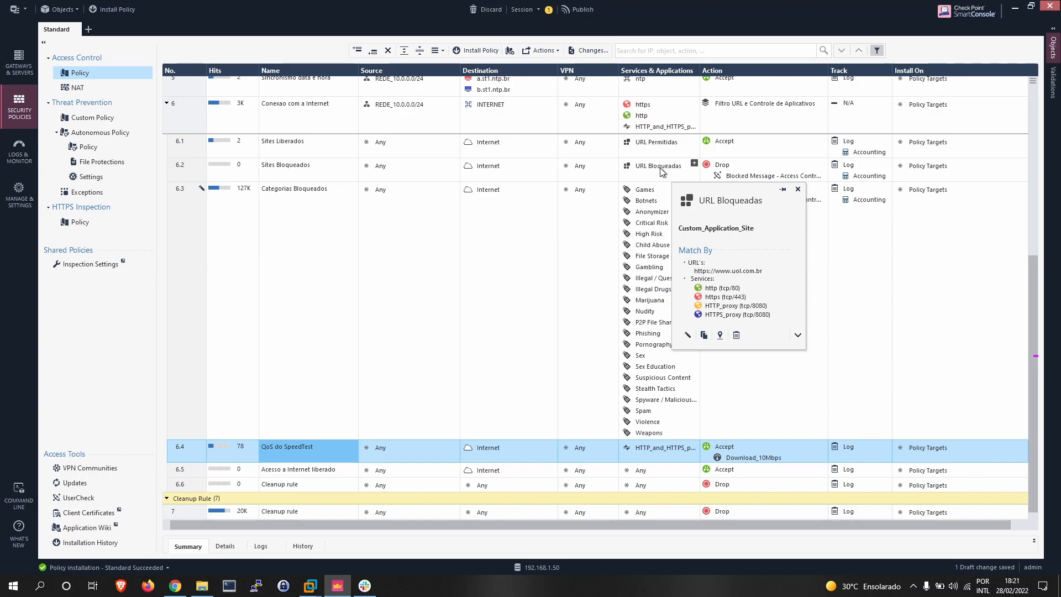
{"action": "double_click", "coordinate": [661, 171]}
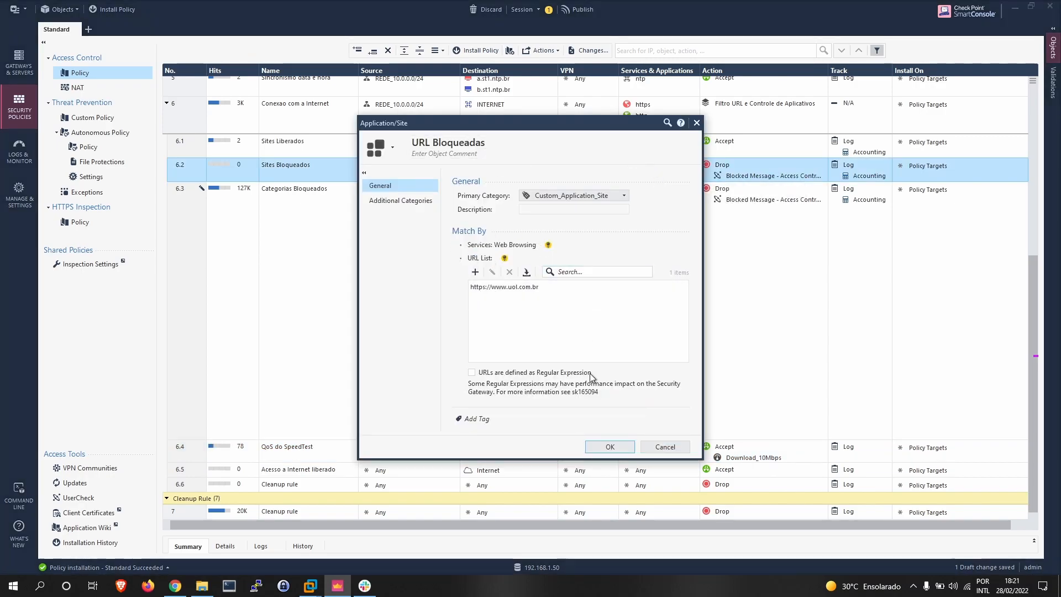
{"action": "left_click", "coordinate": [665, 447]}
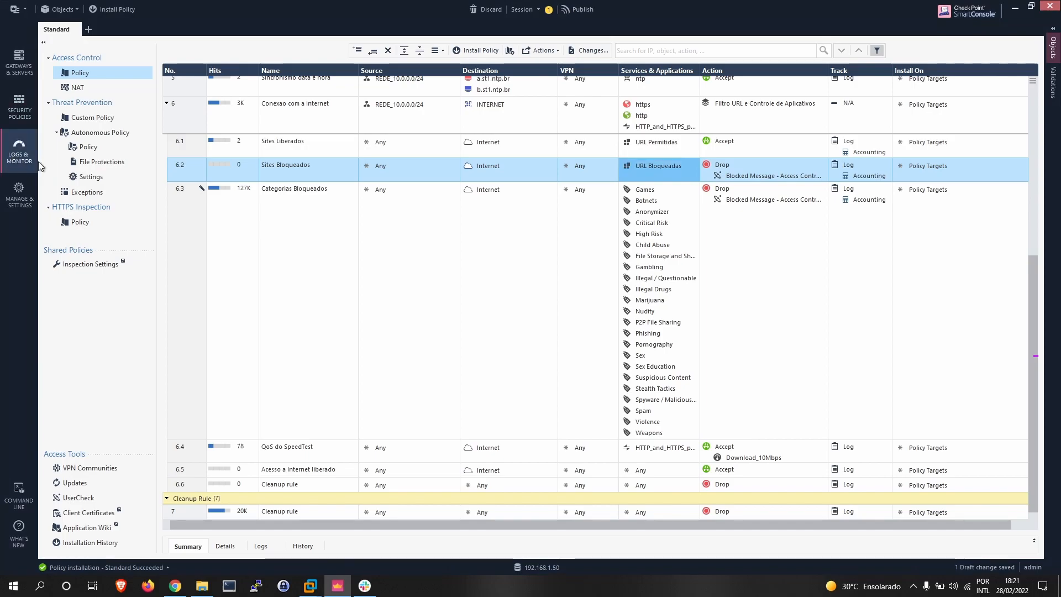
Refresh the 10.0.0.2 traffic logs and open the newest URL Filtering block session for Sites Bloqueados
{"action": "left_click", "coordinate": [20, 158]}
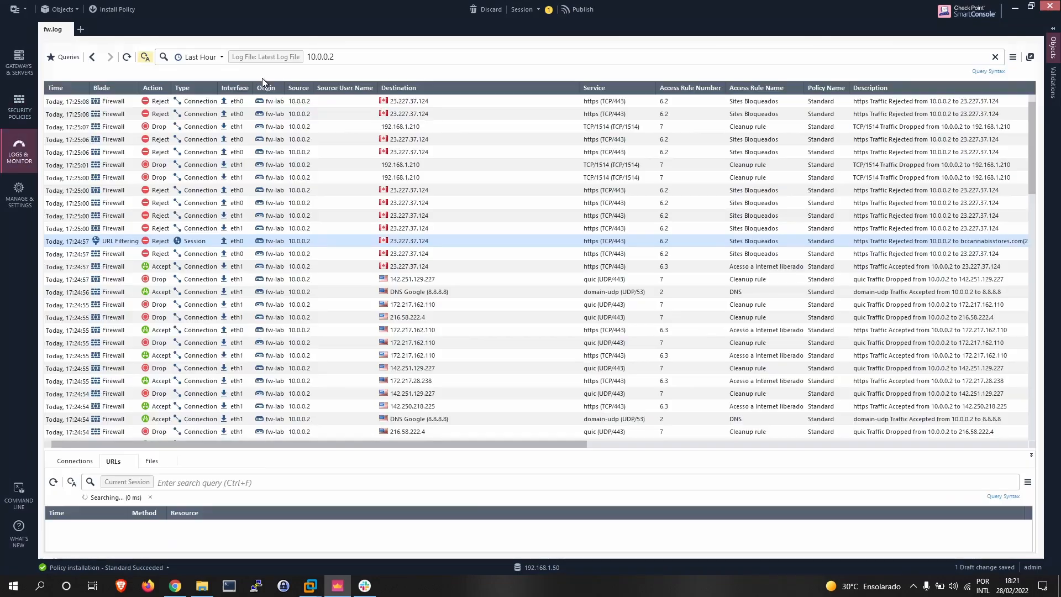
{"action": "left_click", "coordinate": [126, 57]}
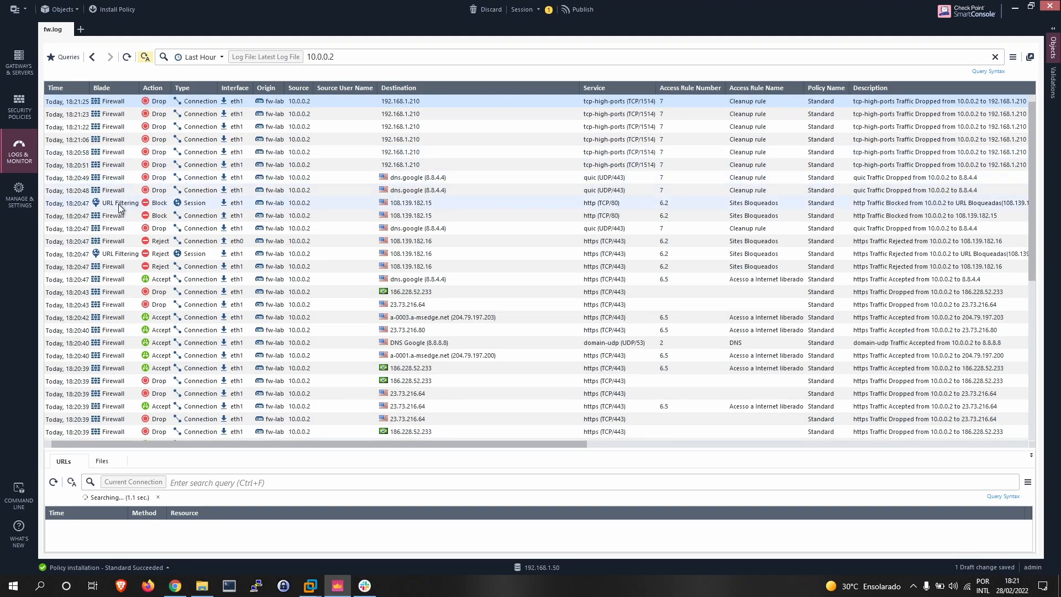
{"action": "left_click", "coordinate": [116, 203]}
{"action": "double_click", "coordinate": [115, 202]}
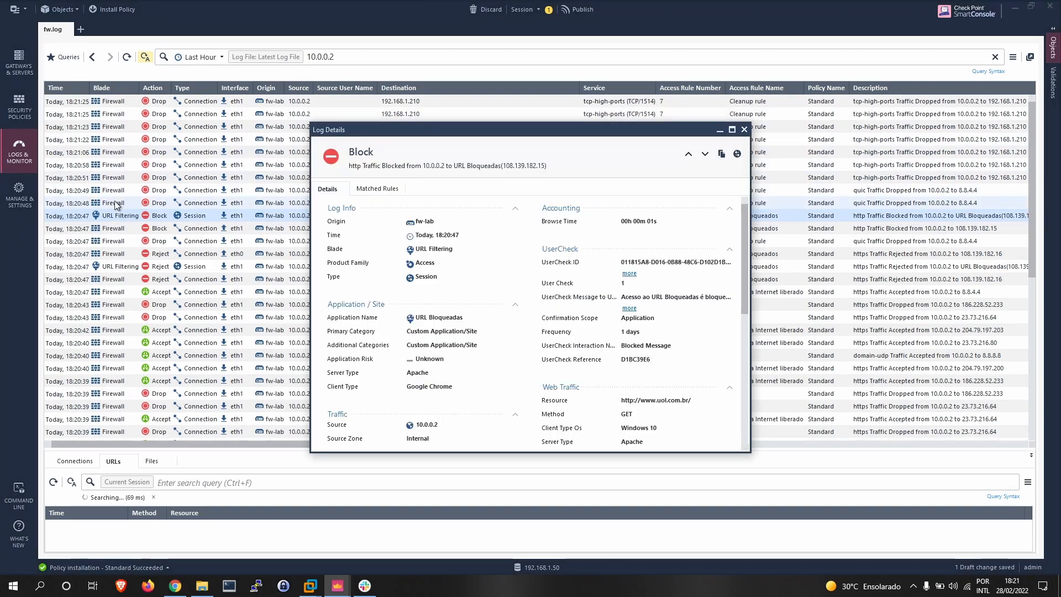
Check the blocked session's matched rules and jump to the Sites Bloqueados rule in the policy
{"action": "left_click", "coordinate": [378, 189]}
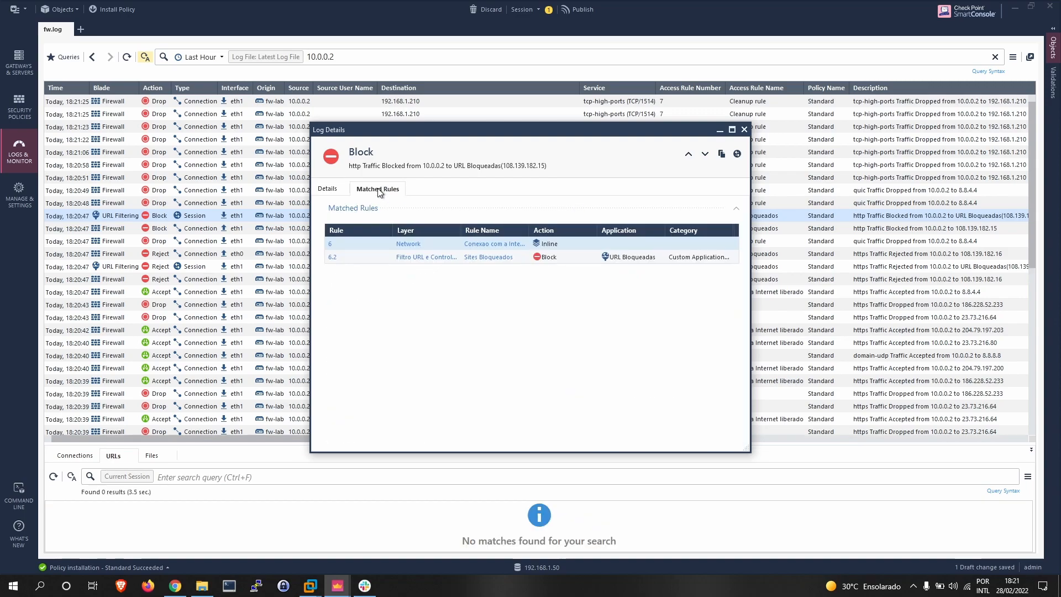
{"action": "left_click", "coordinate": [339, 190]}
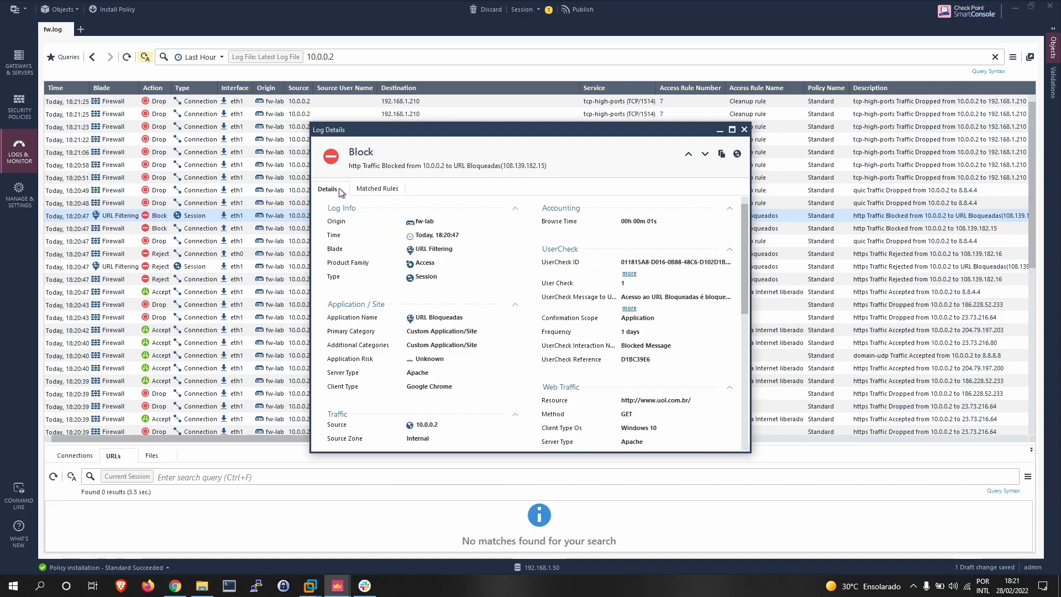
{"action": "left_click", "coordinate": [378, 189]}
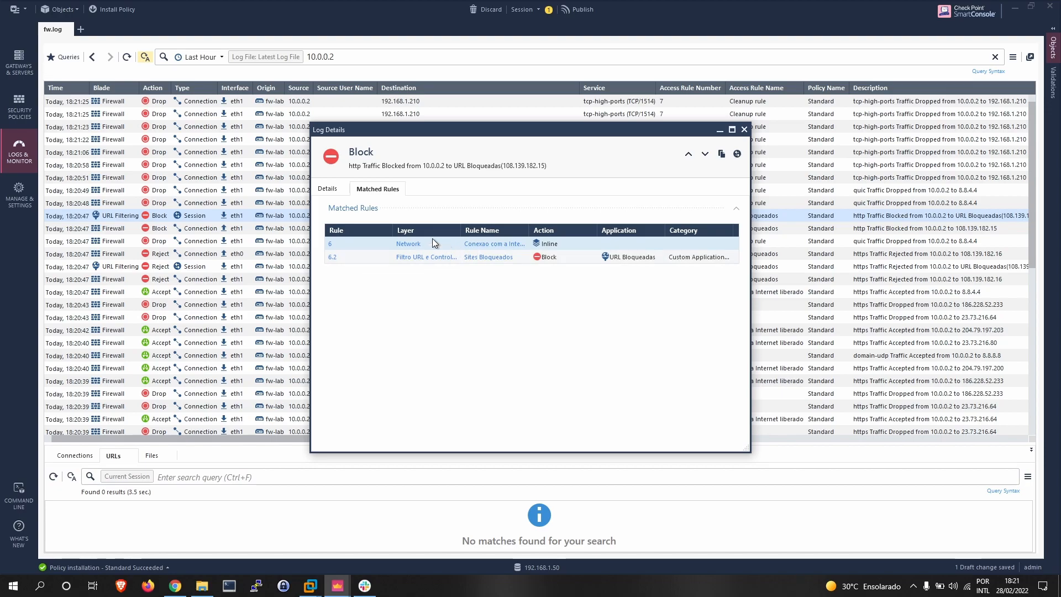
{"action": "left_click", "coordinate": [480, 257]}
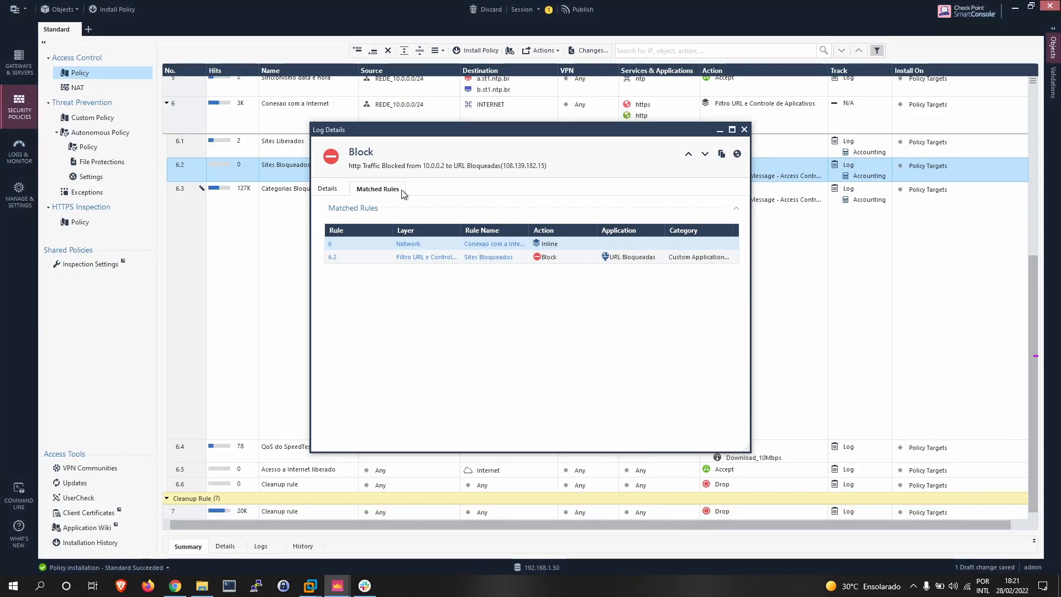
Examine the blocked session's application, traffic, policy and web resource details, and close the log record
{"action": "left_click_drag", "start_coordinate": [565, 133], "coordinate": [544, 194]}
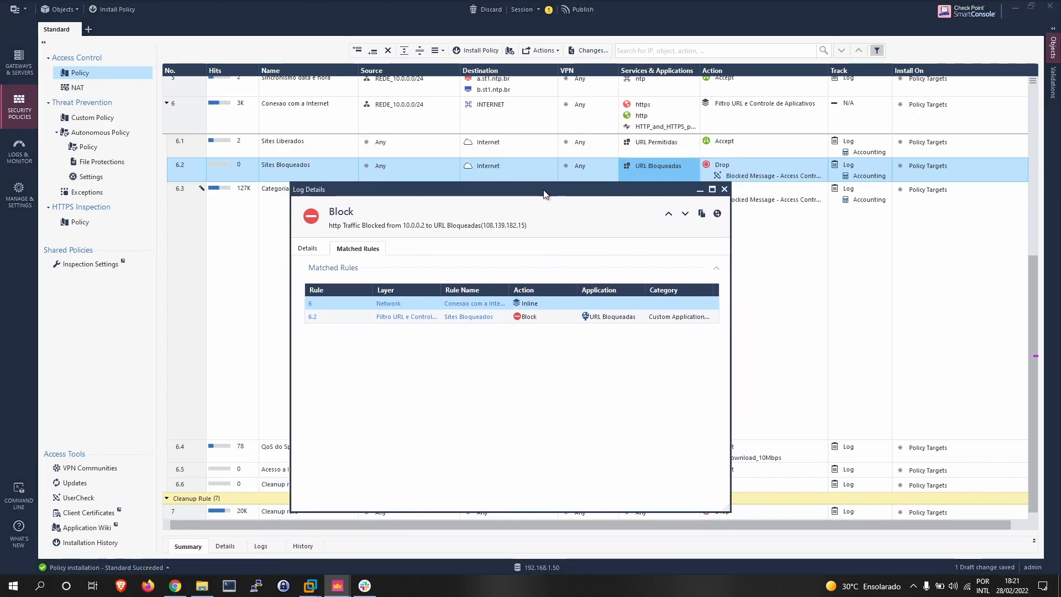
{"action": "left_click", "coordinate": [310, 249]}
{"action": "scroll", "coordinate": [445, 356], "scroll_direction": "down", "scroll_amount": 2}
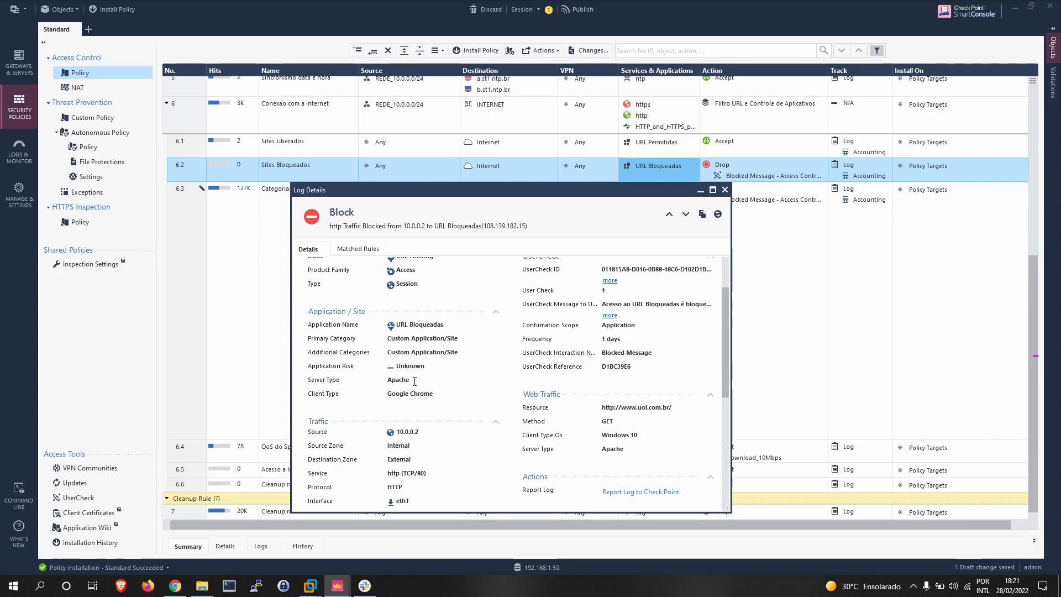
{"action": "scroll", "coordinate": [413, 358], "scroll_direction": "down", "scroll_amount": 7}
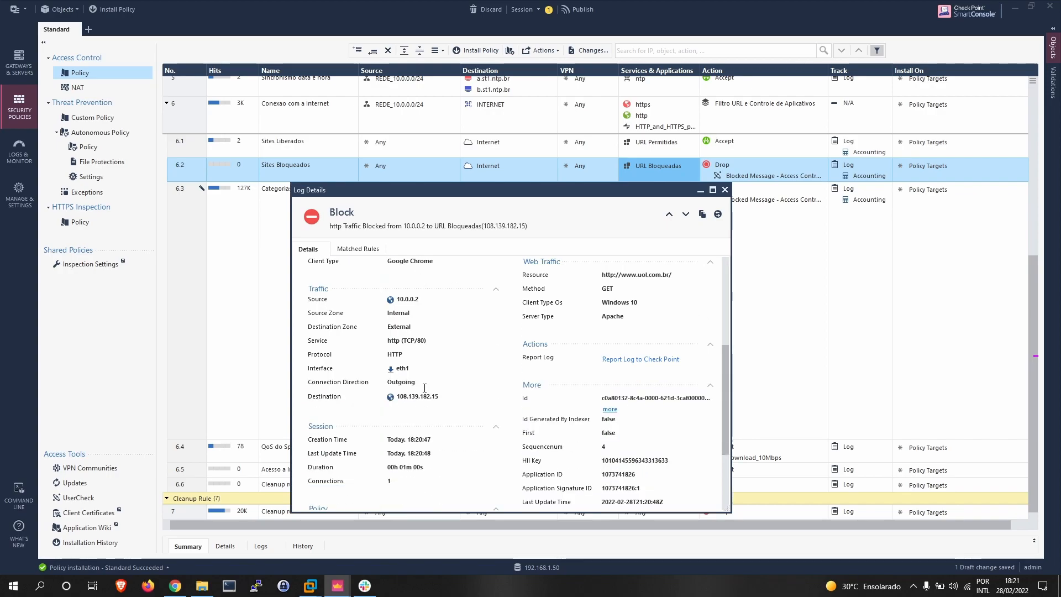
{"action": "scroll", "coordinate": [459, 381], "scroll_direction": "down", "scroll_amount": 2}
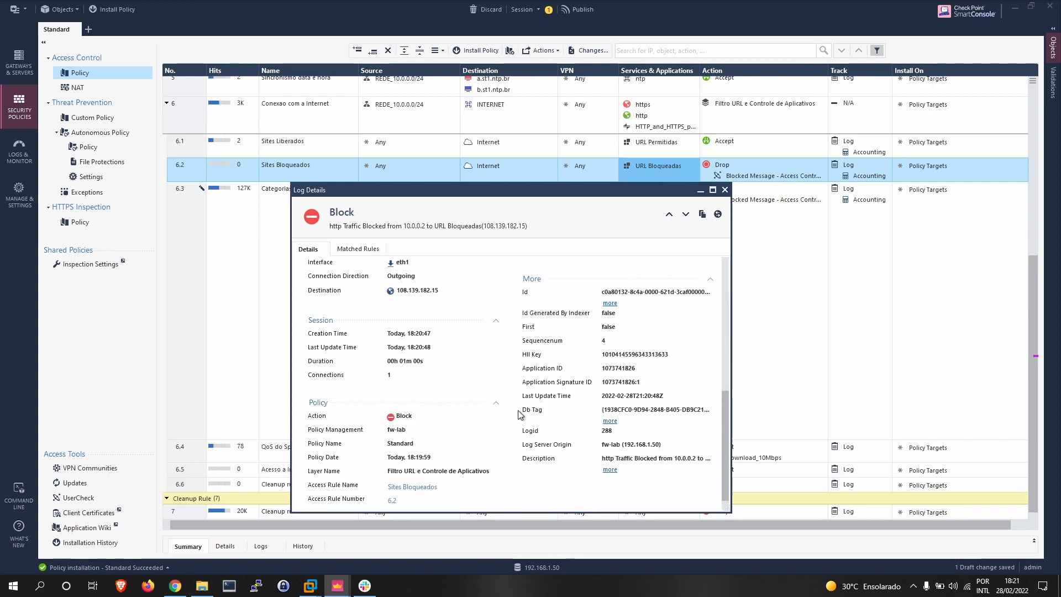
{"action": "scroll", "coordinate": [664, 342], "scroll_direction": "up", "scroll_amount": 8}
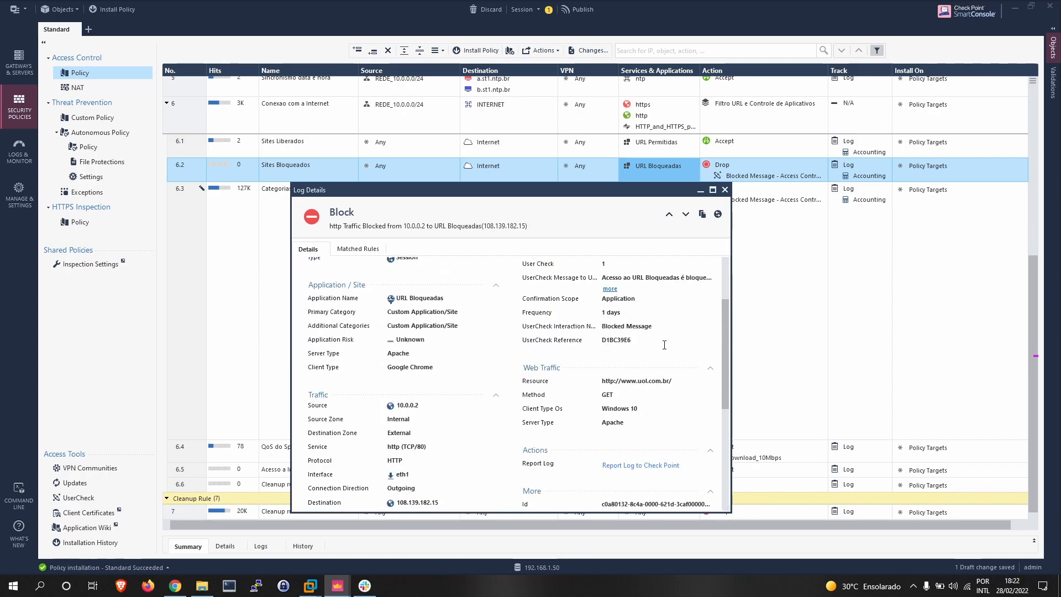
{"action": "left_click_drag", "start_coordinate": [672, 381], "coordinate": [603, 379]}
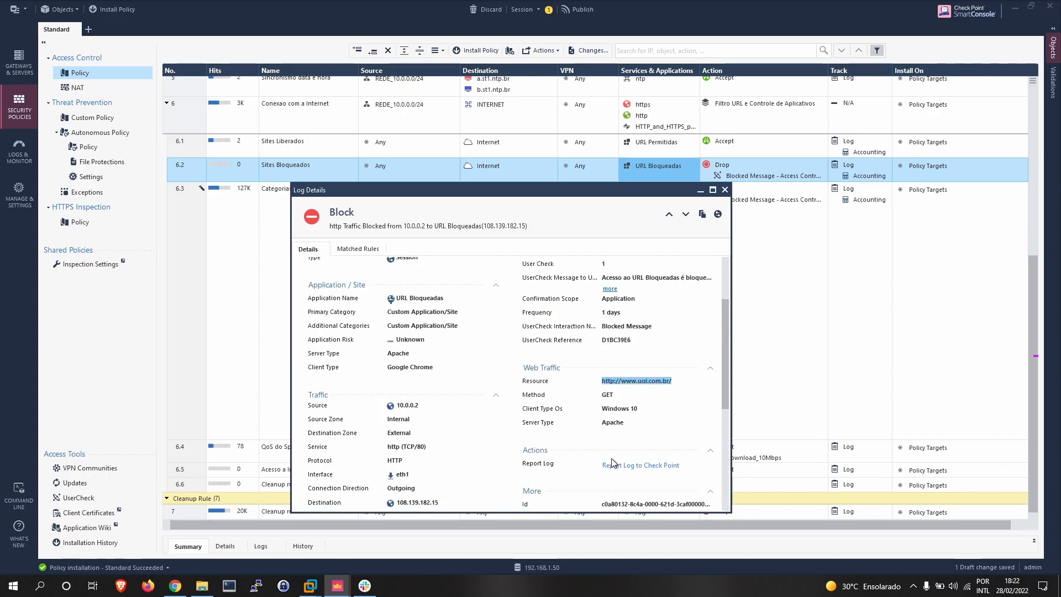
{"action": "left_click", "coordinate": [629, 385]}
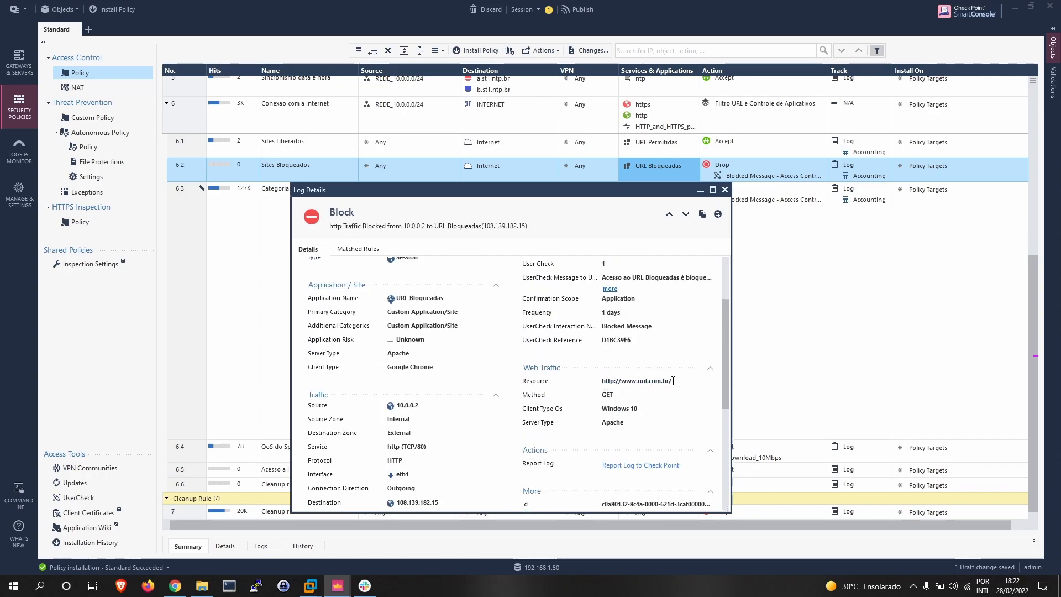
{"action": "left_click", "coordinate": [724, 189]}
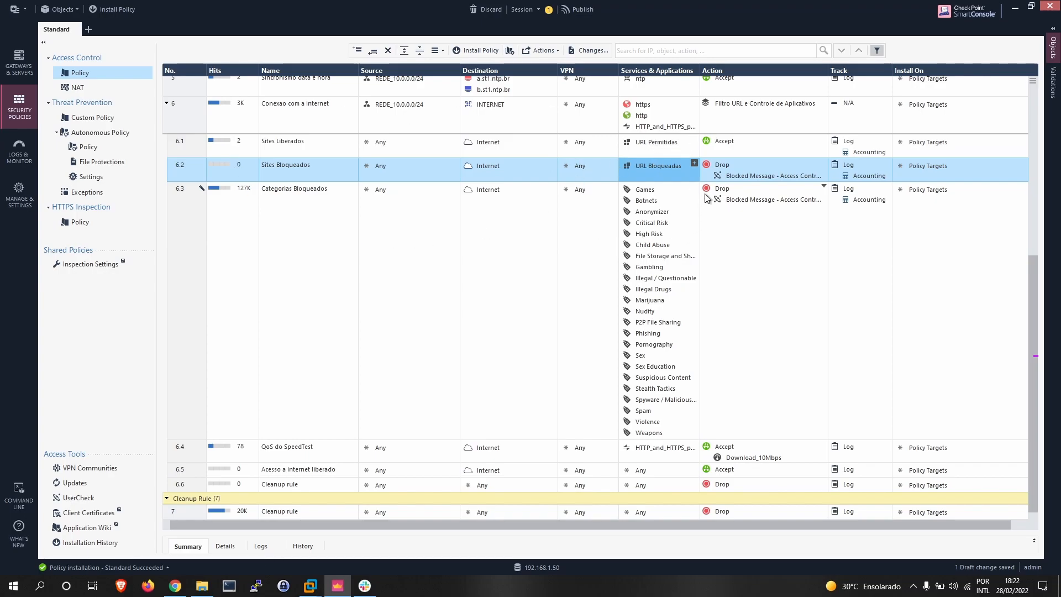
Remove the existing HTTP and HTTPS service from the services and applications of rule 6.4, QoS do SpeedTest
{"action": "left_click", "coordinate": [199, 239]}
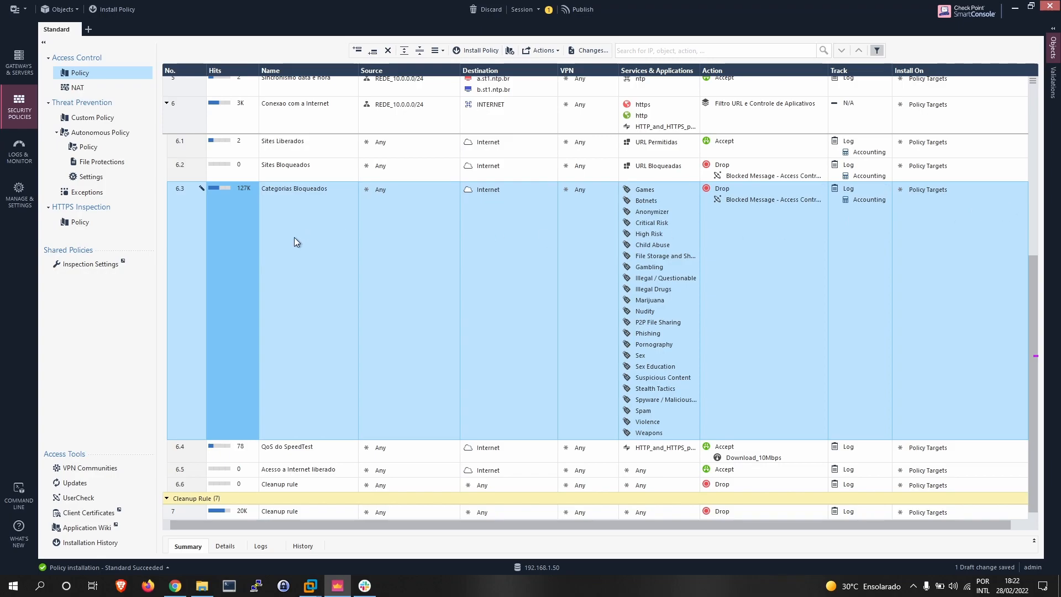
{"action": "left_click", "coordinate": [181, 450]}
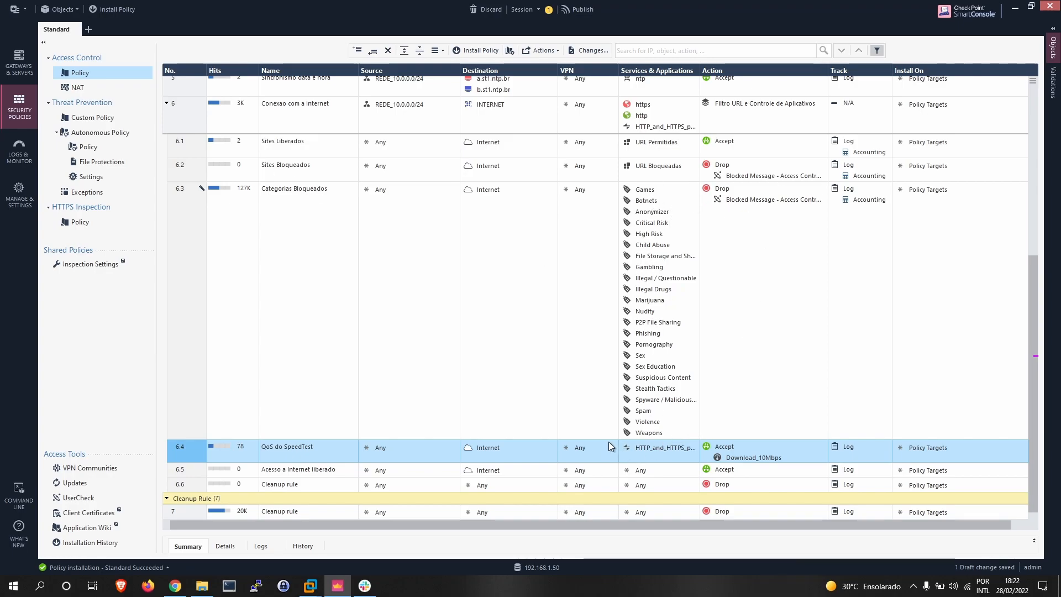
{"action": "left_click", "coordinate": [673, 448]}
{"action": "key", "text": "Delete"}
Filter the object list to Applications & Sites, search for "youtube" and add YouTube to rule 6.4
{"action": "left_click", "coordinate": [694, 444]}
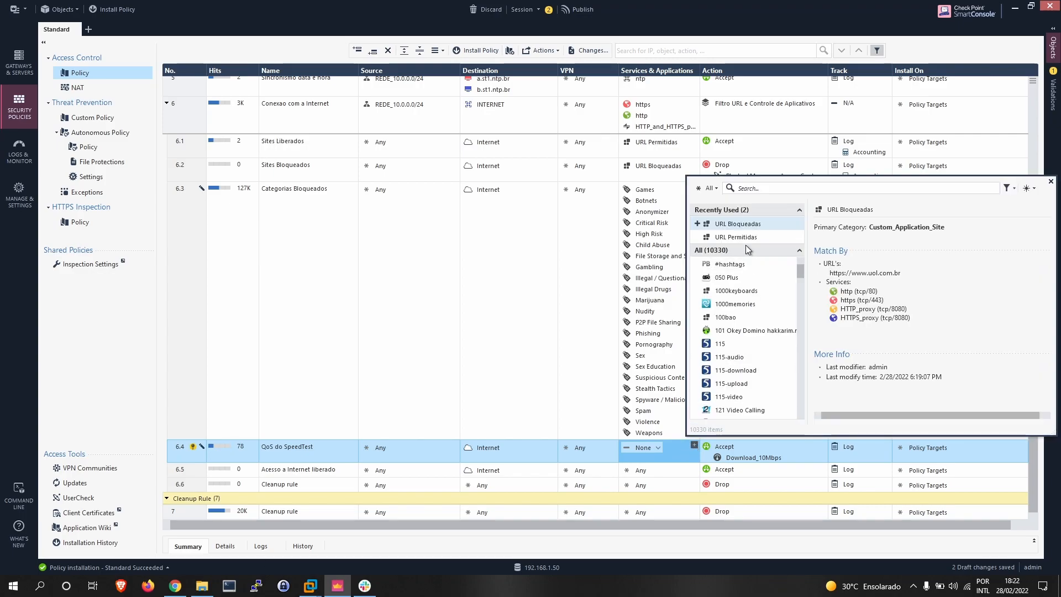
{"action": "left_click", "coordinate": [709, 187]}
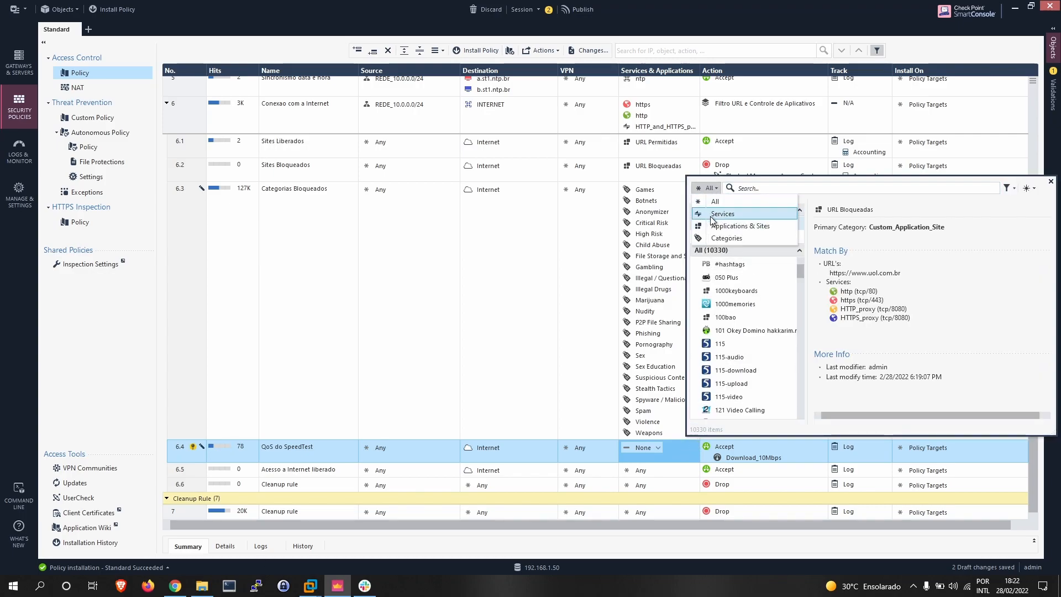
{"action": "left_click", "coordinate": [740, 226]}
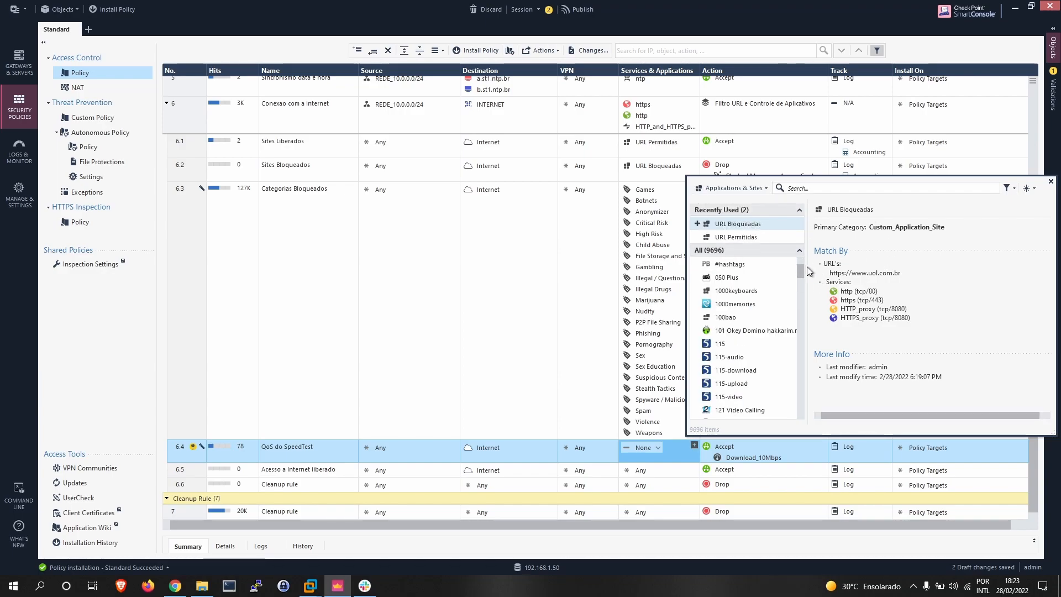
{"action": "left_click", "coordinate": [815, 189]}
{"action": "type", "text": "toy"}
{"action": "key", "text": "BackSpace"}
{"action": "type", "text": "youtube"}
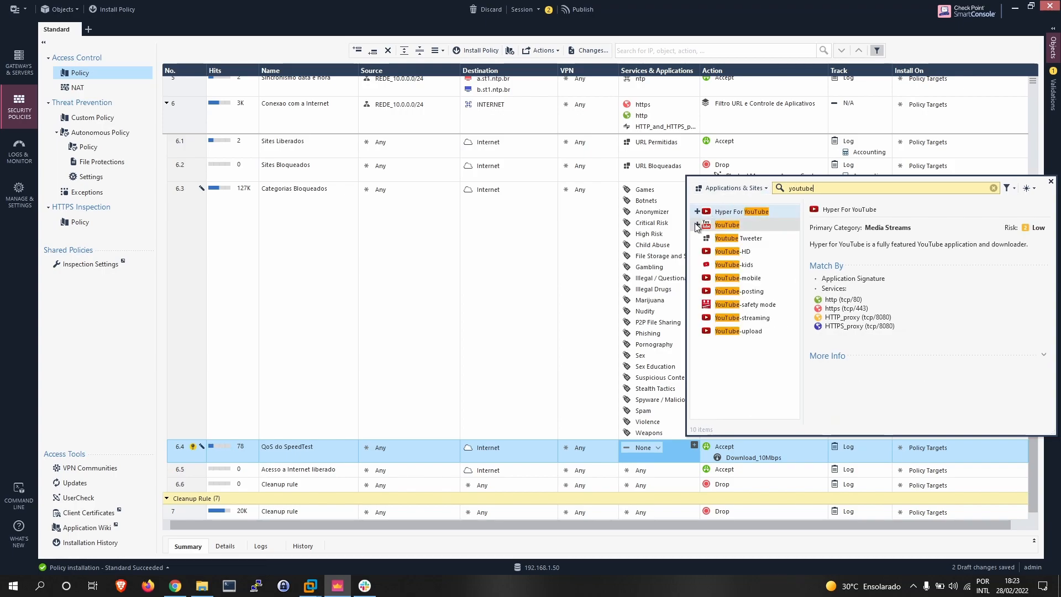
{"action": "left_click", "coordinate": [698, 225]}
Search the applications for "spot" and add Spotify to rule 6.4
{"action": "left_click_drag", "start_coordinate": [823, 192], "coordinate": [754, 187]}
{"action": "type", "text": "do Sp"}
{"action": "key", "text": "BackSpace"}
{"action": "key", "text": "BackSpace"}
{"action": "type", "text": "stop"}
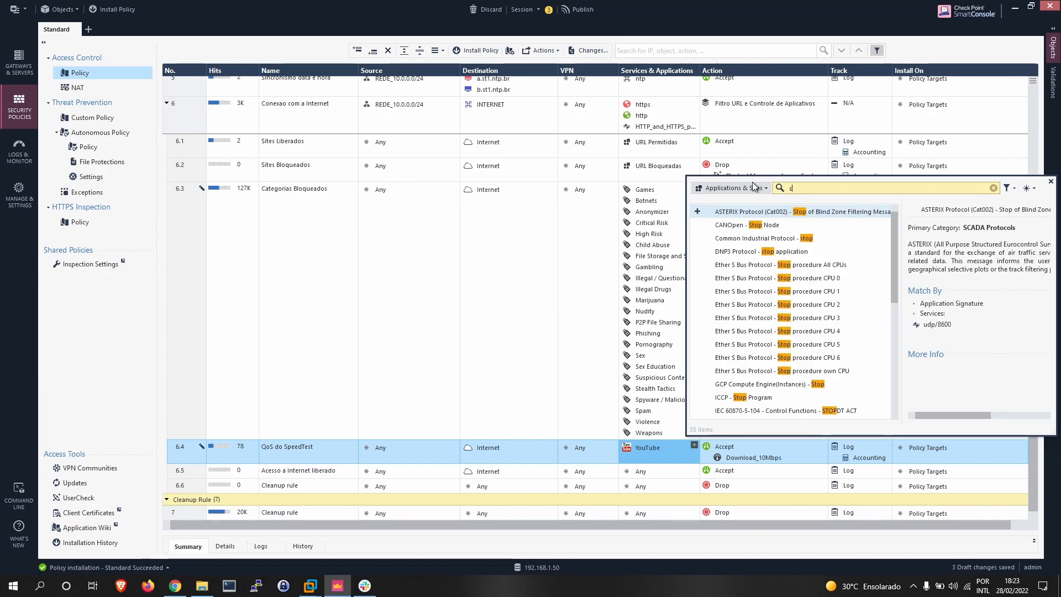
{"action": "key", "text": "BackSpace"}
{"action": "key", "text": "BackSpace"}
{"action": "key", "text": "BackSpace"}
{"action": "type", "text": "p"}
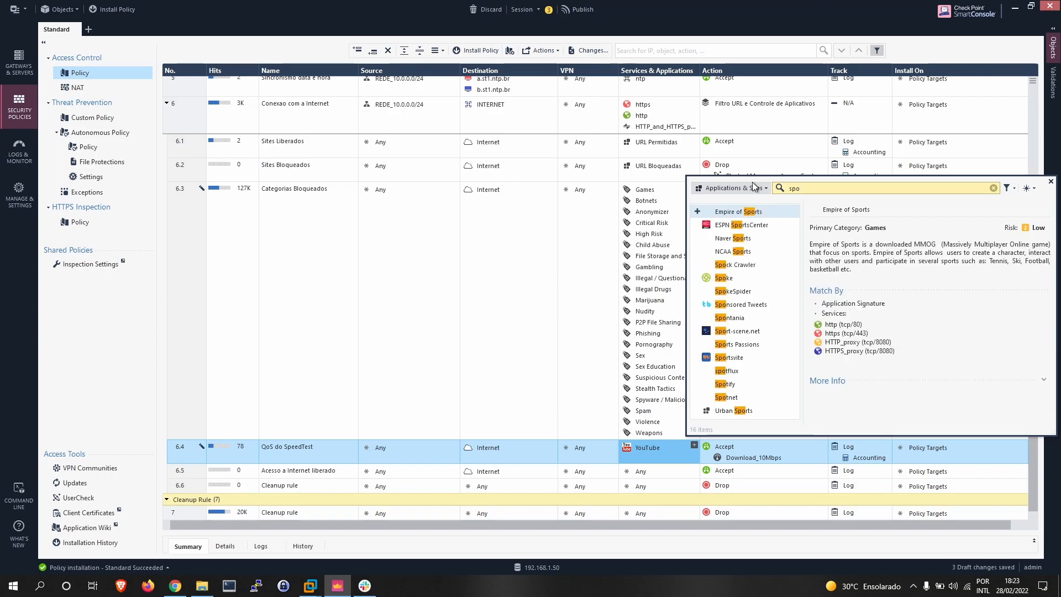
{"action": "type", "text": "ot"}
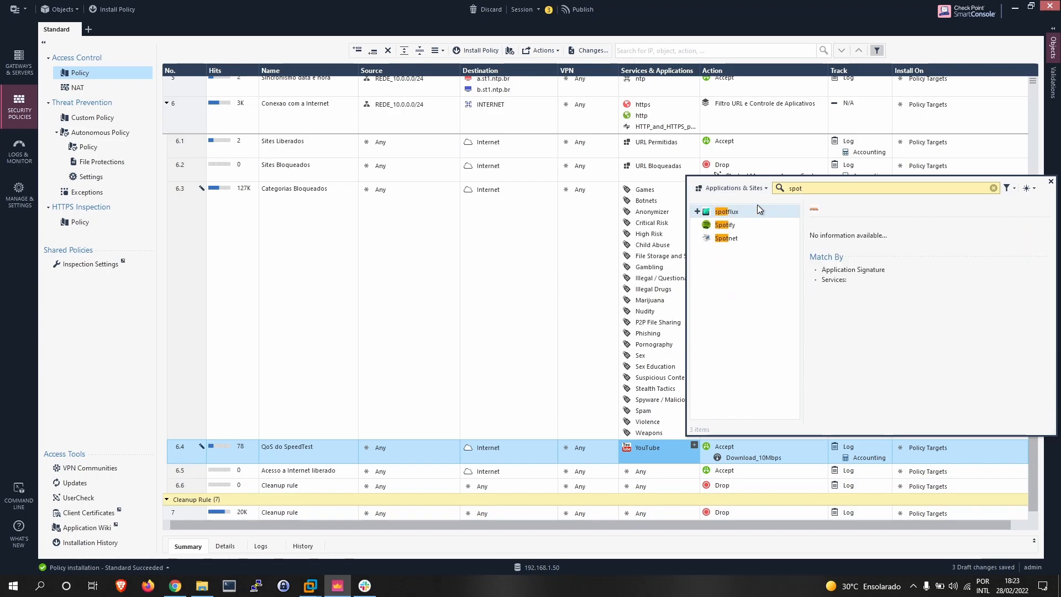
{"action": "left_click", "coordinate": [696, 226]}
Add the Twitter and Instagram applications to rule 6.4 and close the object picker
{"action": "type", "text": "twitter"}
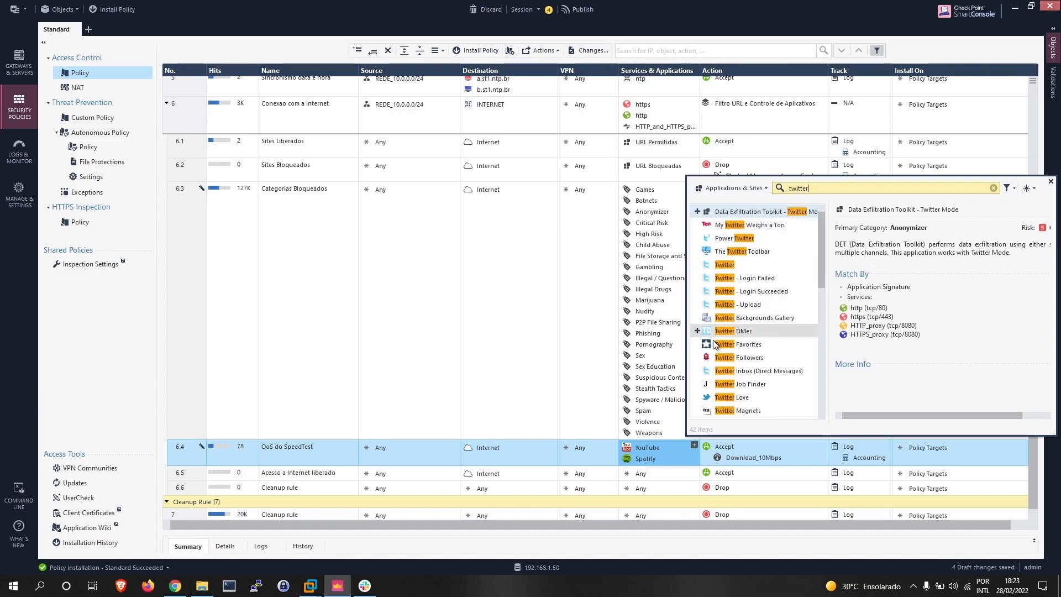
{"action": "left_click", "coordinate": [697, 264]}
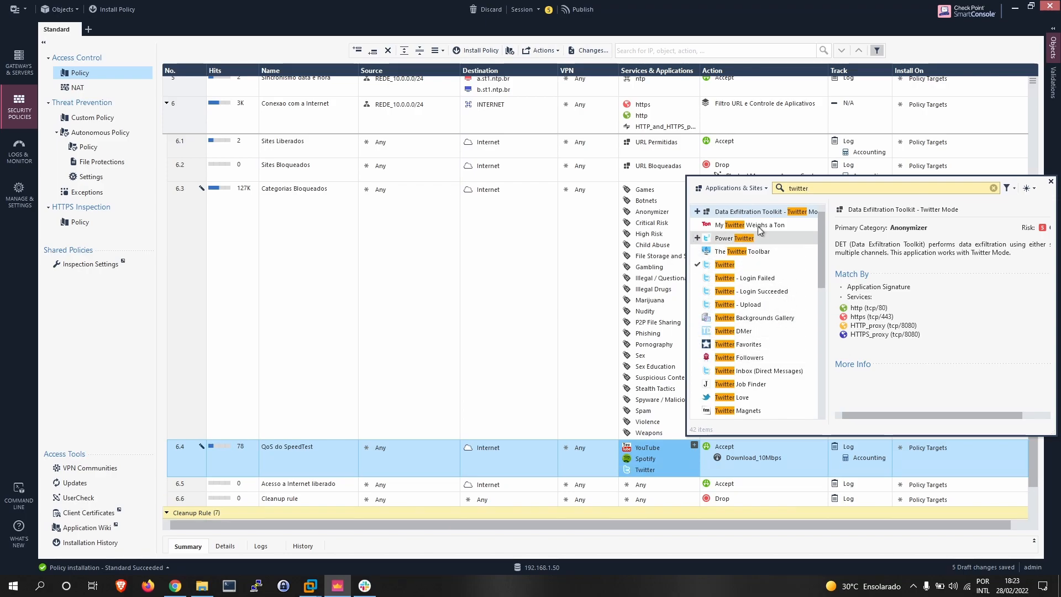
{"action": "type", "text": "ins"}
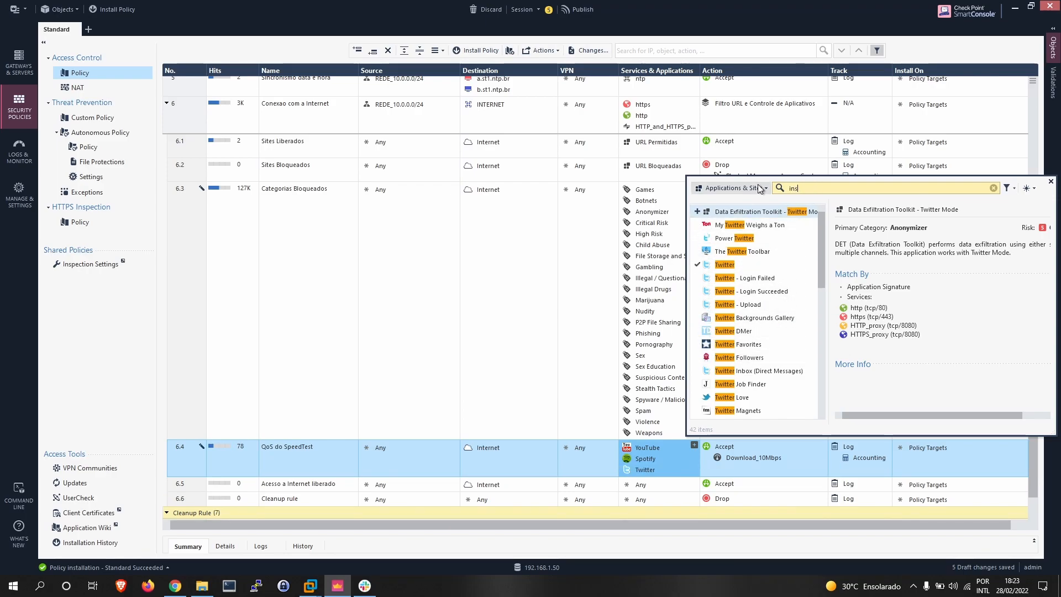
{"action": "type", "text": "tagra"}
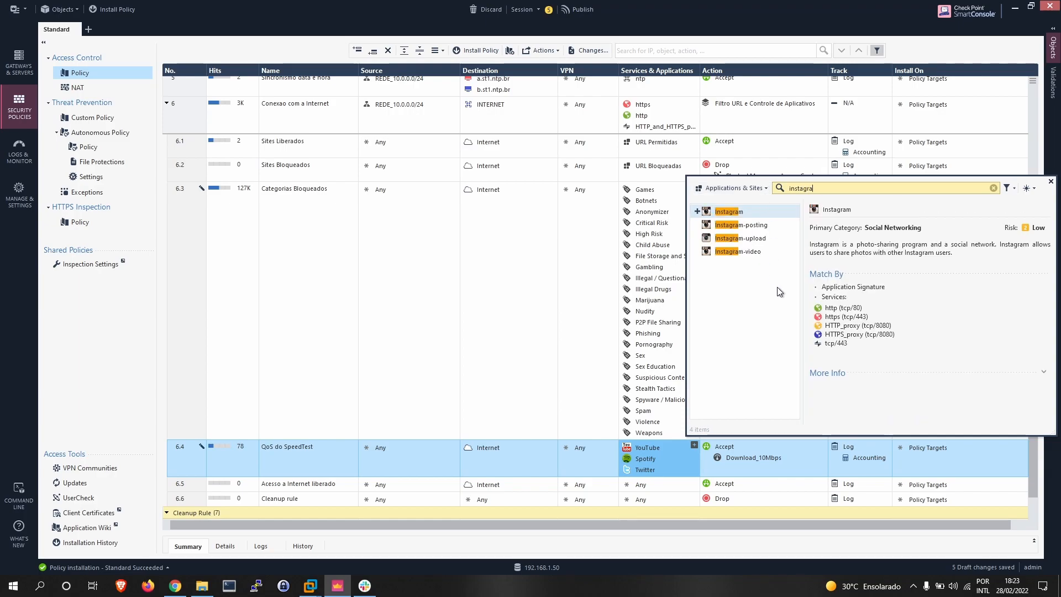
{"action": "left_click", "coordinate": [696, 211]}
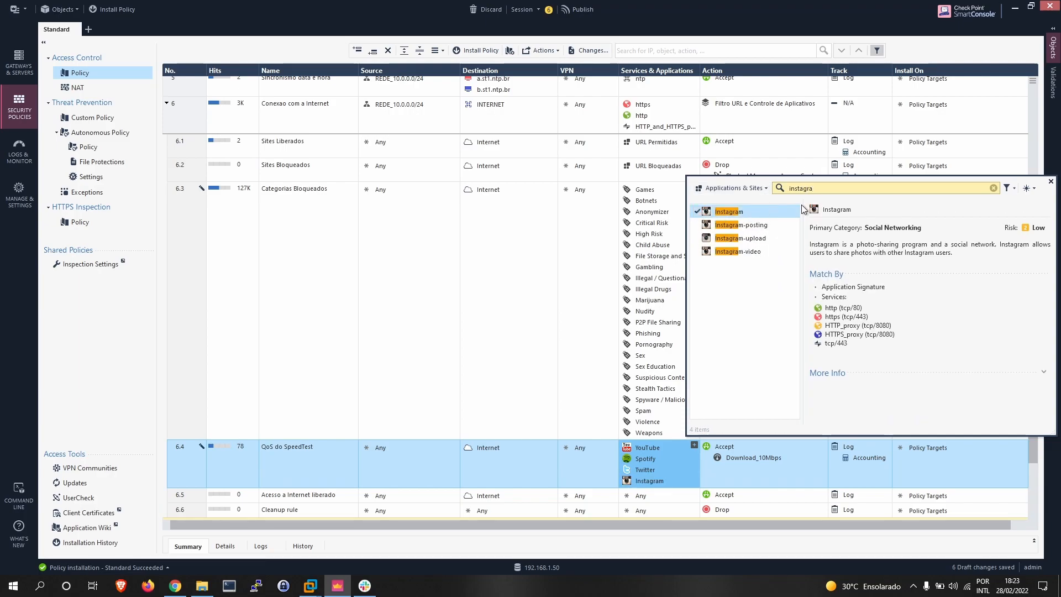
{"action": "left_click", "coordinate": [1050, 181]}
Rename rule 6.4 as "Qos para acessar Medias Sociais e Stream"
{"action": "scroll", "coordinate": [799, 181], "scroll_direction": "down", "scroll_amount": 1}
{"action": "left_click", "coordinate": [291, 421]}
{"action": "left_click", "coordinate": [292, 421]}
{"action": "type", "text": "A"}
{"action": "key", "text": "BackSpace"}
{"action": "type", "text": "Qos P"}
{"action": "key", "text": "BackSpace"}
{"action": "type", "text": "para acessar"}
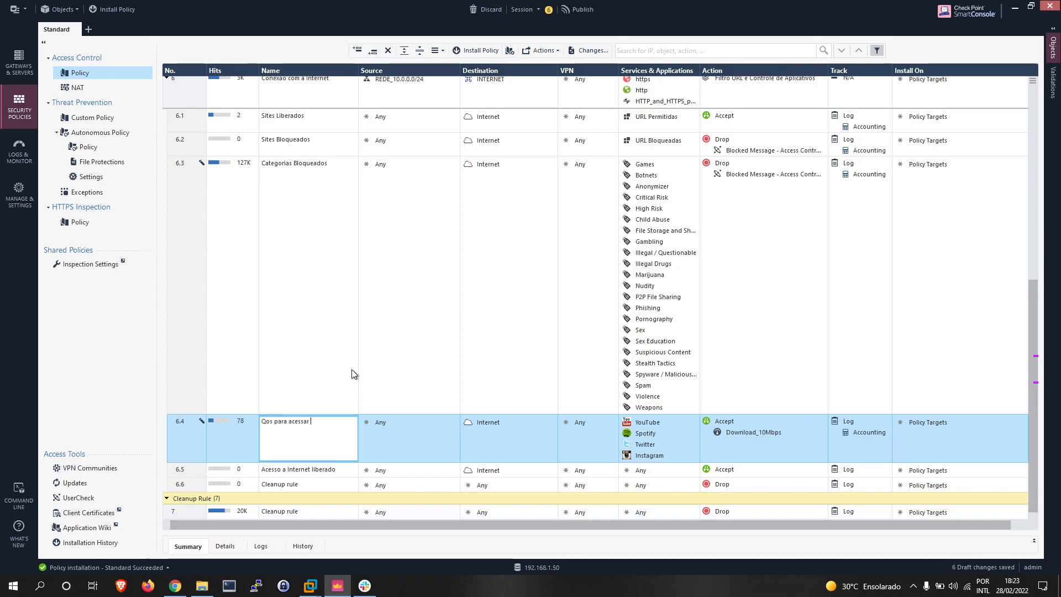
{"action": "type", "text": " Medias Sociais e Stream"}
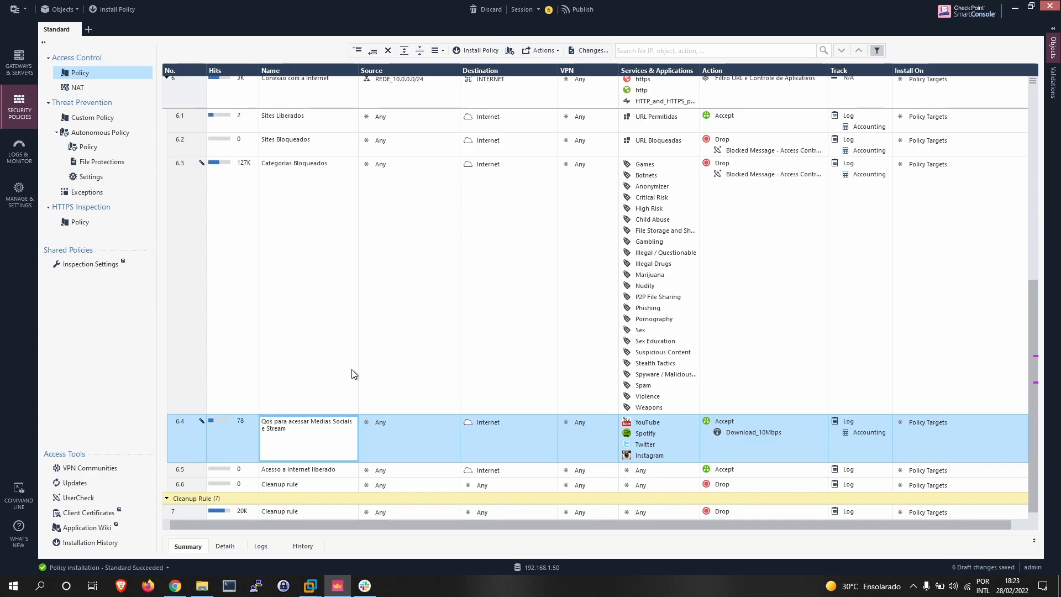
Correct the first word of rule 6.4's name to "QoS" with a capital S
{"action": "left_click", "coordinate": [313, 335]}
{"action": "left_click", "coordinate": [289, 432]}
{"action": "left_click", "coordinate": [289, 432]}
{"action": "key", "text": "BackSpace"}
{"action": "type", "text": "S"}
{"action": "left_click", "coordinate": [378, 432]}
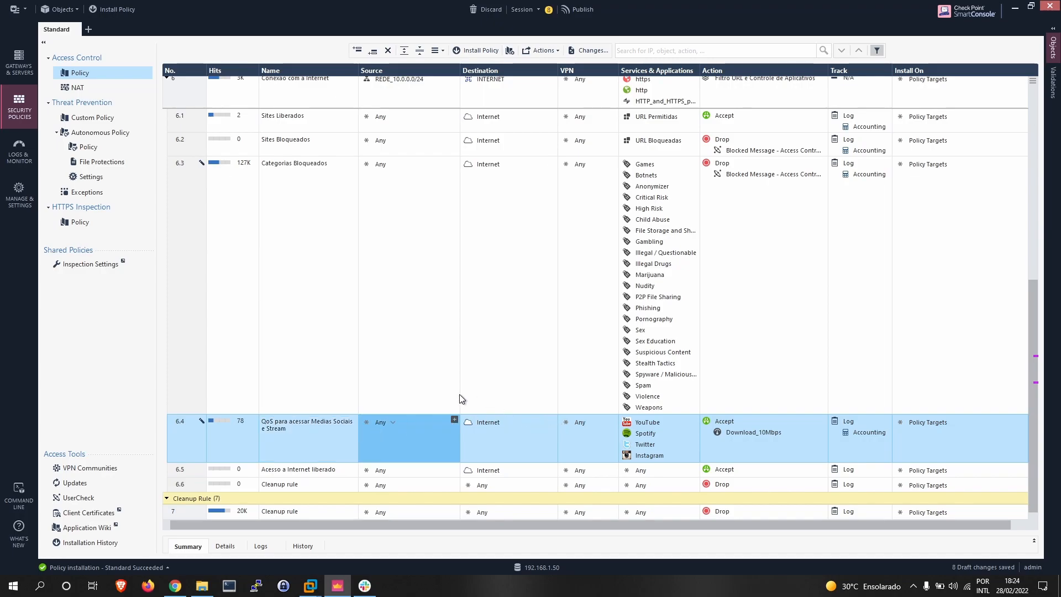
Check the details of the source network REDE_10.0.0.0/24 in rule 6, Conexao com a Internet
{"action": "scroll", "coordinate": [413, 216], "scroll_direction": "up", "scroll_amount": 3}
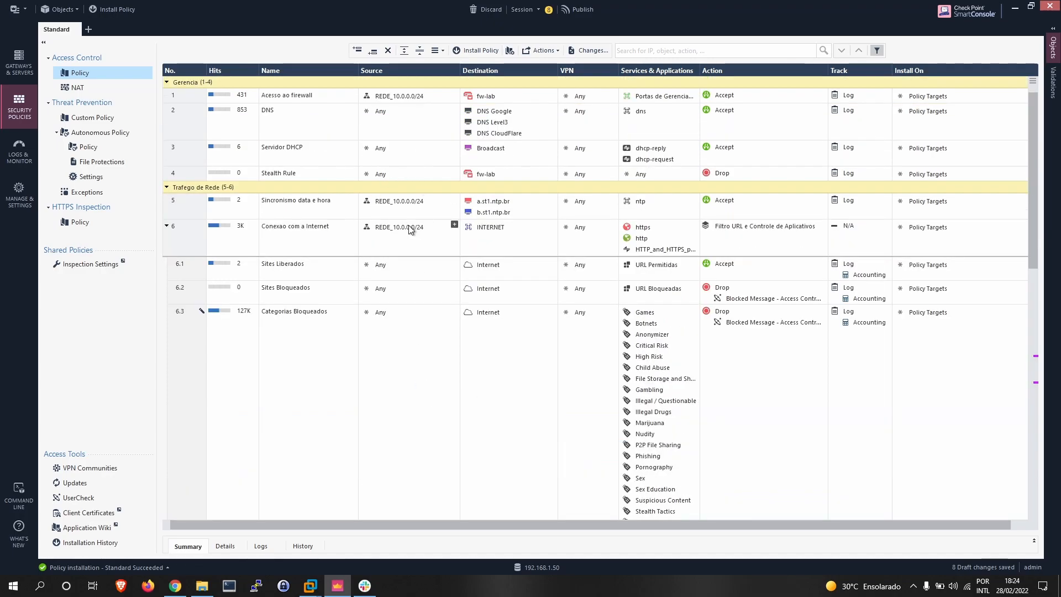
{"action": "mouse_move", "coordinate": [402, 231]}
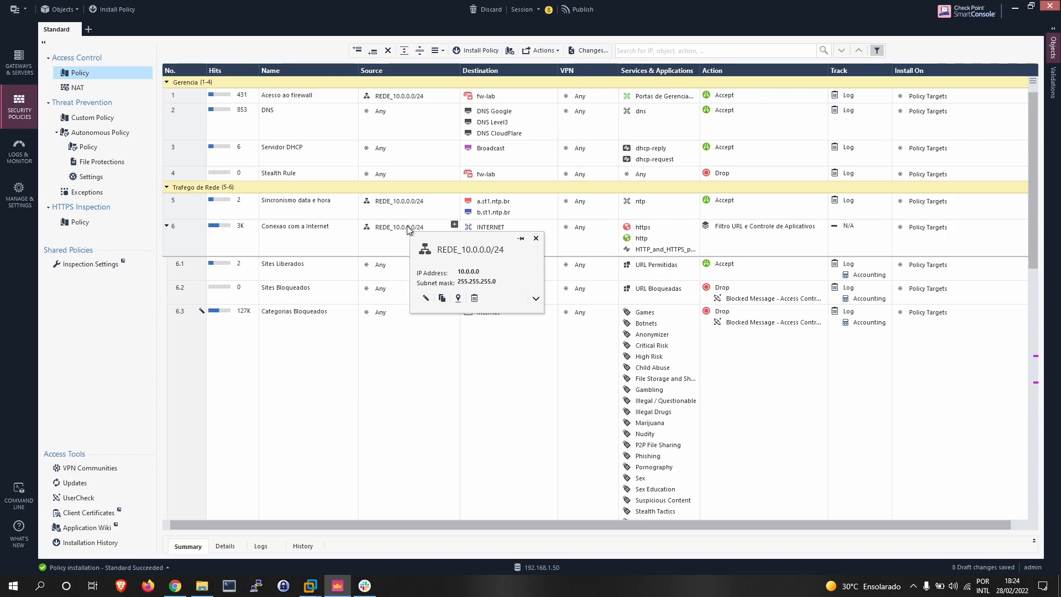
{"action": "scroll", "coordinate": [405, 330], "scroll_direction": "down", "scroll_amount": 3}
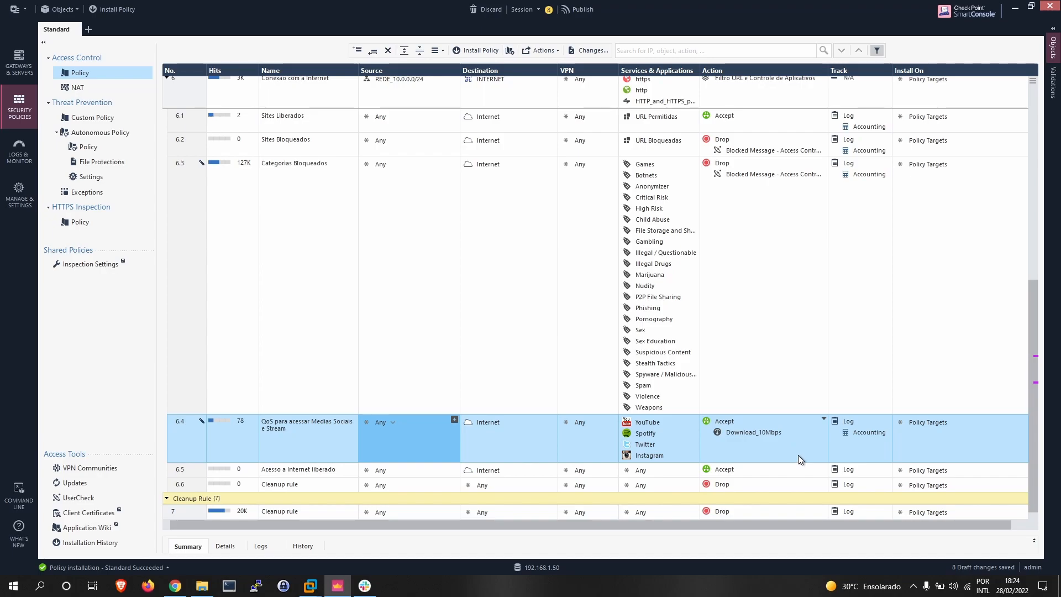
Show the Limit objects and start a clone of the Download_10Mbps limit
{"action": "right_click", "coordinate": [774, 429]}
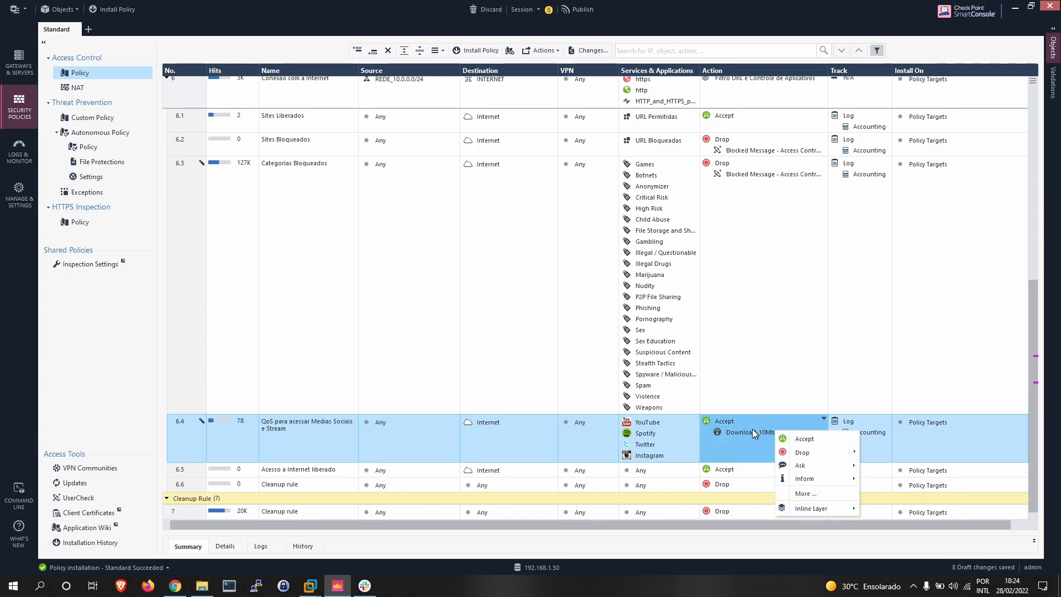
{"action": "right_click", "coordinate": [752, 432]}
{"action": "left_click", "coordinate": [1054, 41]}
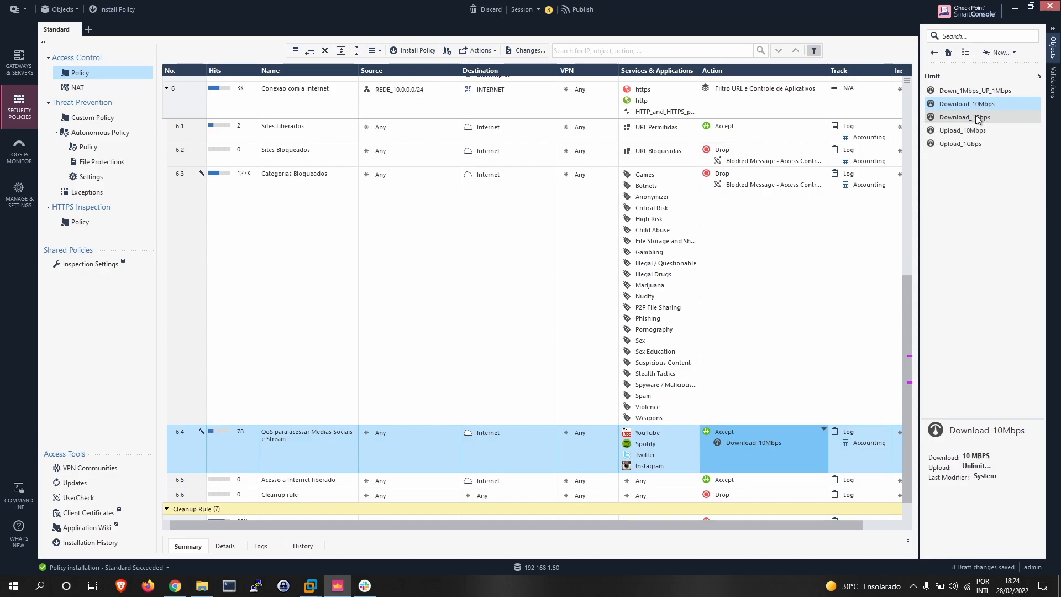
{"action": "left_click", "coordinate": [1053, 33]}
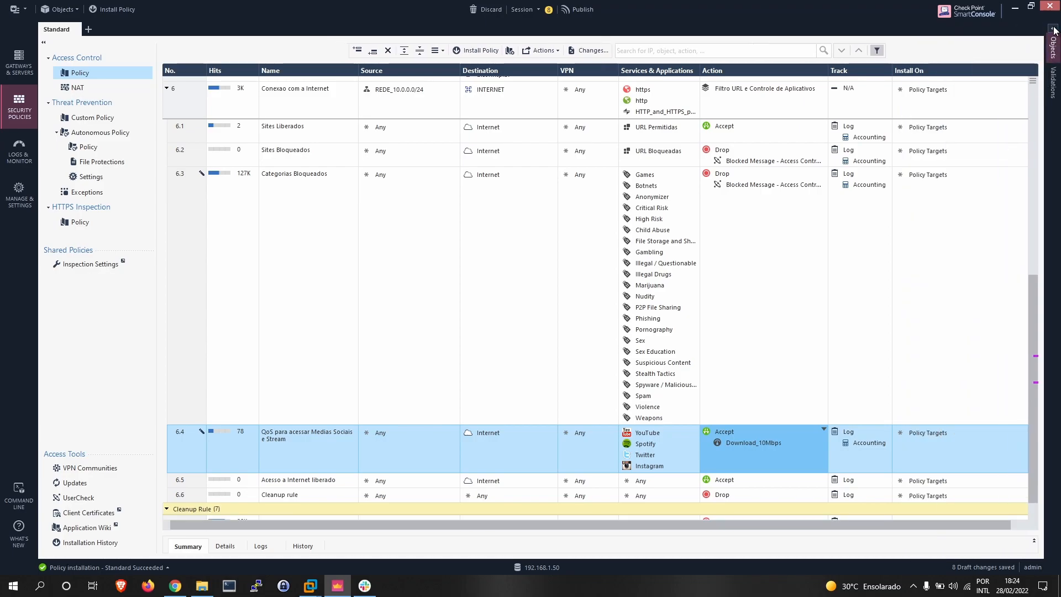
{"action": "left_click", "coordinate": [1053, 33]}
{"action": "left_click", "coordinate": [948, 52]}
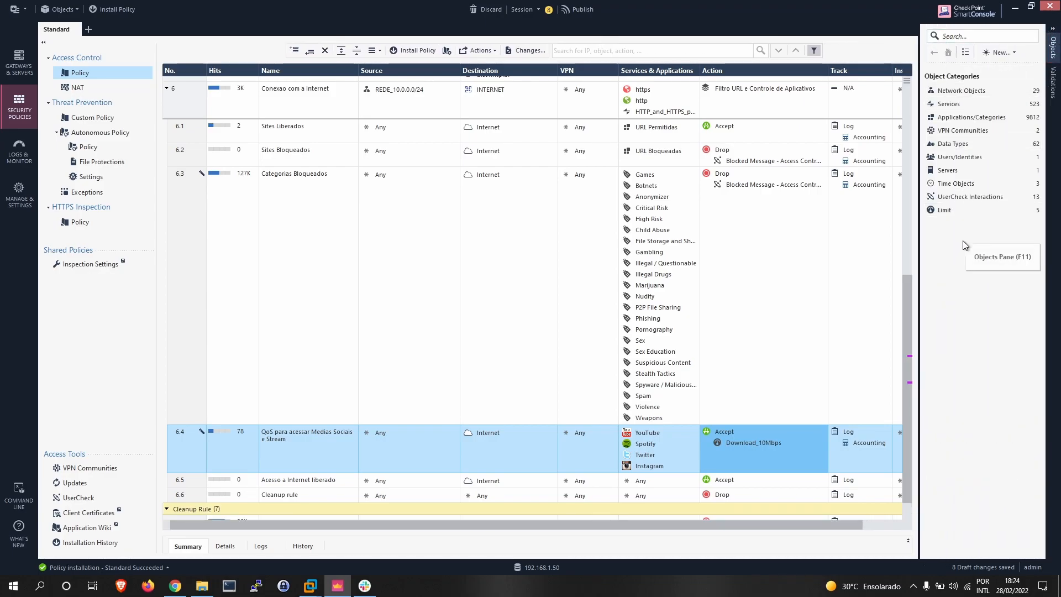
{"action": "left_click", "coordinate": [949, 210]}
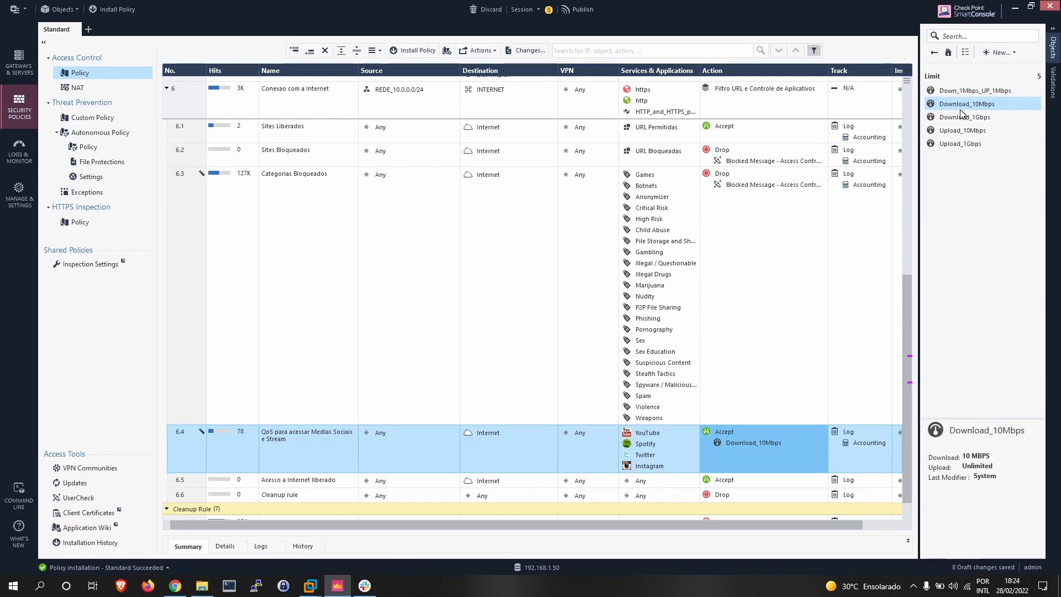
{"action": "mouse_move", "coordinate": [962, 108]}
{"action": "right_click", "coordinate": [959, 108]}
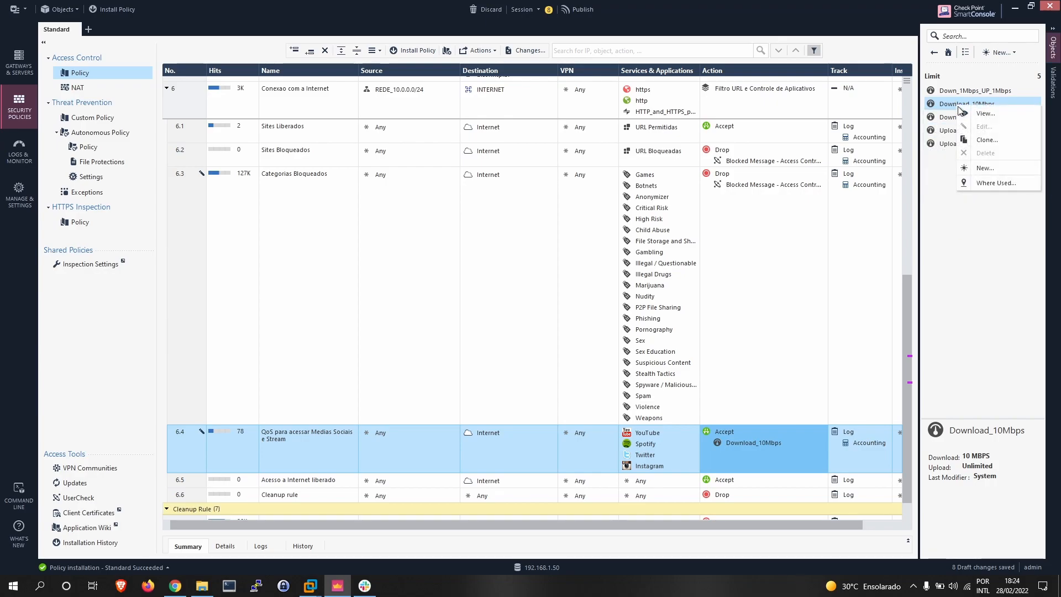
{"action": "left_click", "coordinate": [986, 140]}
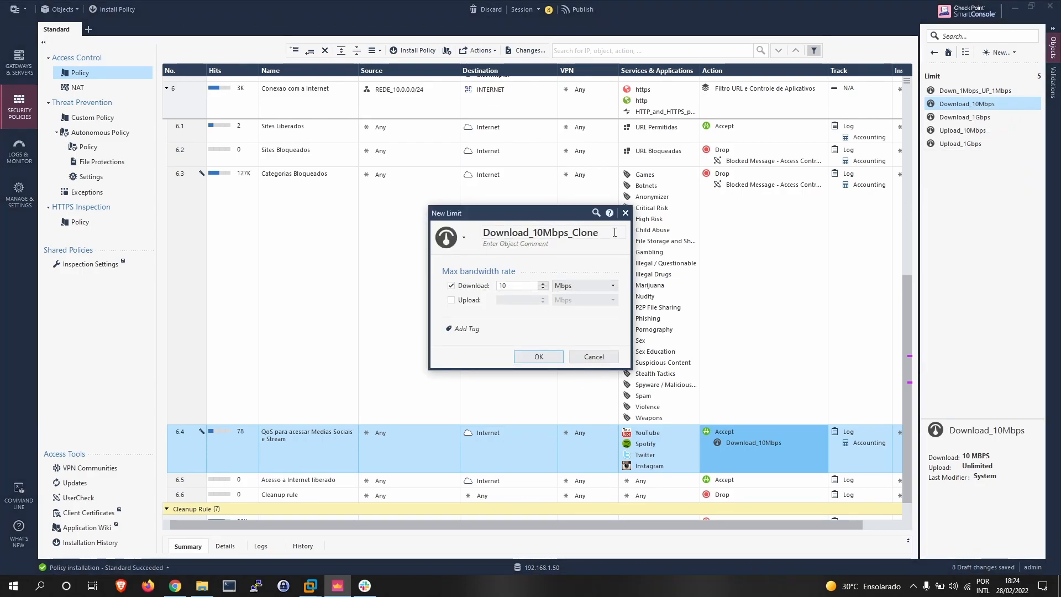
Name the cloned limit Down_30Mbps_UP_15Mbps
{"action": "left_click", "coordinate": [501, 232]}
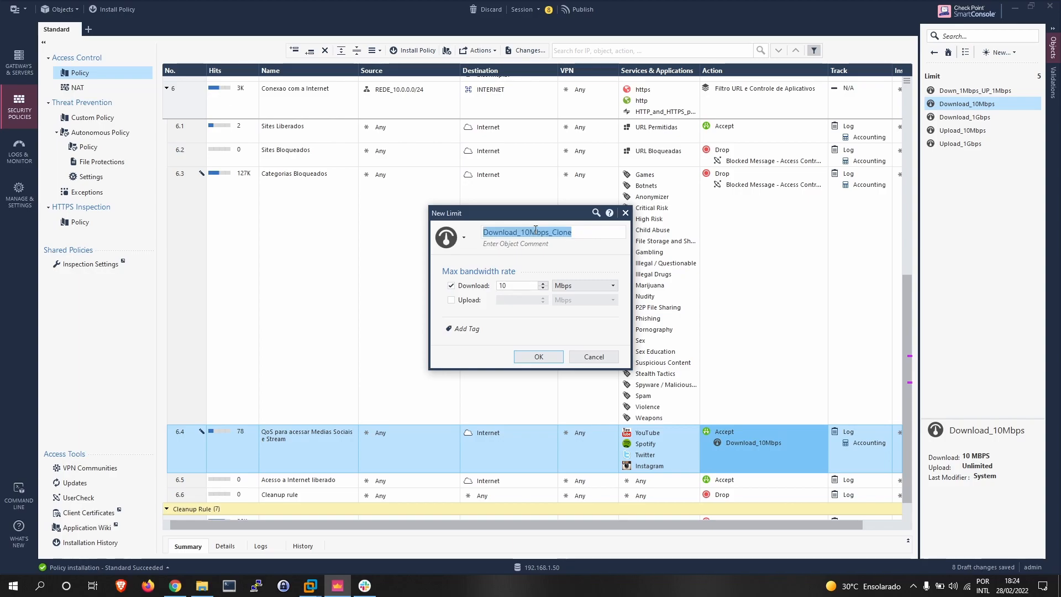
{"action": "left_click", "coordinate": [550, 233]}
{"action": "left_click_drag", "start_coordinate": [572, 232], "coordinate": [552, 232]}
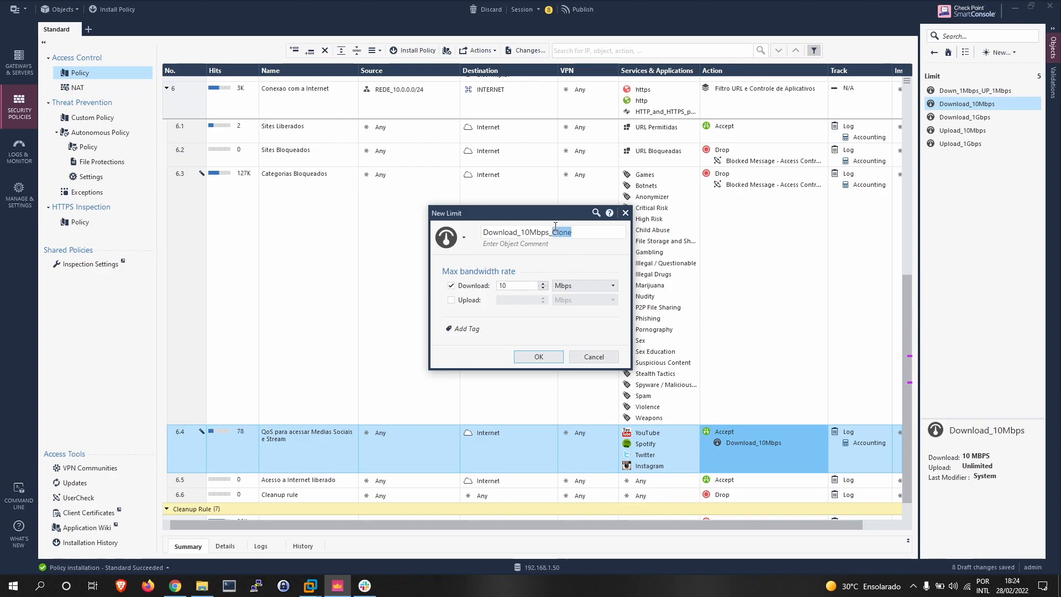
{"action": "type", "text": "U"}
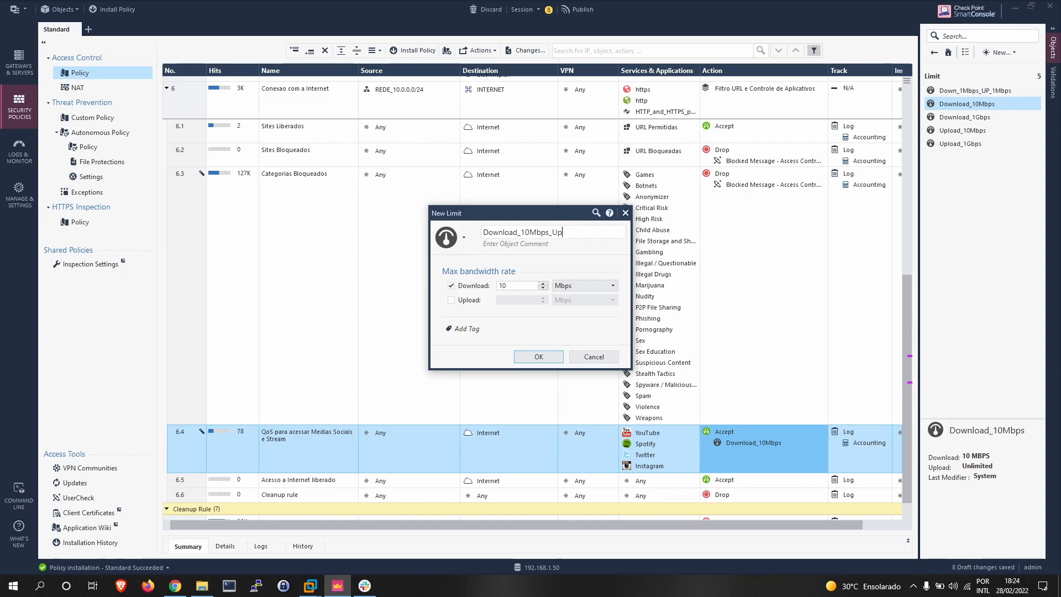
{"action": "type", "text": "L"}
{"action": "key", "text": "BackSpace"}
{"action": "type", "text": "P"}
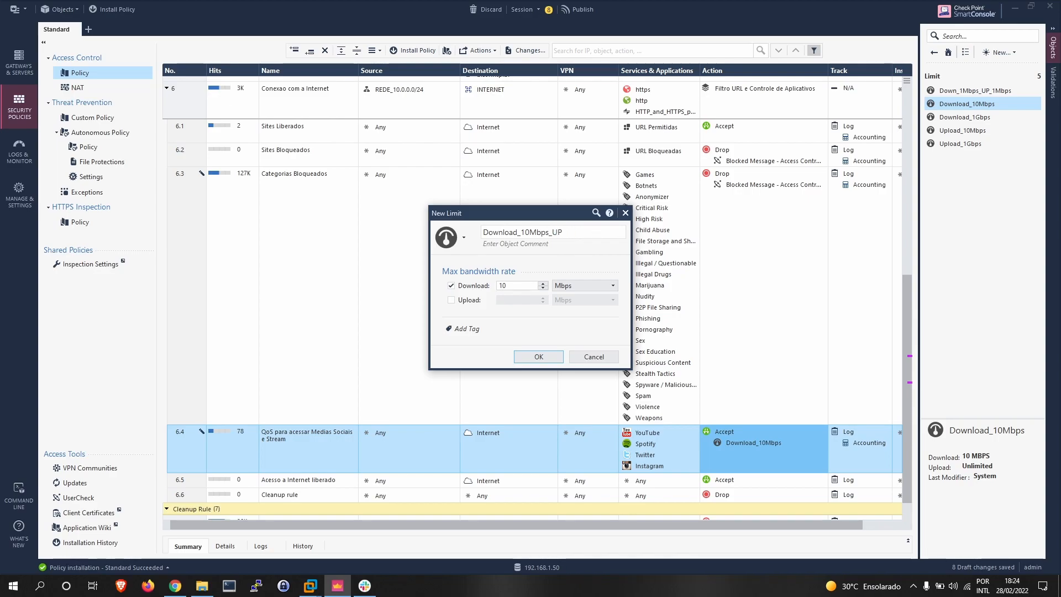
{"action": "key", "text": "Delete"}
{"action": "key", "text": "Delete"}
{"action": "key", "text": "Delete"}
{"action": "key", "text": "Delete"}
{"action": "key", "text": "BackSpace"}
{"action": "type", "text": "3"}
{"action": "key", "text": "Right"}
{"action": "key", "text": "End"}
{"action": "type", "text": "5"}
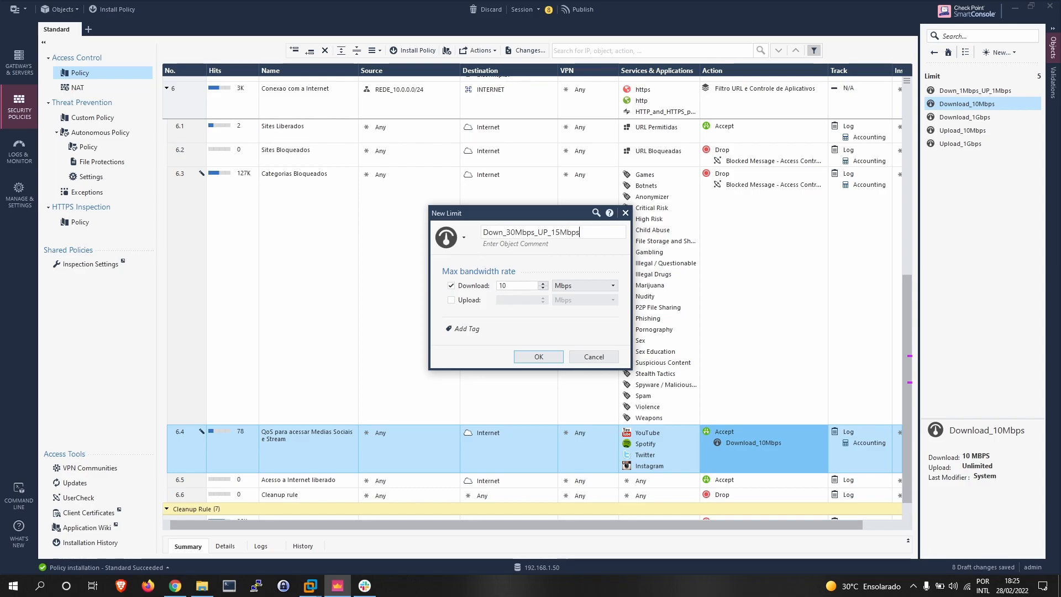
Set the new limit's download rate to 30 Mbps, enable upload at 15 Mbps and save the object
{"action": "left_click_drag", "start_coordinate": [515, 286], "coordinate": [484, 285]}
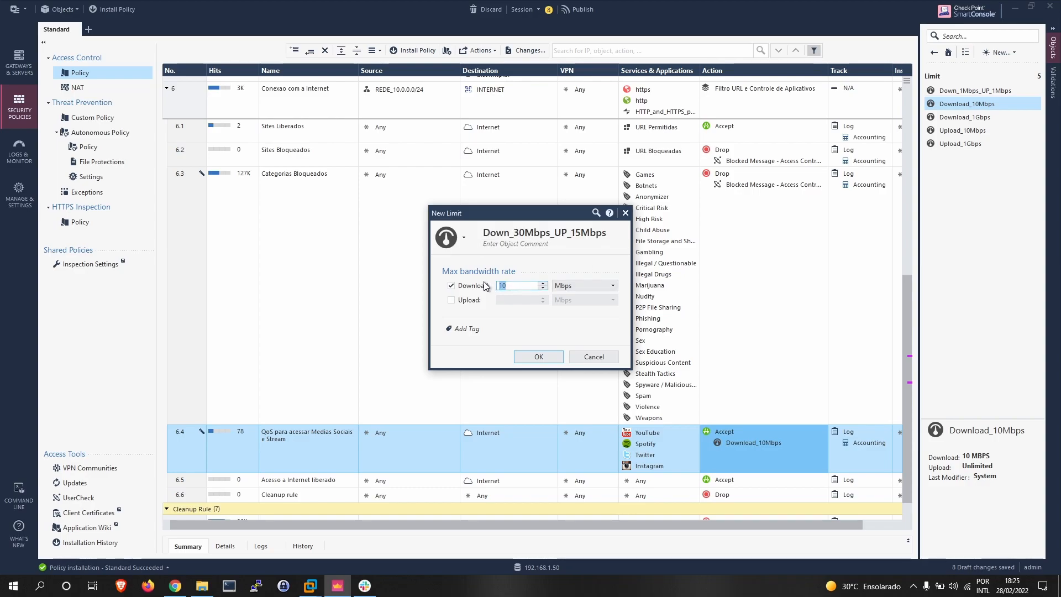
{"action": "type", "text": "3"}
{"action": "left_click", "coordinate": [462, 301]}
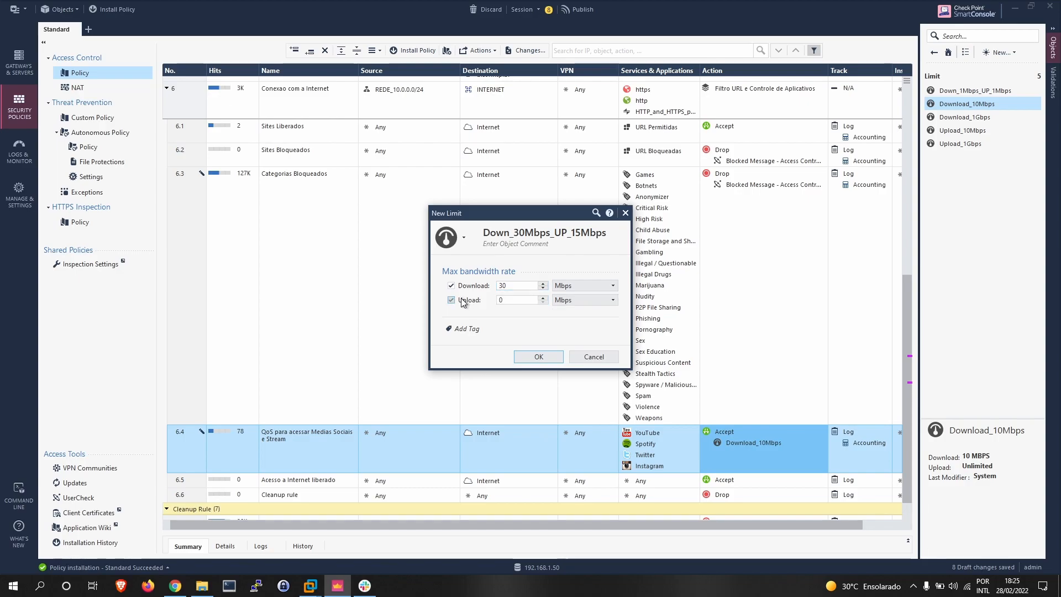
{"action": "type", "text": "15"}
{"action": "left_click", "coordinate": [560, 354]}
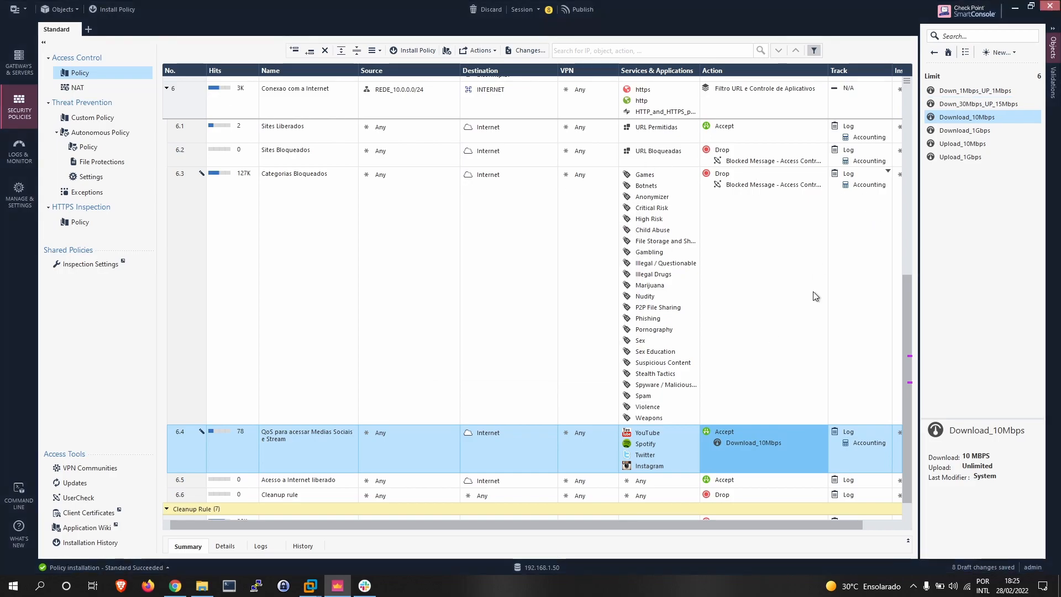
Assign the Down_30Mbps_UP_15Mbps limit to the Accept action of rule 6.4
{"action": "left_click", "coordinate": [822, 429]}
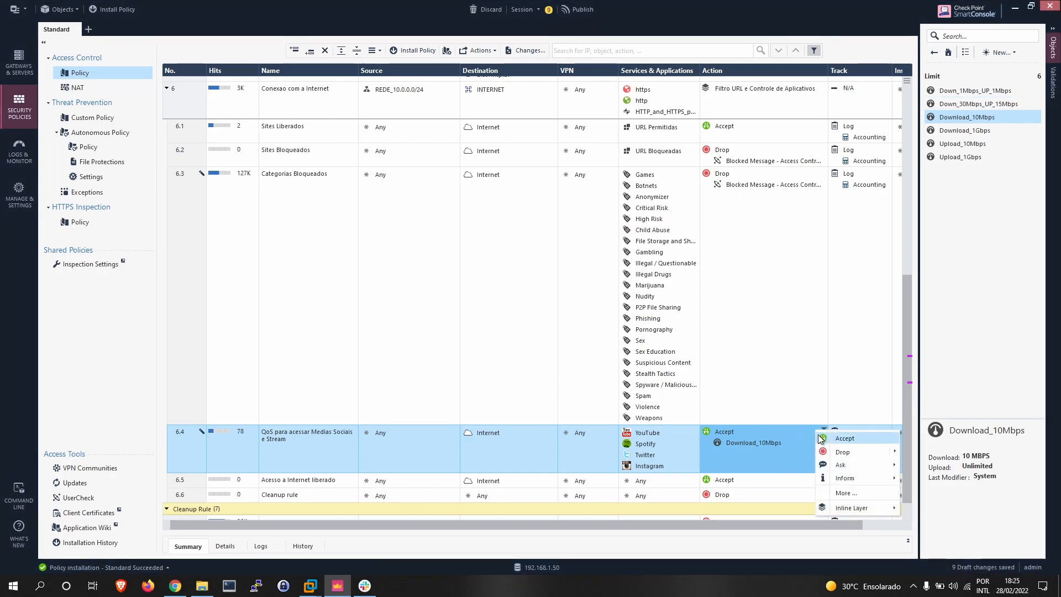
{"action": "left_click", "coordinate": [843, 492]}
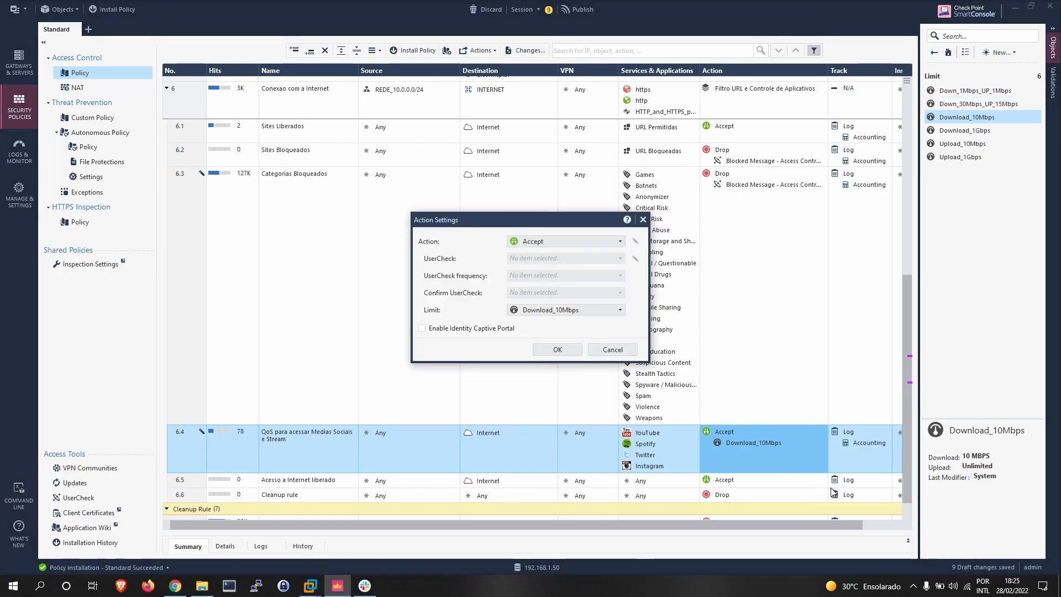
{"action": "left_click", "coordinate": [599, 313]}
{"action": "left_click", "coordinate": [530, 357]}
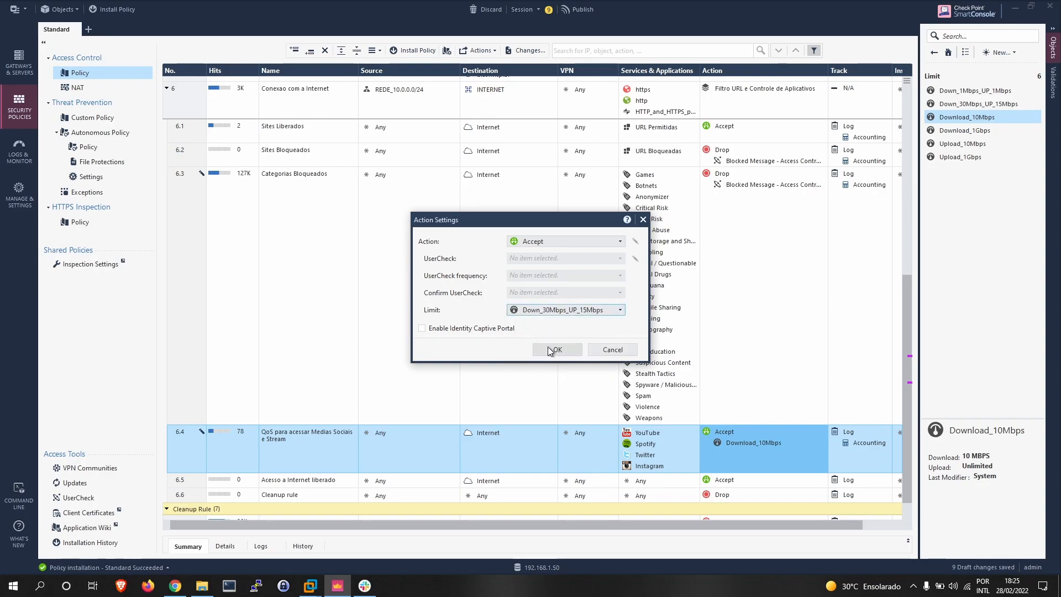
{"action": "left_click", "coordinate": [552, 348]}
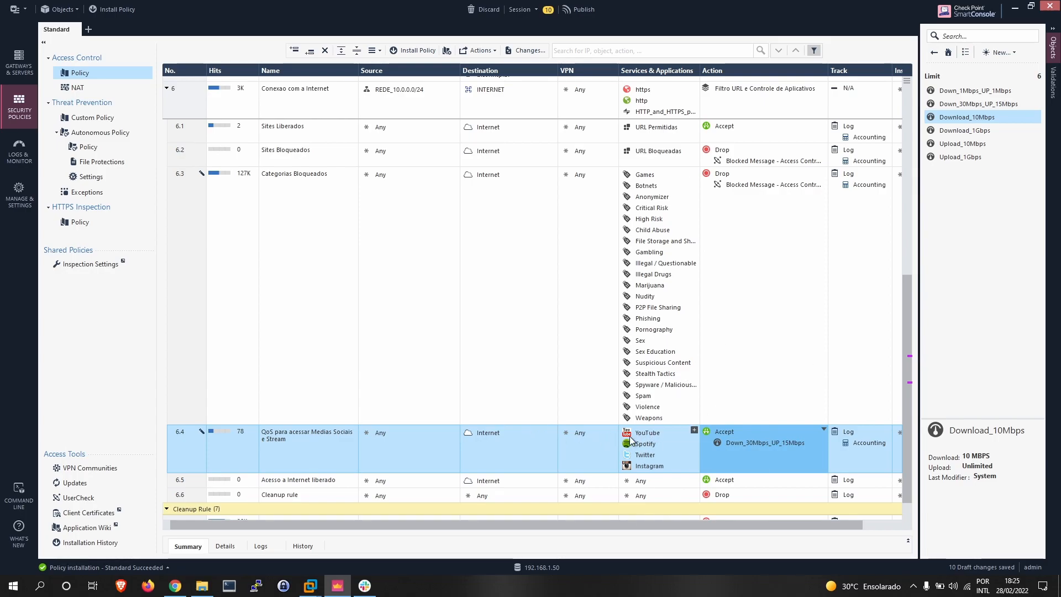
Open the object picker for rule 6.4's services and applications, filter it to Categories and search for "social"
{"action": "mouse_move", "coordinate": [647, 442]}
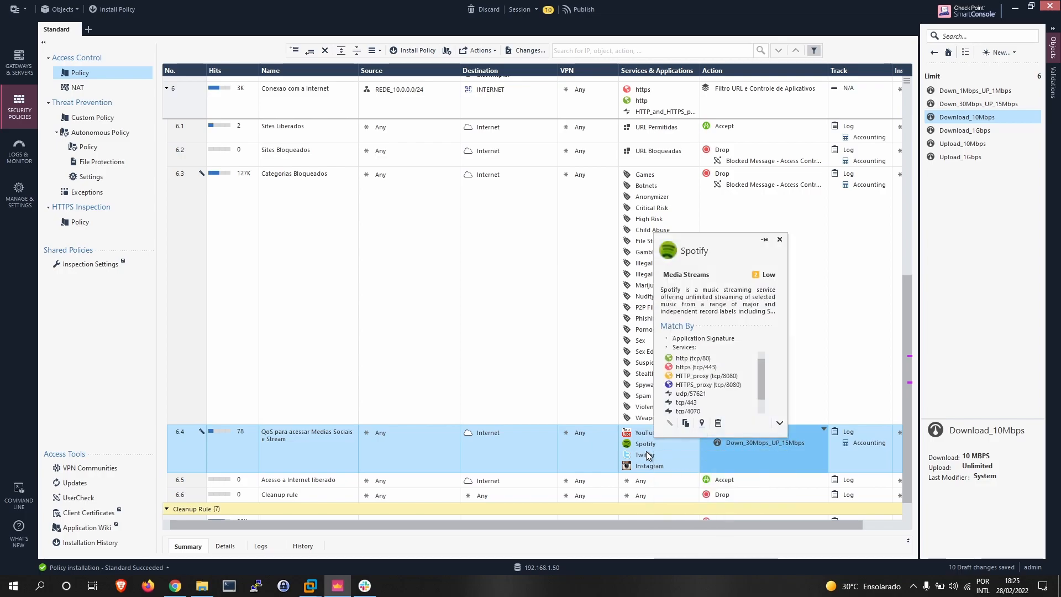
{"action": "left_click", "coordinate": [655, 460]}
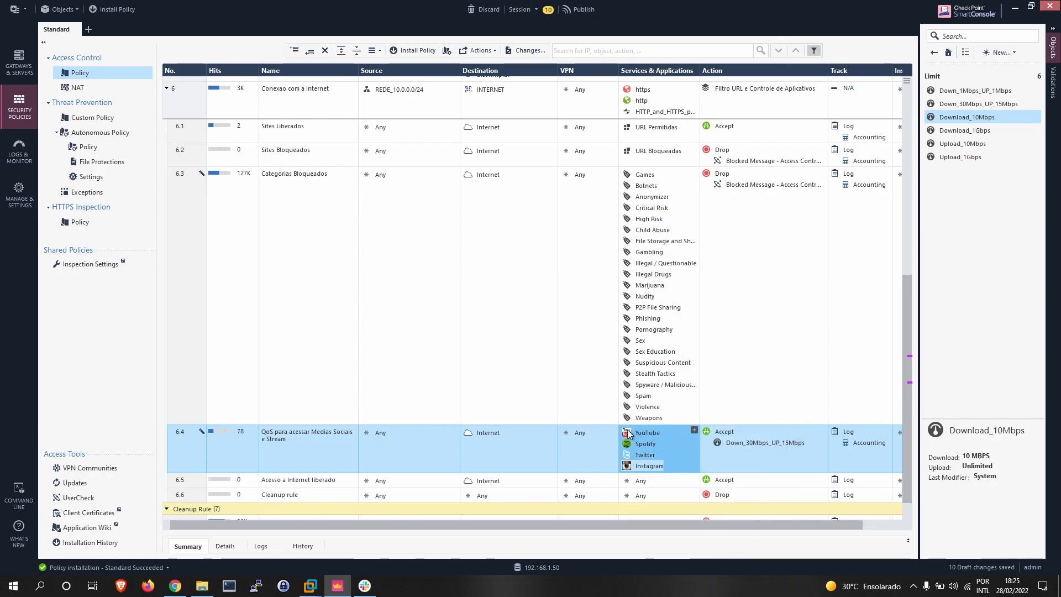
{"action": "scroll", "coordinate": [826, 397], "scroll_direction": "down", "scroll_amount": 1}
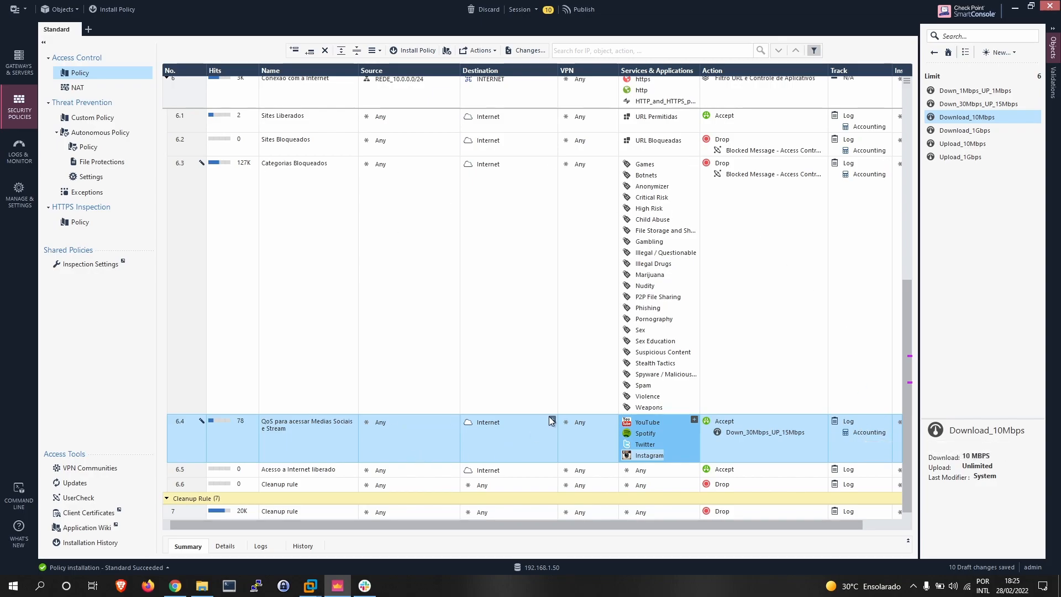
{"action": "left_click", "coordinate": [694, 419]}
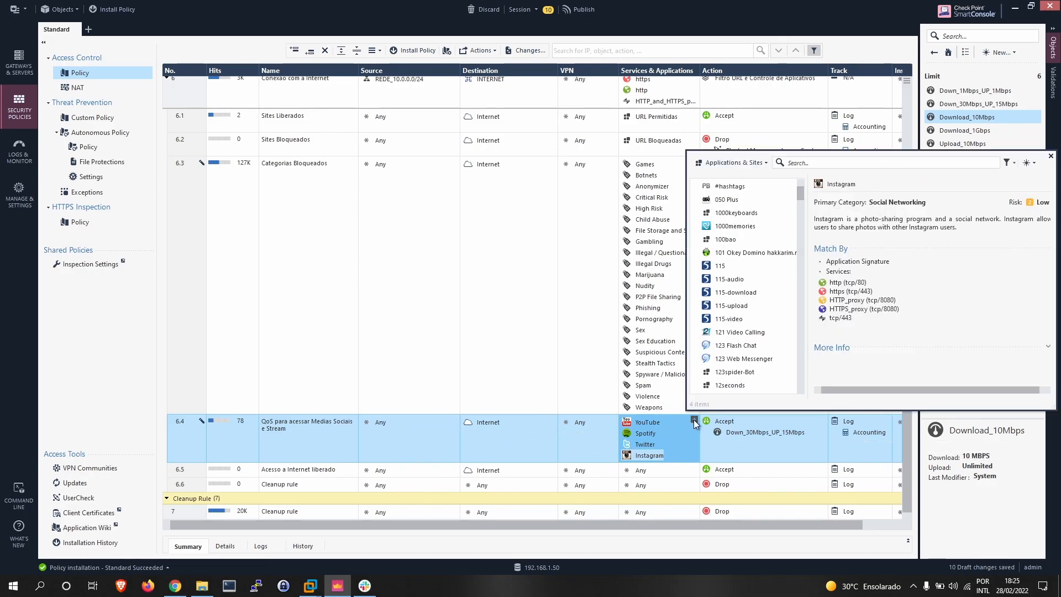
{"action": "left_click", "coordinate": [734, 164]}
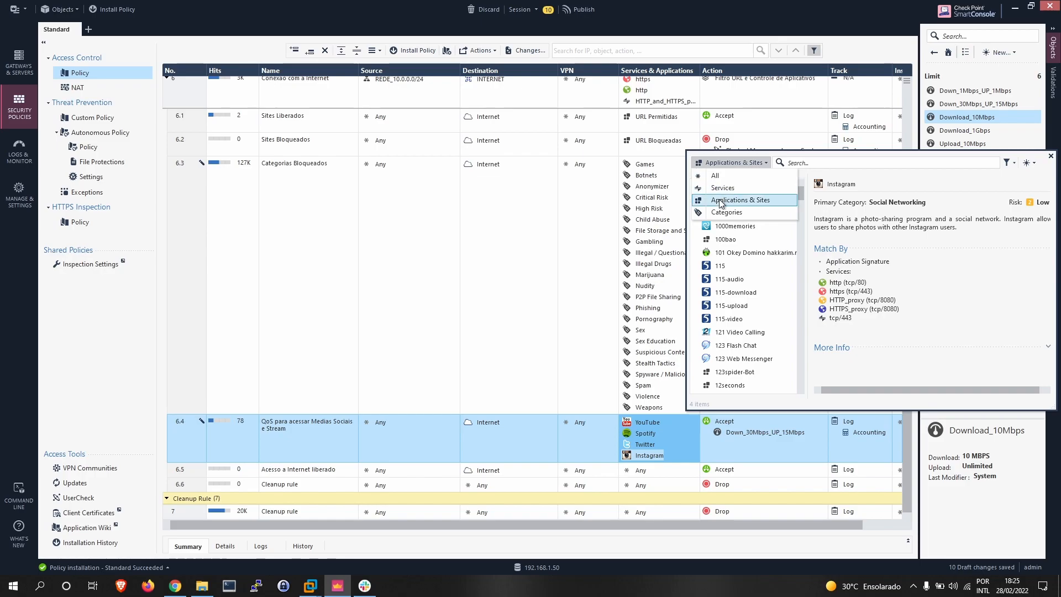
{"action": "left_click", "coordinate": [726, 214]}
{"action": "left_click", "coordinate": [798, 162]}
{"action": "type", "text": "social"}
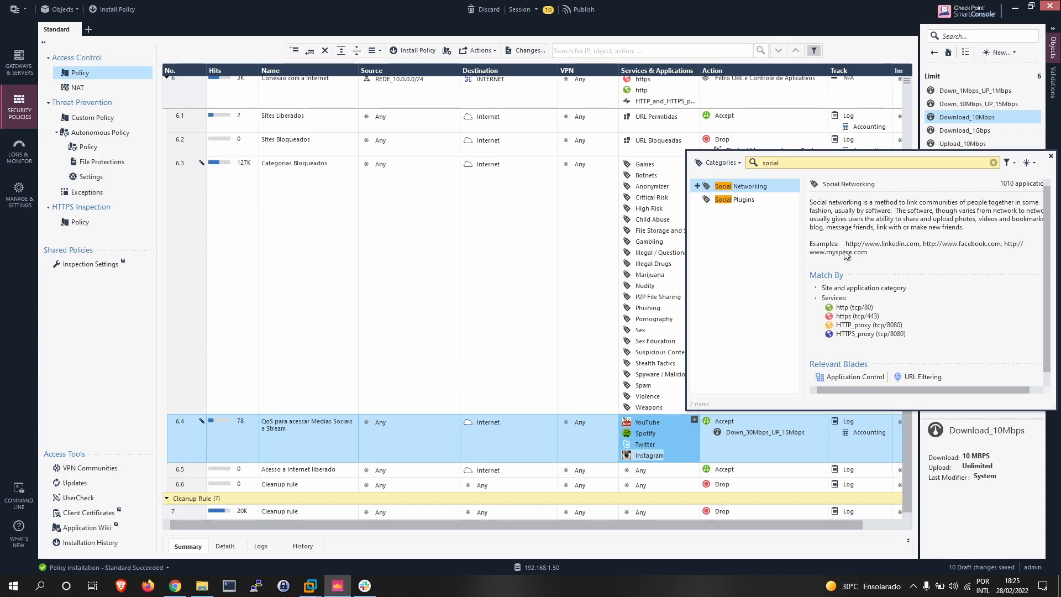
Search the categories for "media" and review the descriptions of Media Streams, Media Sharing and News / Media
{"action": "left_click_drag", "start_coordinate": [807, 165], "coordinate": [721, 159]}
{"action": "type", "text": "media"}
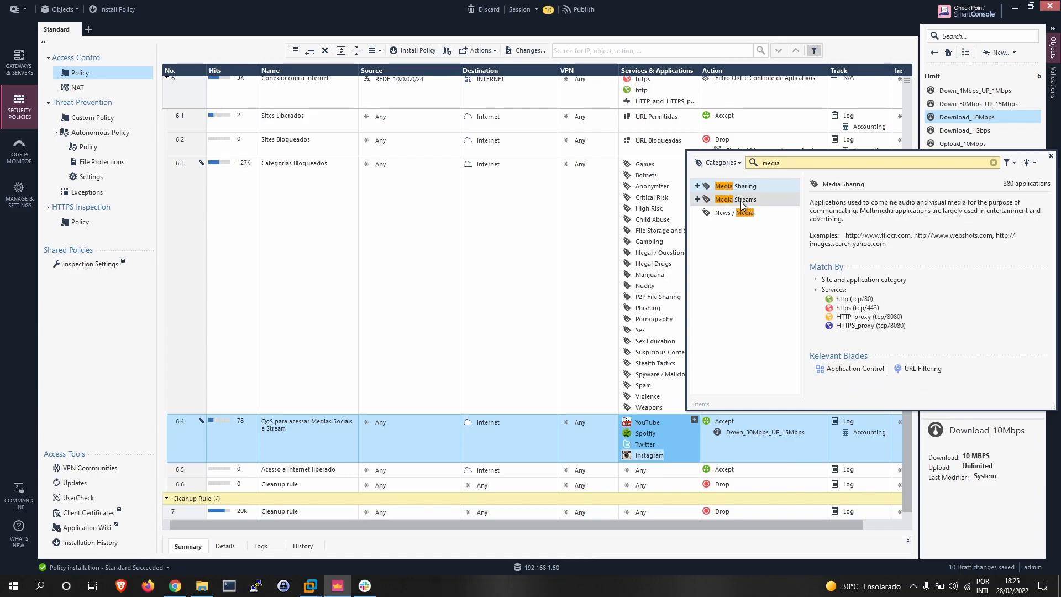
{"action": "left_click", "coordinate": [741, 203]}
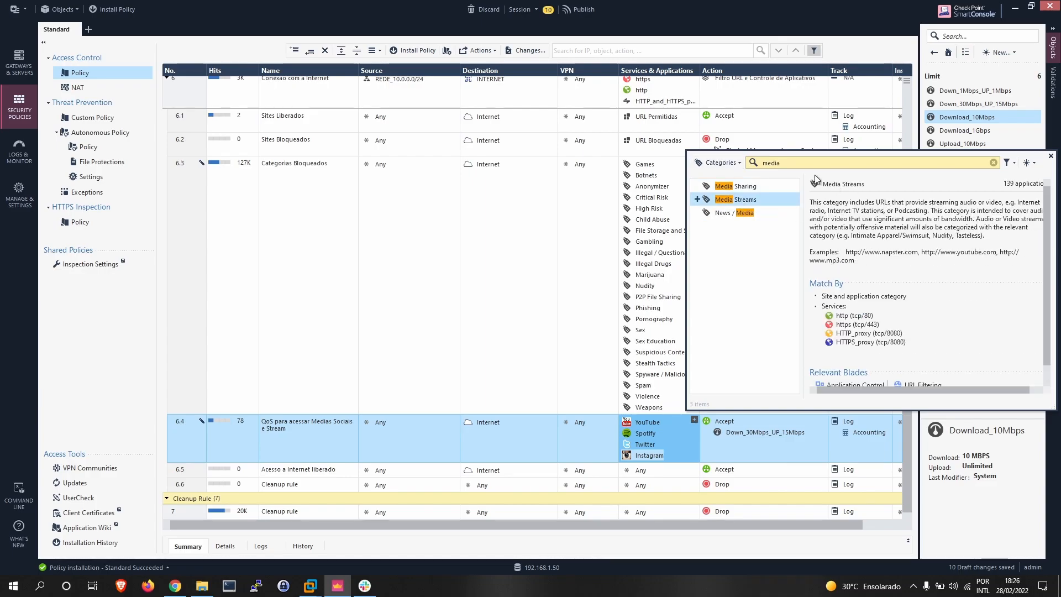
{"action": "left_click", "coordinate": [745, 188]}
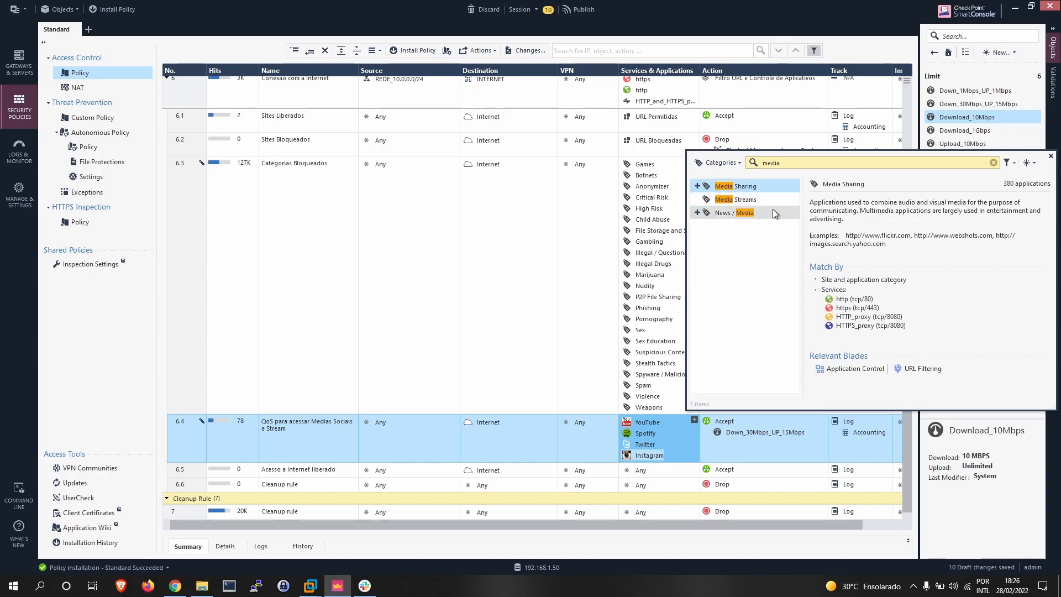
{"action": "left_click", "coordinate": [732, 212]}
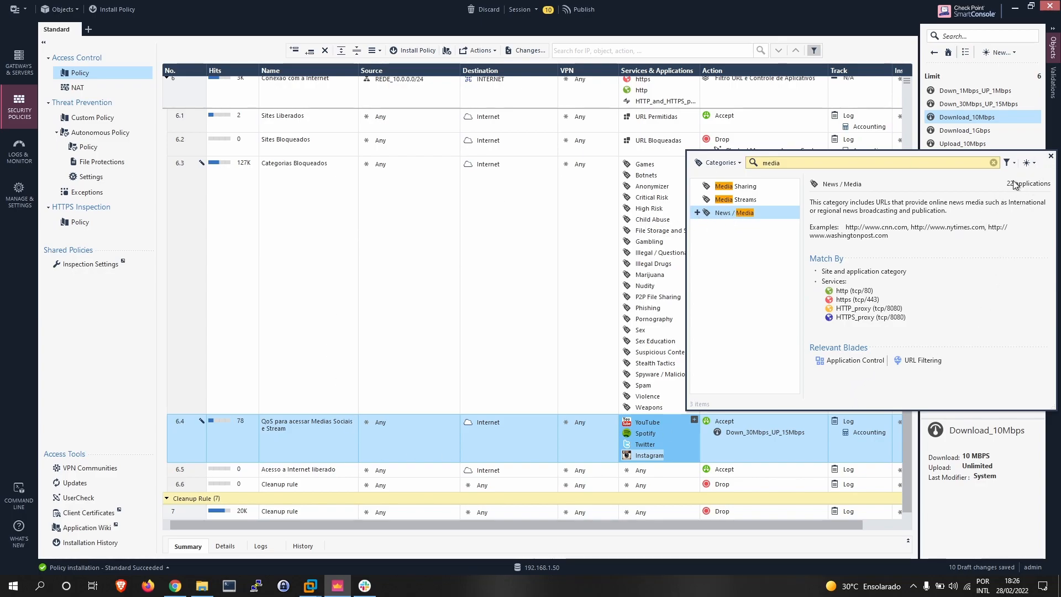
Close the category picker and examine the categories in rule 6.3 and the applications in rule 6.4
{"action": "left_click", "coordinate": [1051, 157]}
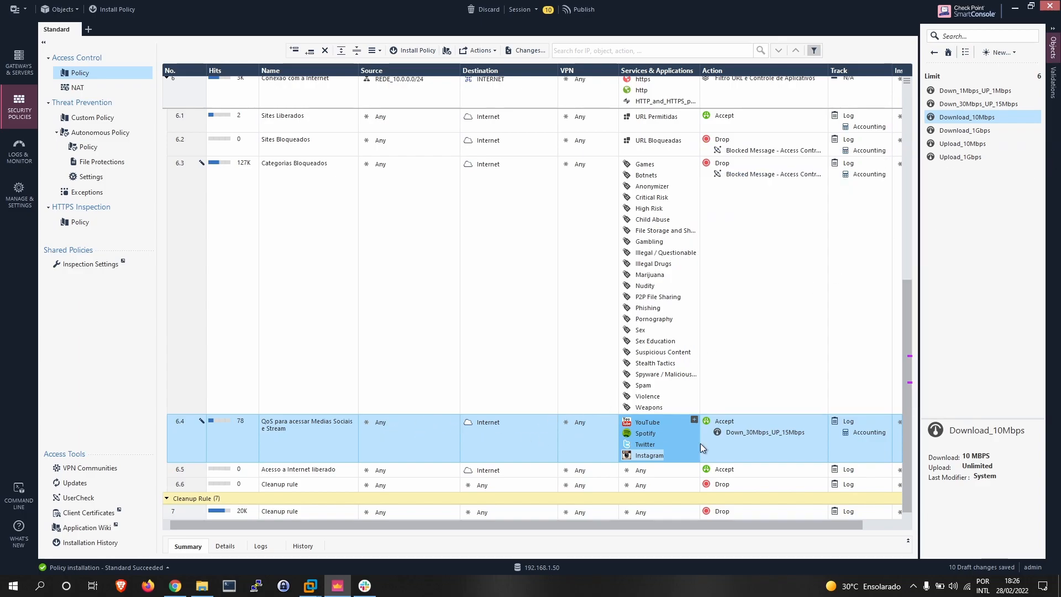
{"action": "mouse_move", "coordinate": [638, 426]}
{"action": "mouse_move", "coordinate": [677, 383]}
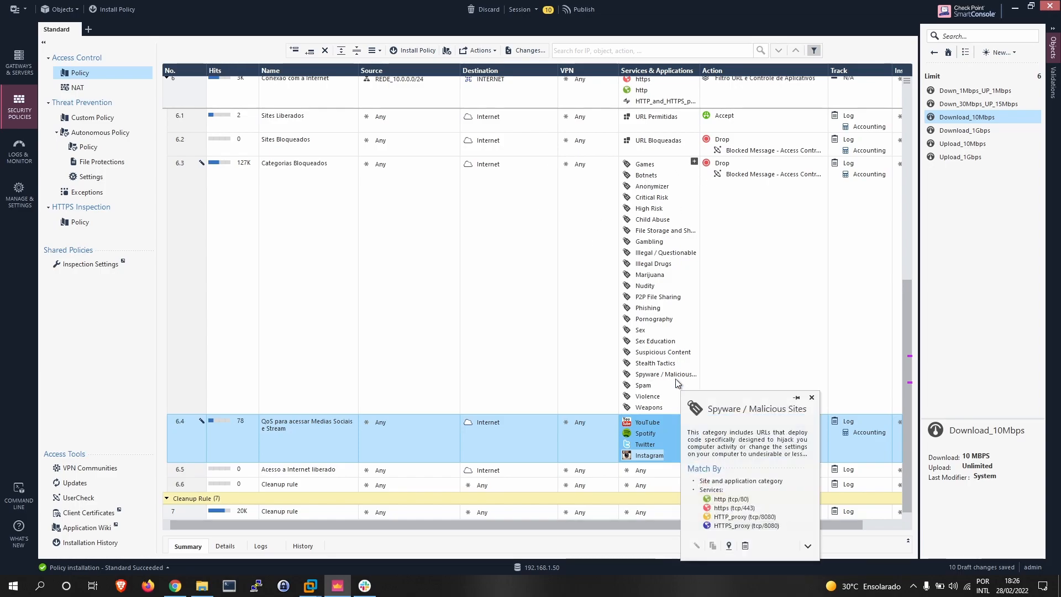
{"action": "mouse_move", "coordinate": [640, 167]}
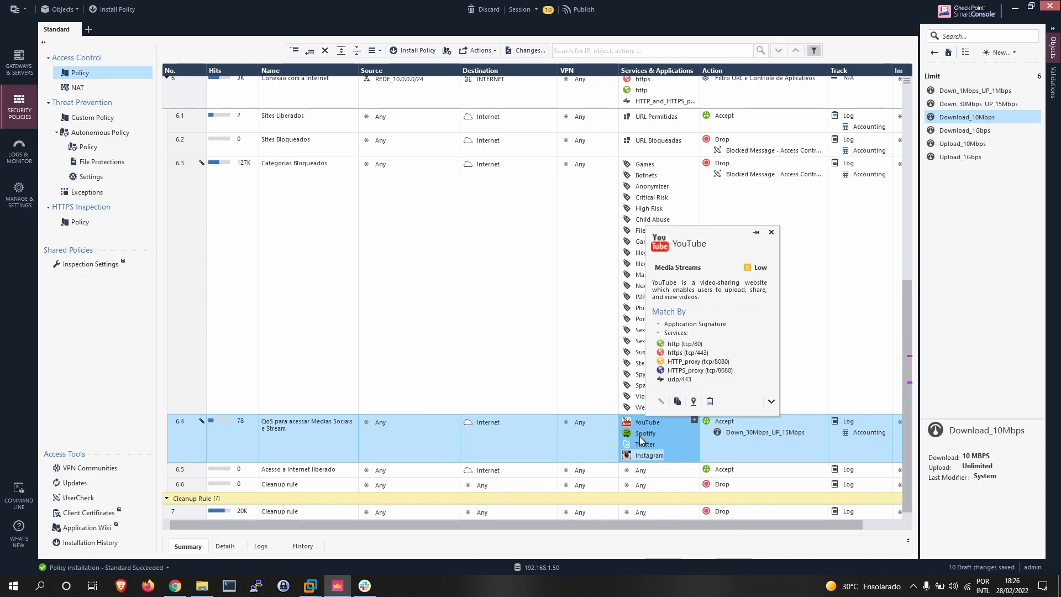
{"action": "left_click", "coordinate": [639, 168]}
{"action": "left_click_drag", "start_coordinate": [649, 407], "coordinate": [649, 442]}
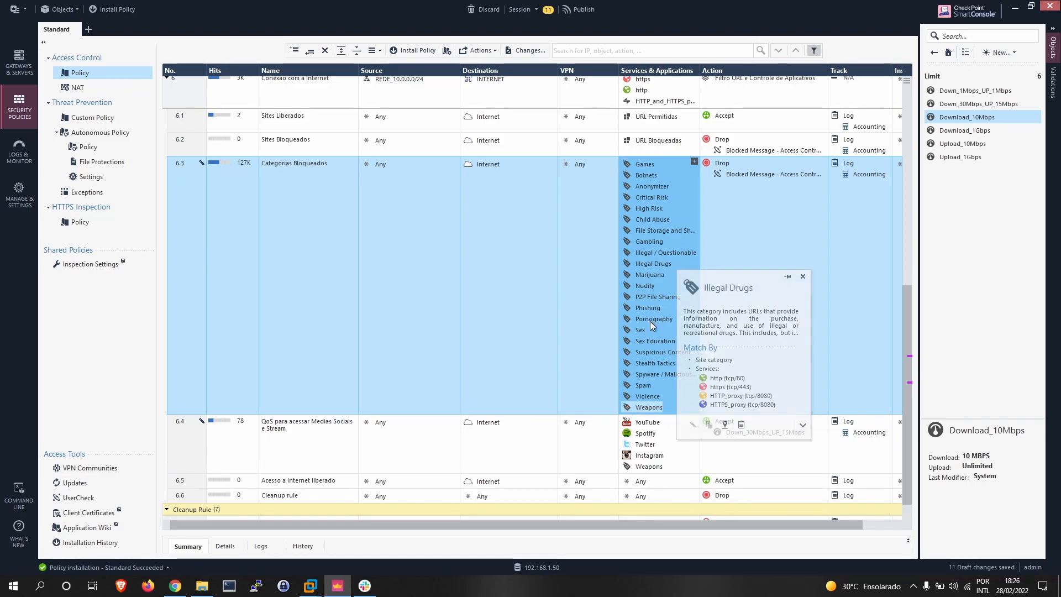
{"action": "left_click", "coordinate": [642, 467]}
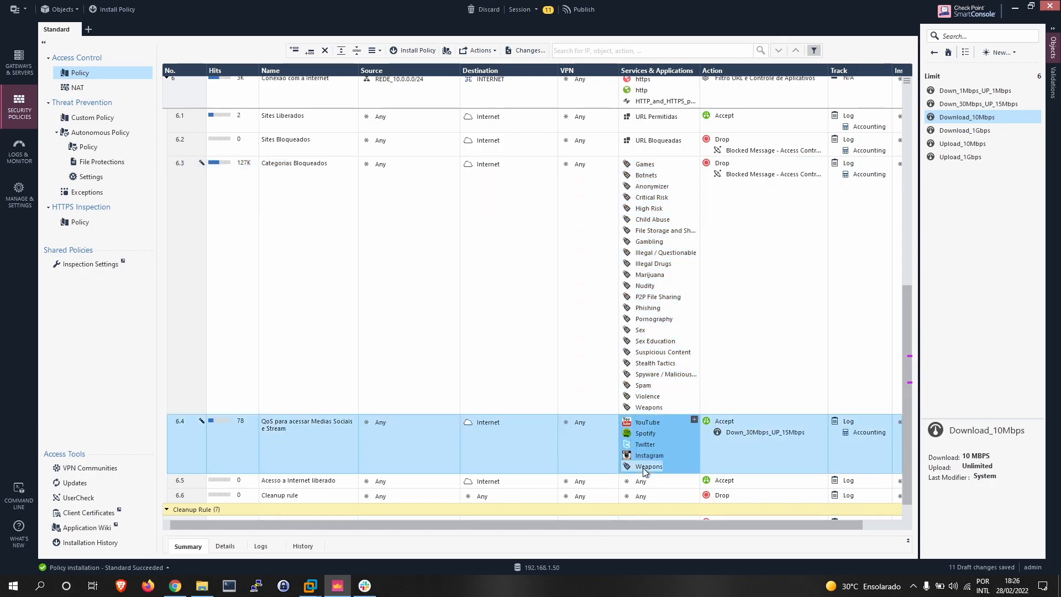
{"action": "key", "text": "Delete"}
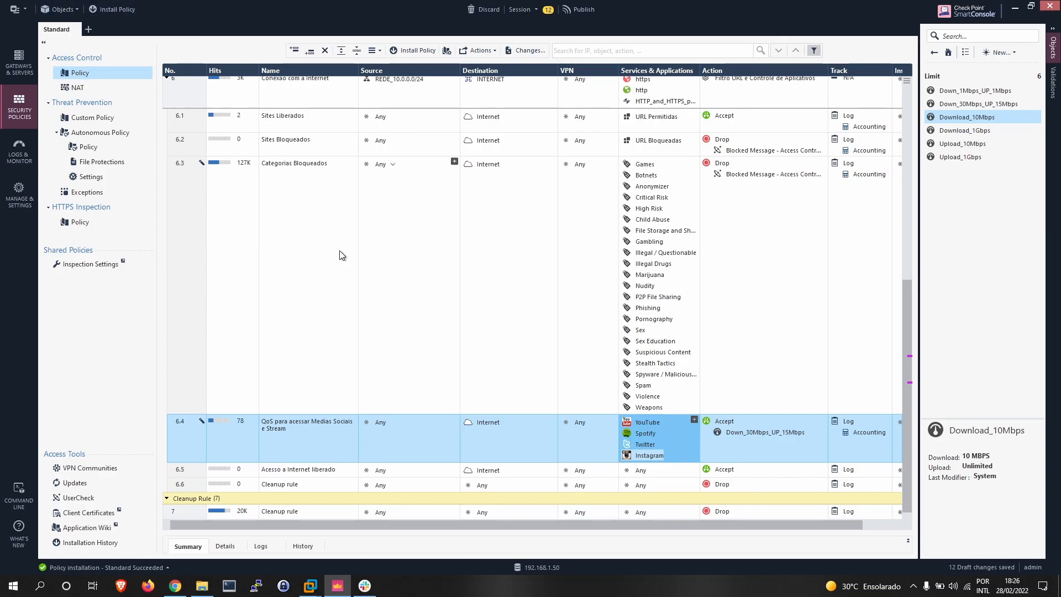
{"action": "right_click", "coordinate": [184, 437]}
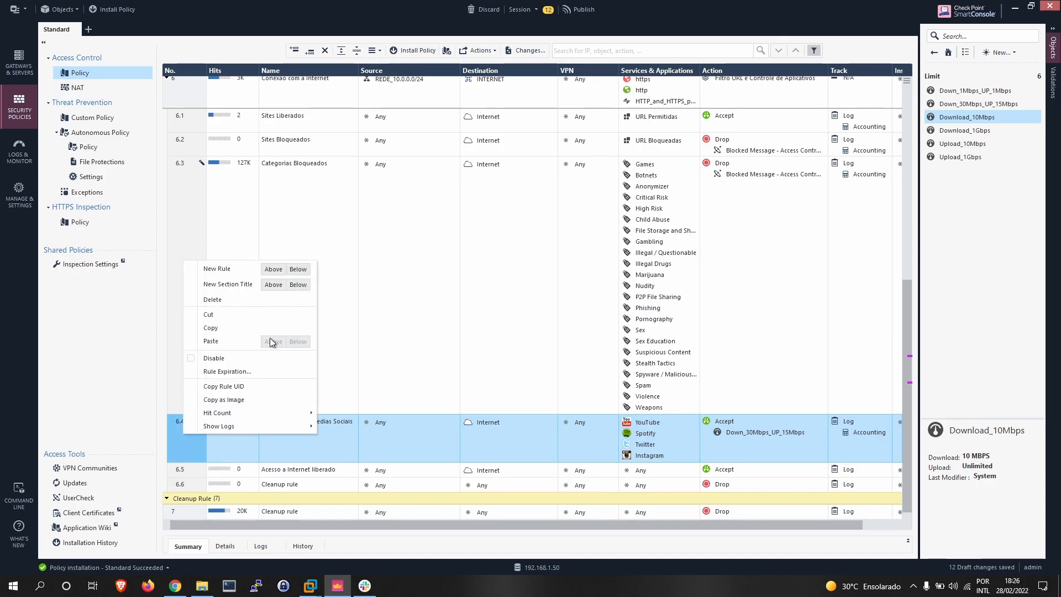
{"action": "left_click", "coordinate": [304, 284]}
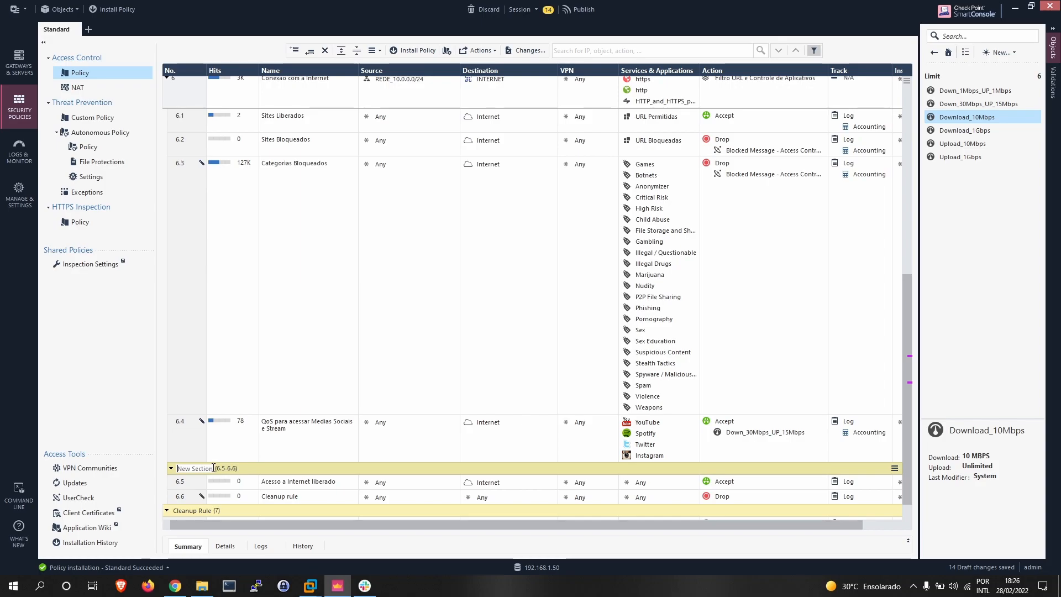
{"action": "right_click", "coordinate": [246, 470]}
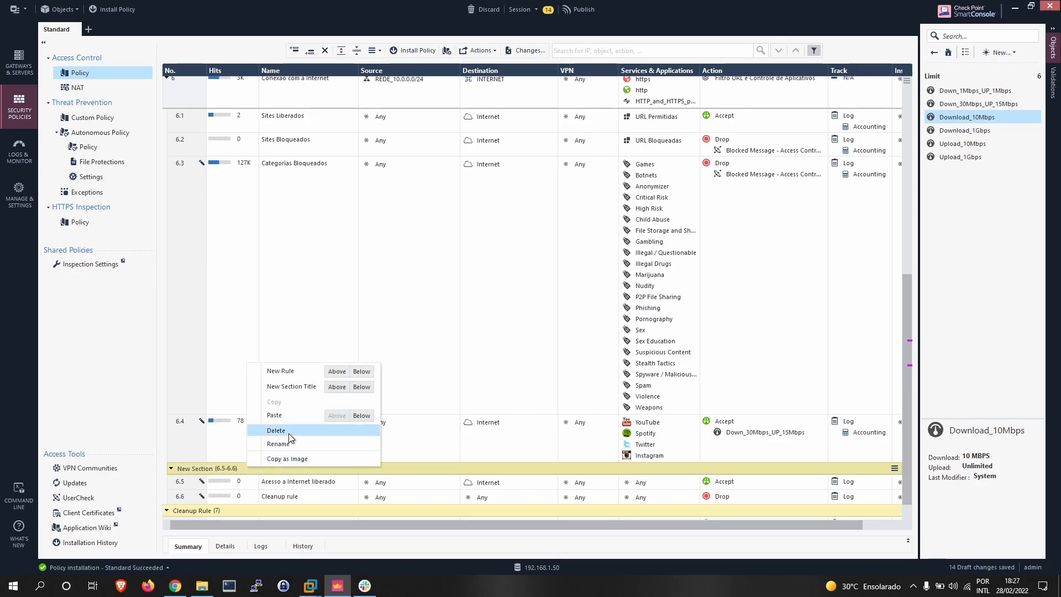
{"action": "left_click", "coordinate": [279, 429]}
{"action": "left_click", "coordinate": [571, 325]}
Add a new rule below rule 6.4 and name it "QoS para demias Medias Sociais e Stream"
{"action": "right_click", "coordinate": [178, 428]}
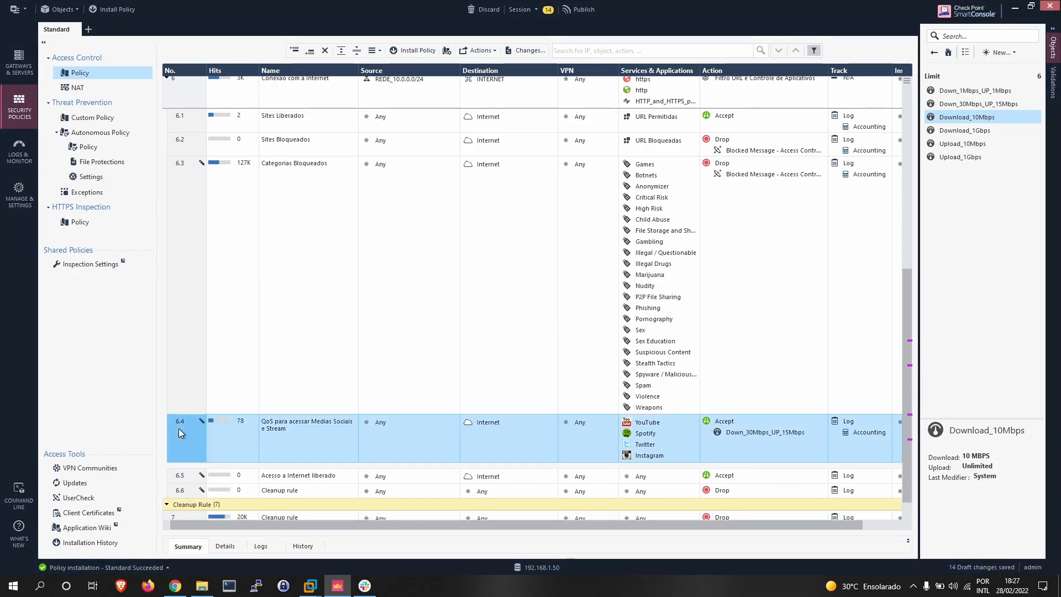
{"action": "left_click", "coordinate": [293, 260]}
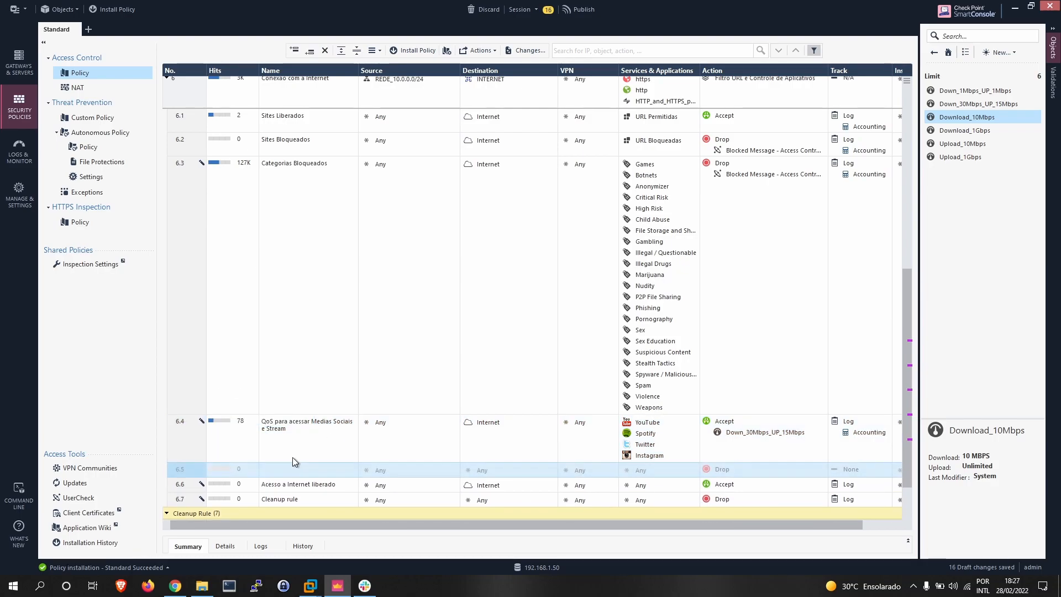
{"action": "type", "text": "Q"}
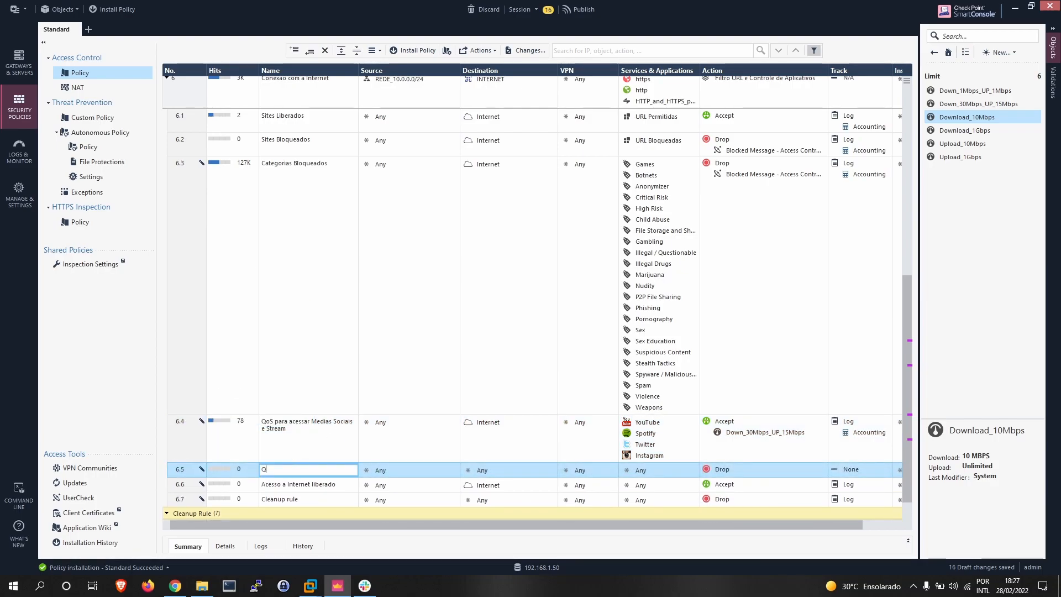
{"action": "type", "text": "oS para demias Medias Soci"}
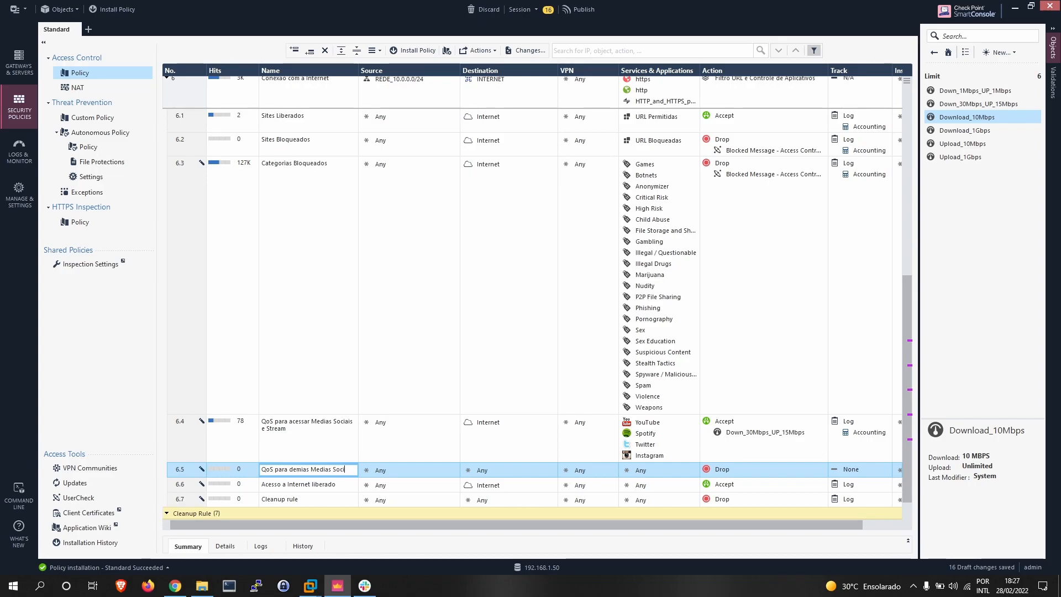
{"action": "type", "text": "ais e Stream"}
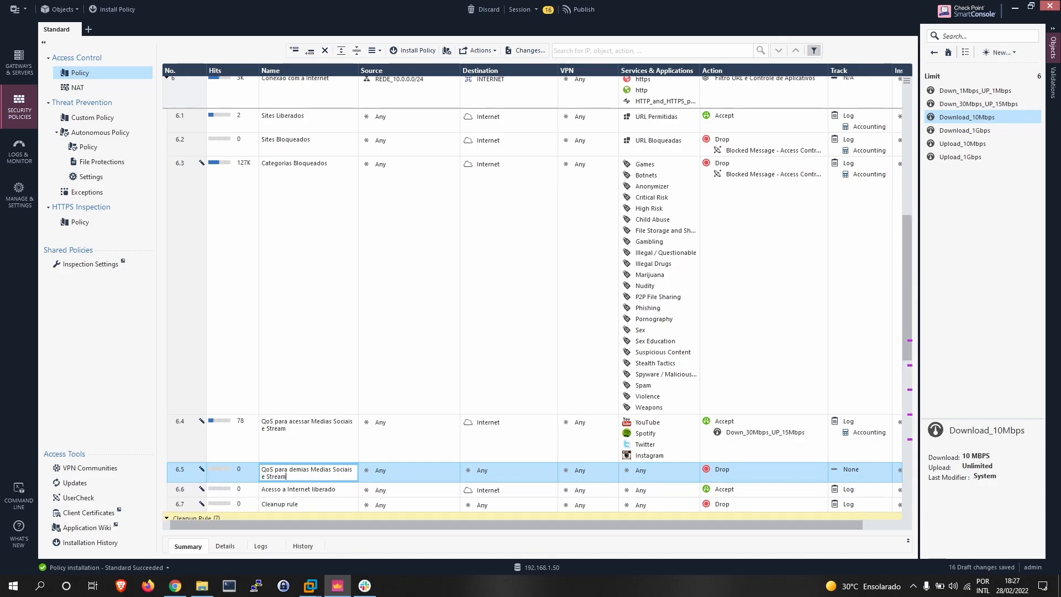
{"action": "left_click", "coordinate": [407, 464]}
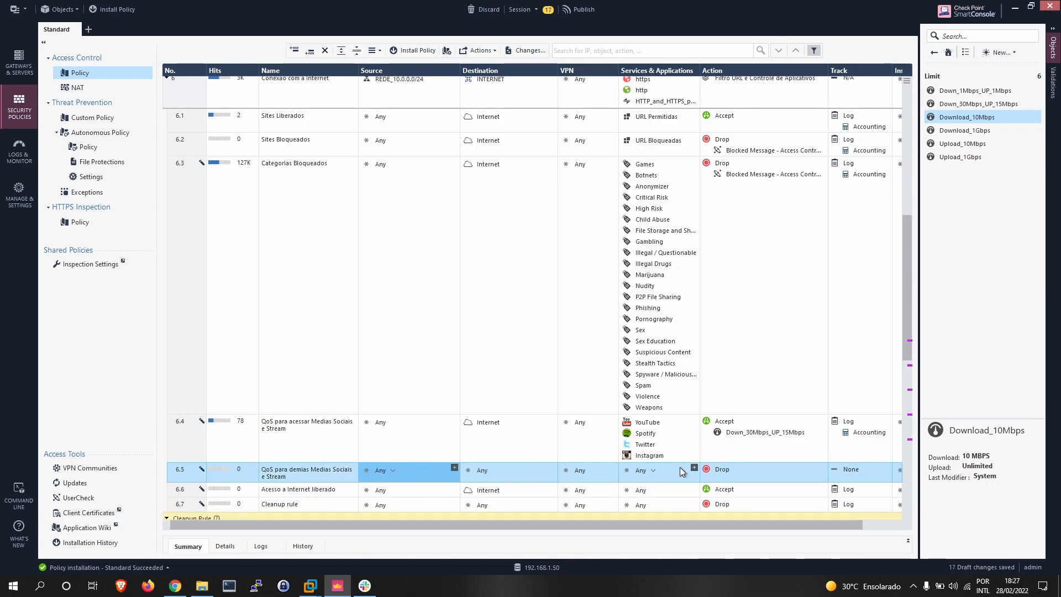
Set the action of rule 6.5 to Accept
{"action": "left_click", "coordinate": [735, 469]}
{"action": "left_click", "coordinate": [734, 469]}
{"action": "left_click", "coordinate": [747, 417]}
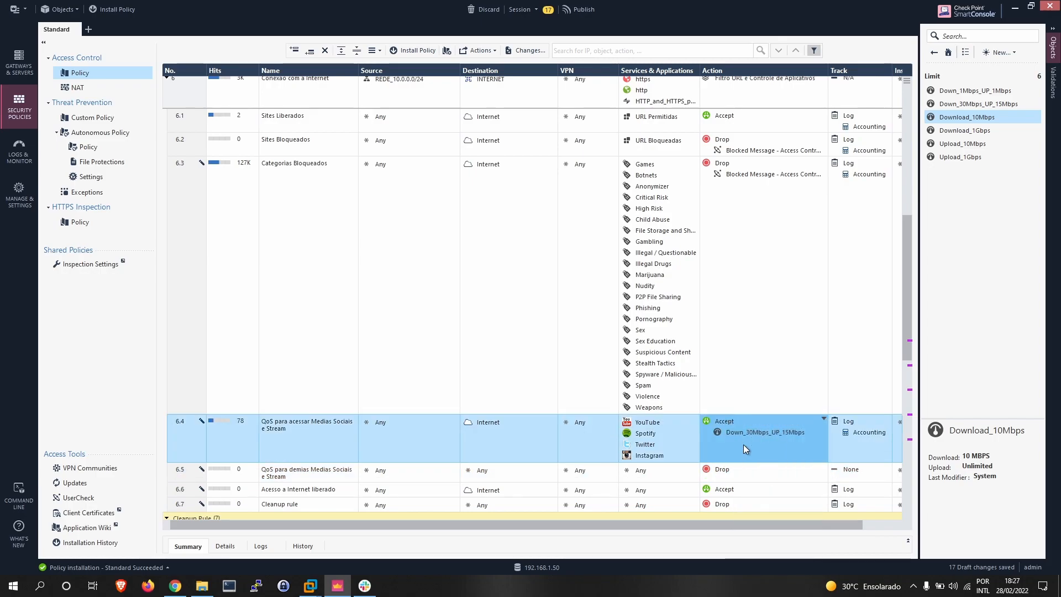
{"action": "left_click", "coordinate": [797, 466]}
{"action": "left_click", "coordinate": [820, 474]}
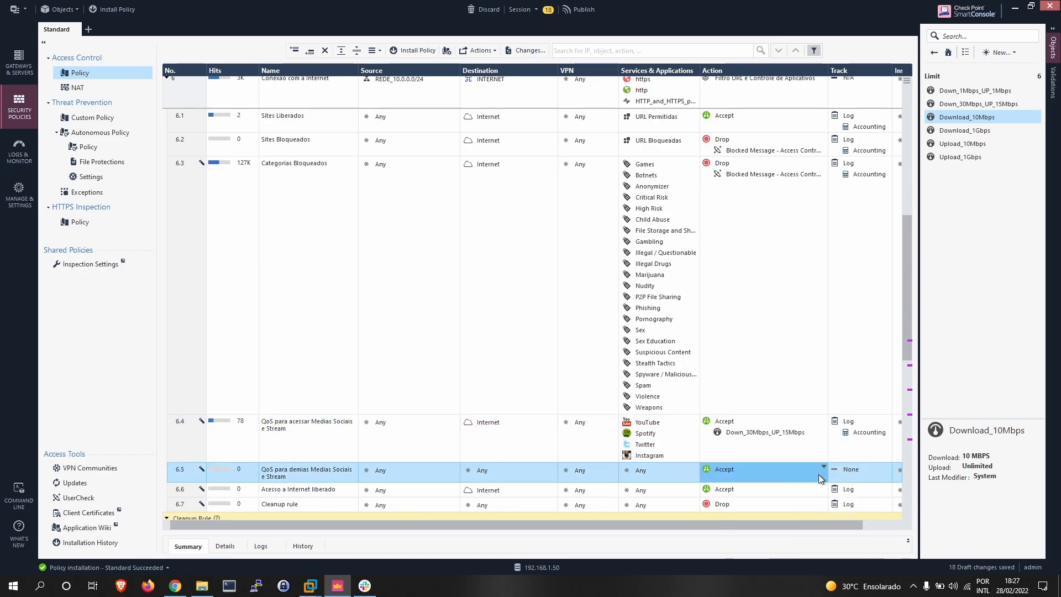
Assign the Download_10Mbps limit to rule 6.5's Accept action in its action settings
{"action": "left_click", "coordinate": [820, 465]}
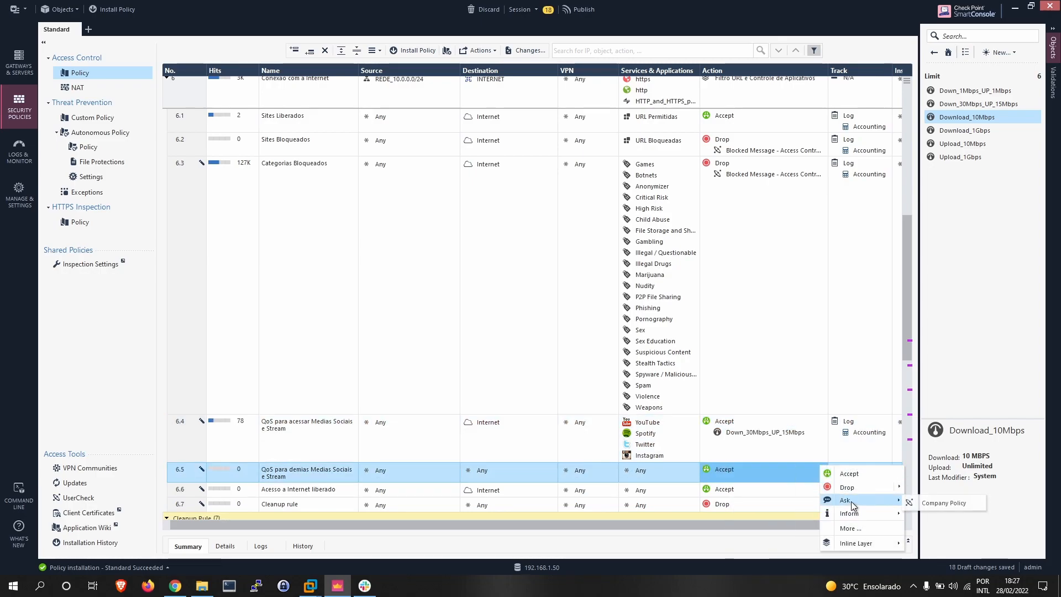
{"action": "left_click", "coordinate": [645, 434]}
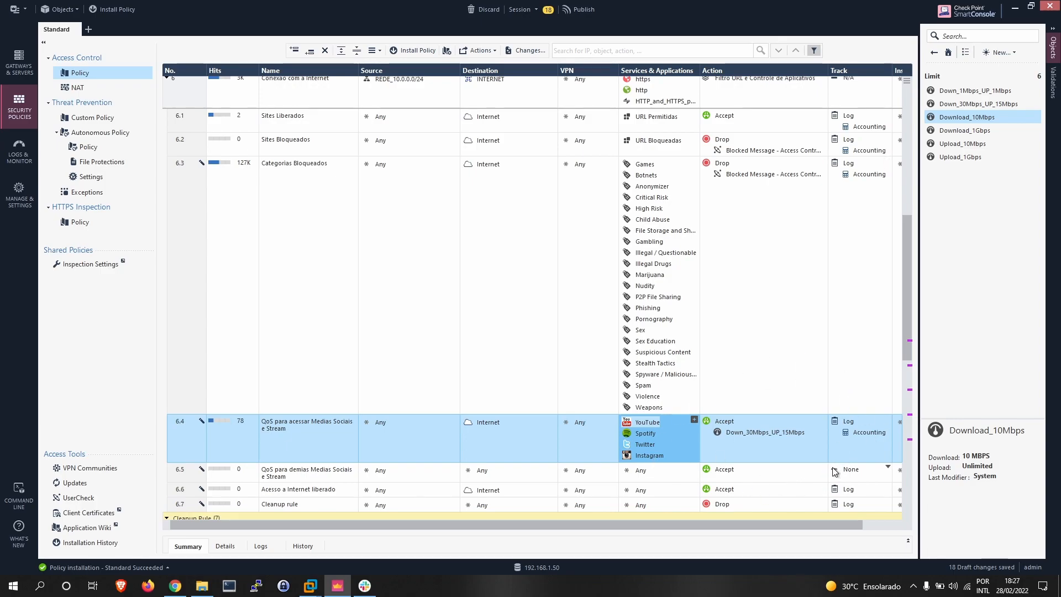
{"action": "left_click", "coordinate": [813, 472]}
{"action": "left_click", "coordinate": [845, 534]}
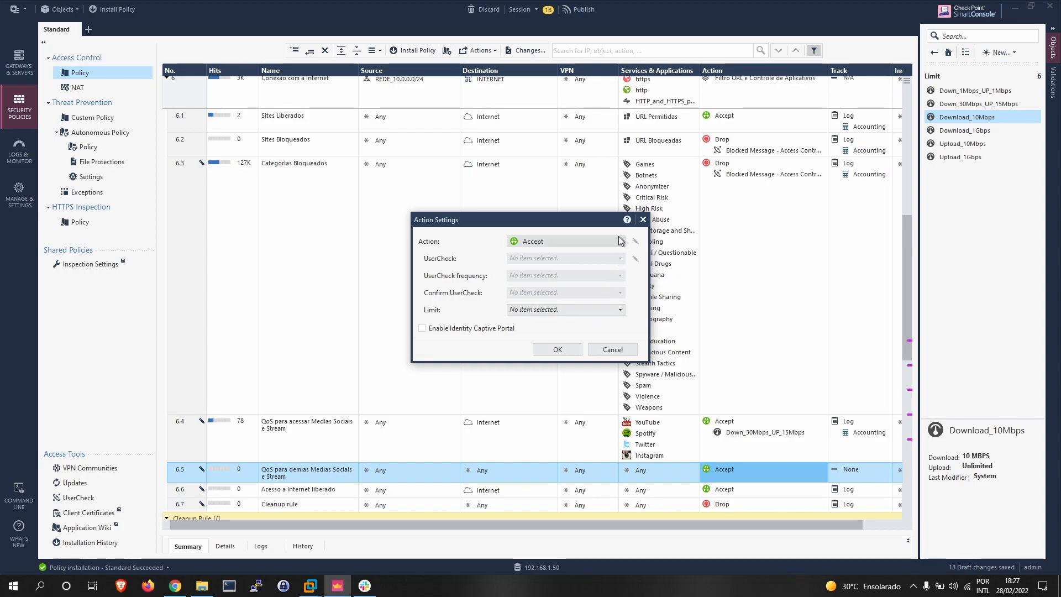
{"action": "left_click", "coordinate": [619, 314]}
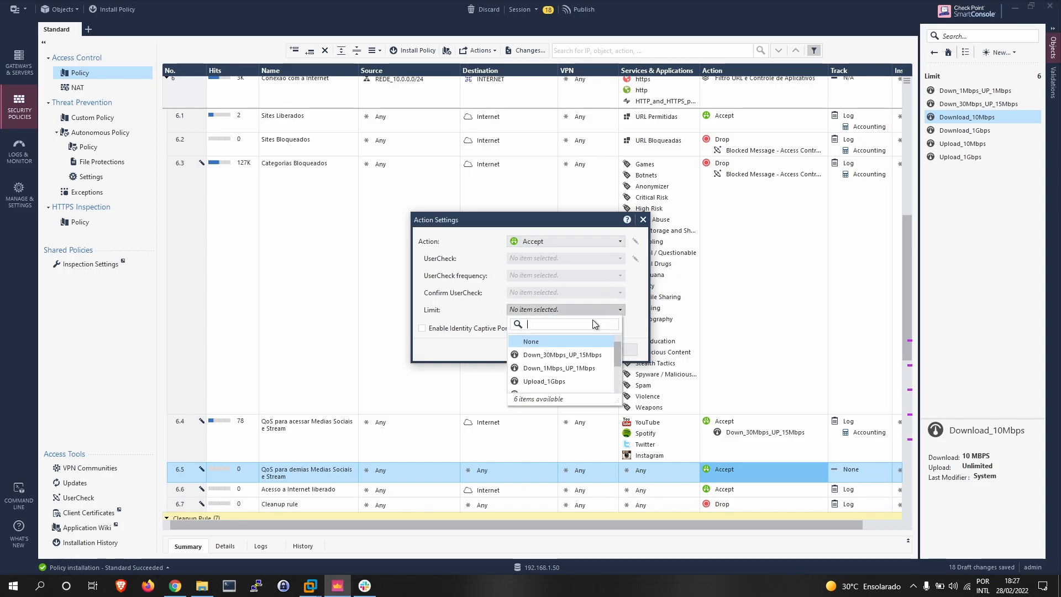
{"action": "scroll", "coordinate": [553, 374], "scroll_direction": "down", "scroll_amount": 2}
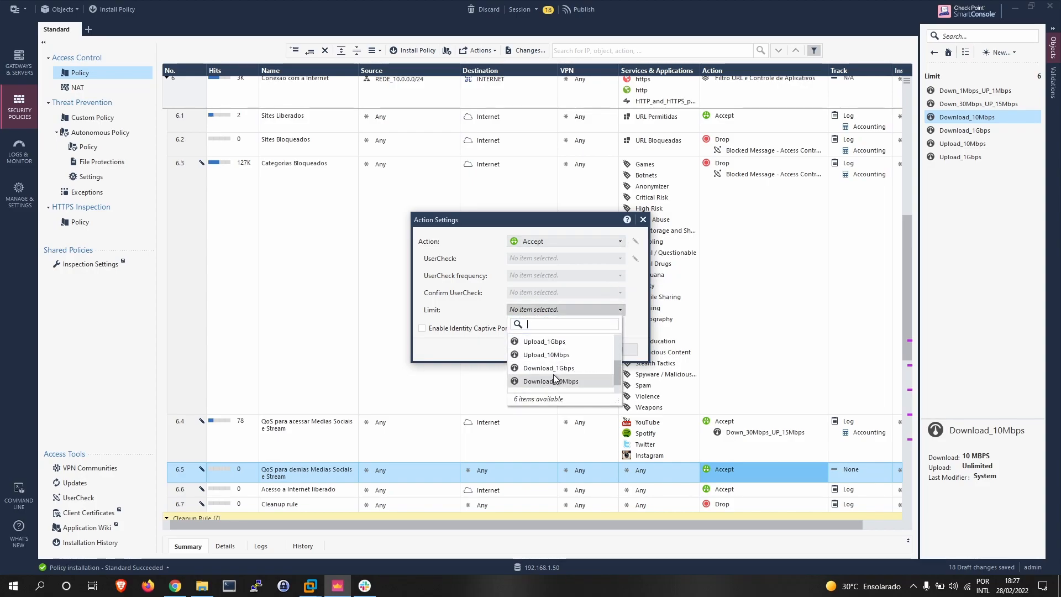
{"action": "scroll", "coordinate": [563, 384], "scroll_direction": "up", "scroll_amount": 2}
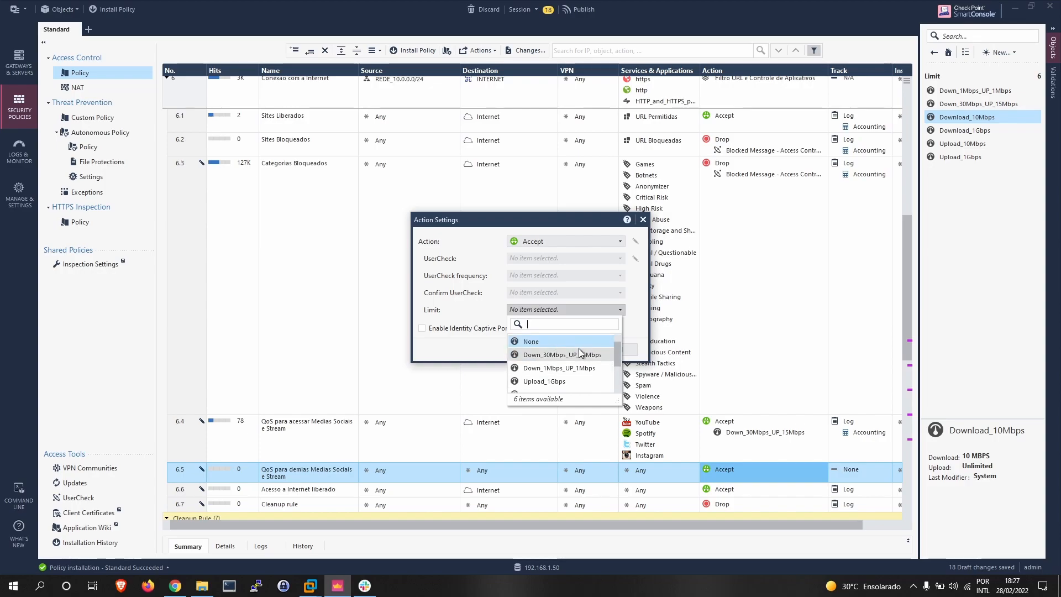
{"action": "mouse_move", "coordinate": [608, 357]}
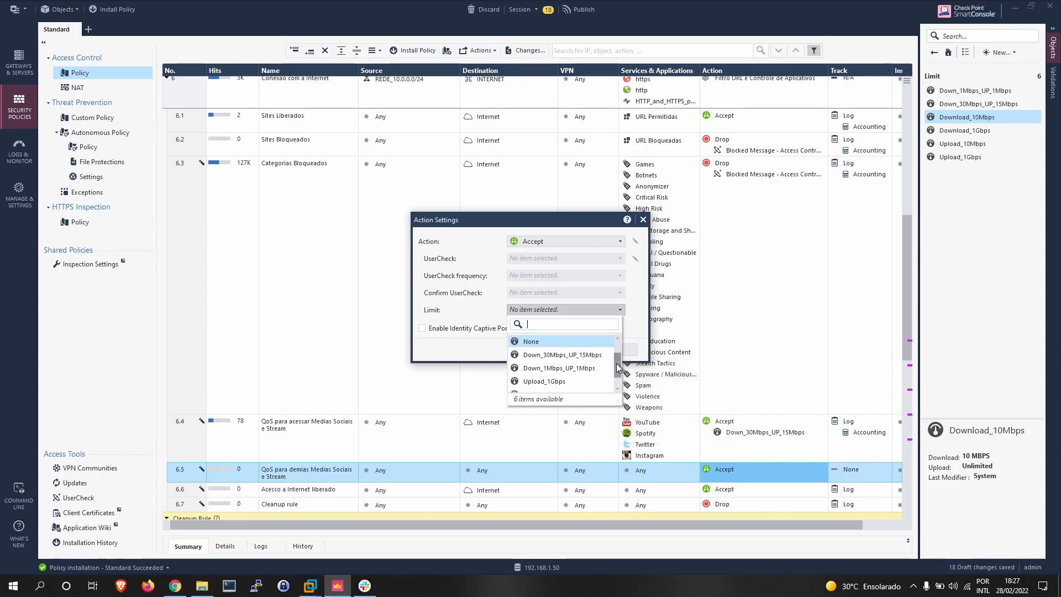
{"action": "left_click_drag", "start_coordinate": [614, 354], "coordinate": [611, 383]}
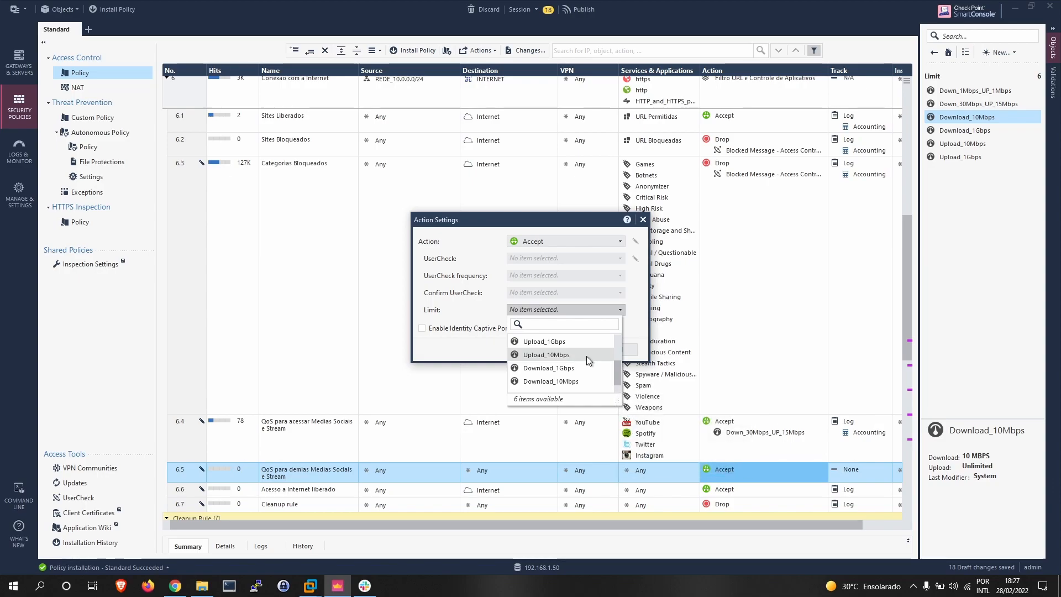
{"action": "scroll", "coordinate": [615, 374], "scroll_direction": "up", "scroll_amount": 3}
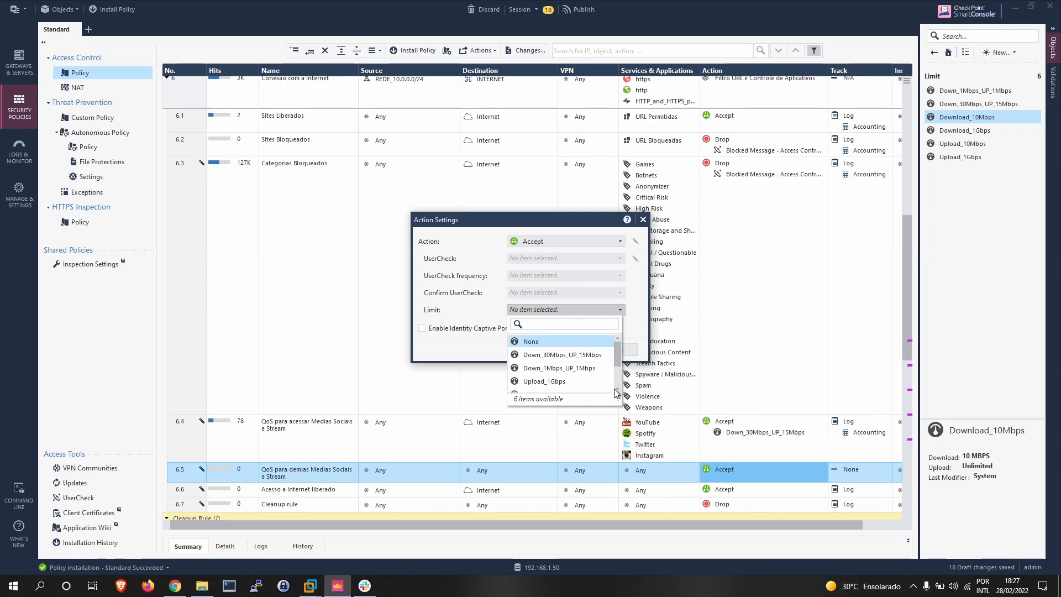
{"action": "left_click_drag", "start_coordinate": [617, 361], "coordinate": [619, 388]}
{"action": "left_click", "coordinate": [591, 380]}
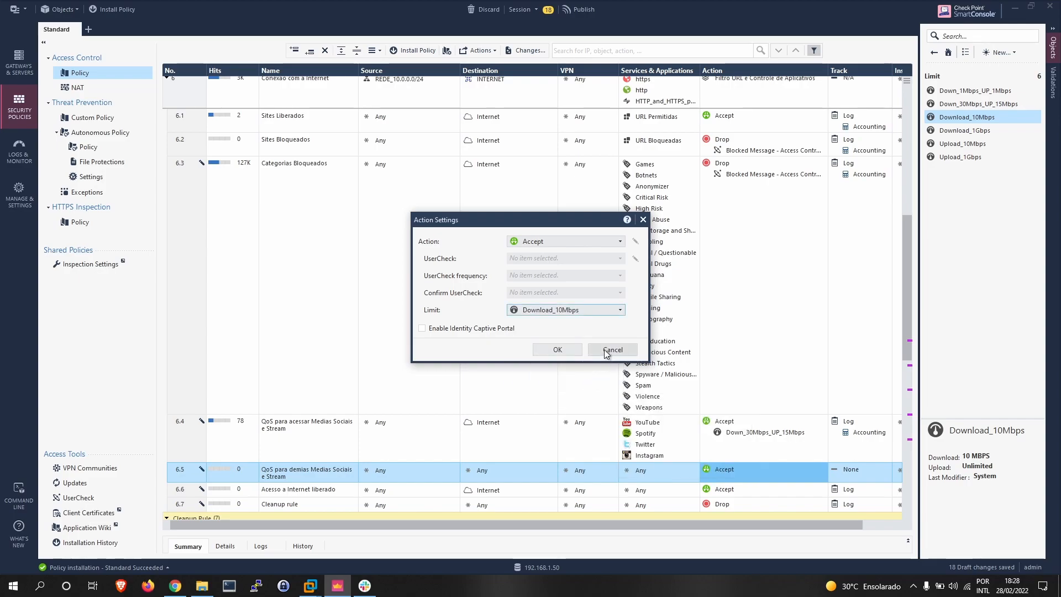
{"action": "left_click", "coordinate": [555, 351]}
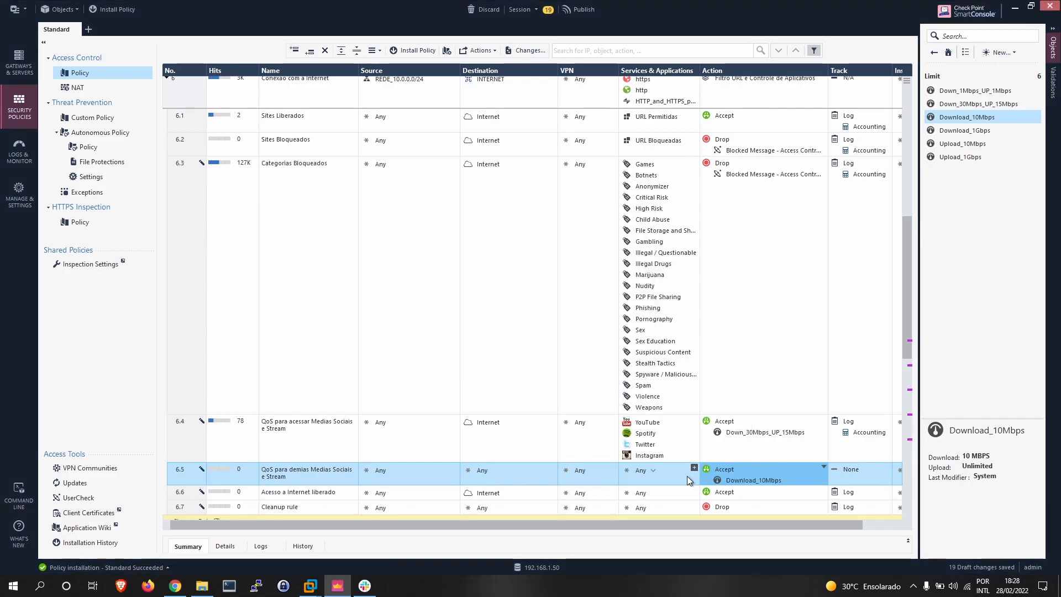
Open the object picker for rule 6.5's services and applications and filter it to Categories
{"action": "left_click", "coordinate": [694, 468]}
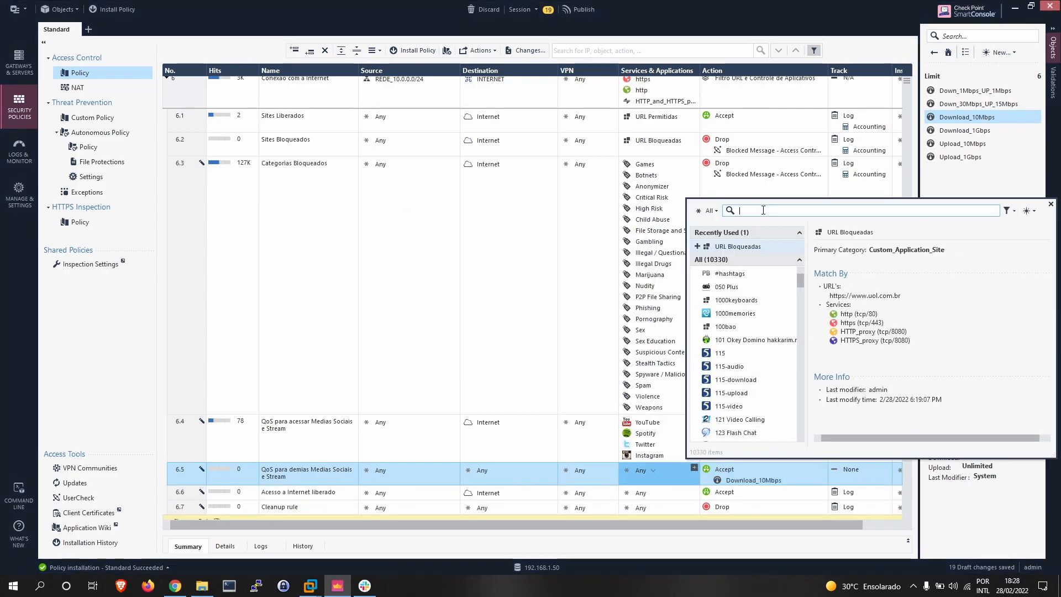
{"action": "left_click", "coordinate": [706, 211]}
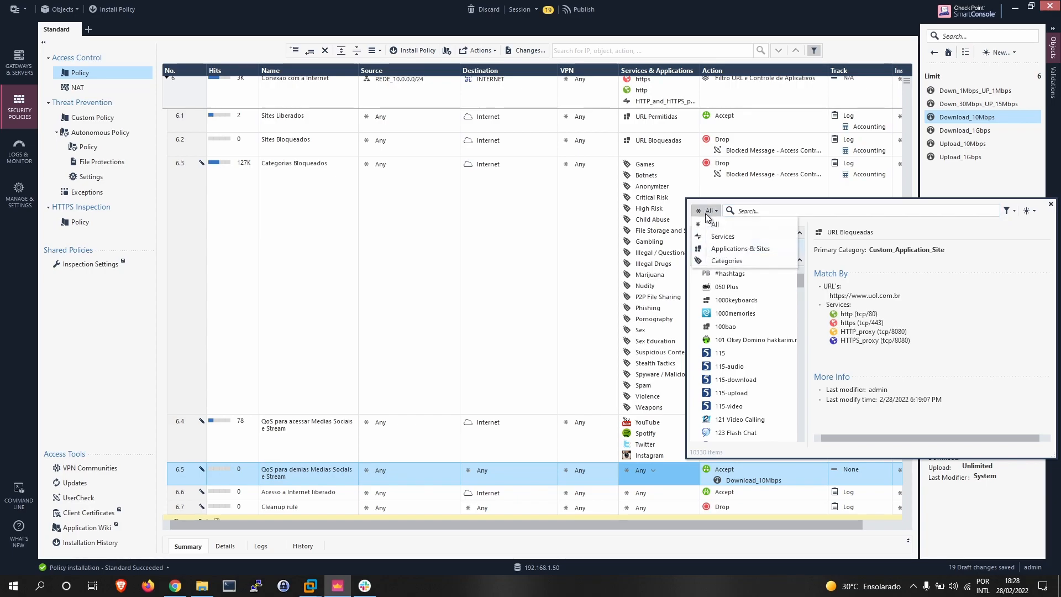
{"action": "left_click", "coordinate": [720, 247]}
{"action": "left_click", "coordinate": [796, 211]}
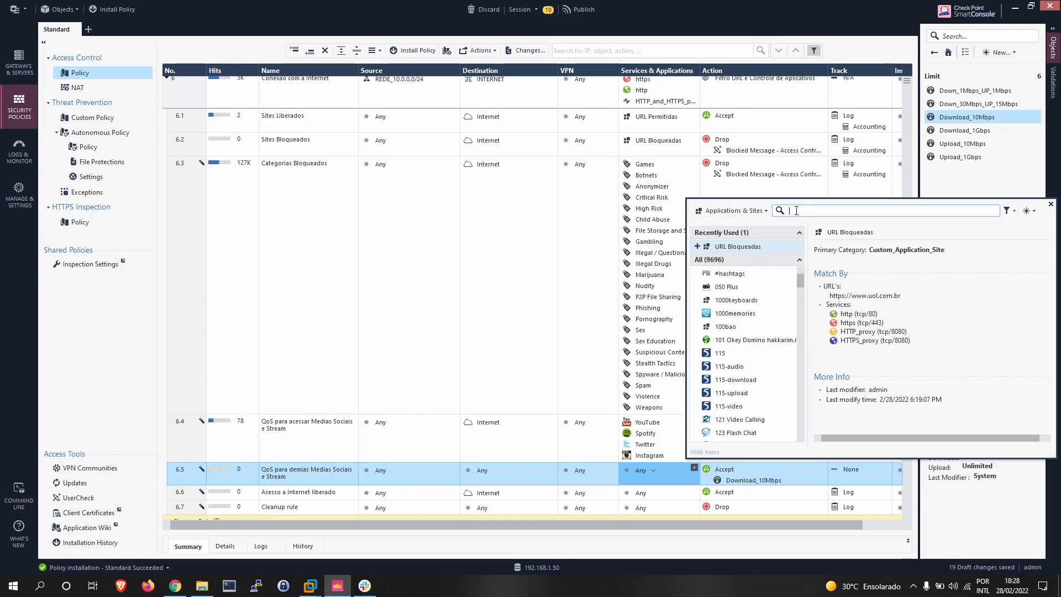
{"action": "left_click", "coordinate": [712, 212]}
{"action": "left_click", "coordinate": [735, 263]}
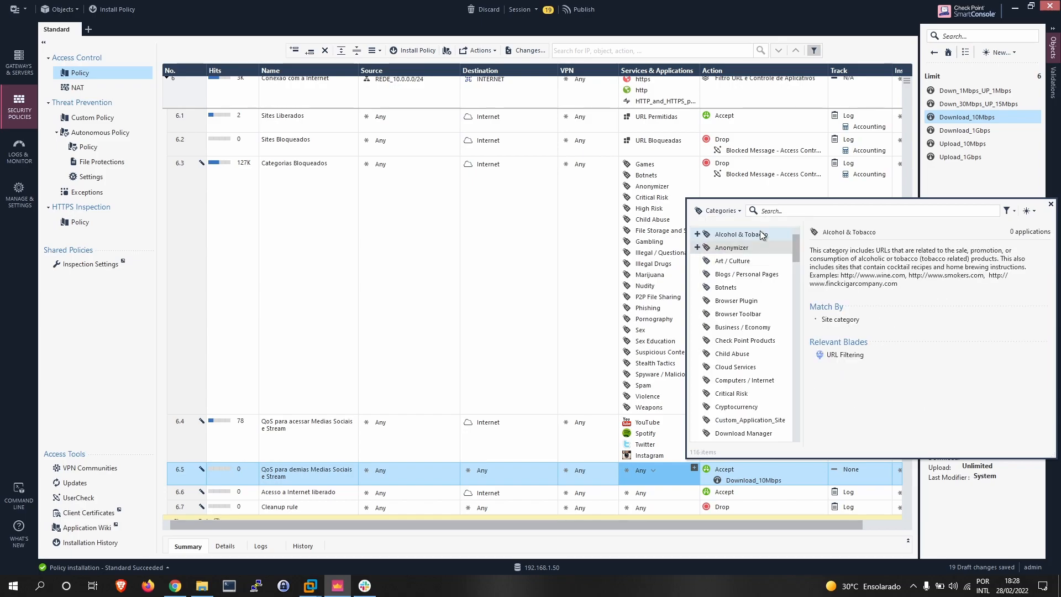
Search the categories for "media" and add Media Streams to rule 6.5
{"action": "type", "text": "mde"}
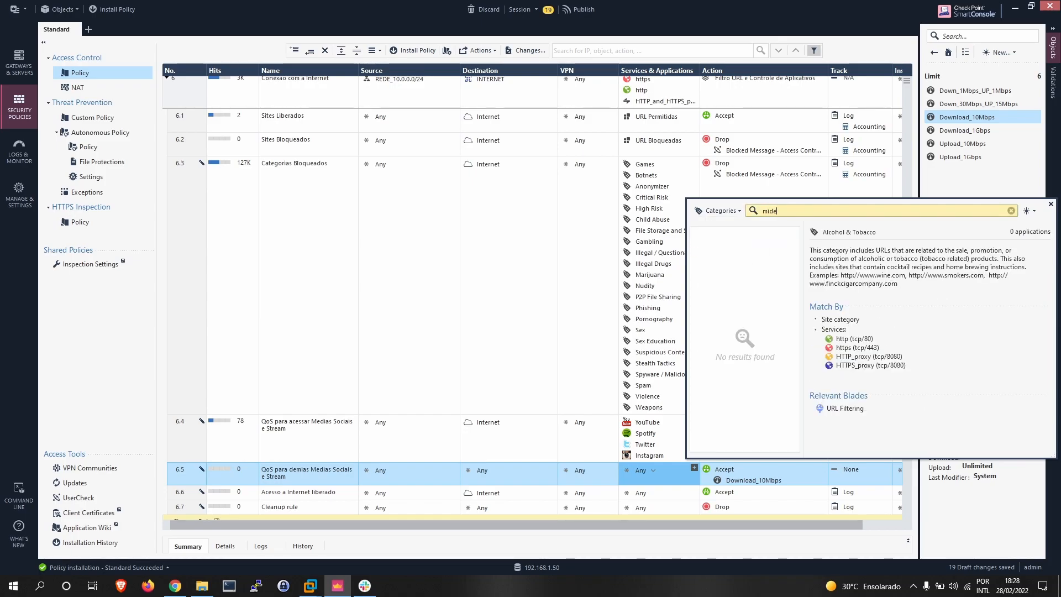
{"action": "key", "text": "BackSpace"}
{"action": "type", "text": "ea"}
{"action": "key", "text": "BackSpace"}
{"action": "key", "text": "BackSpace"}
{"action": "key", "text": "BackSpace"}
{"action": "key", "text": "BackSpace"}
{"action": "key", "text": "BackSpace"}
{"action": "key", "text": "BackSpace"}
{"action": "key", "text": "BackSpace"}
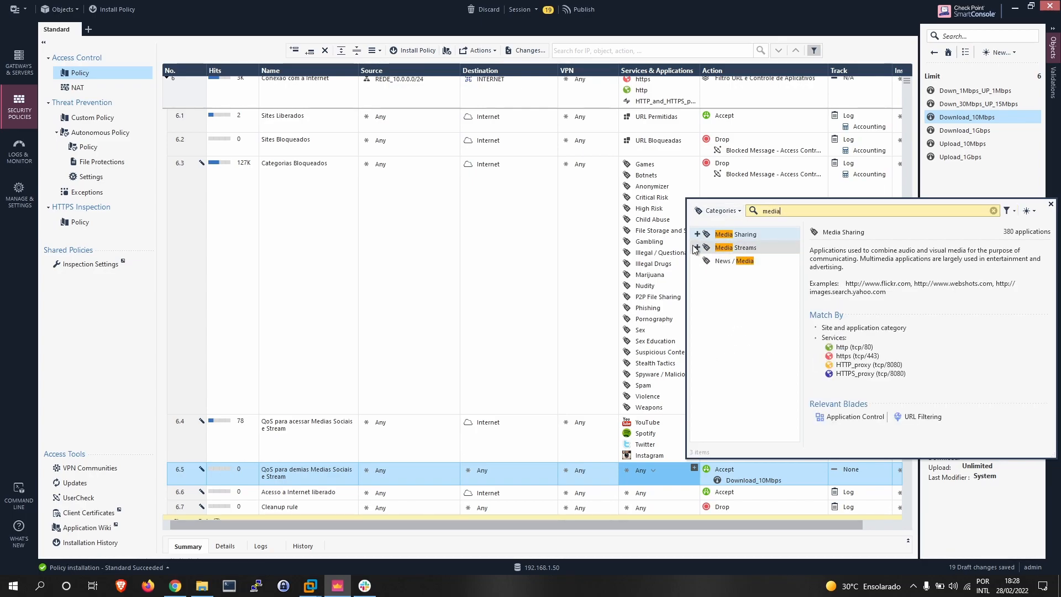
{"action": "left_click", "coordinate": [696, 248]}
{"action": "left_click", "coordinate": [744, 248]}
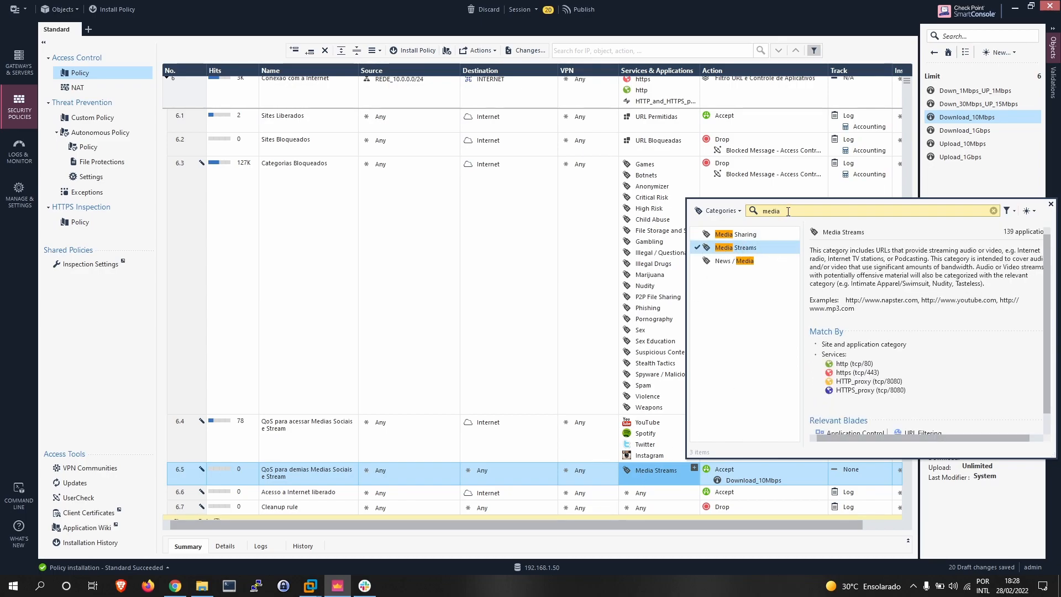
Search the categories for "social" and add Social Networking to rule 6.5's services and applications, closing the picker
{"action": "left_click_drag", "start_coordinate": [786, 211], "coordinate": [704, 203]}
{"action": "type", "text": "social"}
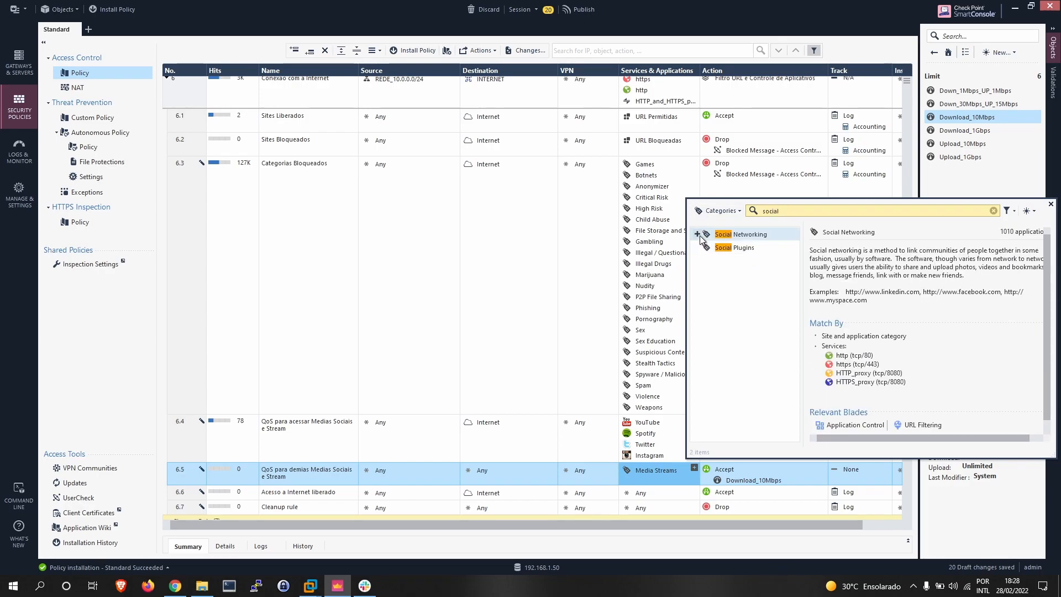
{"action": "left_click", "coordinate": [696, 234]}
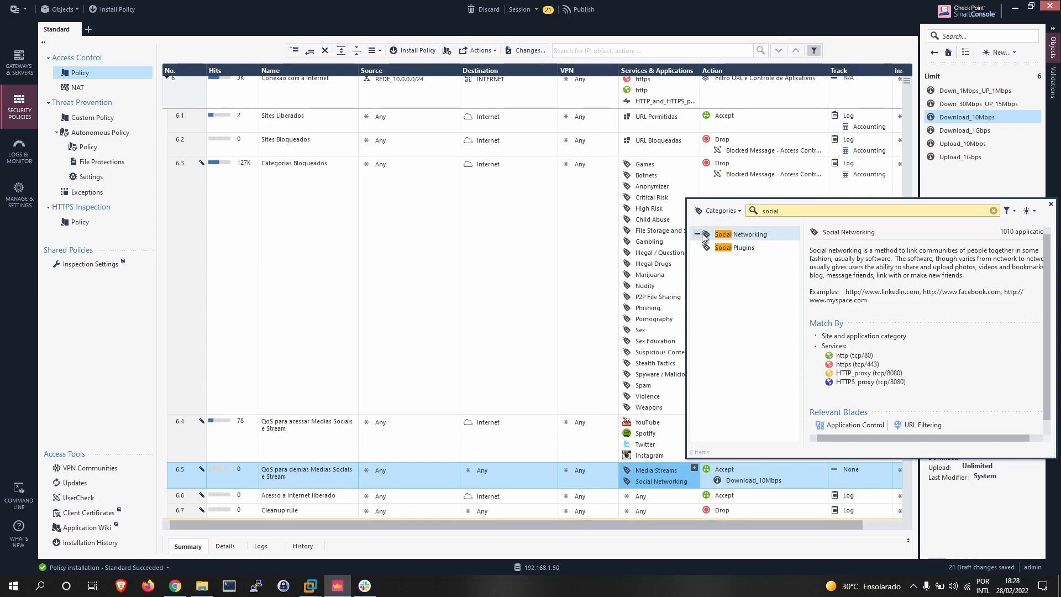
{"action": "left_click", "coordinate": [1050, 204]}
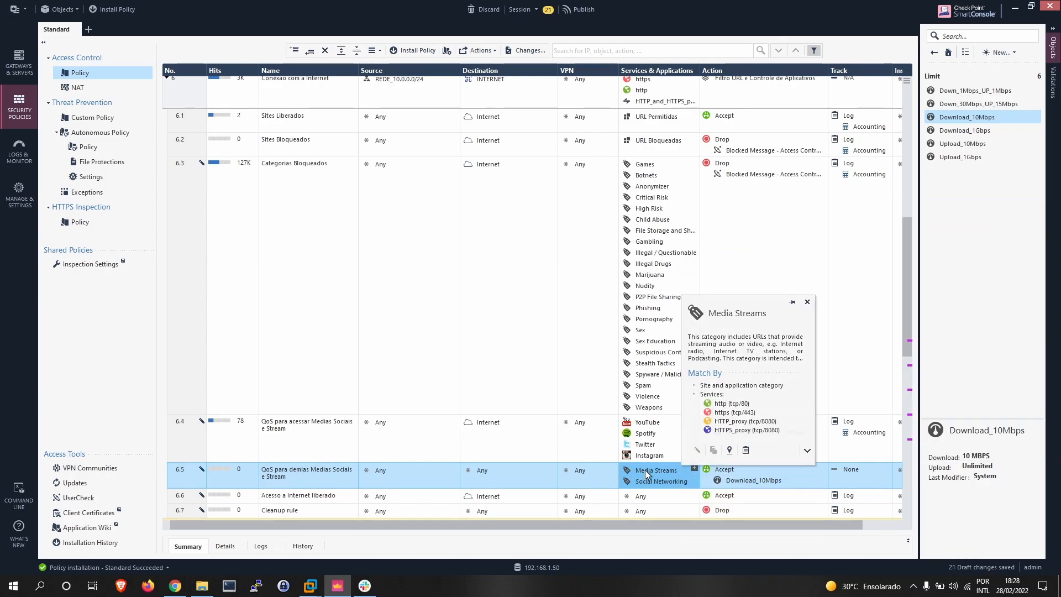
{"action": "mouse_move", "coordinate": [640, 424]}
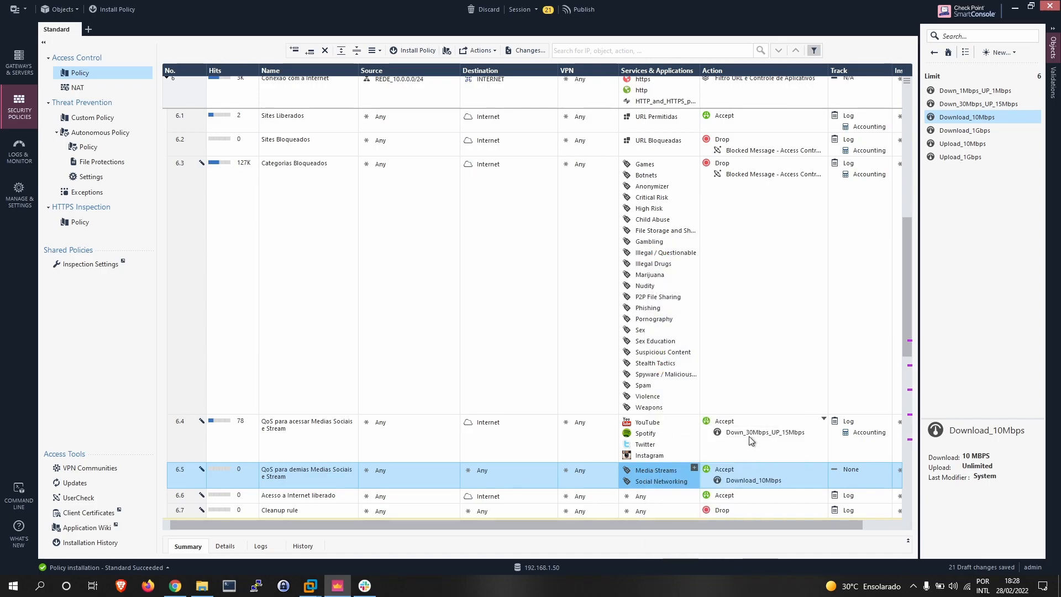
{"action": "mouse_move", "coordinate": [647, 470]}
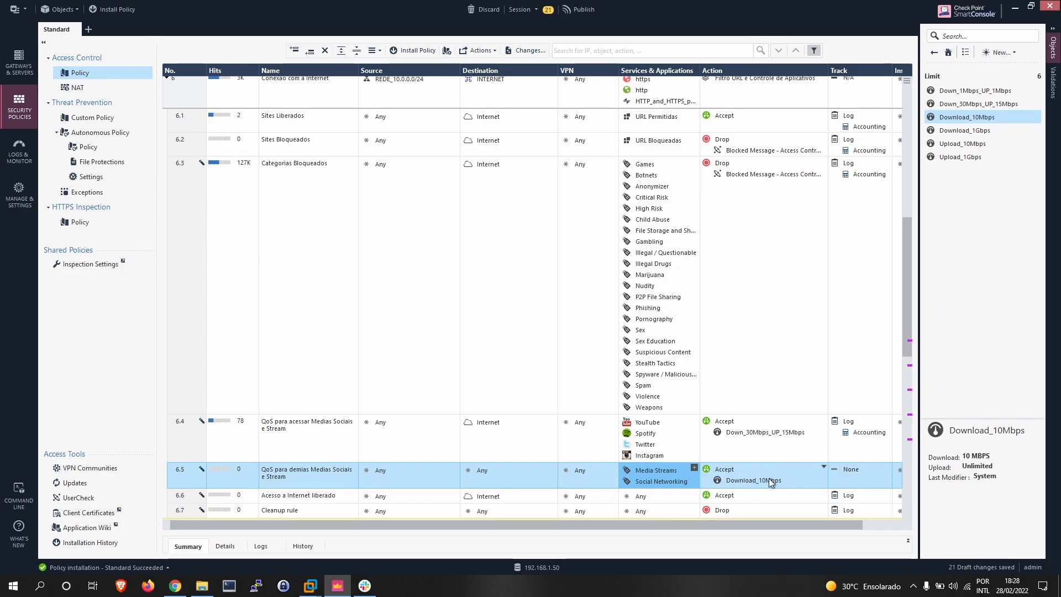
Set the tracking of rule 6.5 to Log with Accounting
{"action": "right_click", "coordinate": [860, 461]}
{"action": "left_click", "coordinate": [870, 482]}
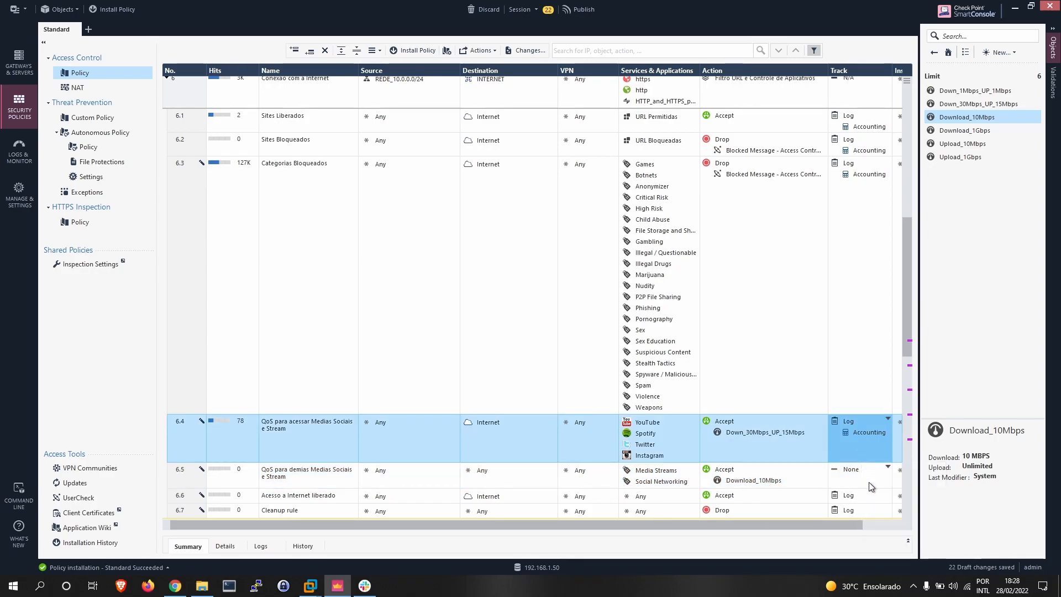
{"action": "right_click", "coordinate": [867, 469]}
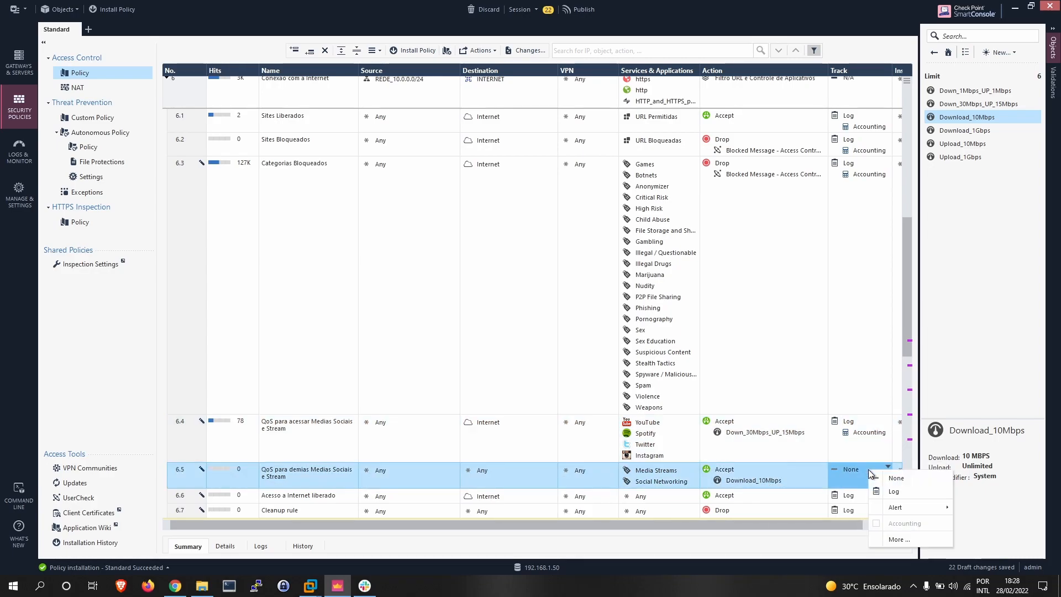
{"action": "left_click", "coordinate": [891, 493]}
{"action": "left_click_drag", "start_coordinate": [827, 524], "coordinate": [884, 525]}
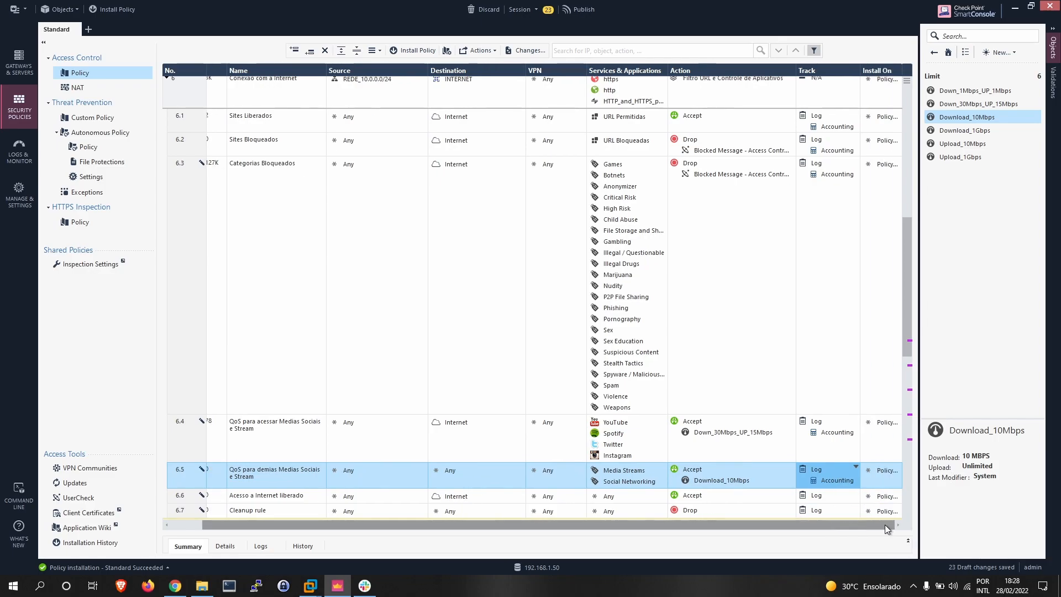
Enable Accounting in the tracking of rules 6.6 and 6.7, and collapse the Objects pane
{"action": "right_click", "coordinate": [840, 498]}
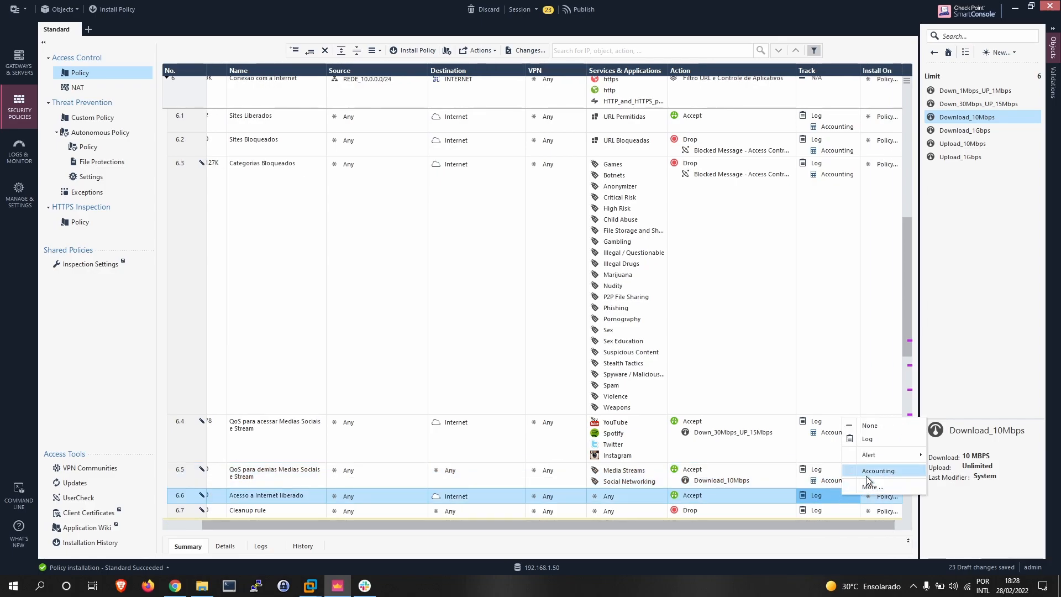
{"action": "left_click", "coordinate": [867, 476]}
{"action": "scroll", "coordinate": [849, 497], "scroll_direction": "down", "scroll_amount": 2}
{"action": "scroll", "coordinate": [849, 495], "scroll_direction": "up", "scroll_amount": 1}
{"action": "right_click", "coordinate": [839, 483]}
{"action": "left_click", "coordinate": [860, 537]}
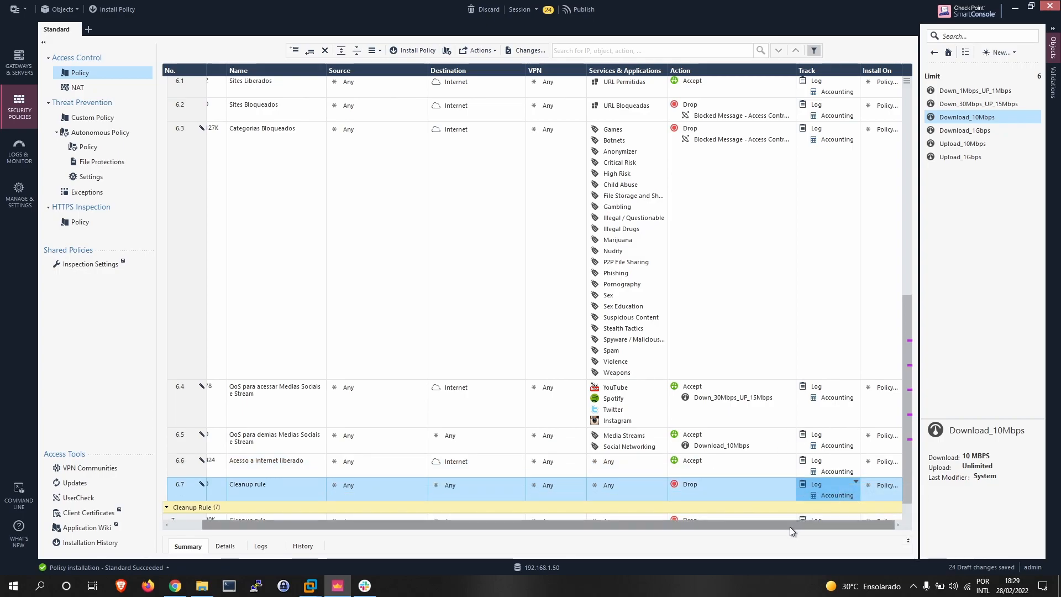
{"action": "left_click", "coordinate": [1052, 29]}
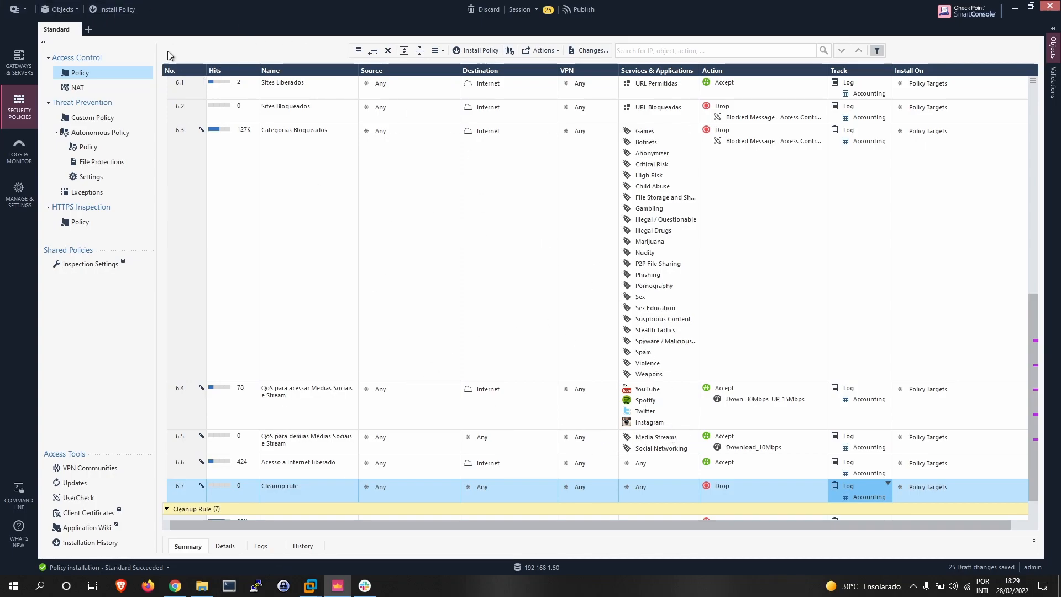
Publish the session's changes and install the Standard policy on fw-lab with Access Control and Threat Prevention
{"action": "left_click", "coordinate": [126, 14]}
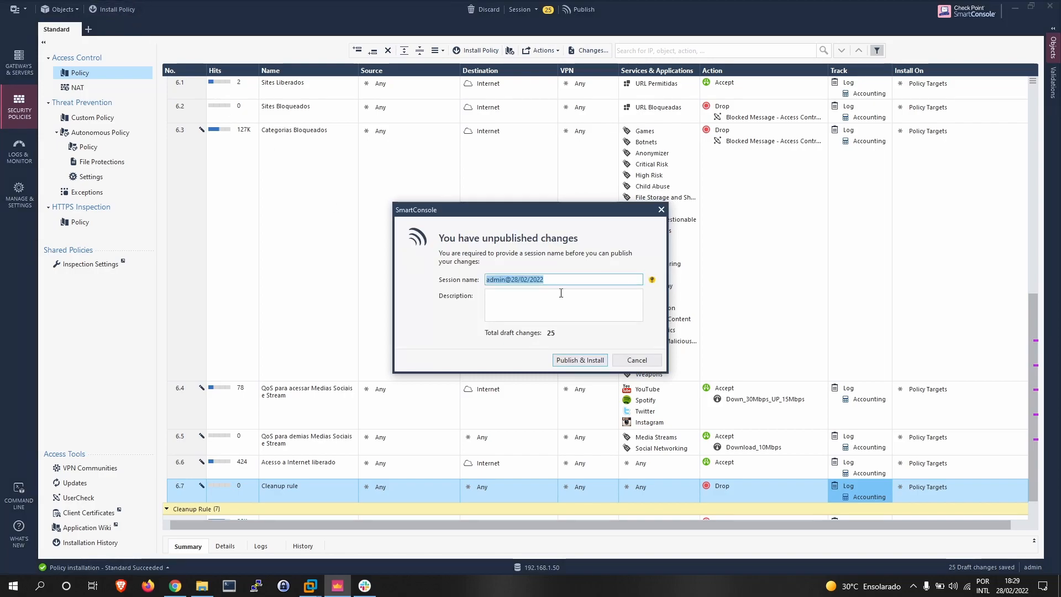
{"action": "left_click", "coordinate": [576, 357]}
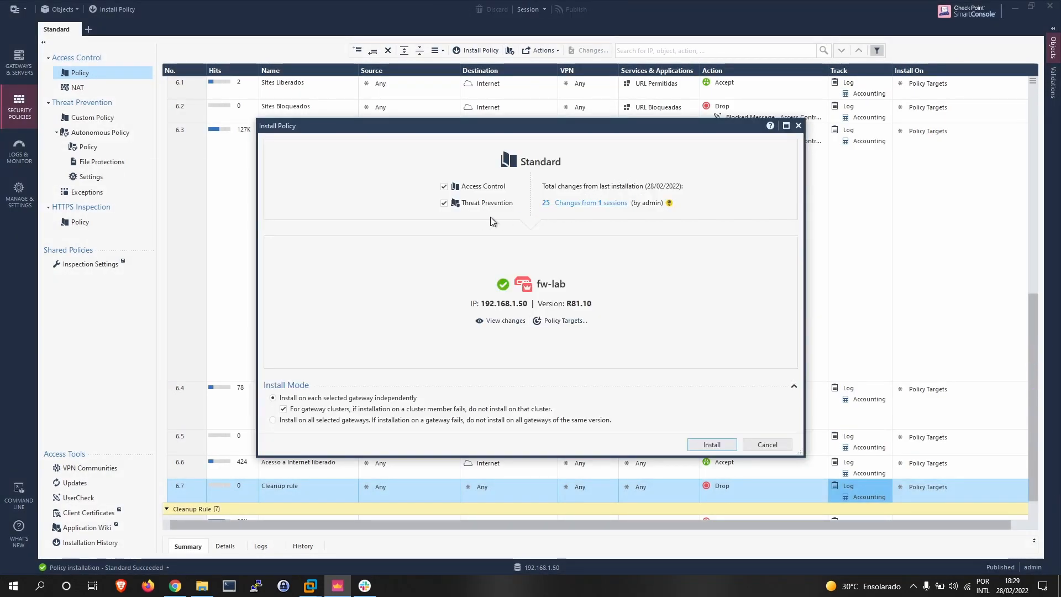
{"action": "left_click", "coordinate": [712, 445]}
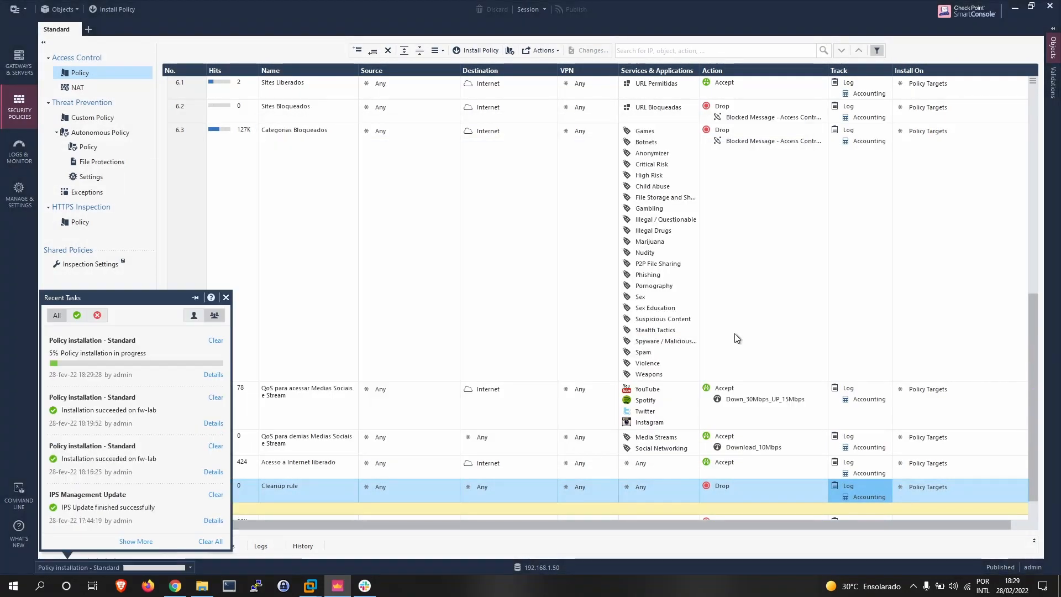
{"action": "left_click", "coordinate": [373, 256]}
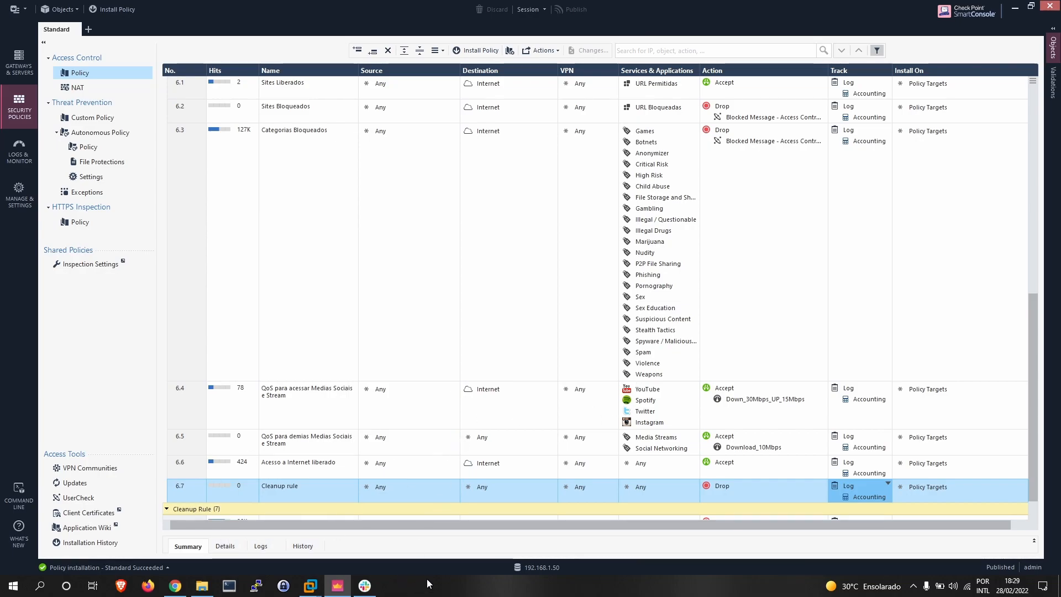
{"action": "mouse_move", "coordinate": [311, 586]}
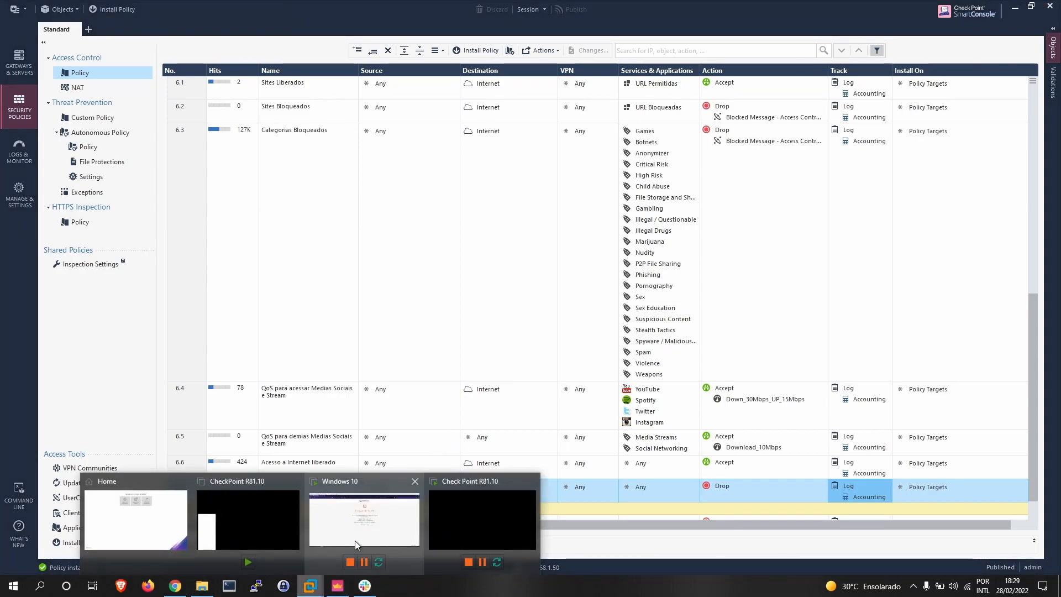
{"action": "left_click", "coordinate": [356, 527]}
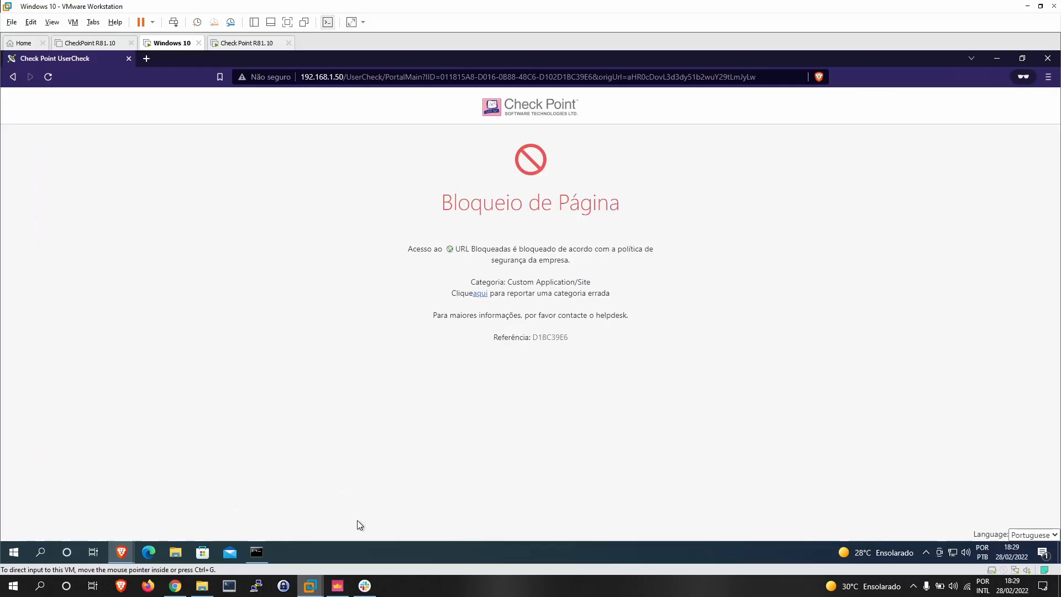
{"action": "left_click", "coordinate": [147, 59]}
{"action": "left_click", "coordinate": [129, 58]}
{"action": "type", "text": "www"}
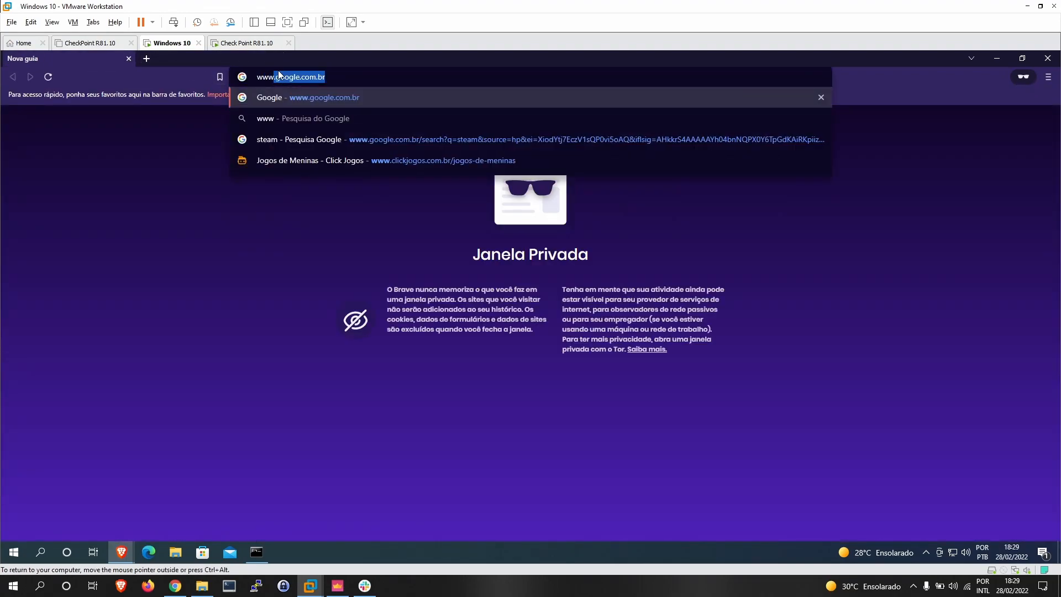
{"action": "type", "text": ".youtube.com"}
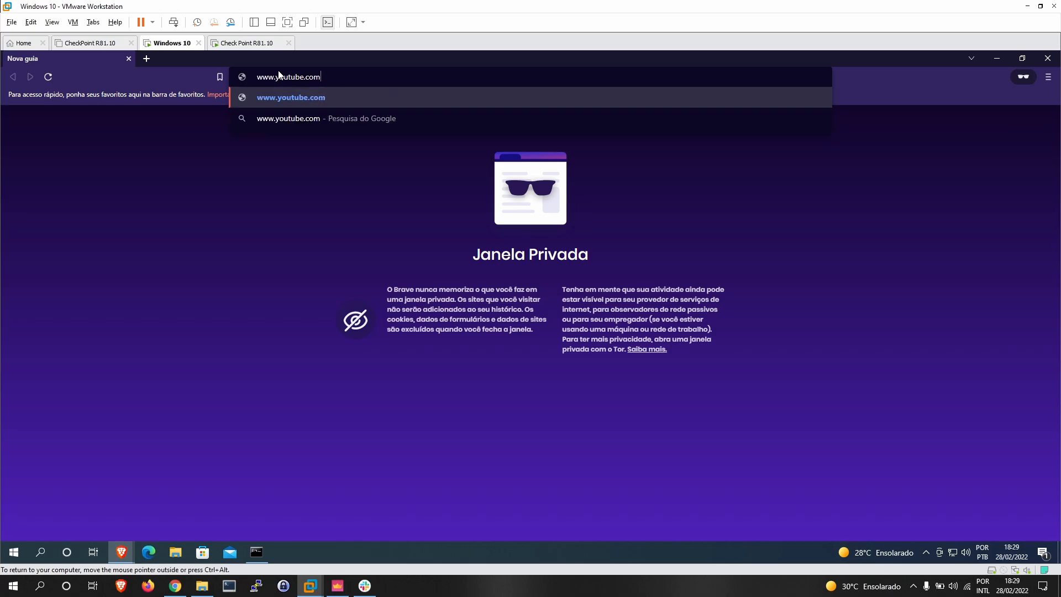
{"action": "key", "text": "Return"}
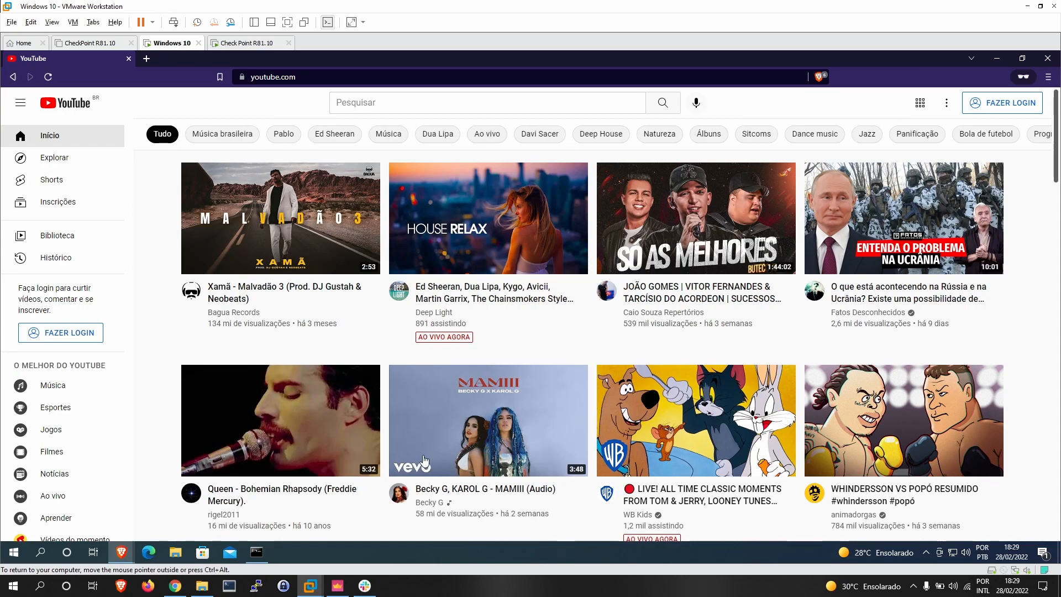
Switch back to SmartConsole, refresh the logs filtered by 10.0.0.2 and open the accepted youtube.com session entry
{"action": "mouse_move", "coordinate": [337, 586]}
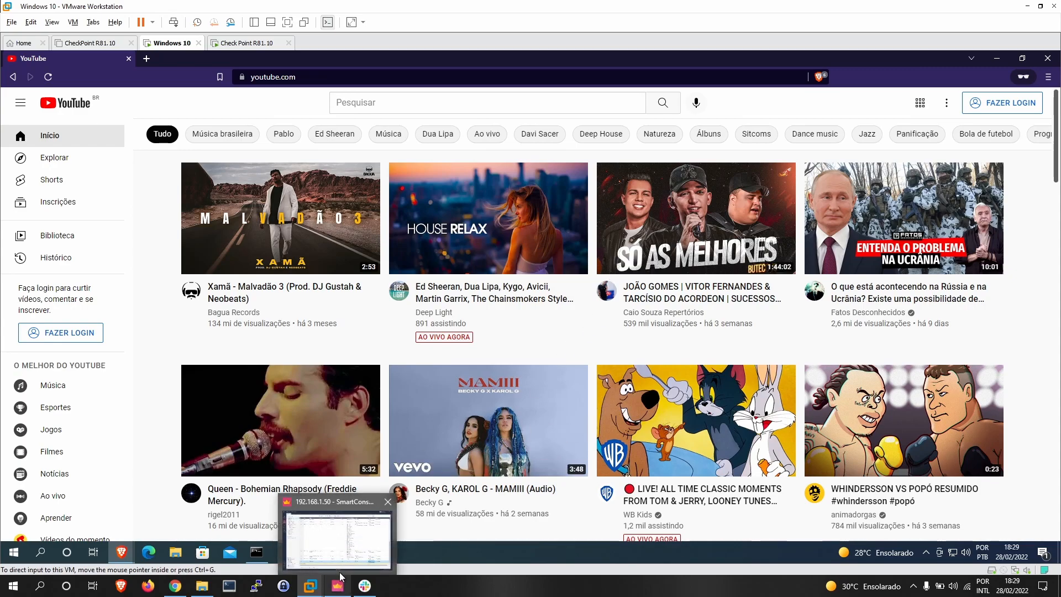
{"action": "left_click", "coordinate": [342, 544]}
{"action": "left_click", "coordinate": [20, 156]}
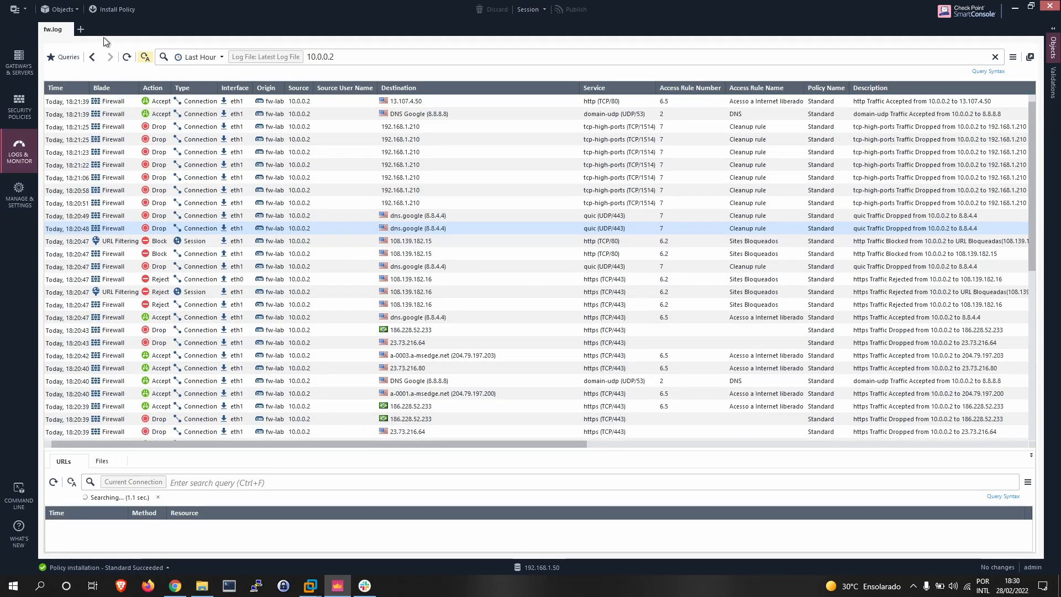
{"action": "left_click", "coordinate": [125, 59]}
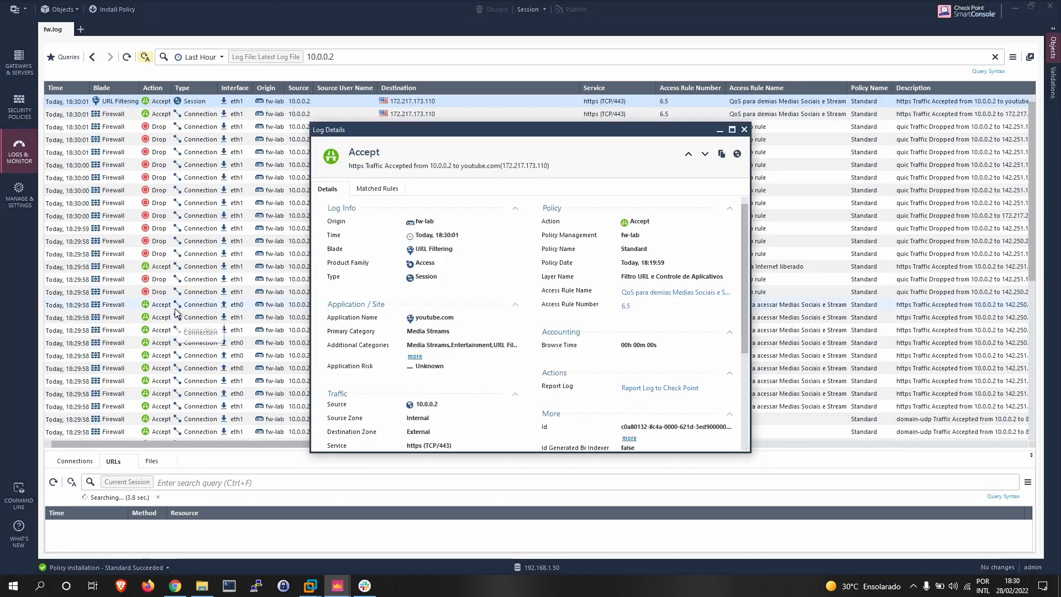
Enlarge the youtube.com log details, examine the matched rules with their full rule names, and close the details
{"action": "left_click_drag", "start_coordinate": [744, 453], "coordinate": [763, 543]}
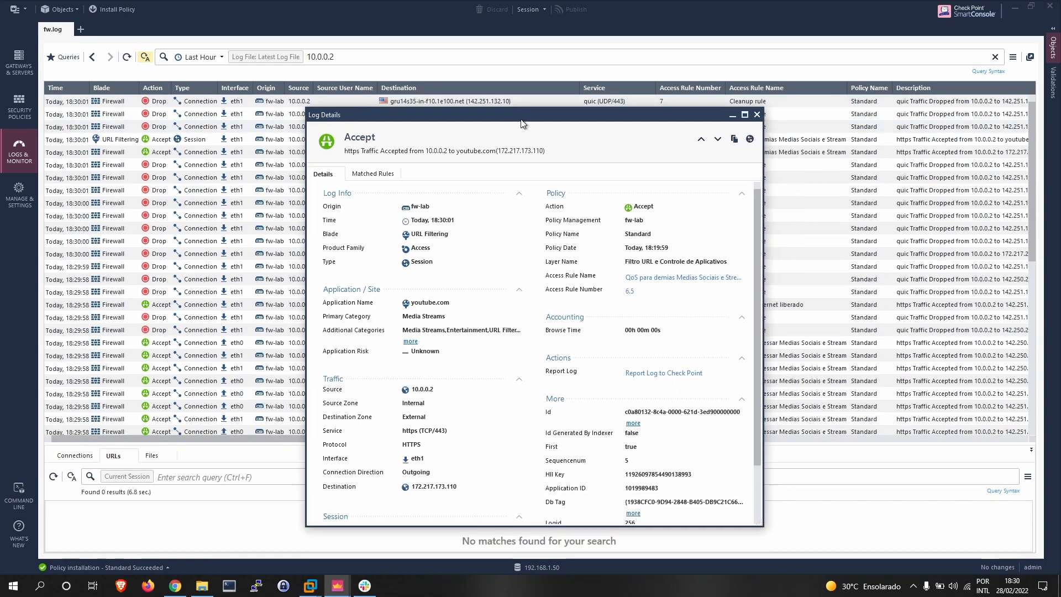
{"action": "left_click_drag", "start_coordinate": [522, 131], "coordinate": [500, 78]}
{"action": "left_click", "coordinate": [356, 137]}
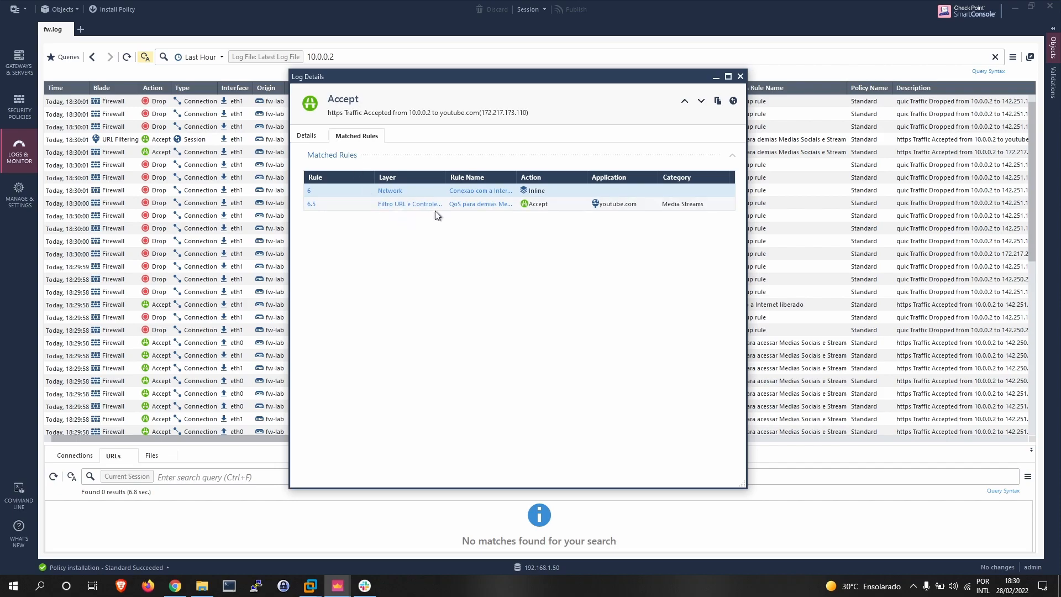
{"action": "left_click_drag", "start_coordinate": [521, 175], "coordinate": [585, 177]}
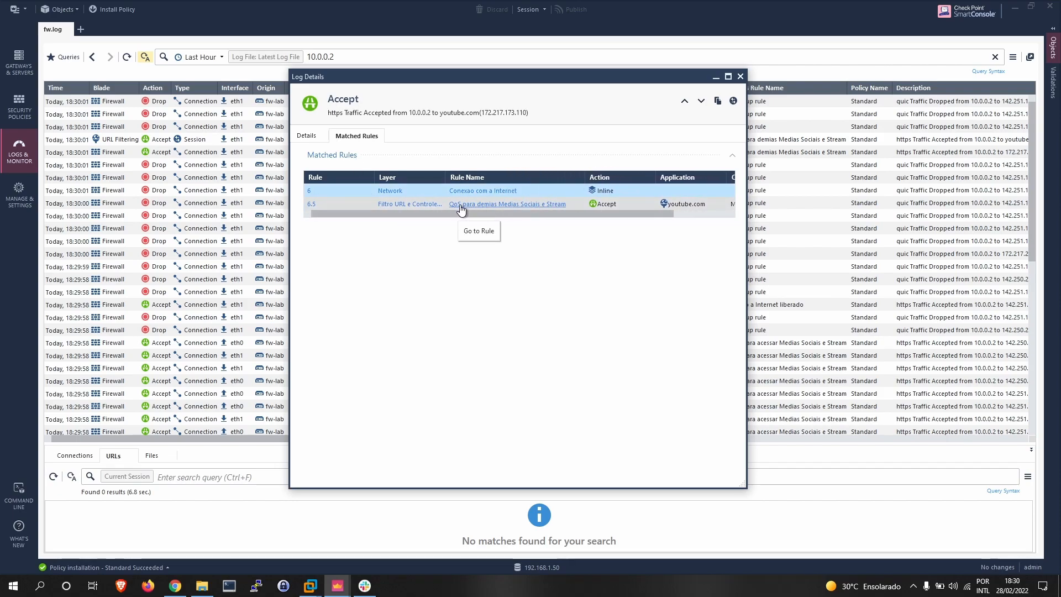
{"action": "left_click_drag", "start_coordinate": [588, 213], "coordinate": [567, 217]}
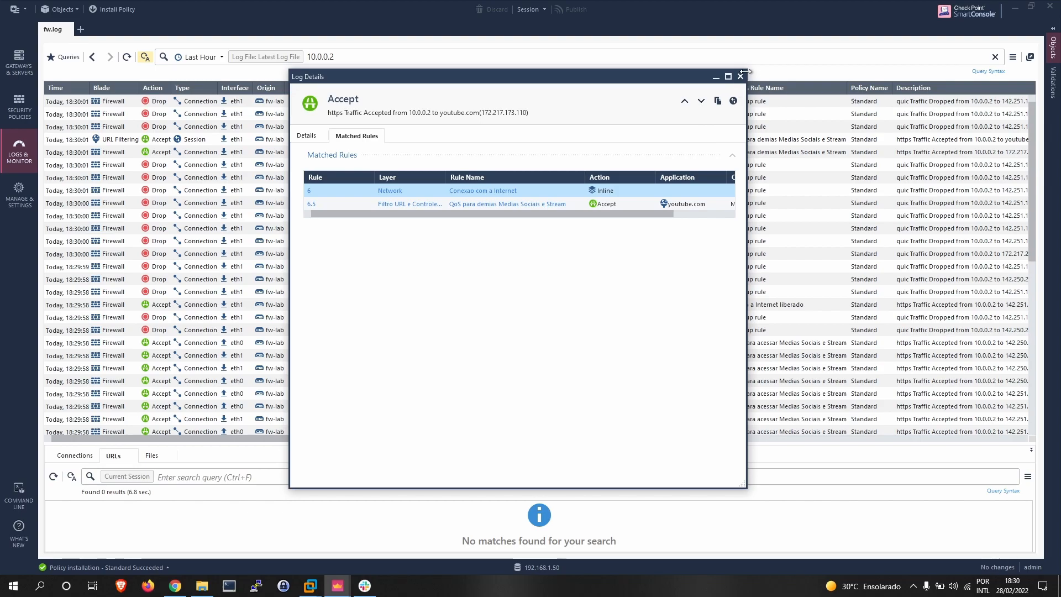
{"action": "left_click", "coordinate": [740, 76]}
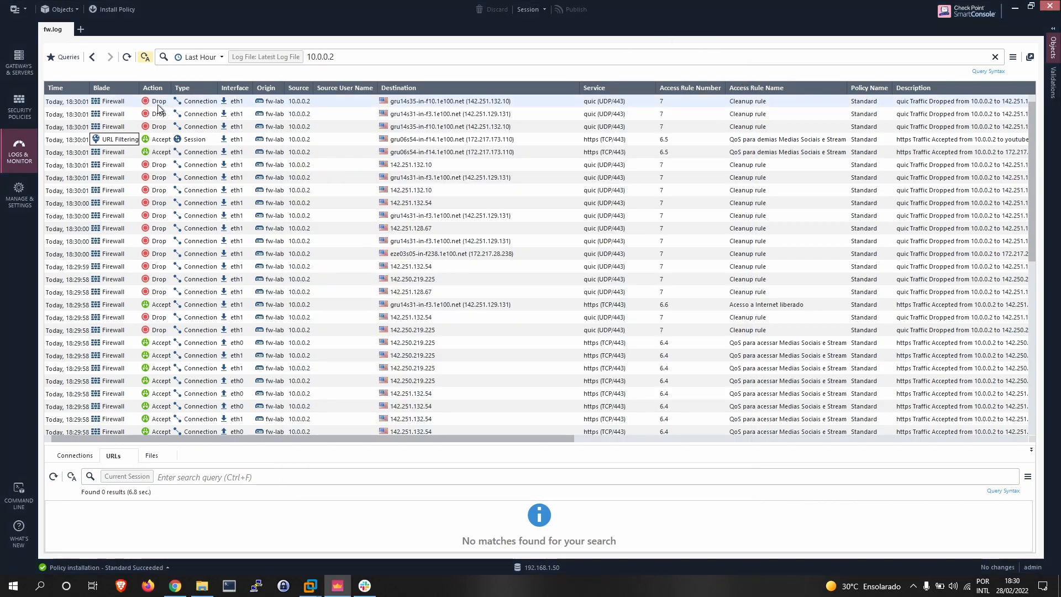
Examine the predefined log queries, including the sub-queries in the Access and Threat Prevention groups
{"action": "left_click", "coordinate": [65, 57]}
{"action": "left_click", "coordinate": [64, 58]}
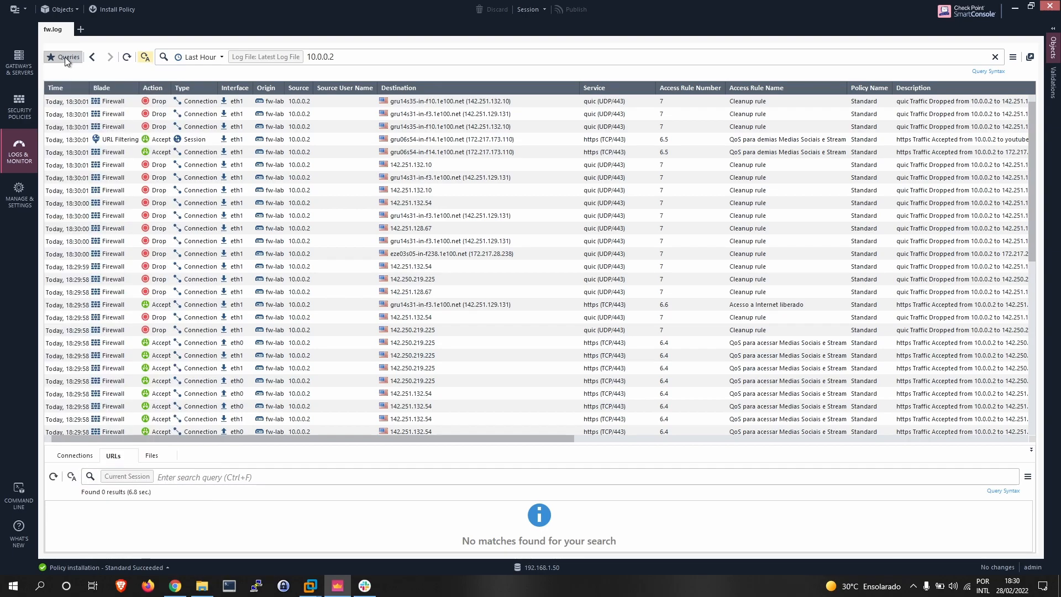
{"action": "left_click", "coordinate": [64, 57]}
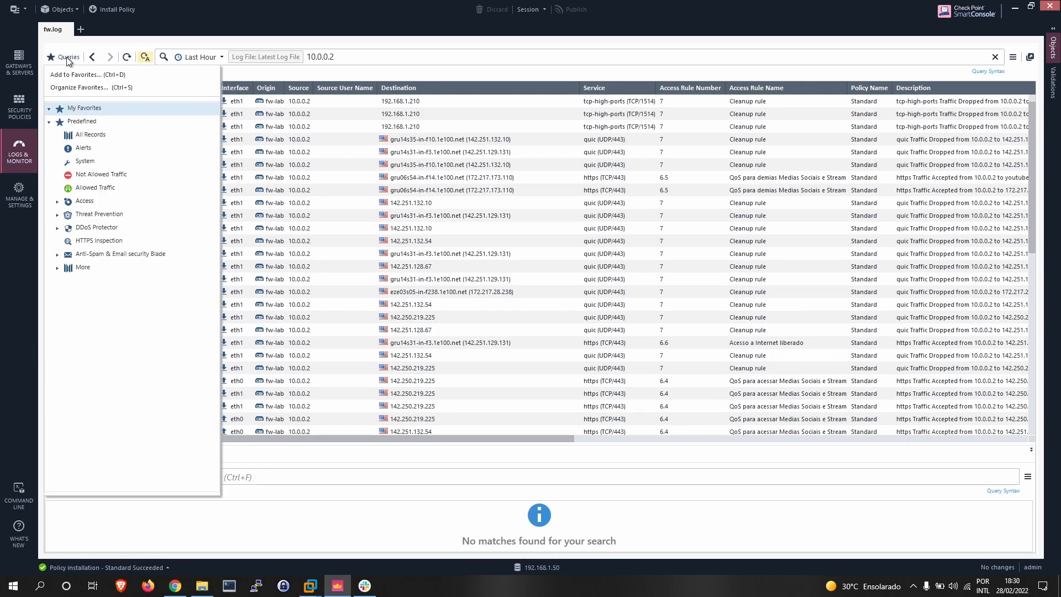
{"action": "left_click", "coordinate": [63, 58]}
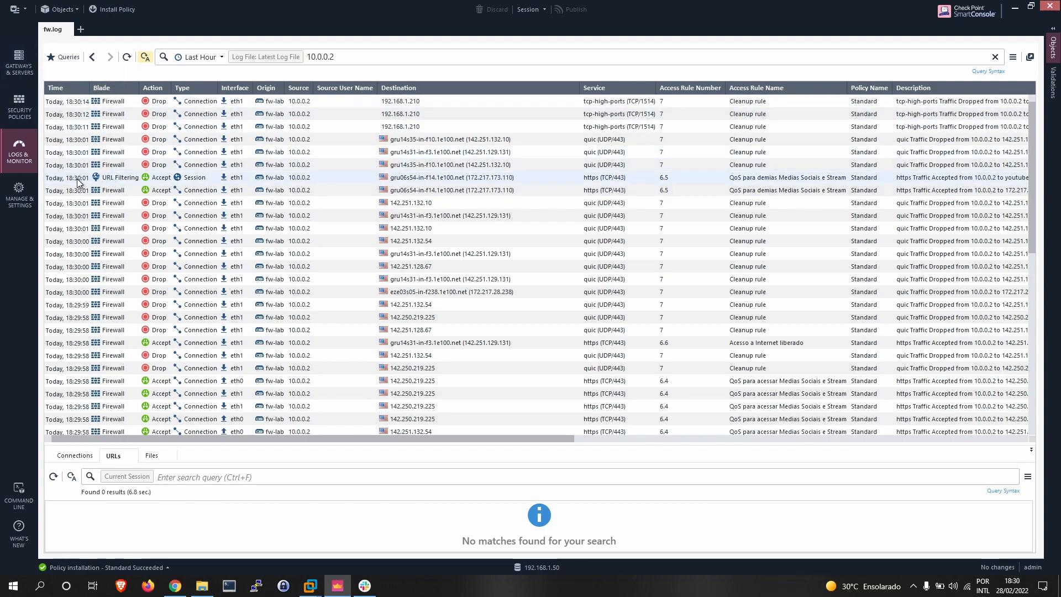
{"action": "left_click", "coordinate": [67, 57]}
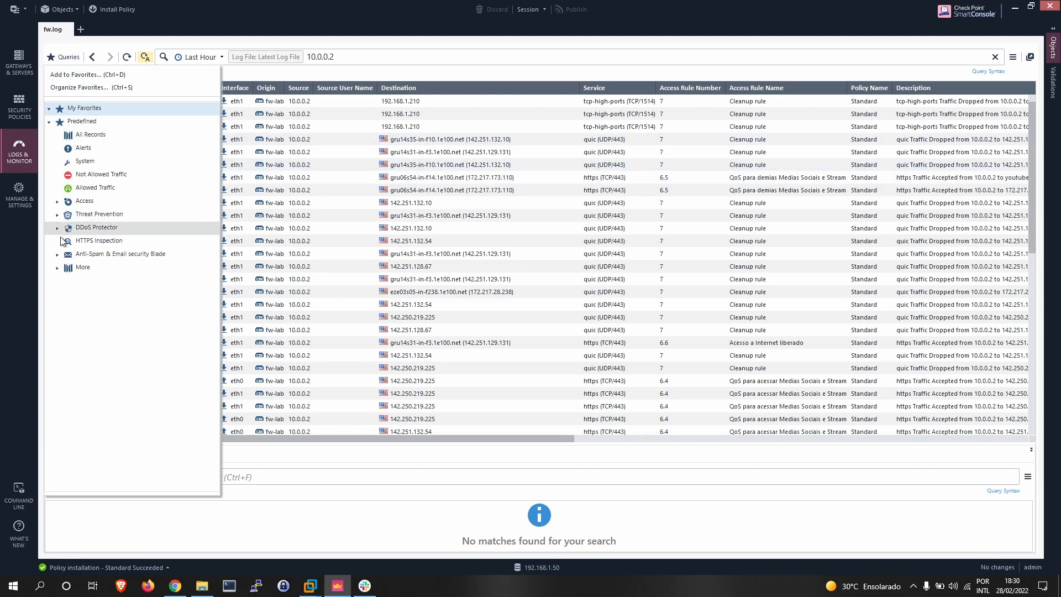
{"action": "left_click", "coordinate": [57, 203]}
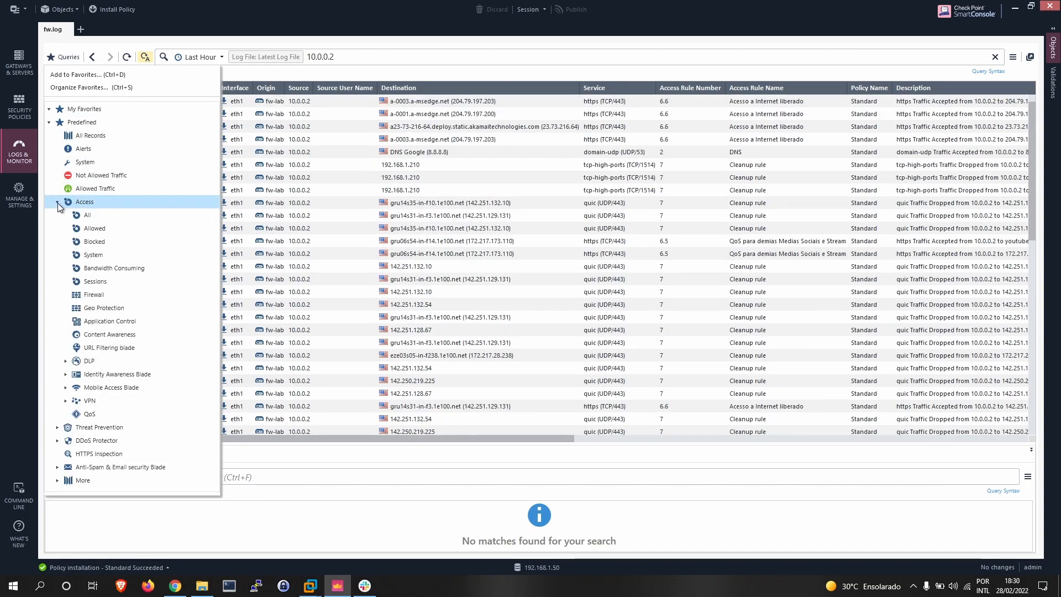
{"action": "left_click", "coordinate": [57, 203]}
{"action": "left_click", "coordinate": [58, 215]}
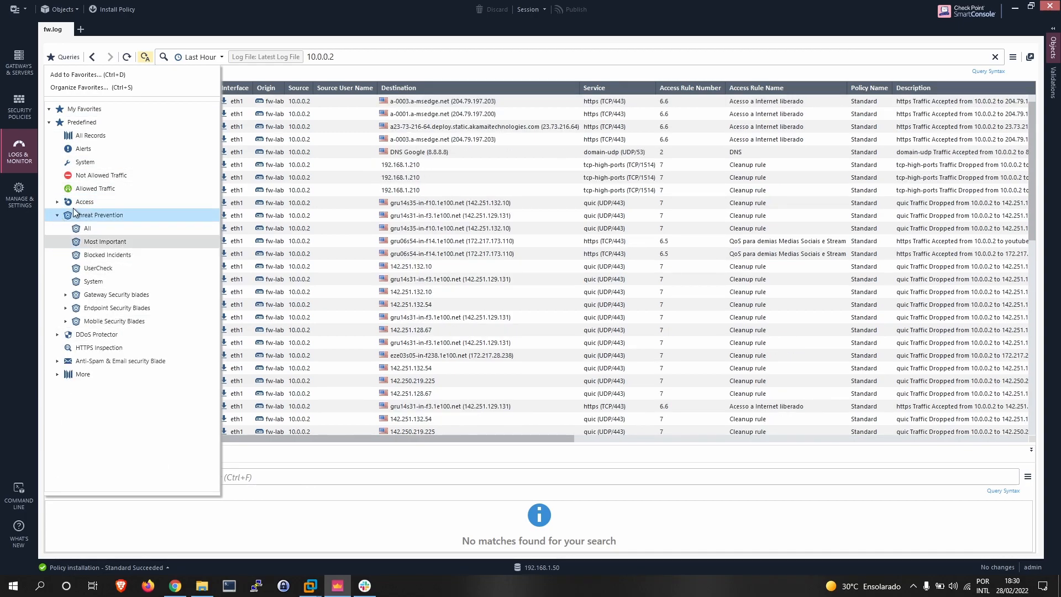
{"action": "left_click", "coordinate": [57, 215]}
{"action": "left_click", "coordinate": [61, 231]}
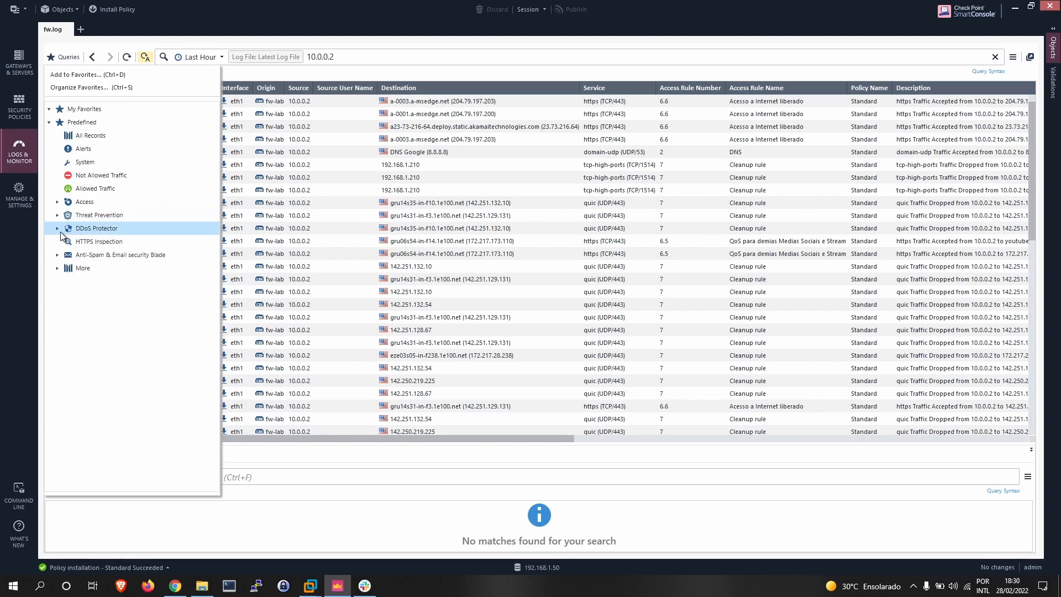
Filter the last hour's logs with the predefined Access query for the URL Filtering blade and run the search
{"action": "left_click", "coordinate": [89, 202]}
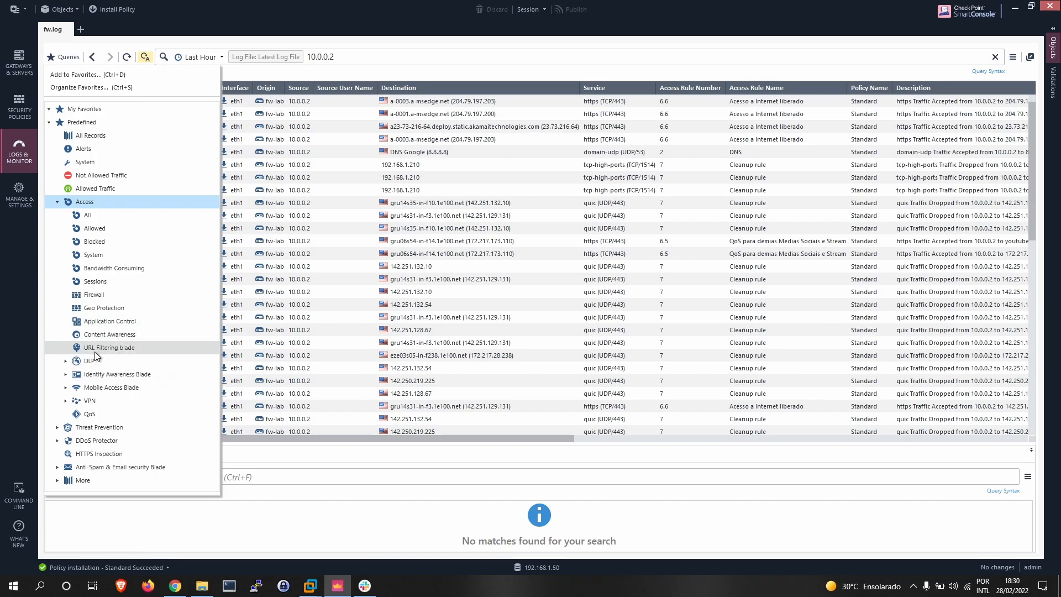
{"action": "left_click", "coordinate": [73, 348]}
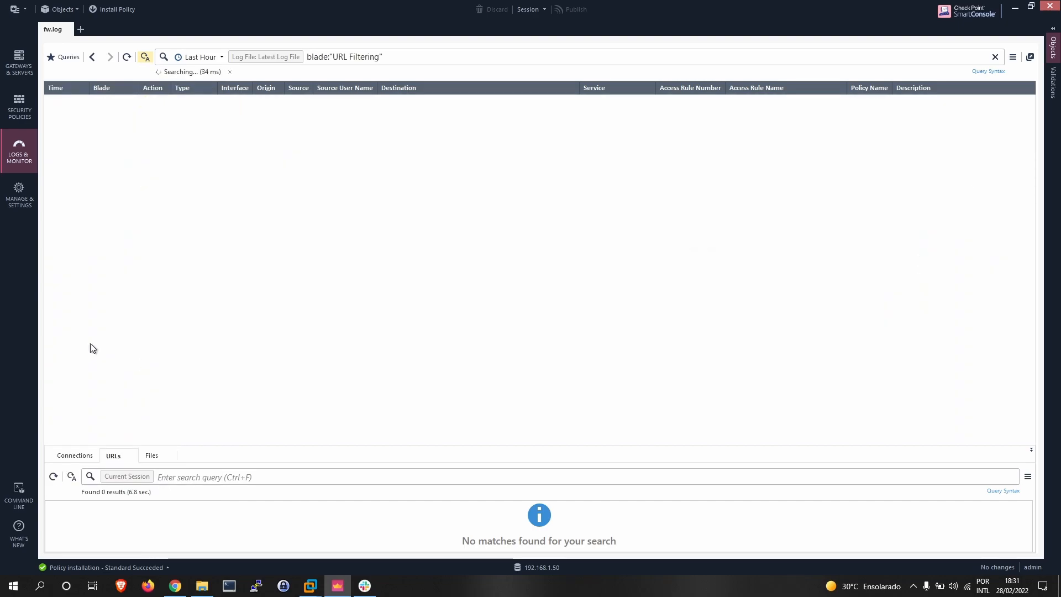
{"action": "left_click_drag", "start_coordinate": [311, 55], "coordinate": [406, 53]}
{"action": "left_click", "coordinate": [406, 54]}
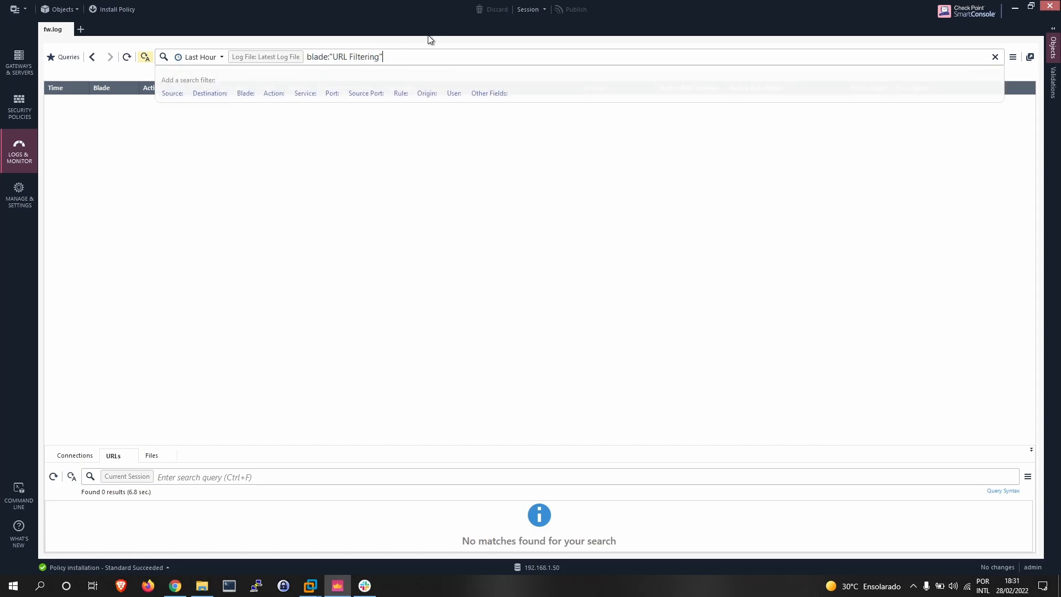
{"action": "key", "text": "Return"}
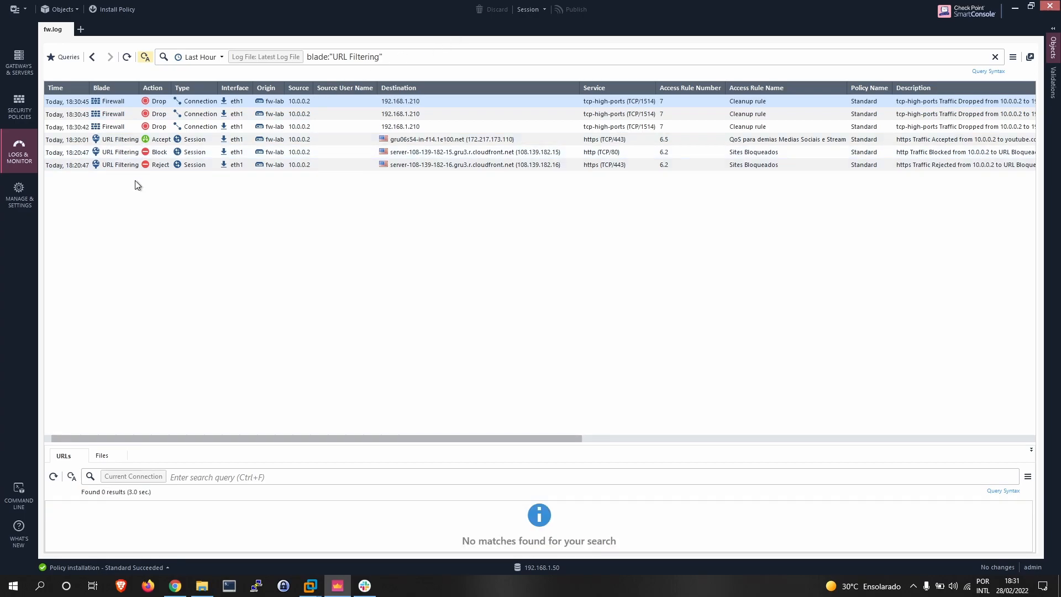
Replace the log query with blade:"Application Control" and run the search
{"action": "left_click", "coordinate": [360, 55]}
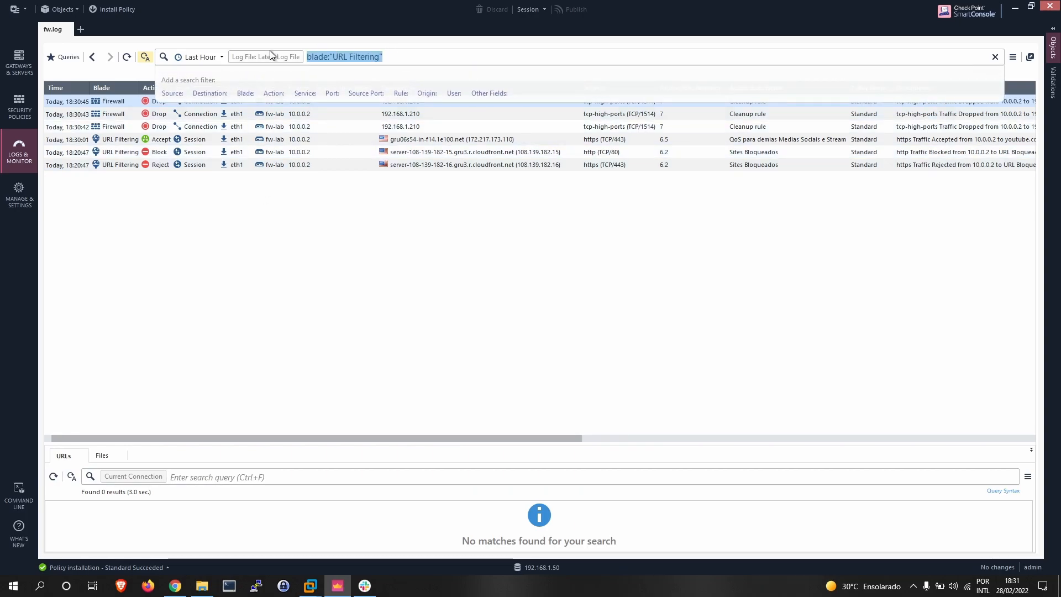
{"action": "type", "text": "blade"}
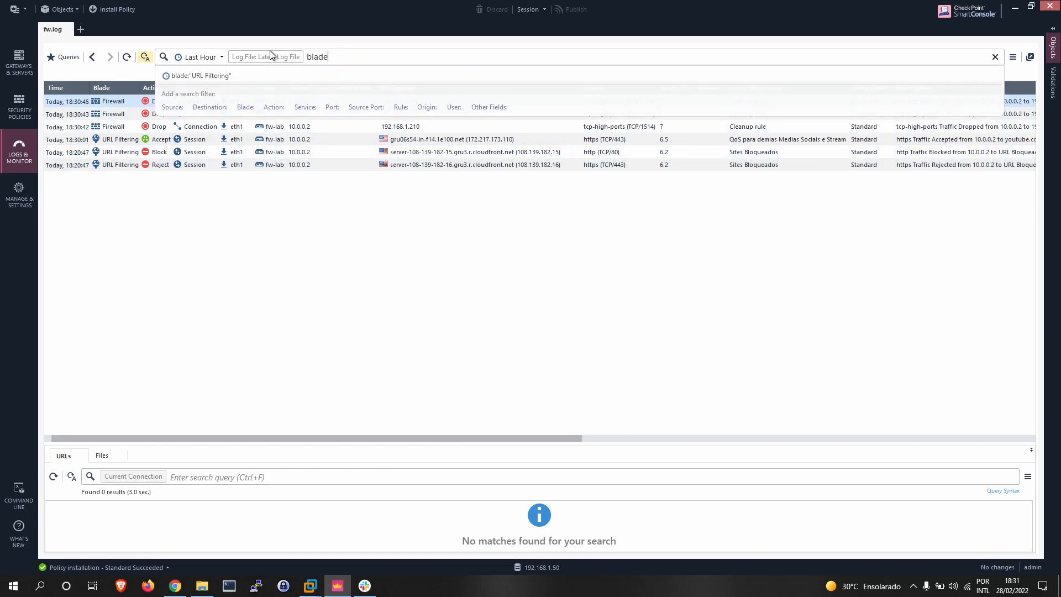
{"action": "type", "text": ":"}
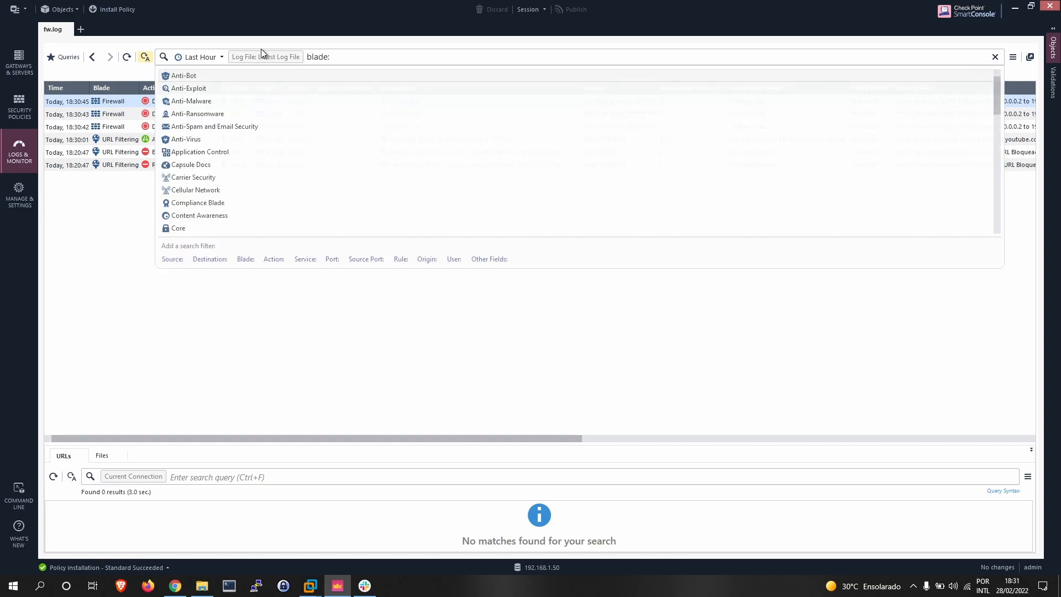
{"action": "left_click", "coordinate": [199, 152]}
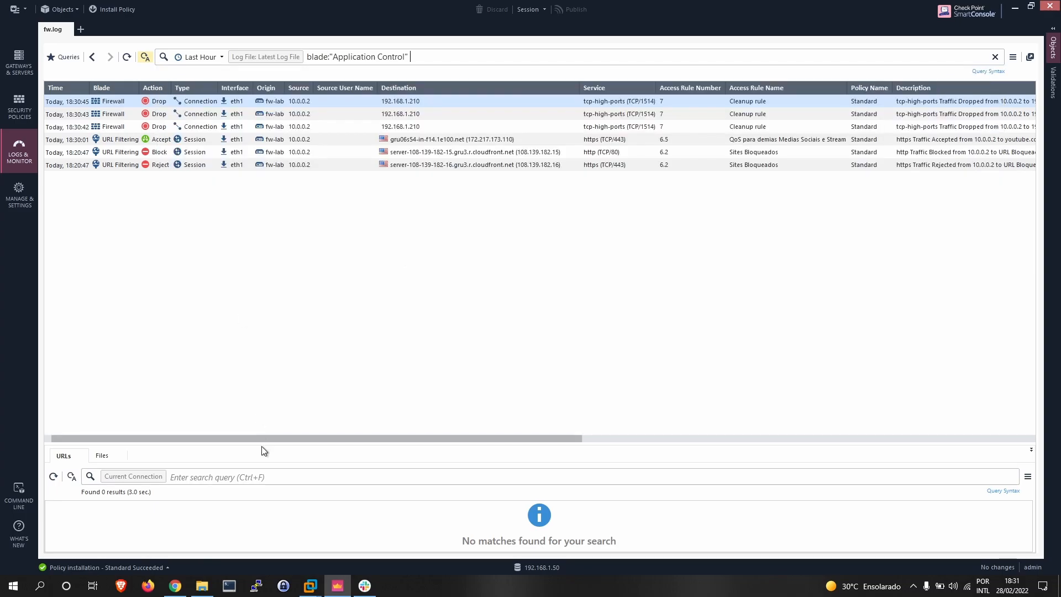
{"action": "key", "text": "Return"}
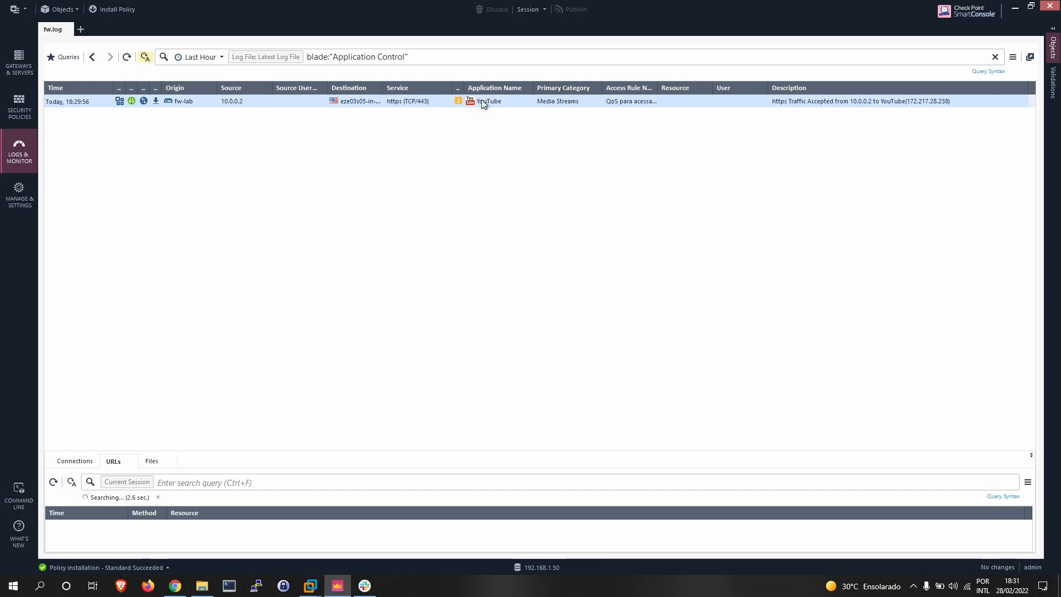
Widen the Access Rule Name, Application Risk, Interface, Type, Action and Blade columns of the Application Control log to fit their contents
{"action": "double_click", "coordinate": [658, 89]}
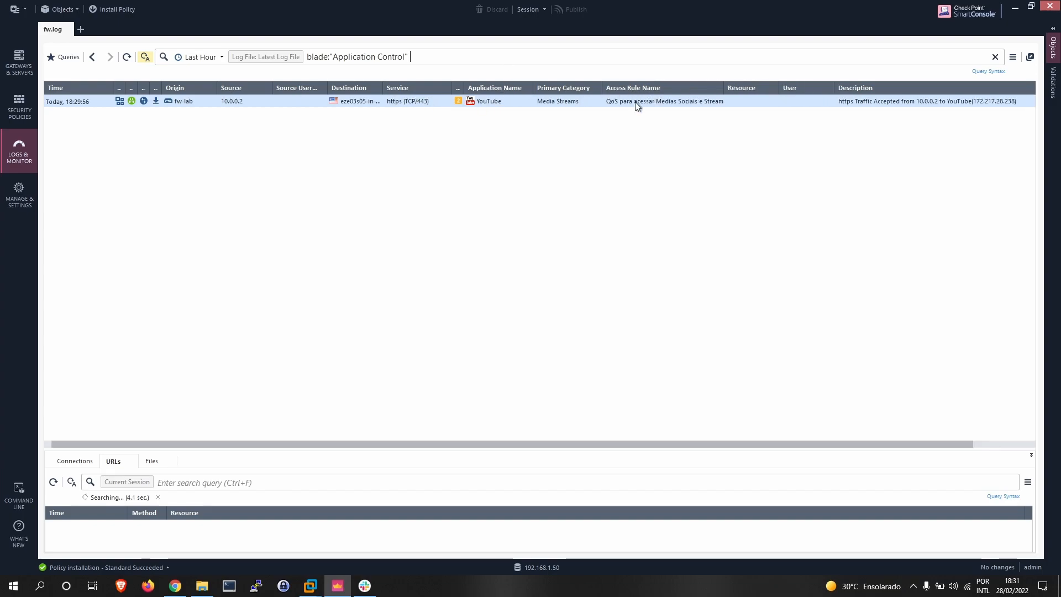
{"action": "double_click", "coordinate": [466, 87]}
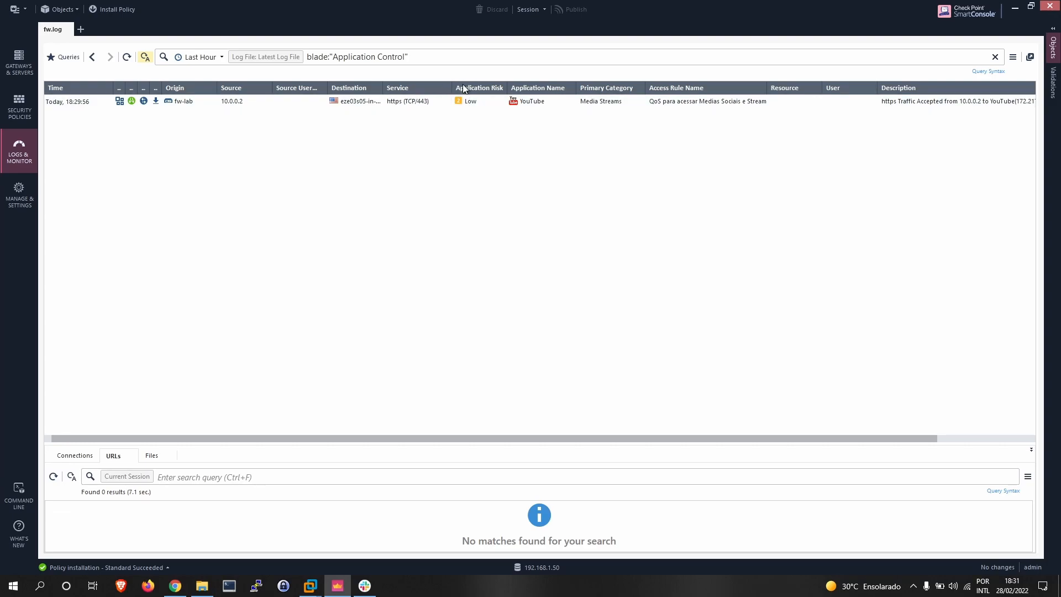
{"action": "double_click", "coordinate": [452, 87]}
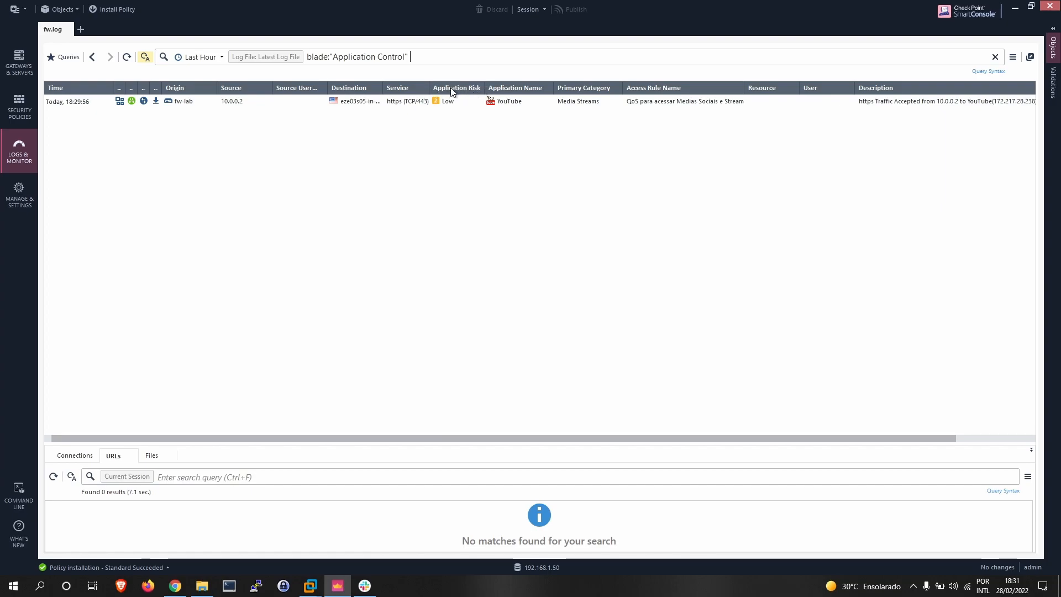
{"action": "double_click", "coordinate": [162, 87]}
{"action": "double_click", "coordinate": [150, 87]}
{"action": "double_click", "coordinate": [139, 87]}
{"action": "double_click", "coordinate": [126, 87]}
{"action": "double_click", "coordinate": [112, 90]}
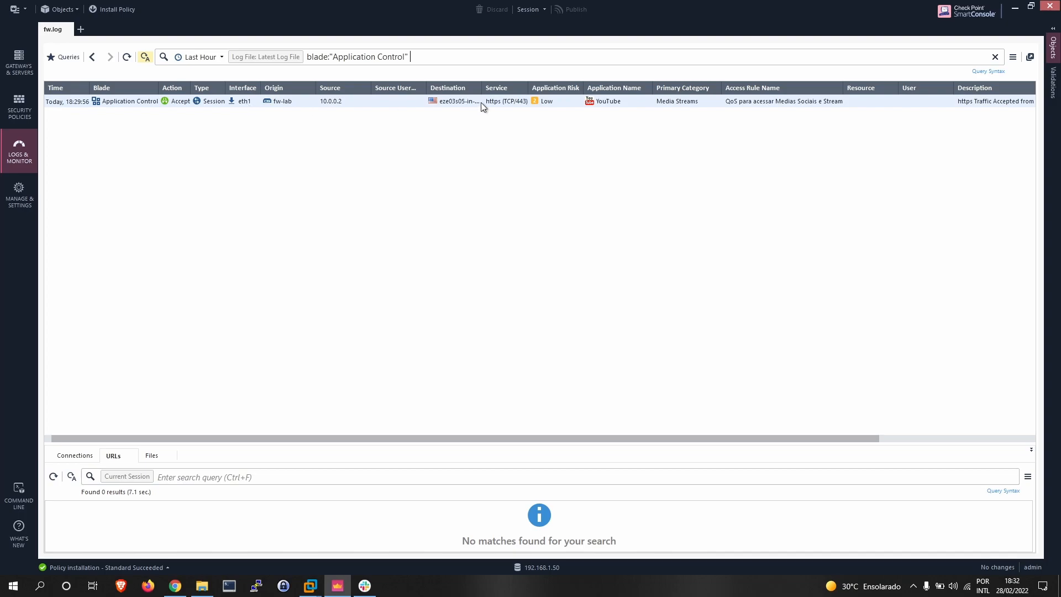
Show the Access Control policy and check the bandwidth limit applied in rule 6.4
{"action": "left_click", "coordinate": [29, 103]}
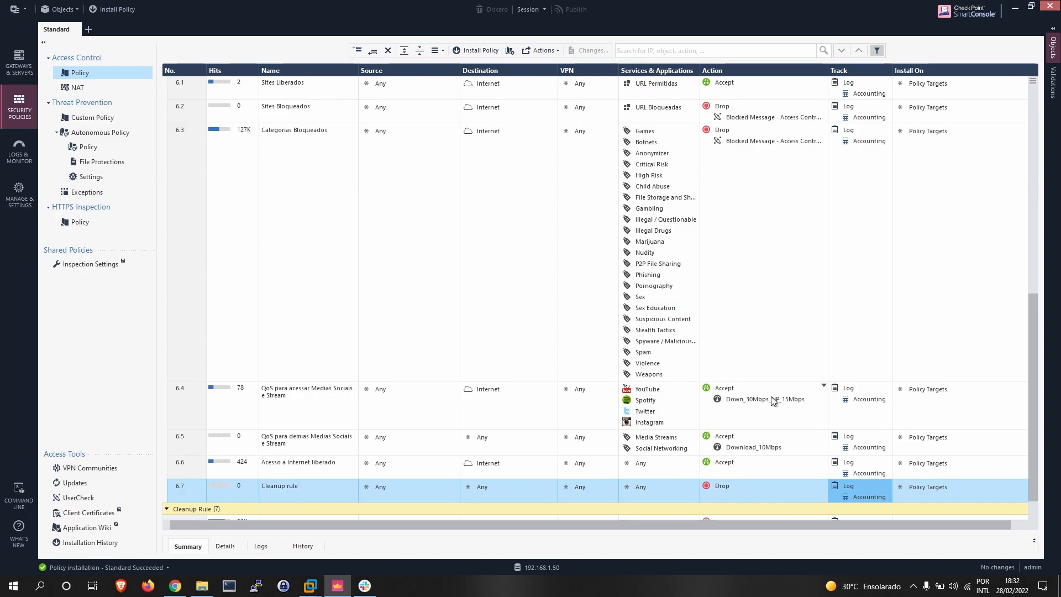
{"action": "mouse_move", "coordinate": [772, 399]}
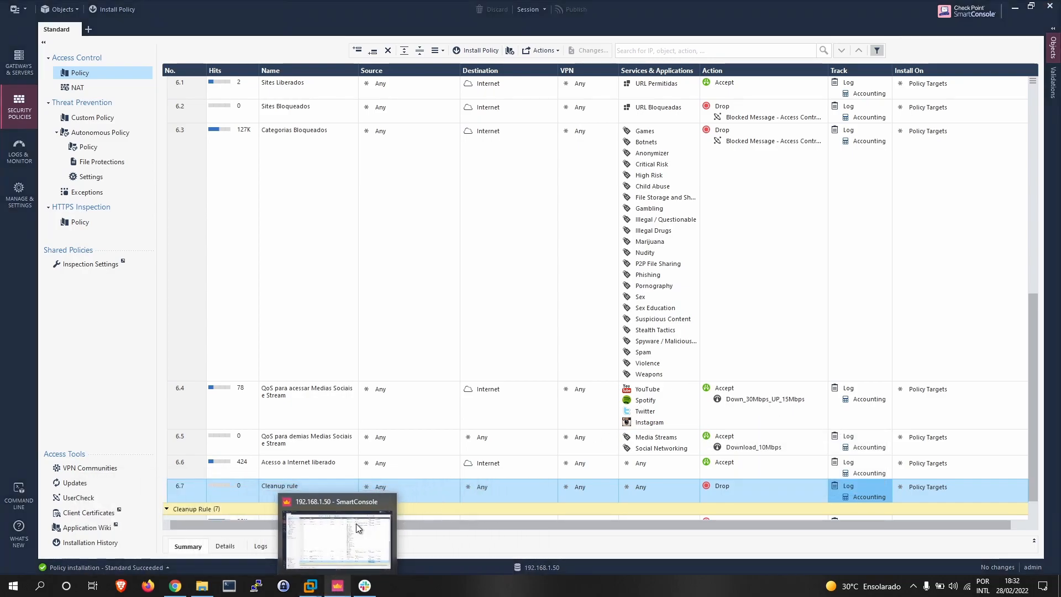
In the Windows 10 virtual machine, search YouTube for "4k", then play and pause the "FLYING OVER TAIWAN (4K UHD)" video
{"action": "left_click", "coordinate": [355, 525]}
{"action": "left_click", "coordinate": [349, 103]}
{"action": "type", "text": "4k"}
{"action": "key", "text": "Return"}
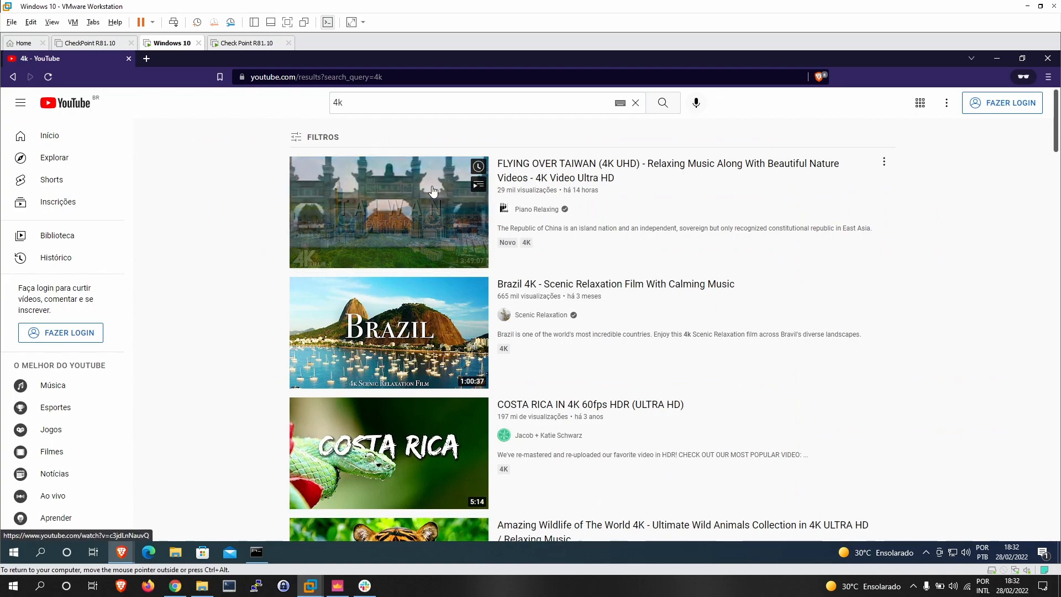
{"action": "left_click", "coordinate": [561, 255]}
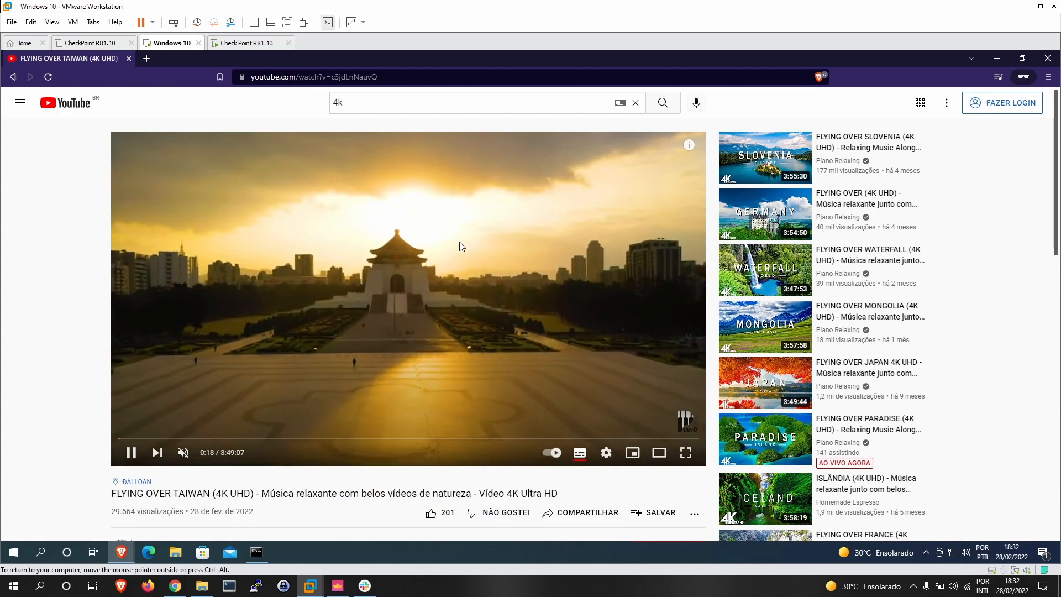
{"action": "left_click", "coordinate": [132, 452]}
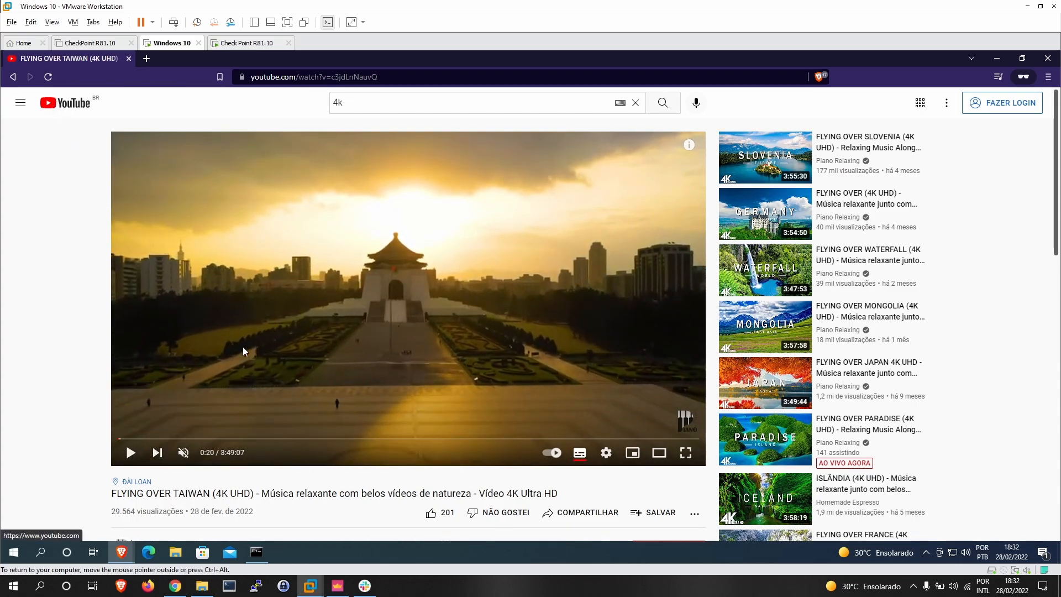
Back in SmartConsole, set the action limit of rule 6.4 to Down_1Mbps_UP_1Mbps
{"action": "left_click", "coordinate": [337, 586]}
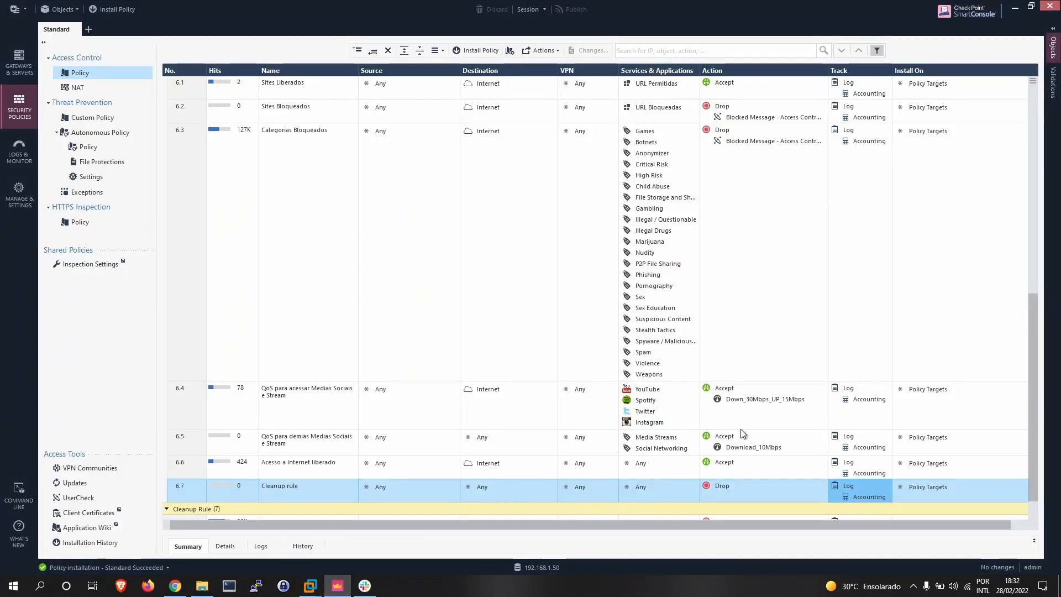
{"action": "right_click", "coordinate": [766, 403]}
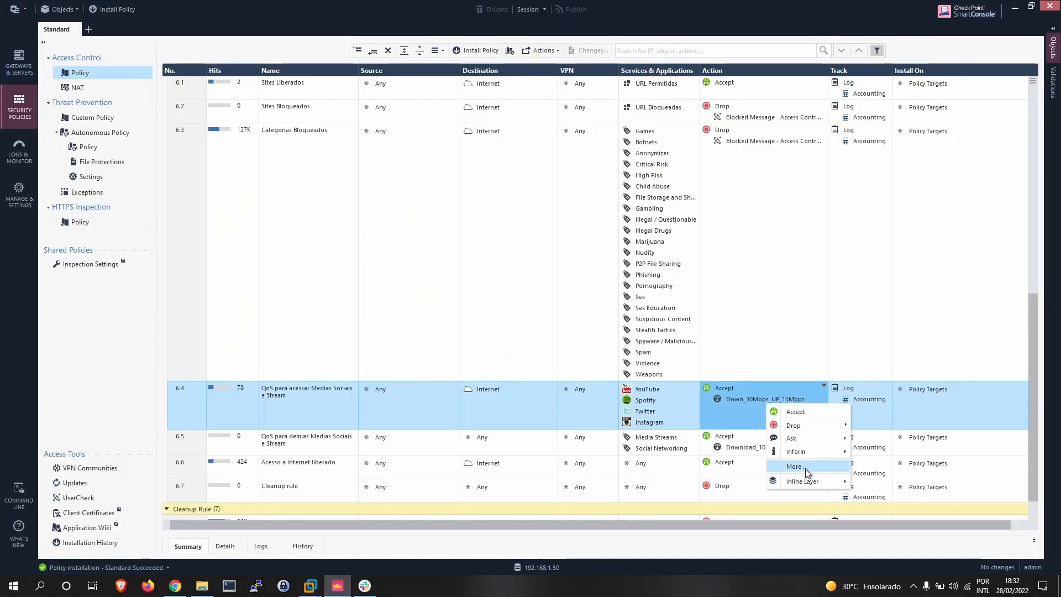
{"action": "left_click", "coordinate": [805, 465]}
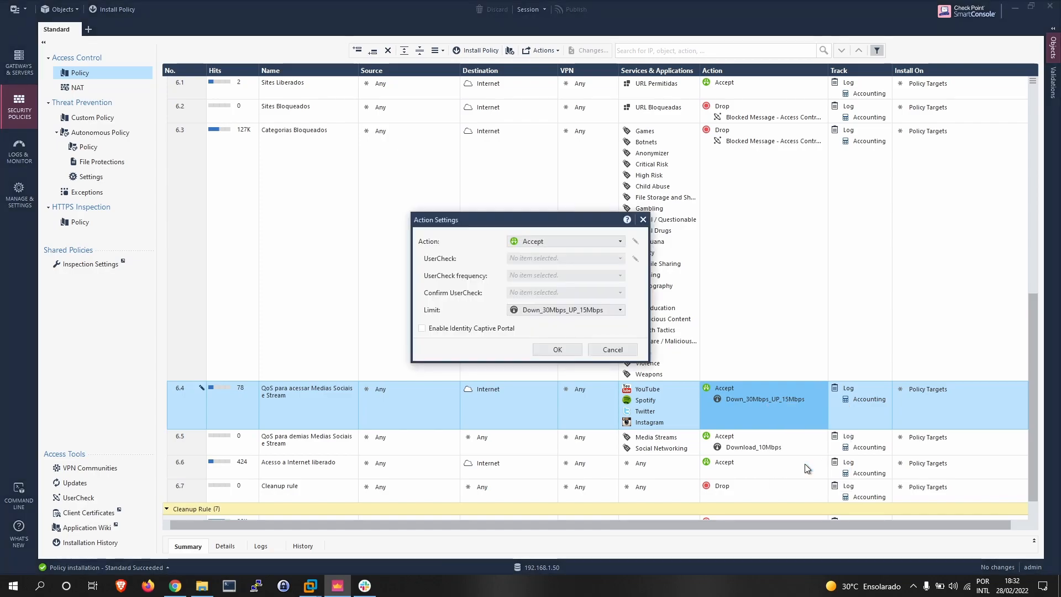
{"action": "left_click", "coordinate": [584, 307]}
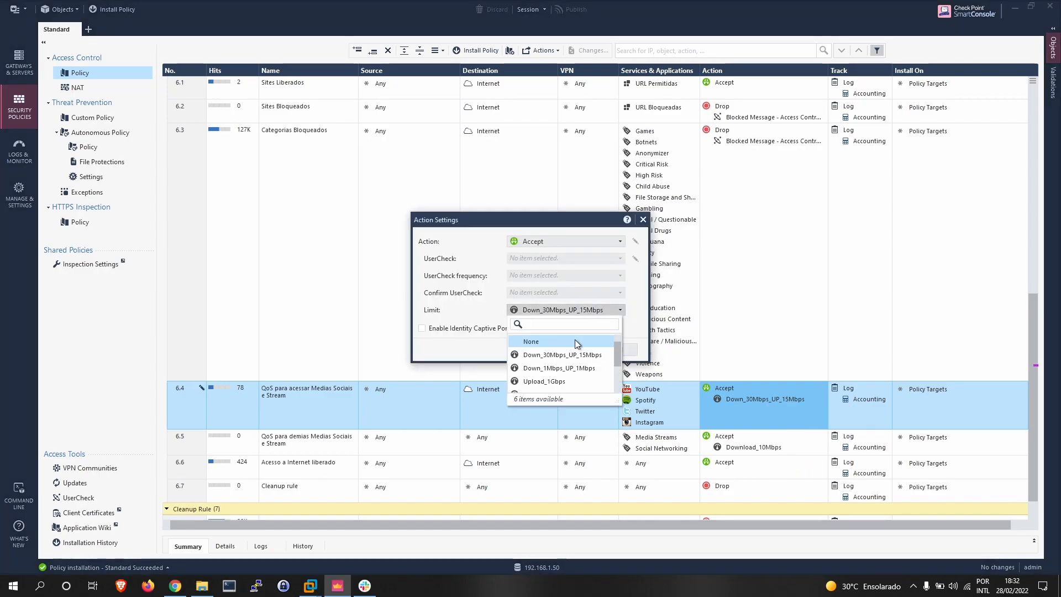
{"action": "left_click", "coordinate": [571, 369]}
{"action": "left_click", "coordinate": [563, 349]}
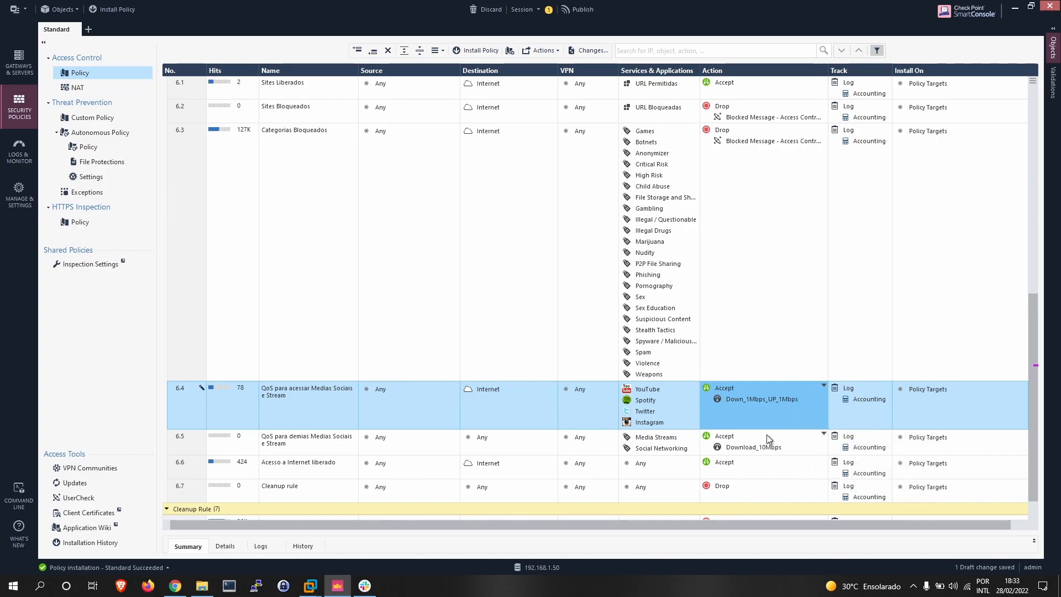
Set the action limit of rule 6.5, for Media Streams and Social Networking, to Down_1Mbps_UP_1Mbps
{"action": "right_click", "coordinate": [800, 446]}
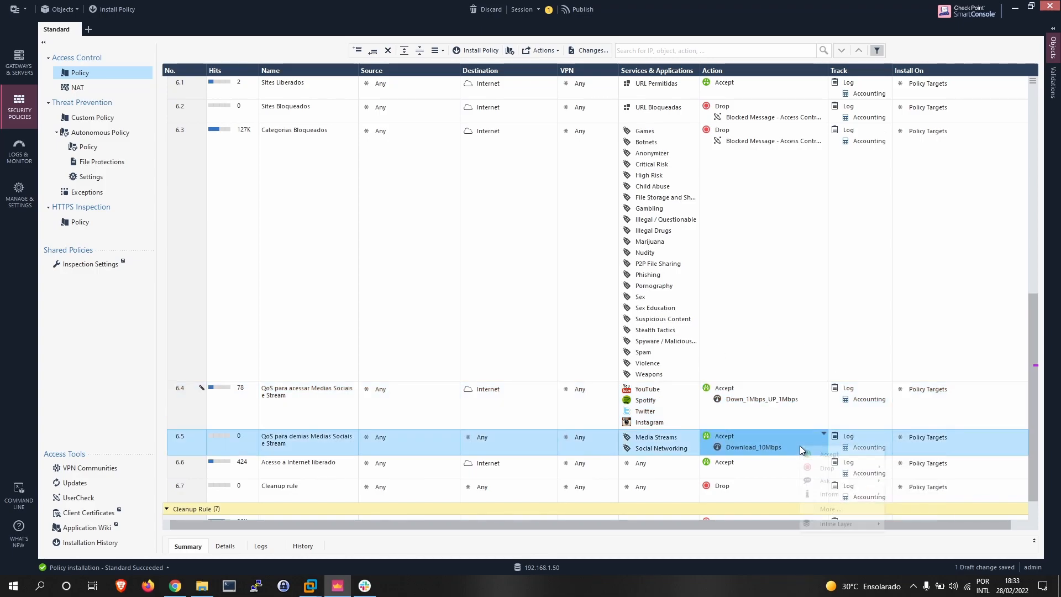
{"action": "left_click", "coordinate": [829, 505]}
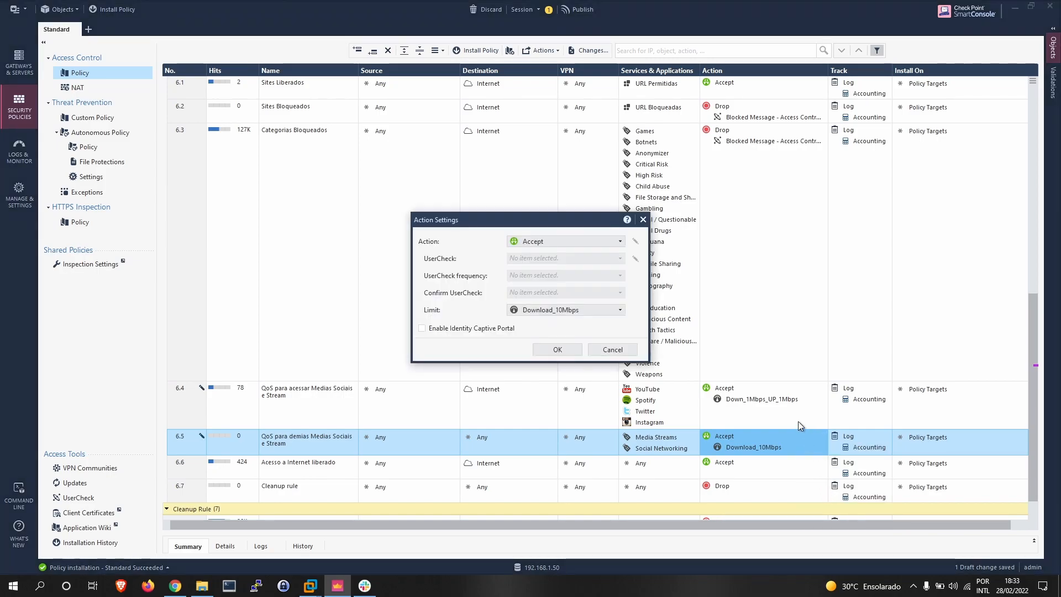
{"action": "left_click", "coordinate": [551, 310]}
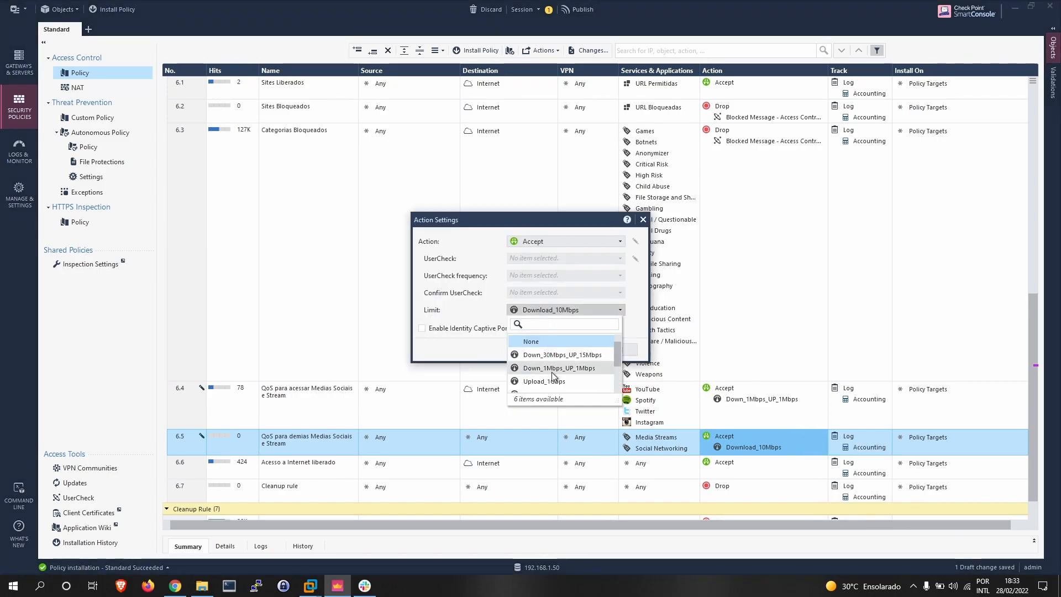
{"action": "left_click", "coordinate": [595, 367]}
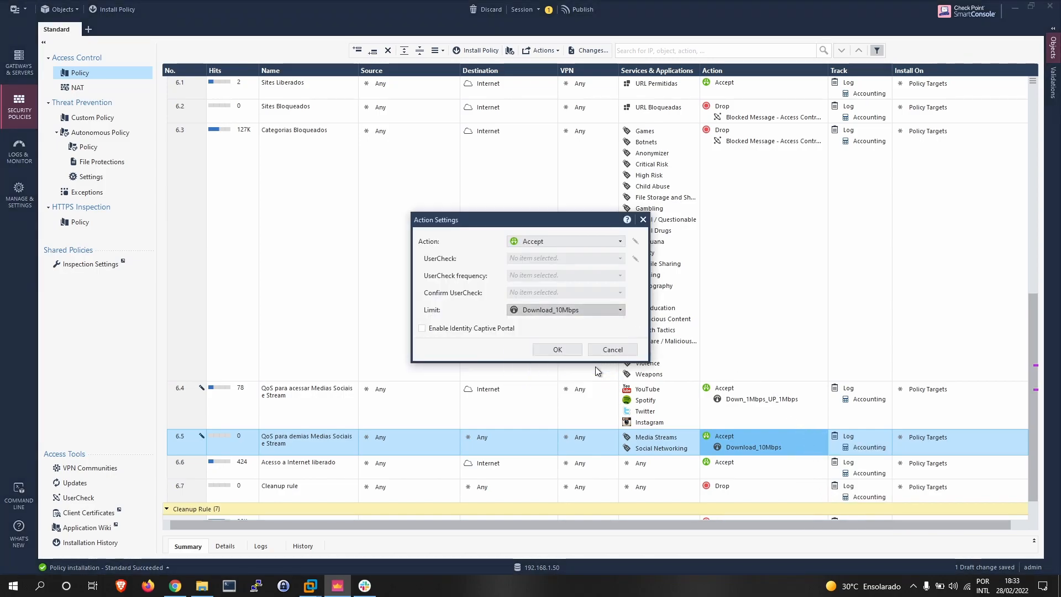
{"action": "left_click", "coordinate": [569, 350]}
Publish the limit changes and set the destination of rule 6.5 to Internet, copied from rule 6.4
{"action": "left_click", "coordinate": [114, 10]}
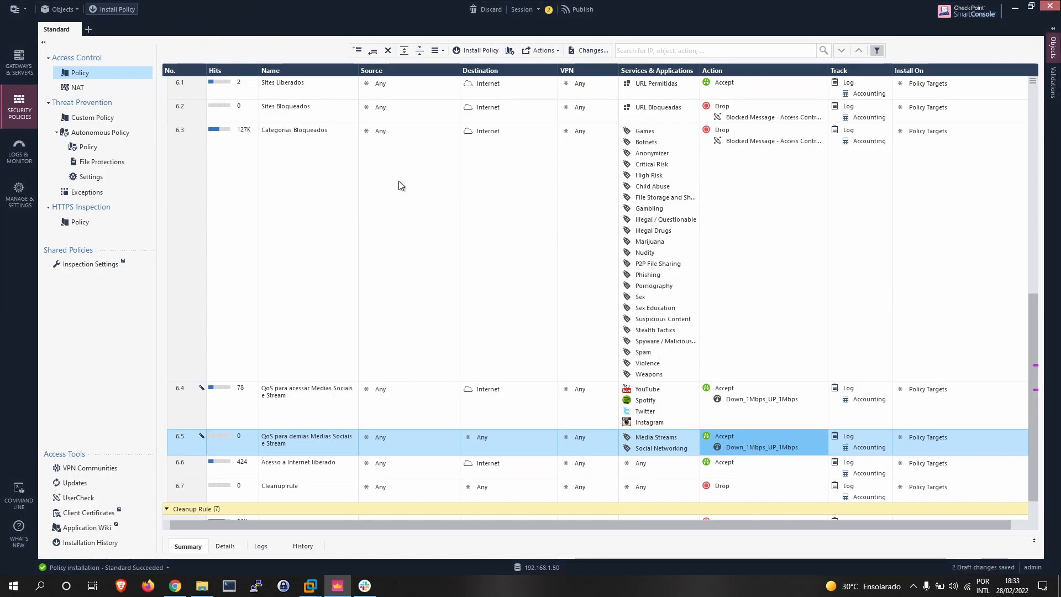
{"action": "left_click", "coordinate": [593, 361]}
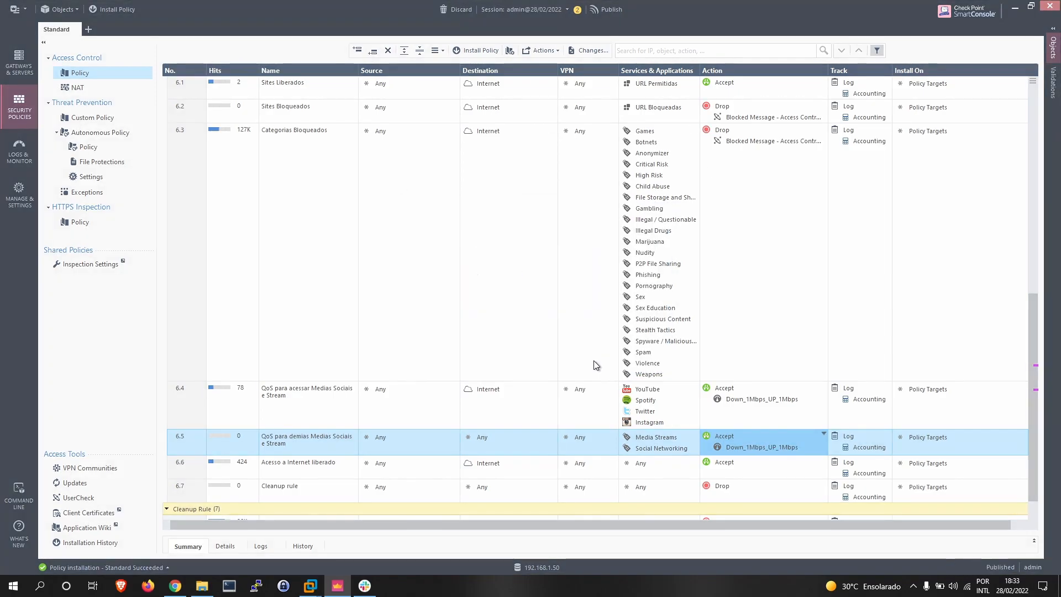
{"action": "left_click", "coordinate": [780, 446]}
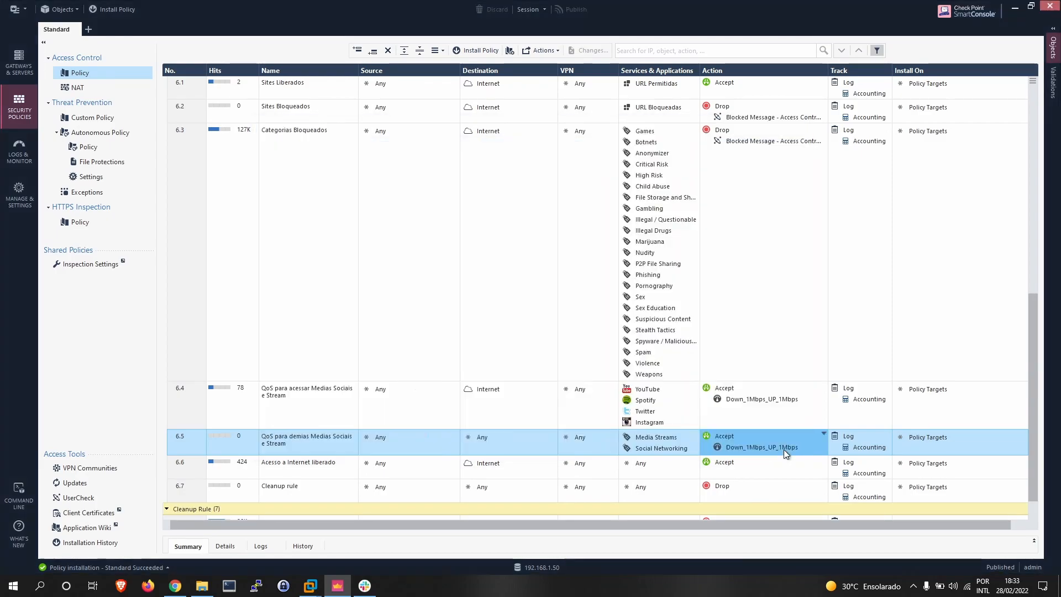
{"action": "left_click", "coordinate": [496, 395]}
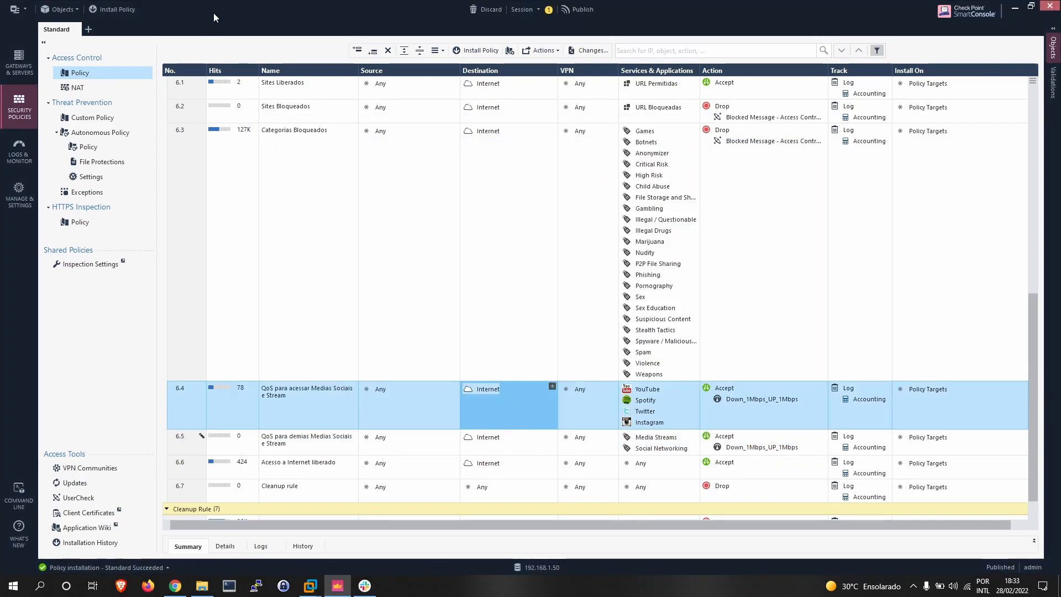
Publish the destination change and install the Standard policy on fw-lab with Access Control and Threat Prevention
{"action": "left_click", "coordinate": [117, 9]}
{"action": "left_click", "coordinate": [574, 361]}
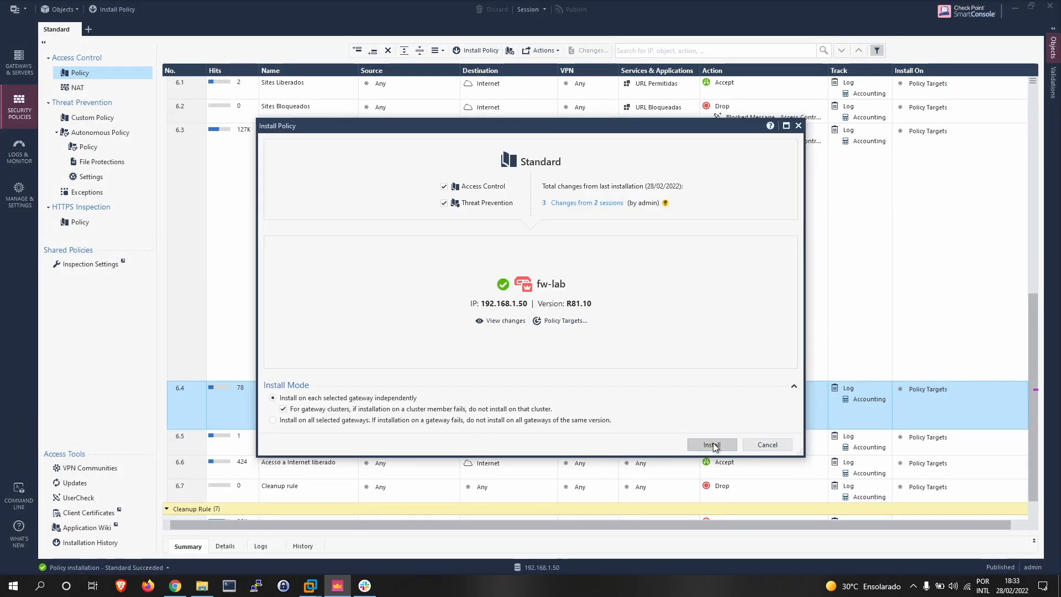
{"action": "key", "text": "Return"}
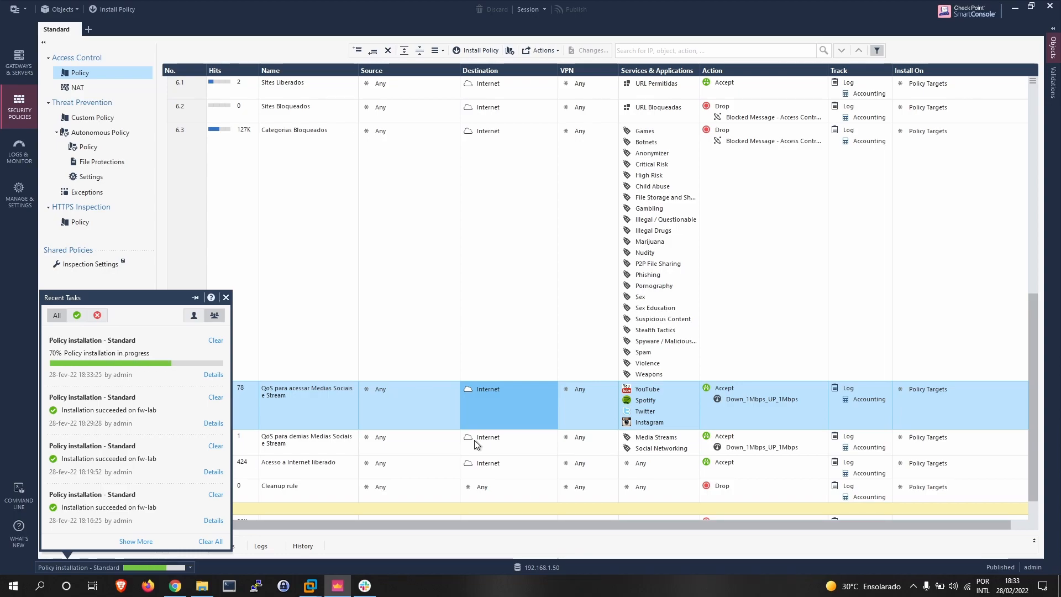
{"action": "mouse_move", "coordinate": [474, 443]}
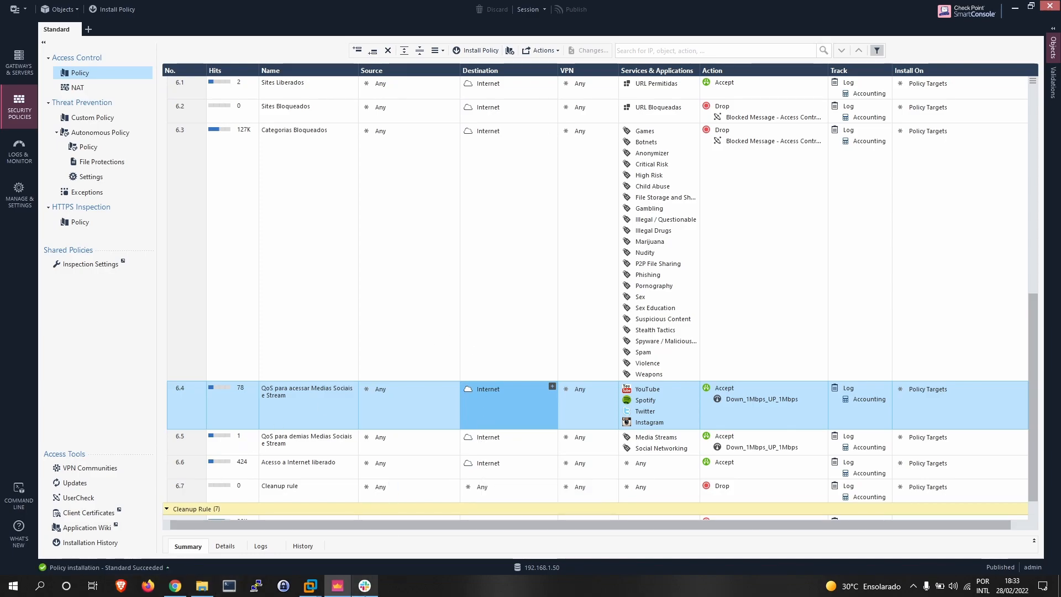
Return to the Windows 10 virtual machine and set the YouTube video's playback quality to 4K to test the limit
{"action": "mouse_move", "coordinate": [310, 585]}
{"action": "left_click", "coordinate": [369, 510]}
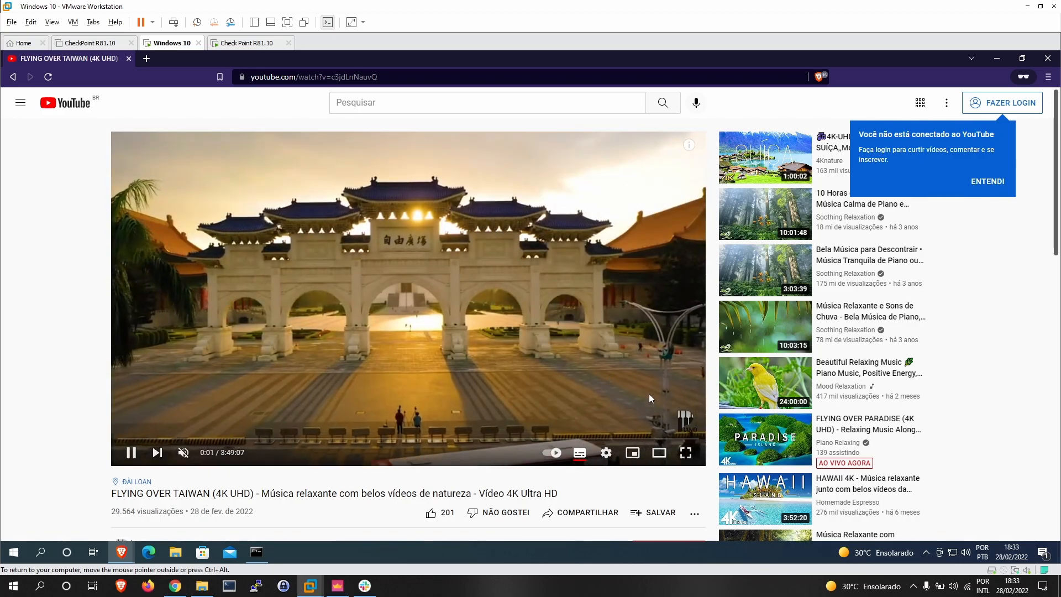
{"action": "left_click", "coordinate": [608, 452]}
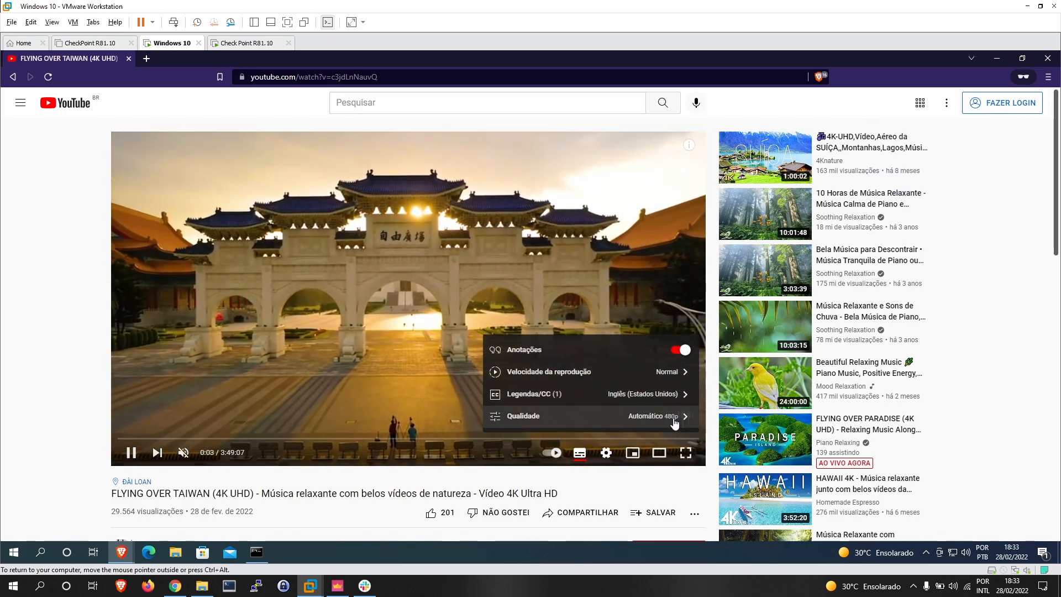
{"action": "left_click", "coordinate": [657, 415]}
{"action": "left_click", "coordinate": [565, 258]}
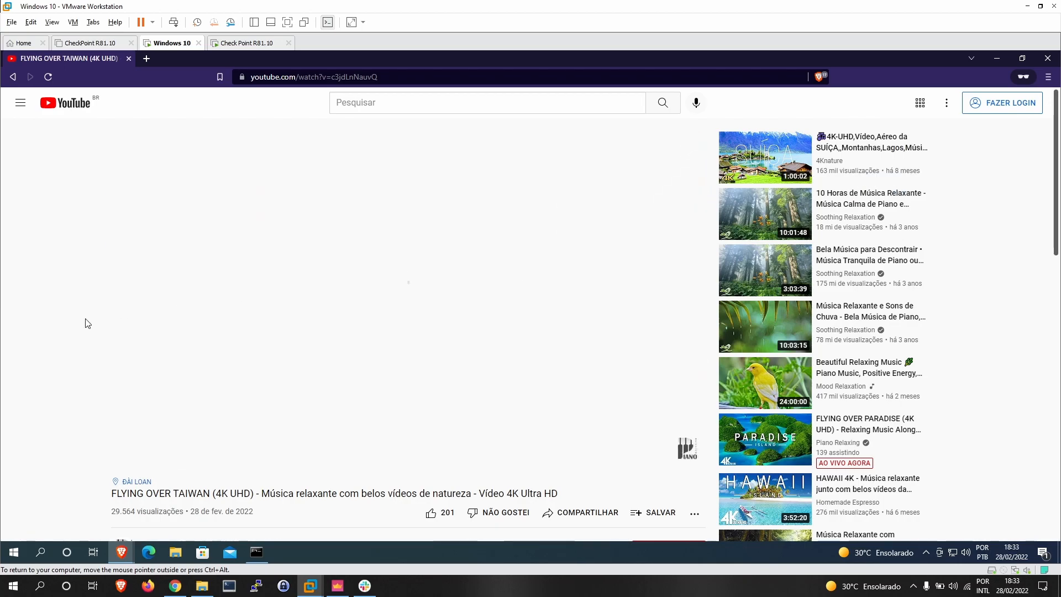
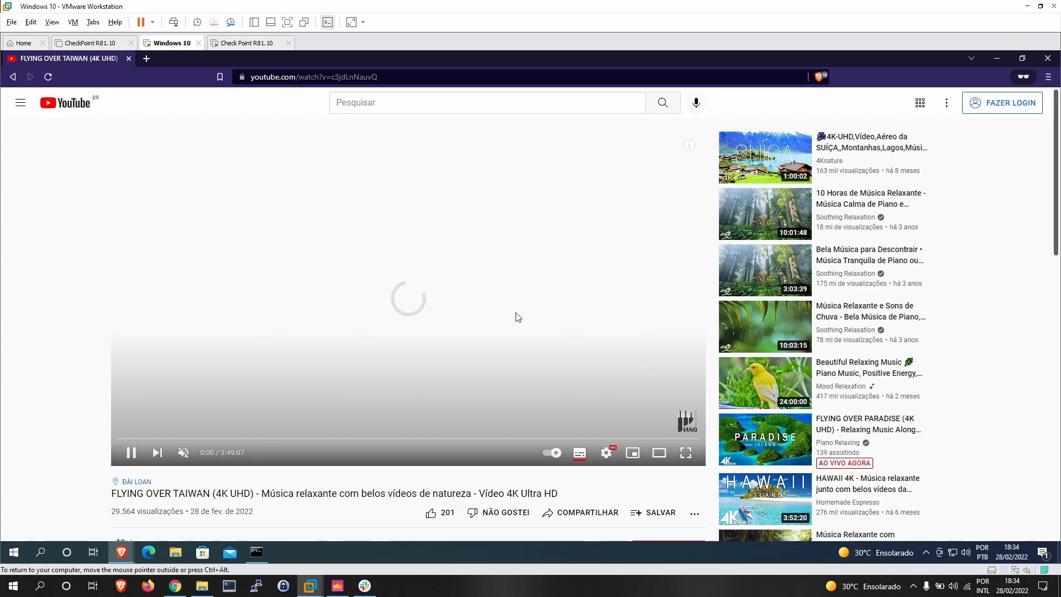
Switch to SmartConsole and set the action limit of rule 6.4 to Down_30Mbps_UP_15Mbps
{"action": "left_click", "coordinate": [337, 586]}
{"action": "right_click", "coordinate": [787, 402]}
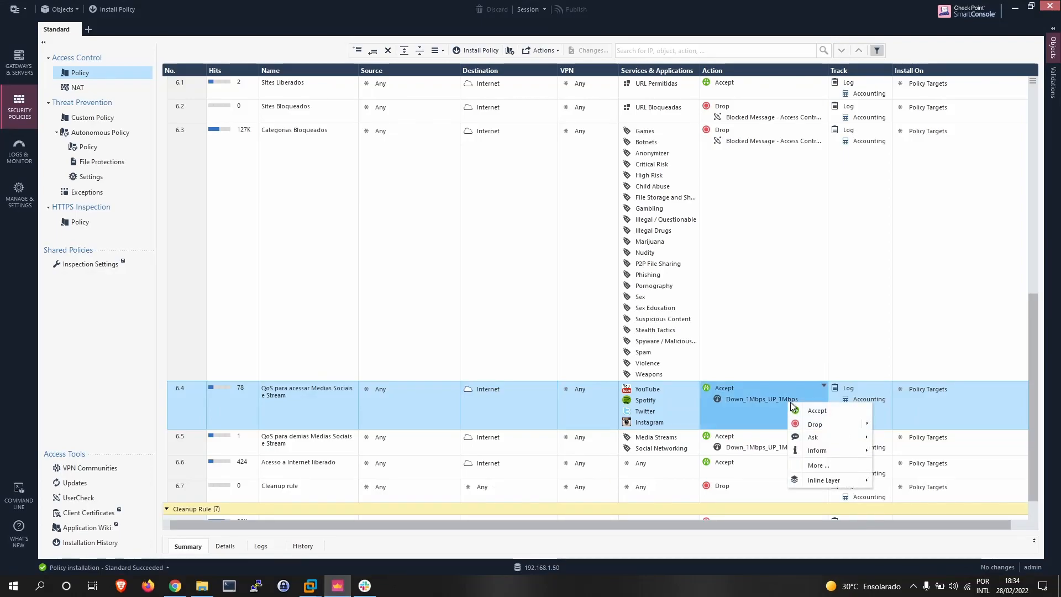
{"action": "left_click", "coordinate": [830, 469]}
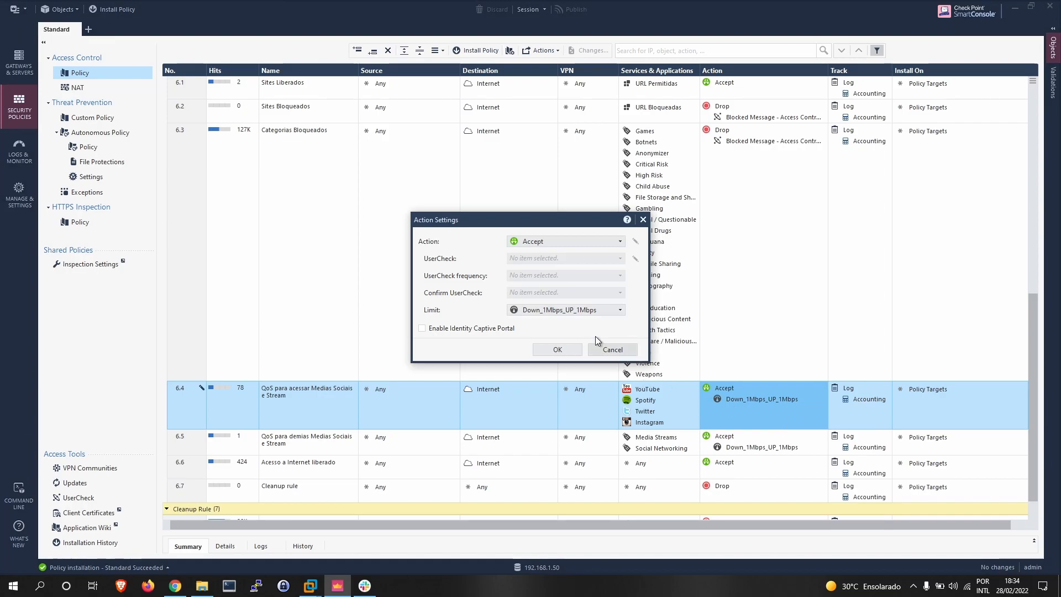
{"action": "left_click", "coordinate": [583, 314]}
{"action": "left_click", "coordinate": [562, 354]}
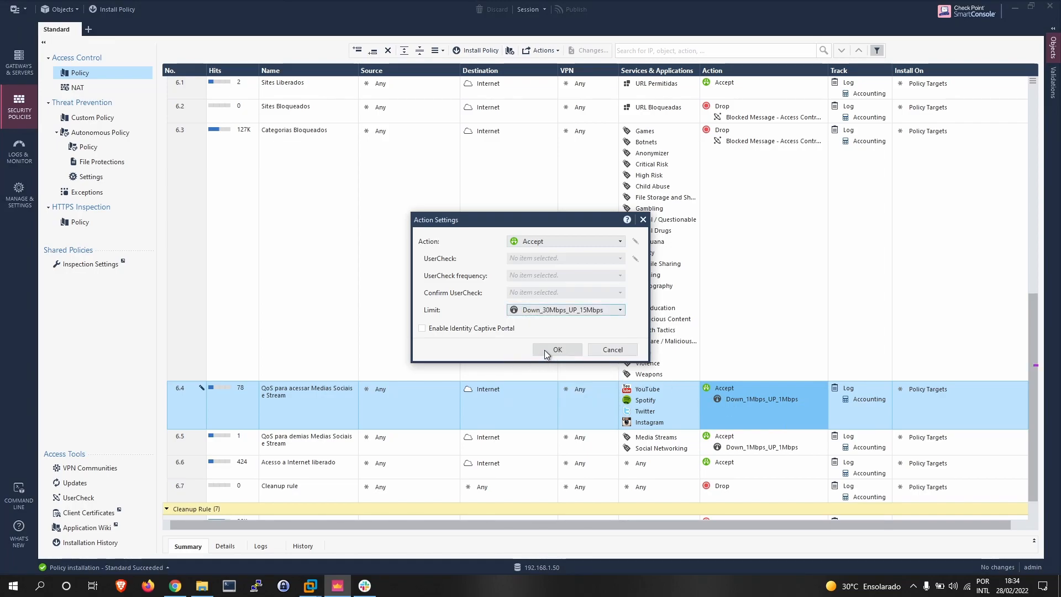
{"action": "left_click", "coordinate": [558, 350]}
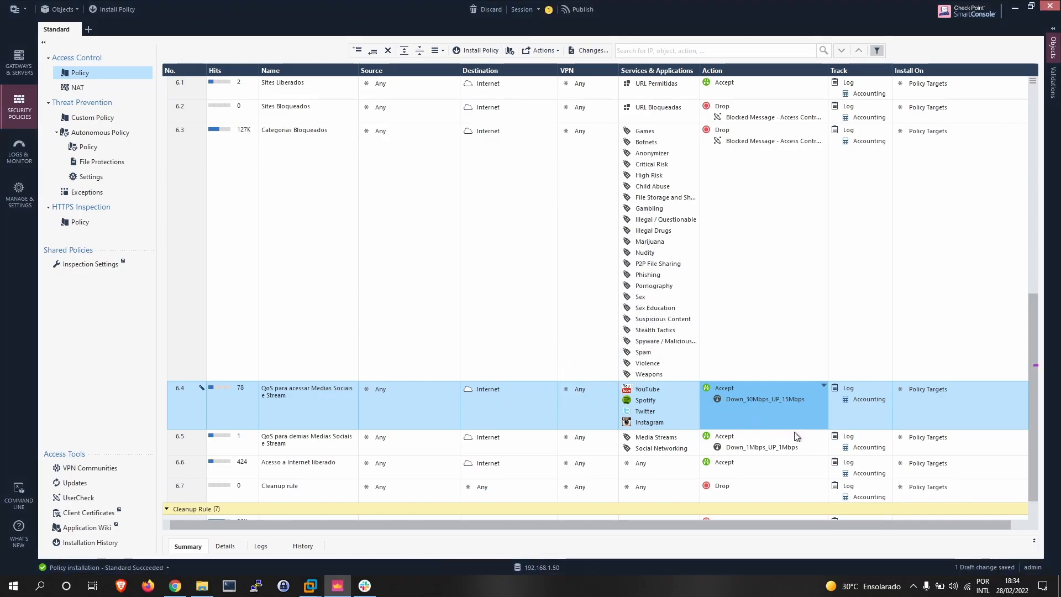
Set the action limit of rule 6.5 to Down_30Mbps_UP_15Mbps
{"action": "right_click", "coordinate": [815, 437]}
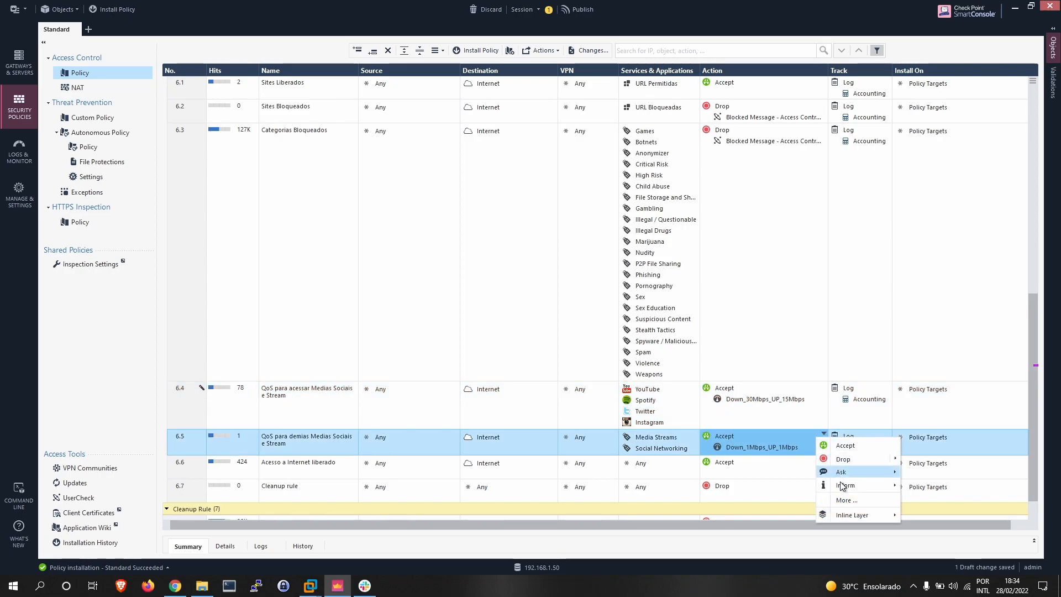
{"action": "left_click", "coordinate": [847, 500]}
{"action": "left_click", "coordinate": [594, 309]}
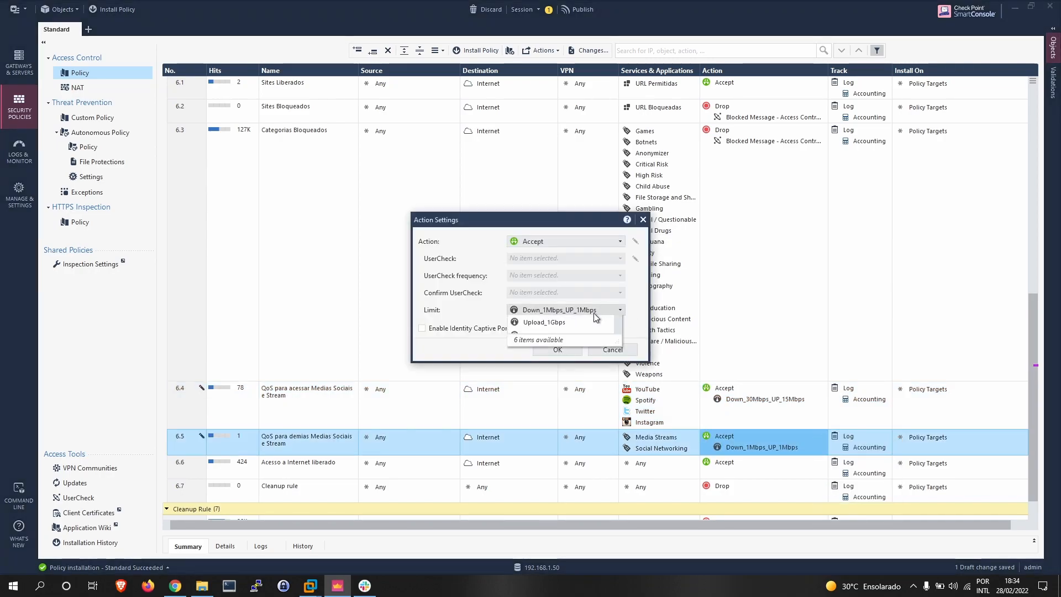
{"action": "left_click", "coordinate": [569, 355]}
{"action": "left_click", "coordinate": [568, 351]}
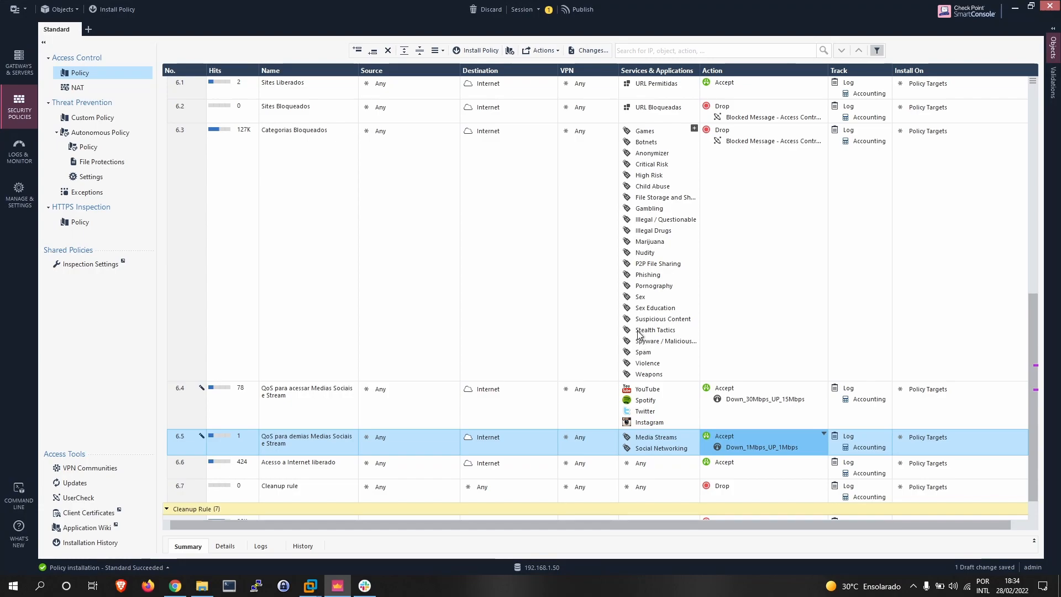
Publish the limit changes and install the Standard policy on fw-lab with Access Control and Threat Prevention
{"action": "left_click", "coordinate": [105, 11]}
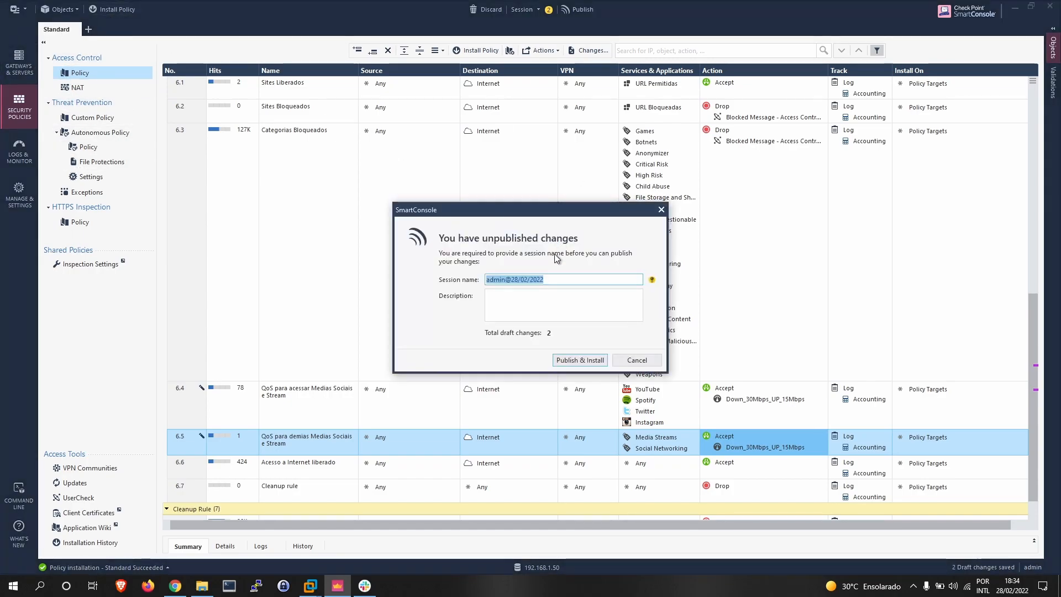
{"action": "left_click", "coordinate": [578, 363]}
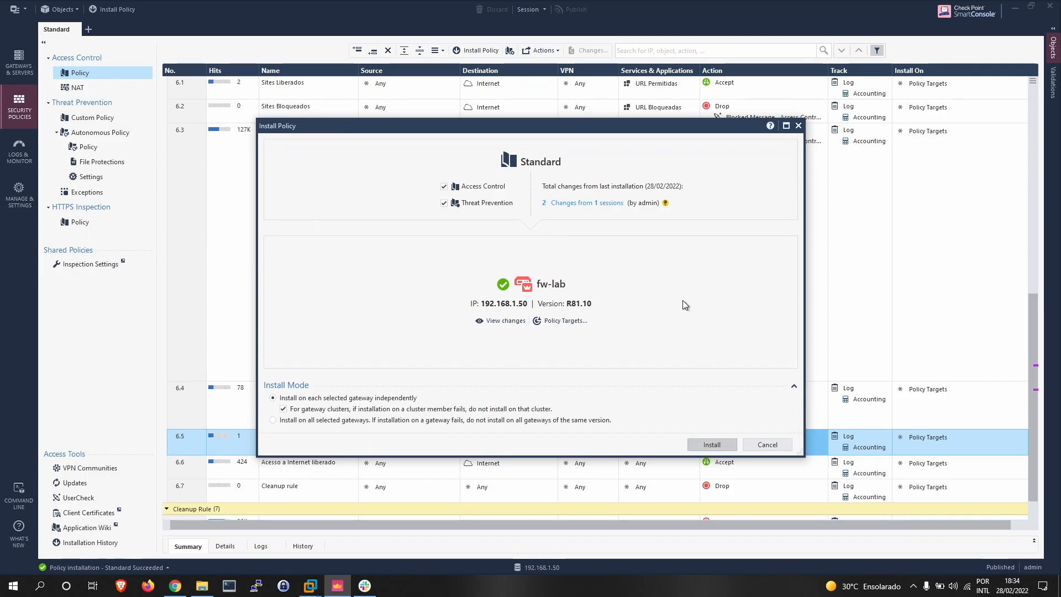
{"action": "key", "text": "Return"}
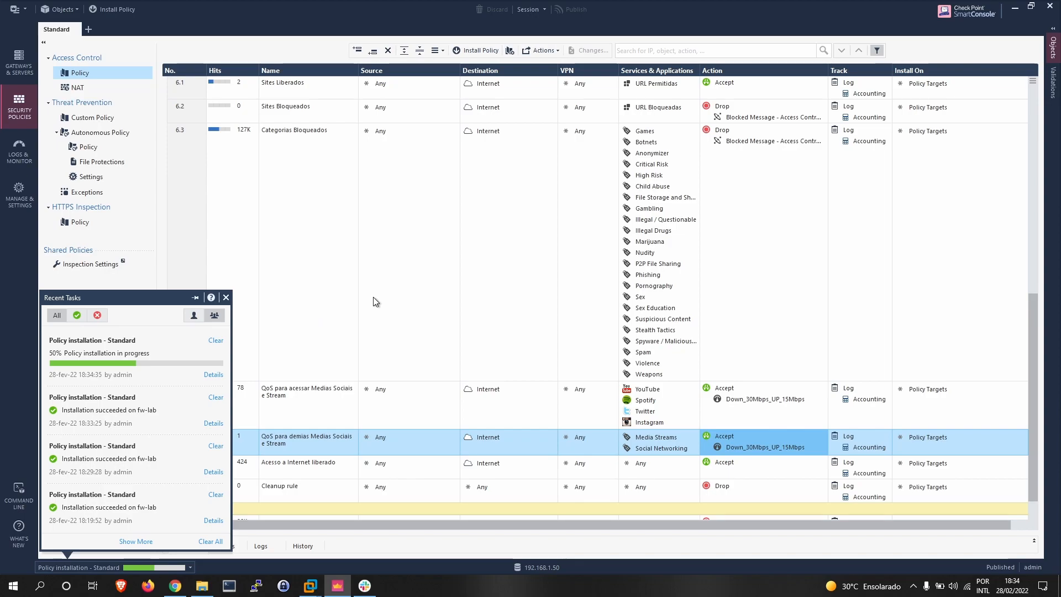
{"action": "left_click", "coordinate": [375, 363]}
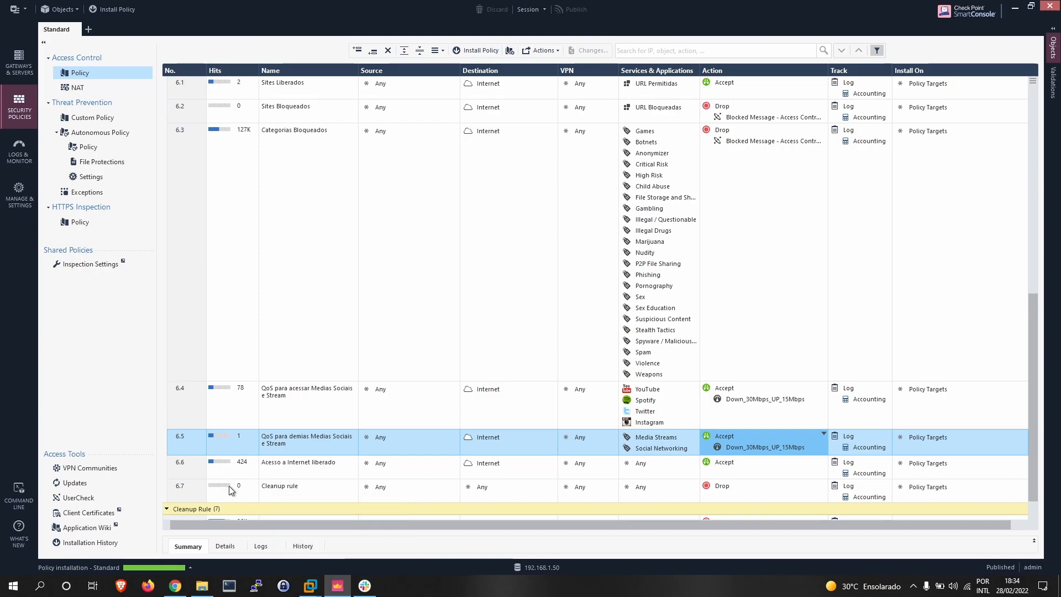
Switch to the Windows 10 virtual machine, skip the YouTube video ahead to about 1:02:00 to test playback, and pause it
{"action": "mouse_move", "coordinate": [310, 585]}
{"action": "left_click", "coordinate": [385, 516]}
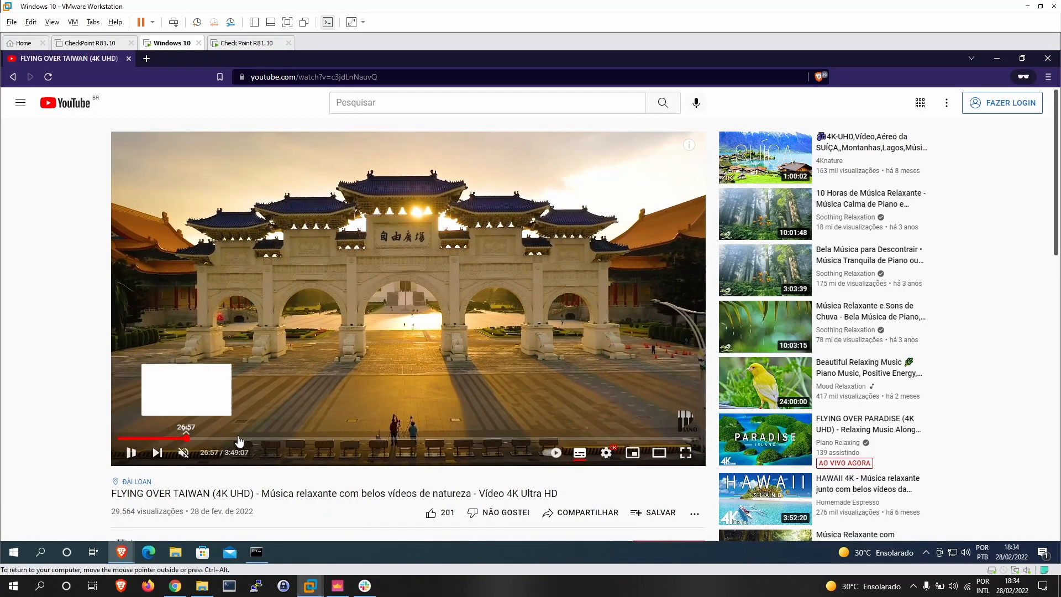
{"action": "left_click", "coordinate": [276, 439]}
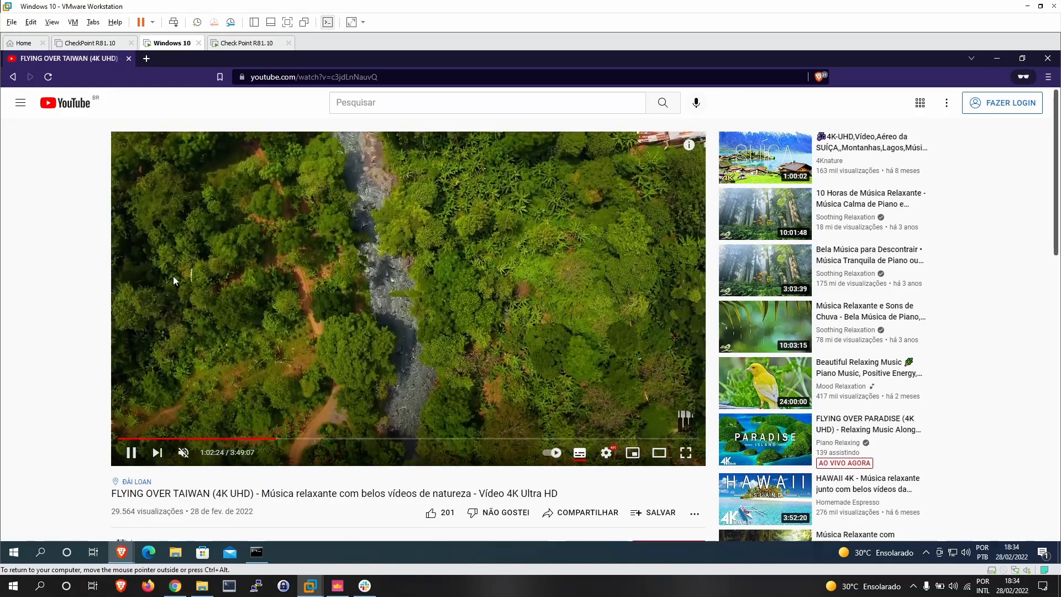
{"action": "left_click", "coordinate": [133, 454]}
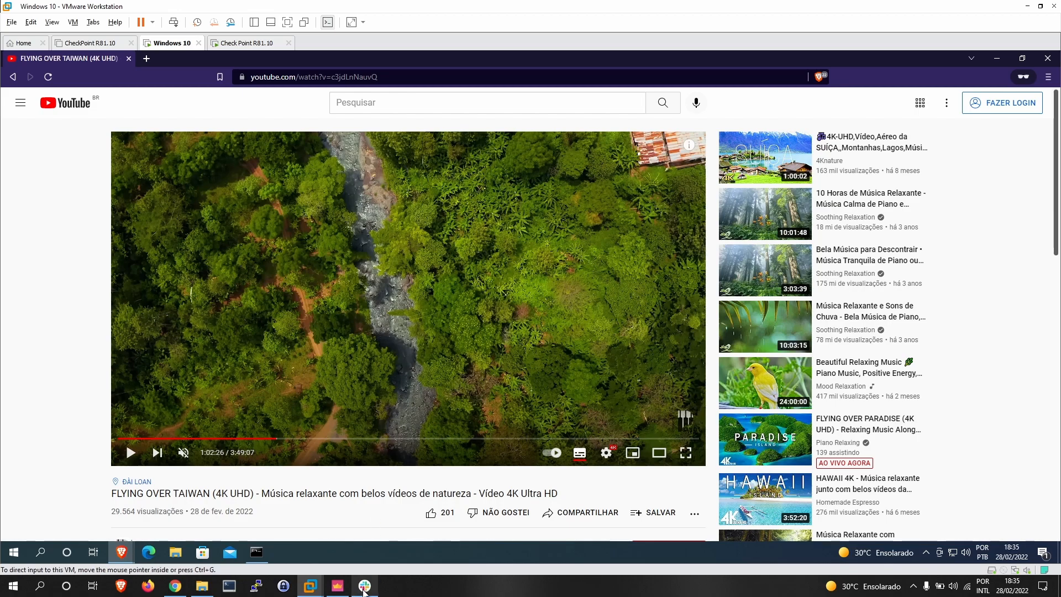
Return to SmartConsole and duplicate rule 6.4, pasting the copy directly below it
{"action": "mouse_move", "coordinate": [364, 592]}
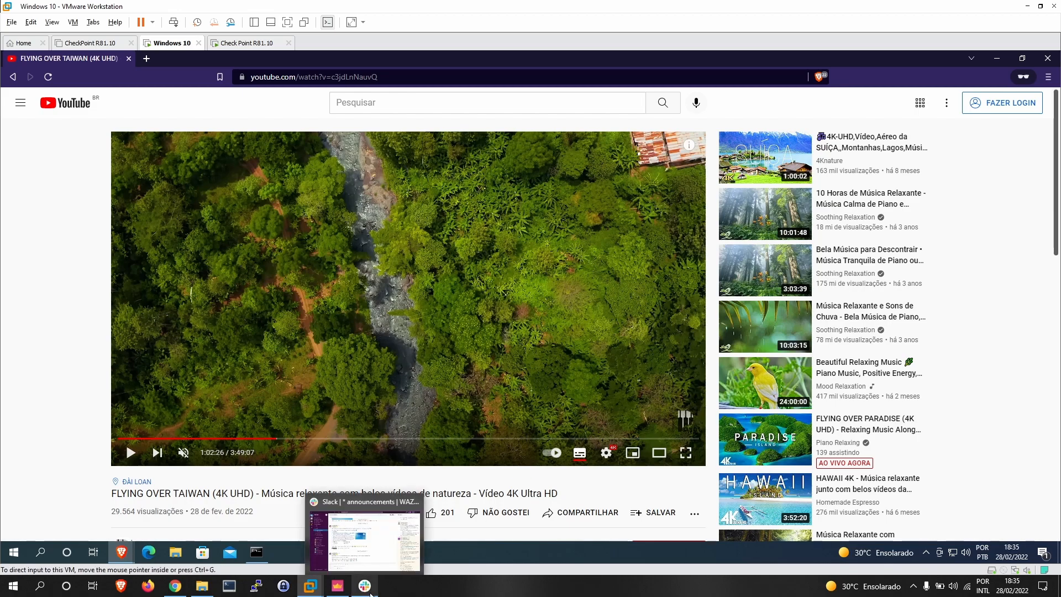
{"action": "left_click", "coordinate": [338, 586]}
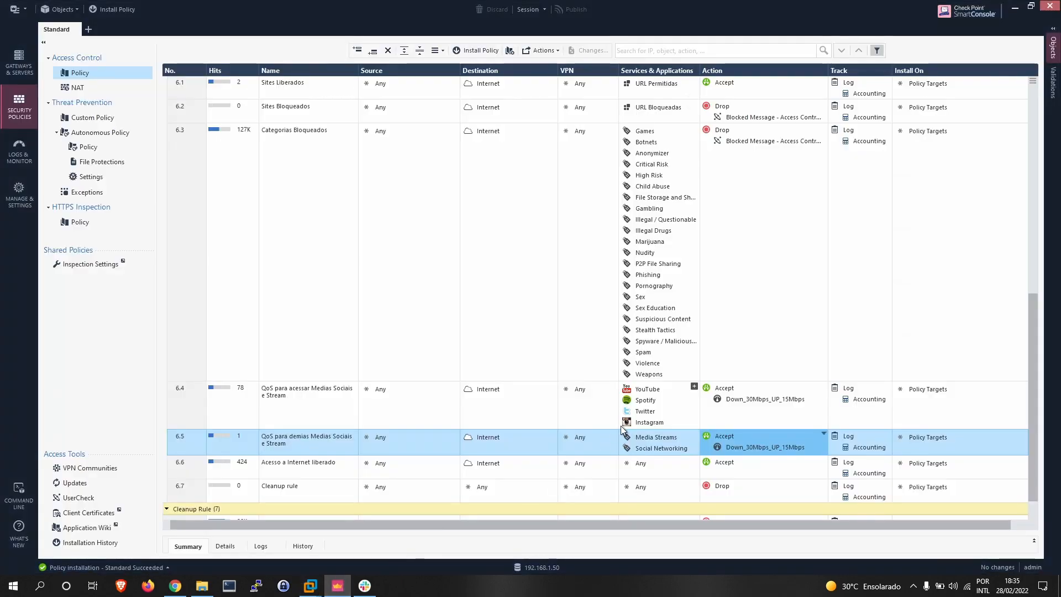
{"action": "left_click", "coordinate": [640, 391]}
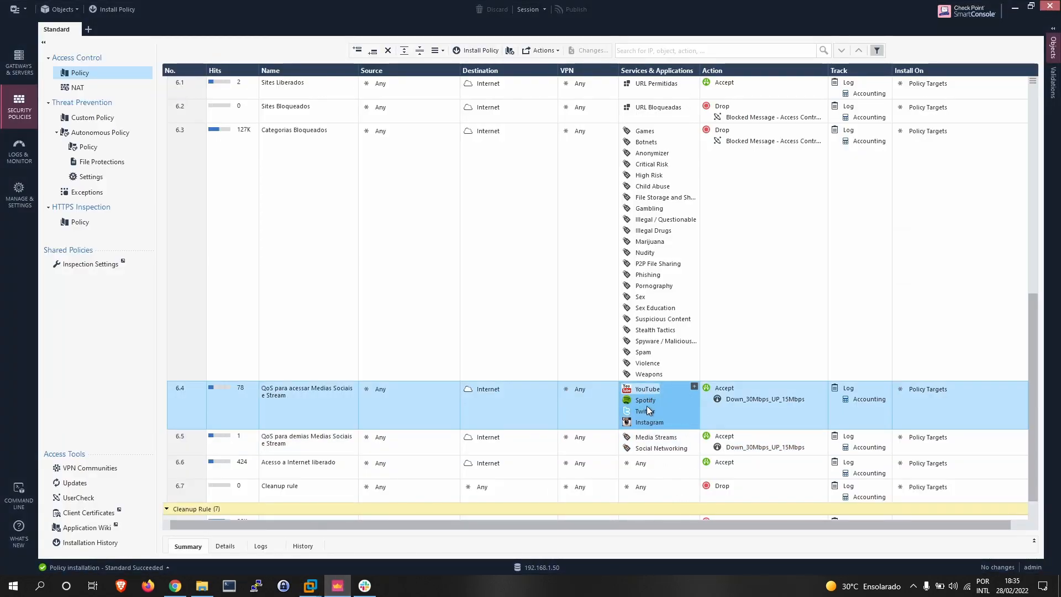
{"action": "double_click", "coordinate": [300, 396]}
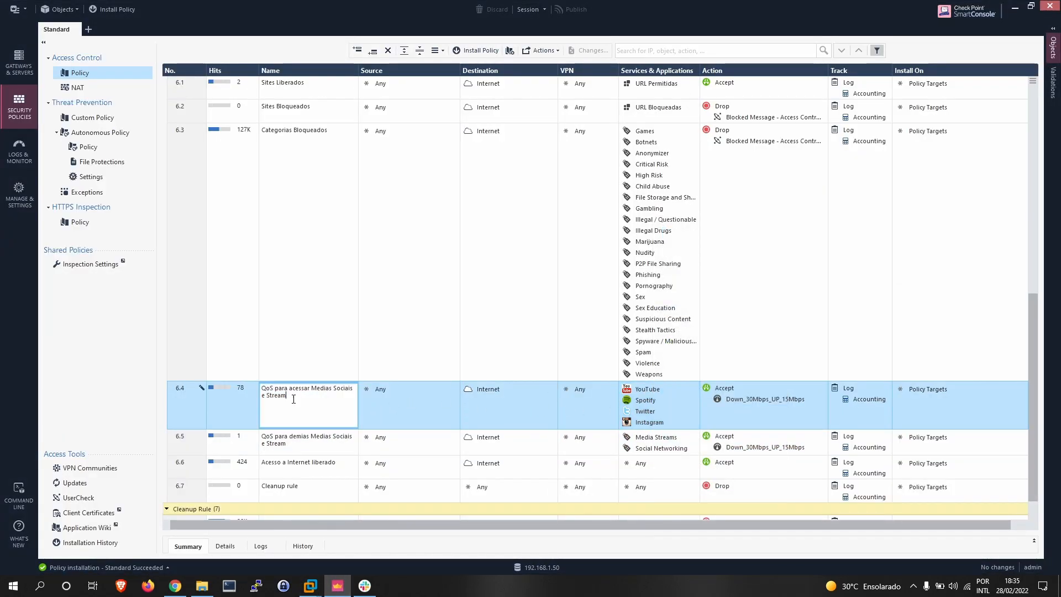
{"action": "right_click", "coordinate": [178, 399]}
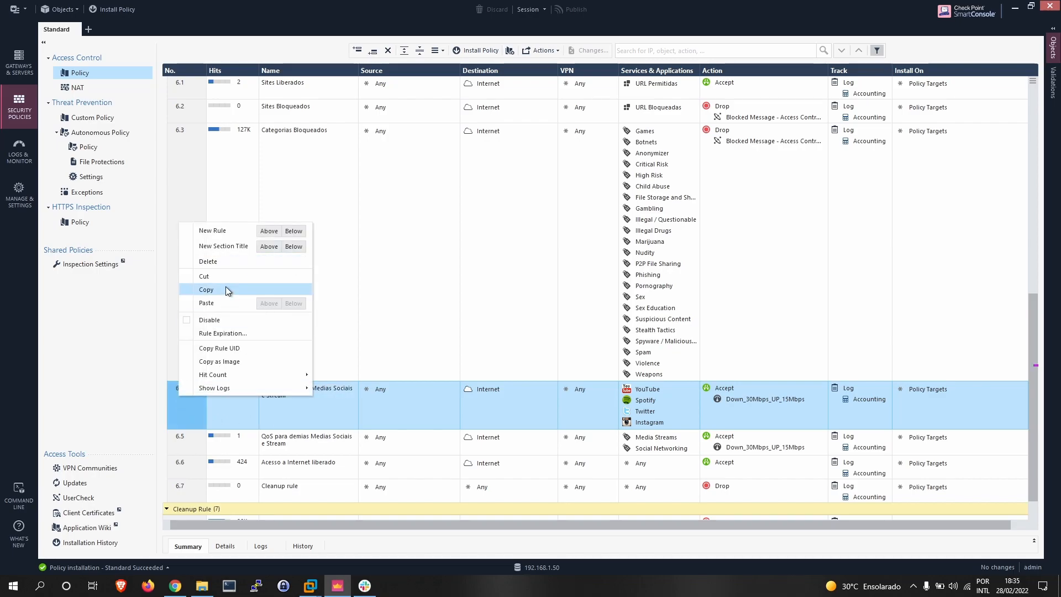
{"action": "left_click", "coordinate": [195, 291]}
{"action": "right_click", "coordinate": [188, 402]}
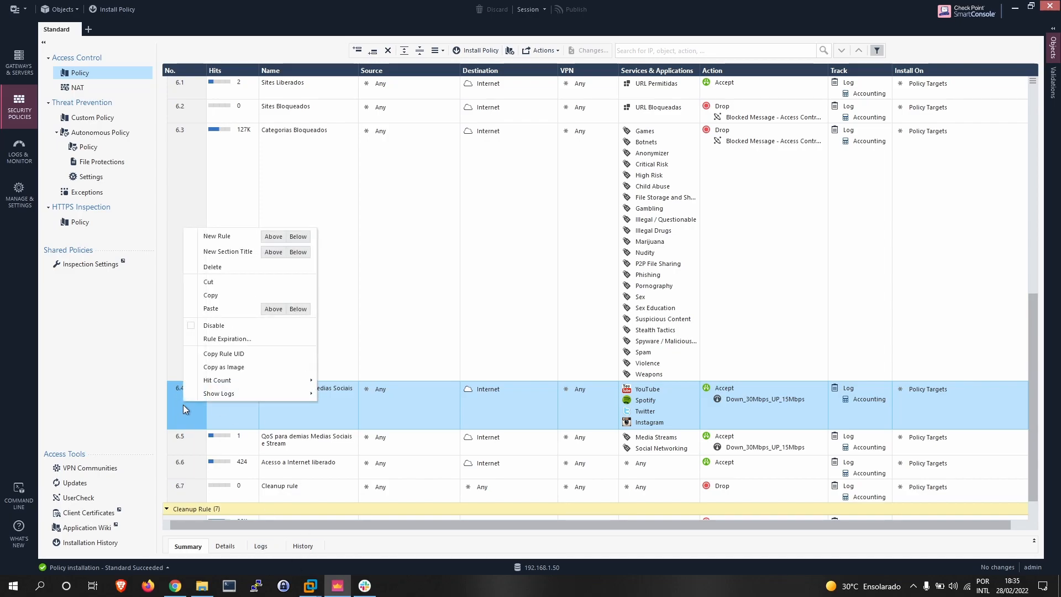
{"action": "left_click", "coordinate": [288, 313]}
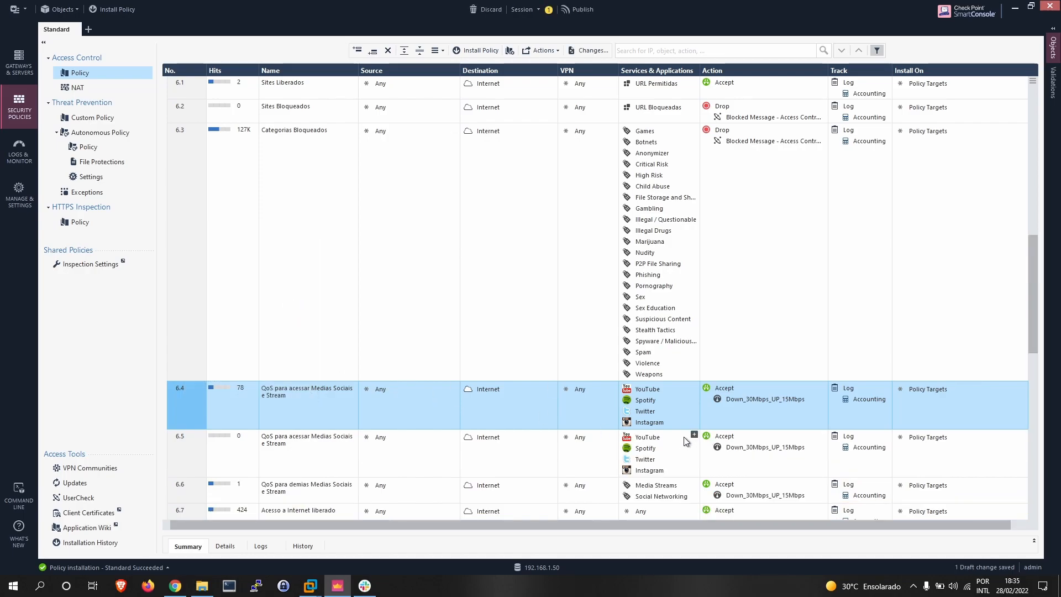
Remove YouTube, Twitter and Instagram from the services and applications of the duplicated rule 6.5, keeping only Spotify
{"action": "left_click", "coordinate": [643, 411]}
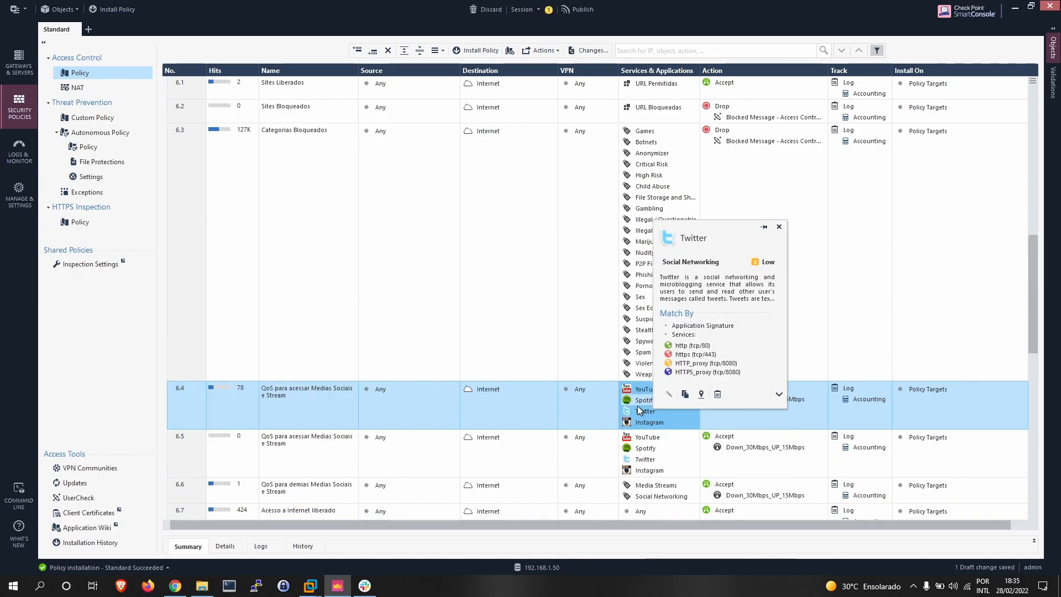
{"action": "left_click", "coordinate": [654, 440]}
{"action": "key", "text": "Delete"}
{"action": "left_click", "coordinate": [652, 450]}
{"action": "key", "text": "Delete"}
{"action": "left_click", "coordinate": [647, 448]}
{"action": "key", "text": "Delete"}
Find Deezer among the applications and sites and add it to the services and applications of rule 6.5
{"action": "left_click", "coordinate": [694, 434]}
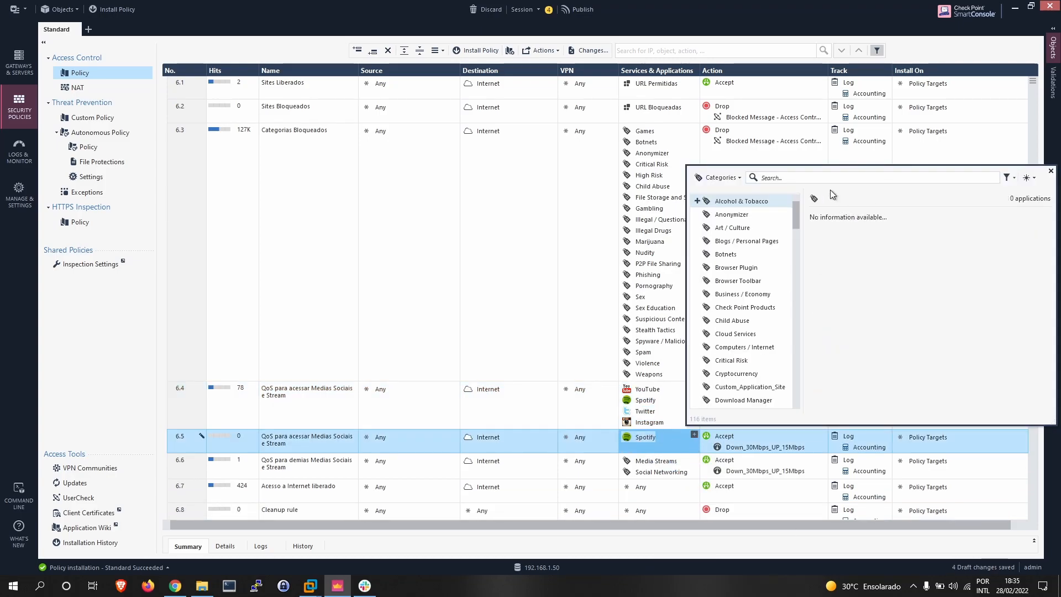
{"action": "type", "text": "dee"}
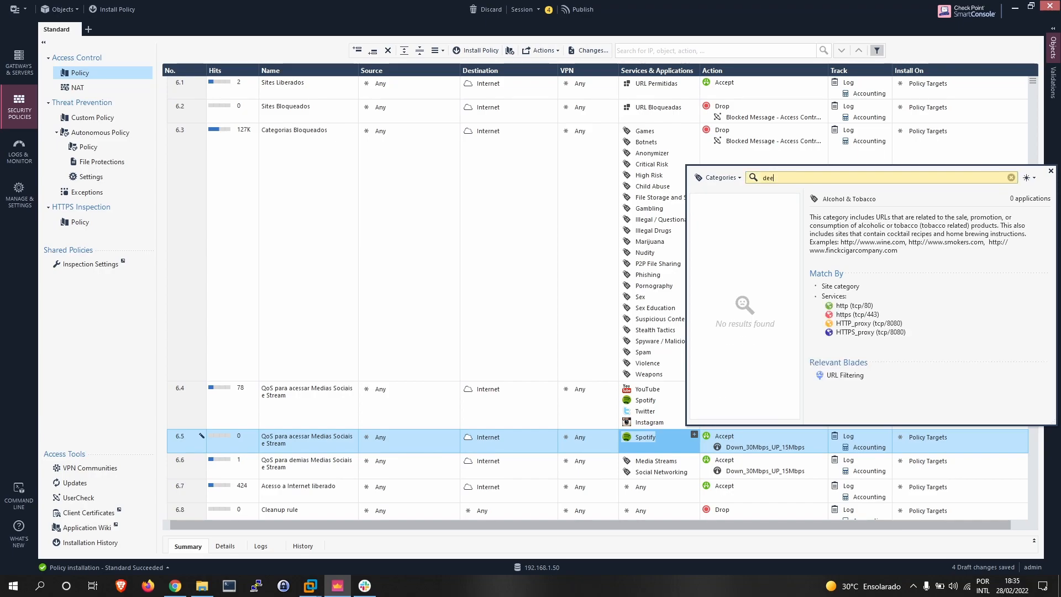
{"action": "type", "text": "z"}
{"action": "left_click", "coordinate": [725, 183]}
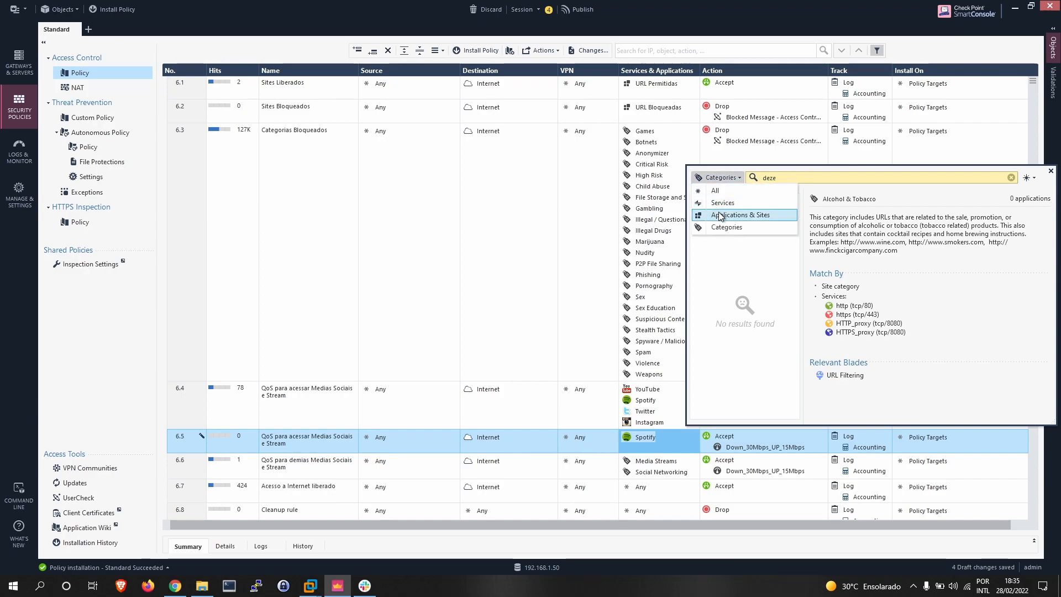
{"action": "left_click", "coordinate": [738, 215]}
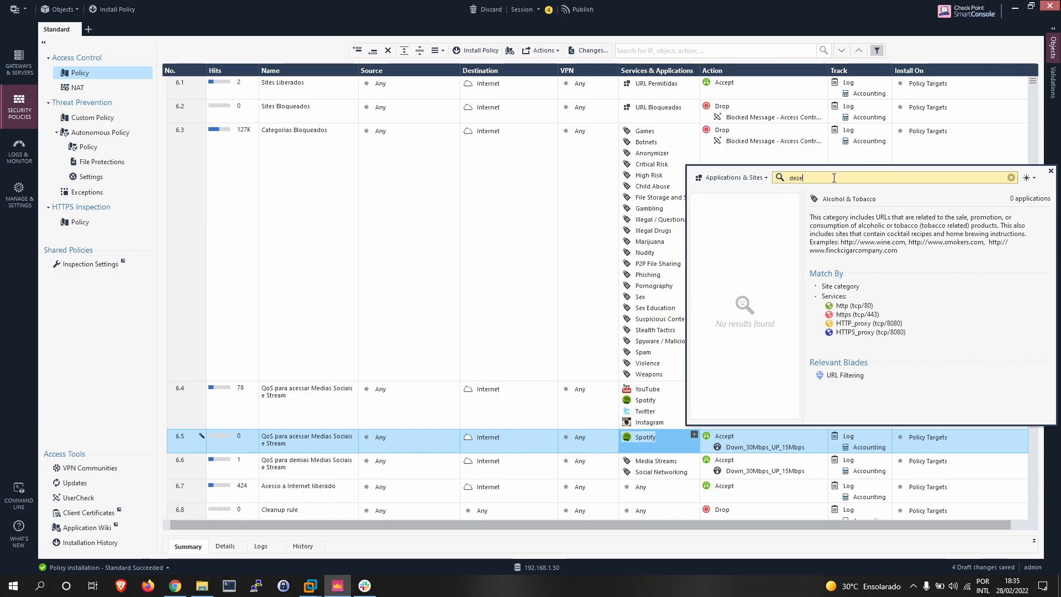
{"action": "type", "text": "e"}
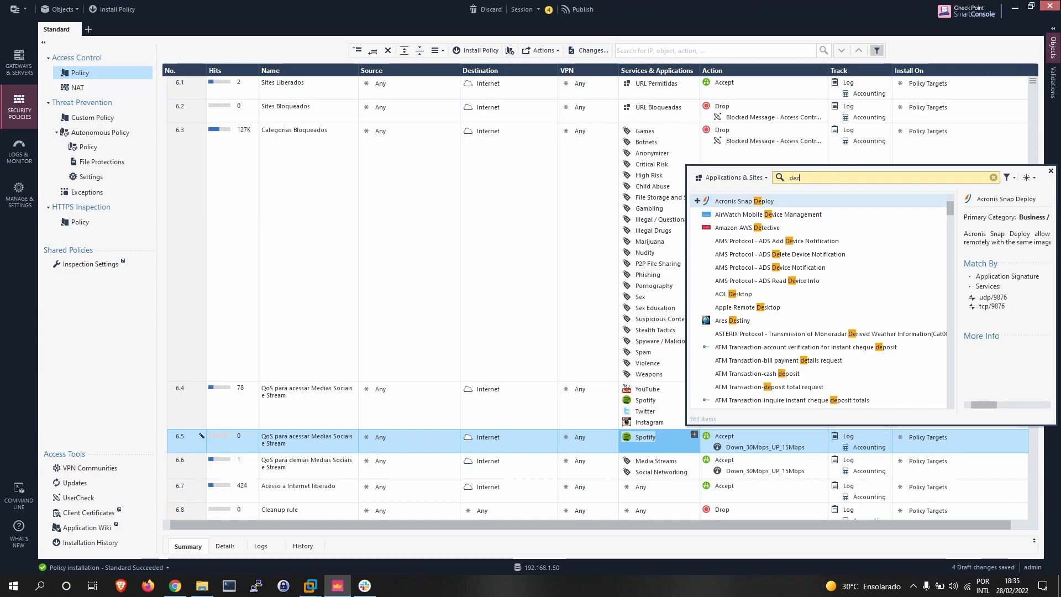
{"action": "type", "text": "z"}
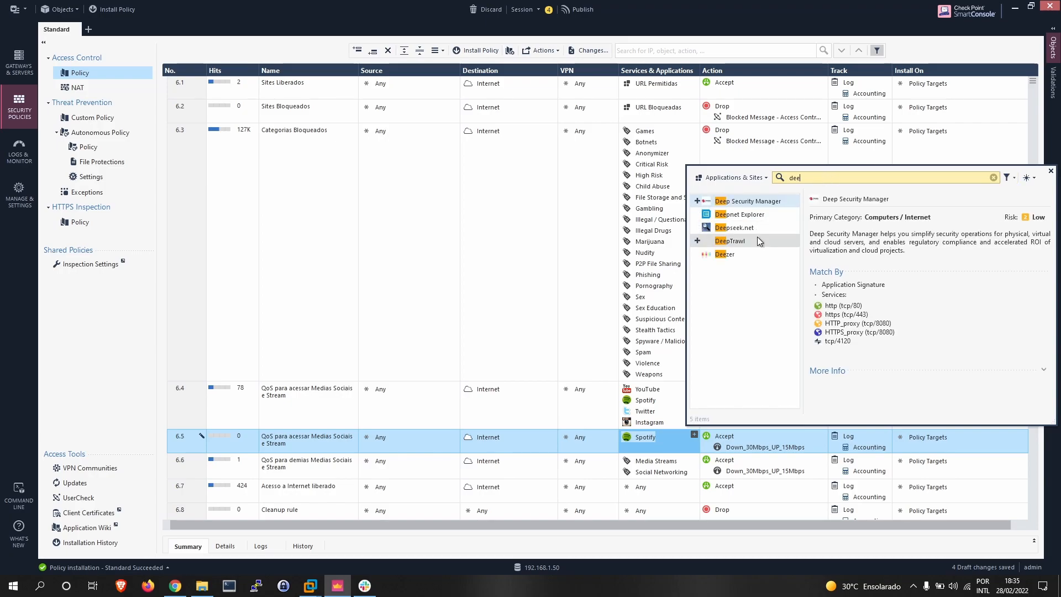
{"action": "left_click", "coordinate": [697, 254]}
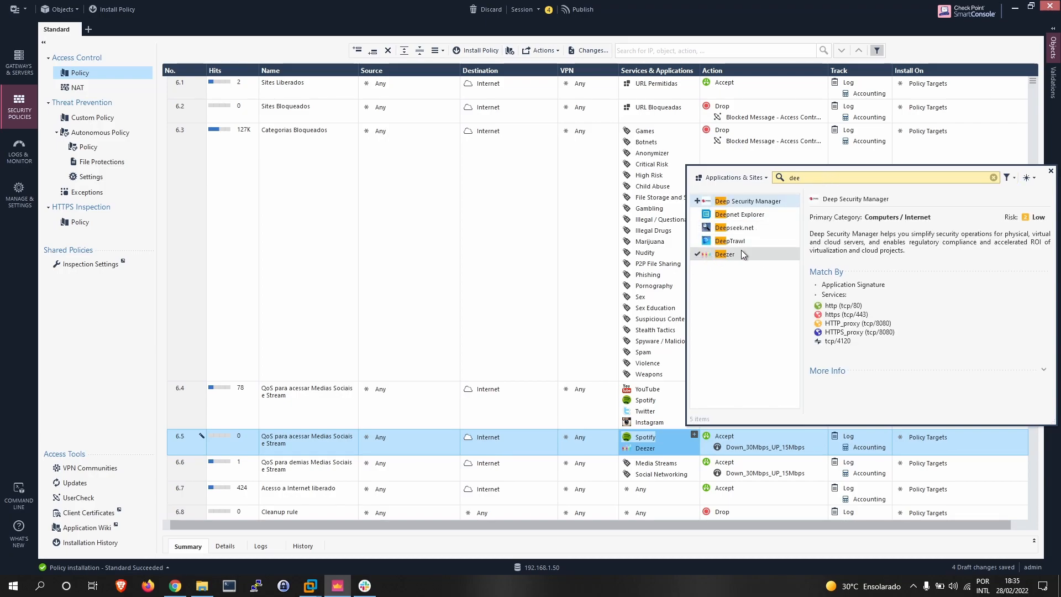
{"action": "left_click", "coordinate": [1050, 171]}
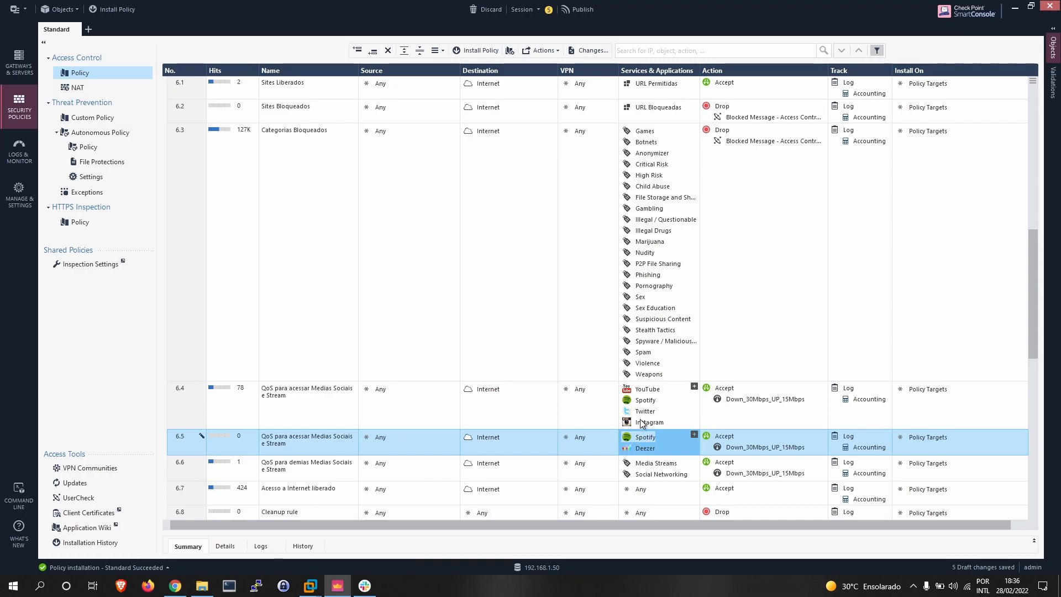
Replace Spotify with Facebook and Facebook Messenger in the services and applications of rule 6.4
{"action": "left_click", "coordinate": [645, 400]}
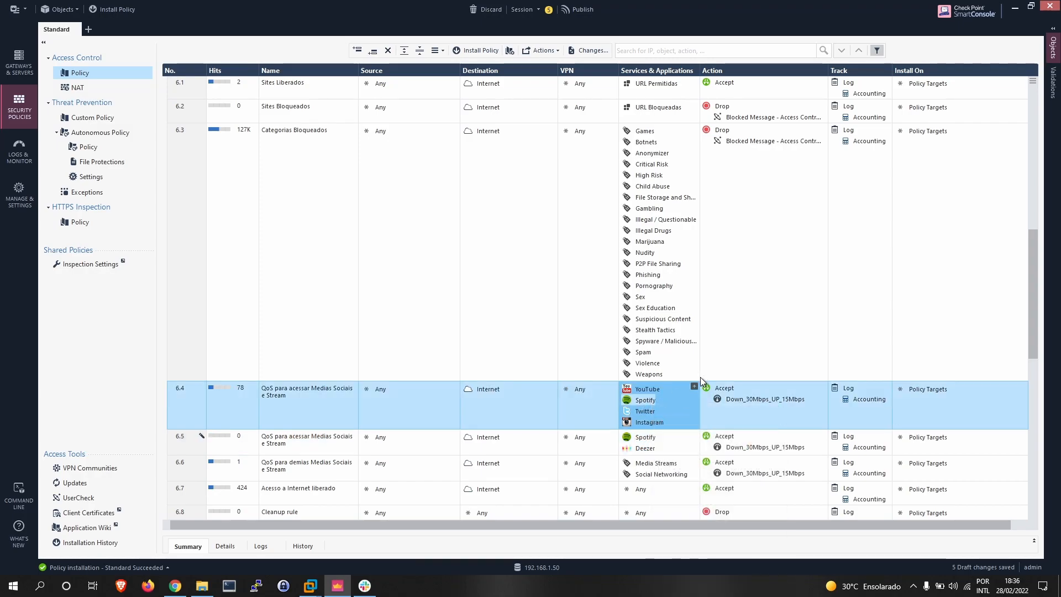
{"action": "key", "text": "Delete"}
{"action": "left_click", "coordinate": [694, 386]}
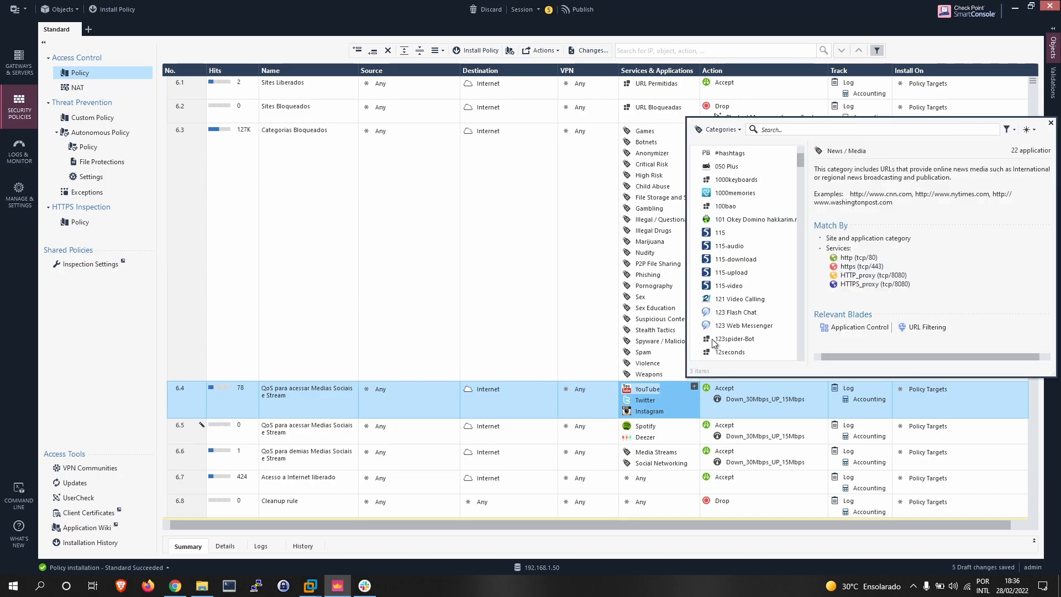
{"action": "type", "text": "facebook"}
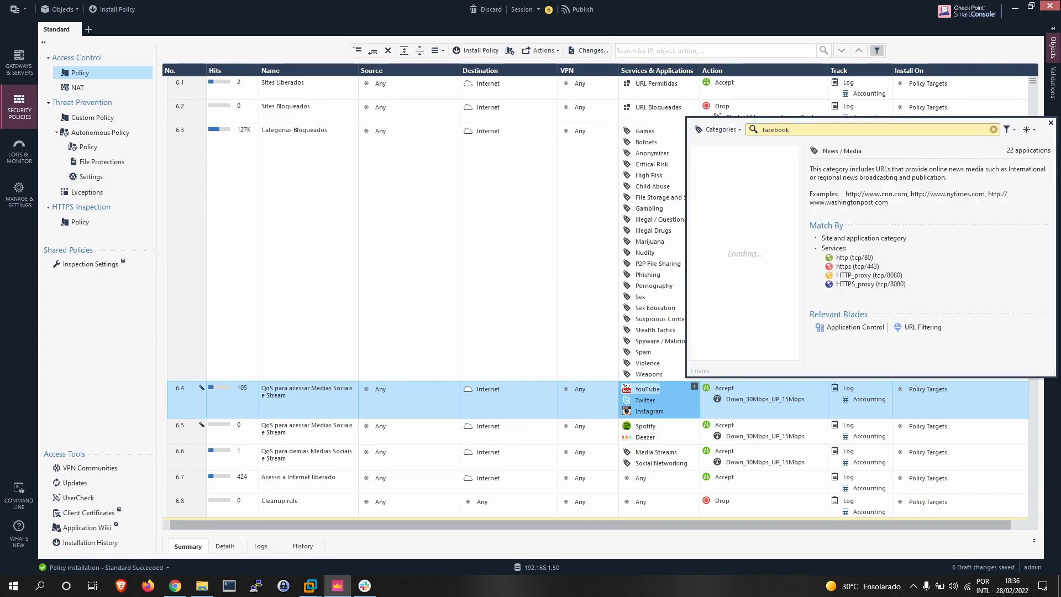
{"action": "left_click", "coordinate": [696, 153]}
{"action": "left_click_drag", "start_coordinate": [803, 130], "coordinate": [753, 131]}
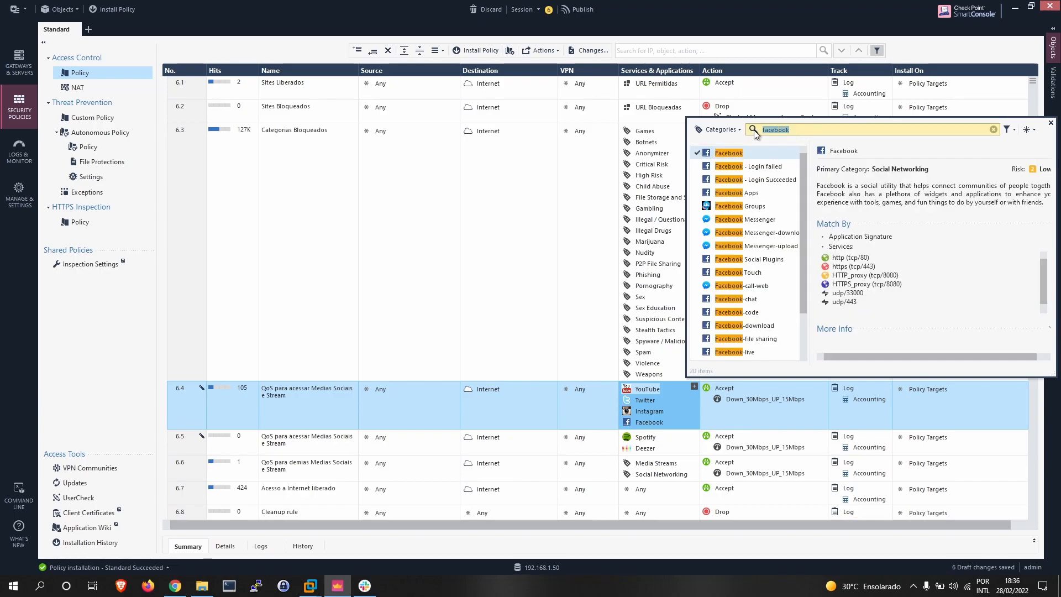
{"action": "left_click_drag", "start_coordinate": [803, 177], "coordinate": [806, 273]}
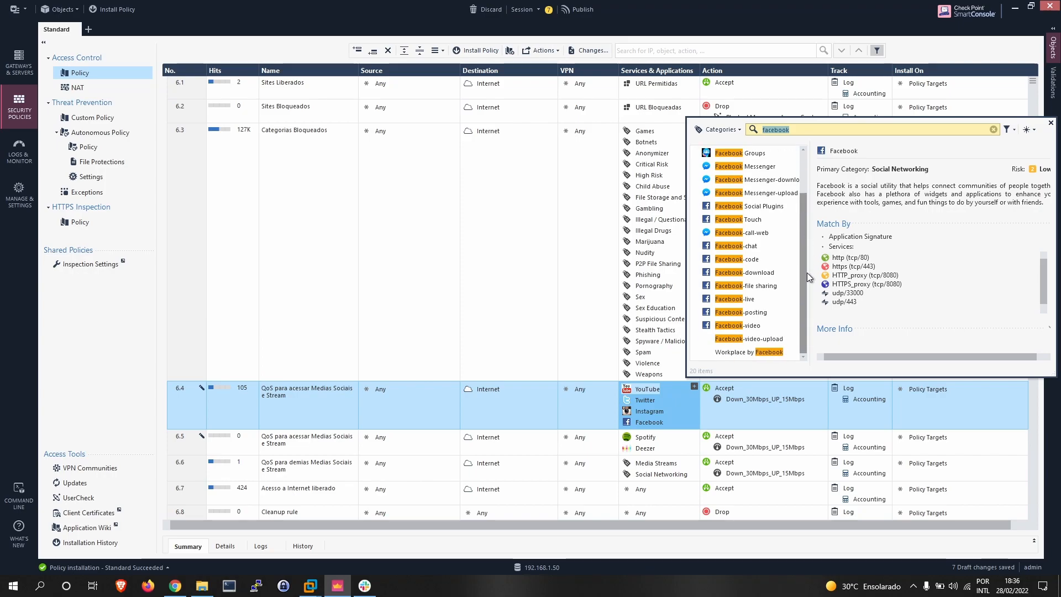
{"action": "left_click", "coordinate": [697, 166]}
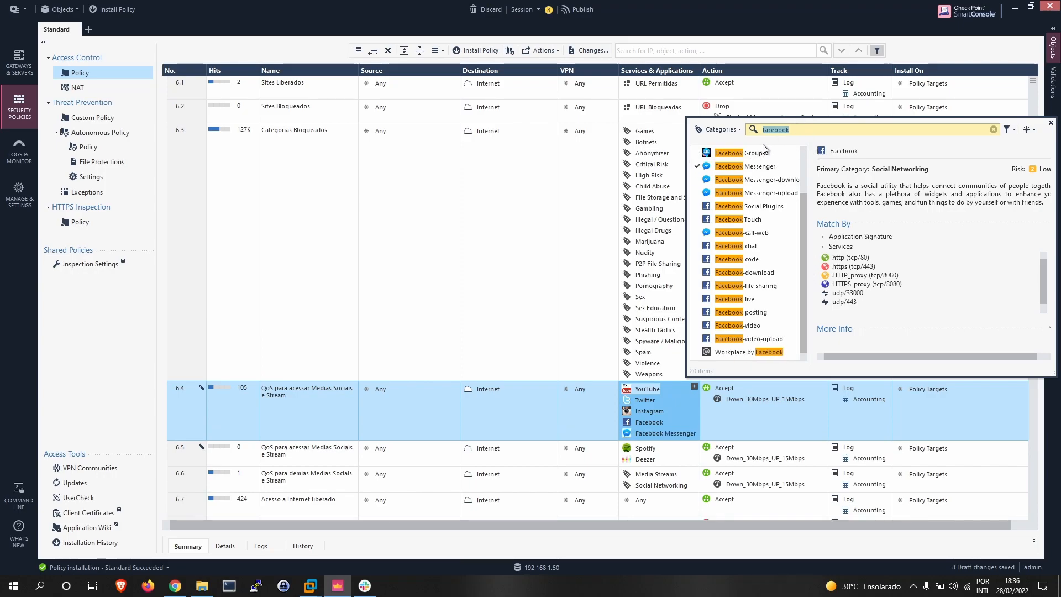
Search for "what" and add WhatsApp Messenger to the services and applications of rule 6.4
{"action": "type", "text": "what"}
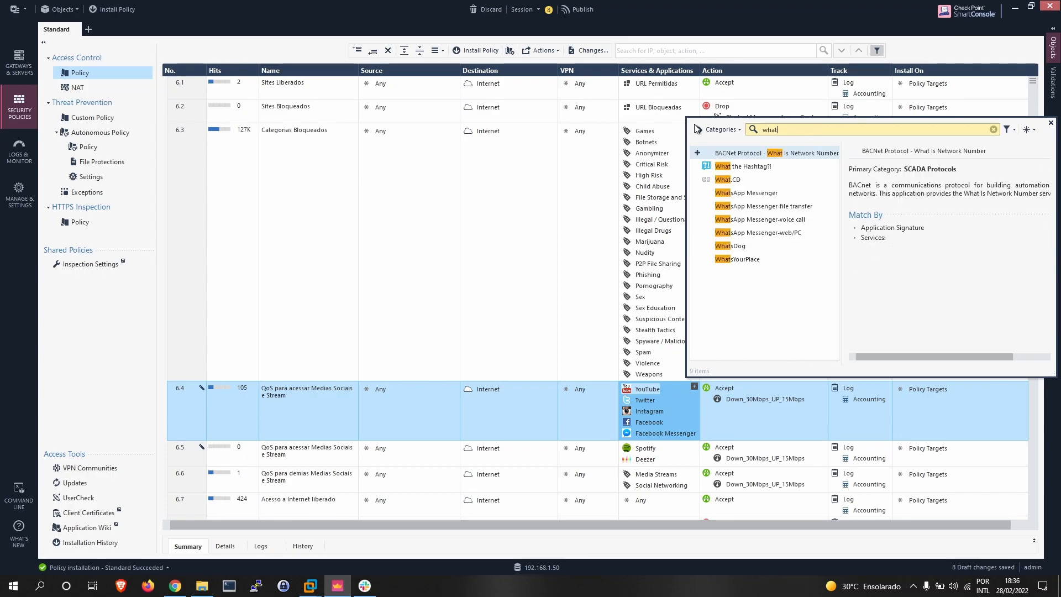
{"action": "left_click", "coordinate": [697, 192]}
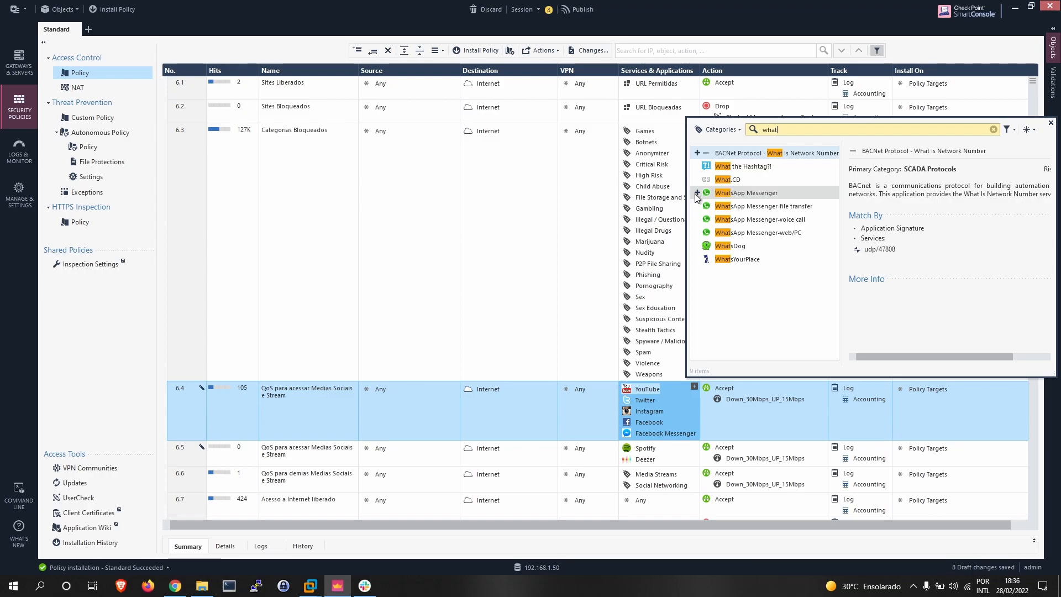
{"action": "left_click", "coordinate": [1050, 122]}
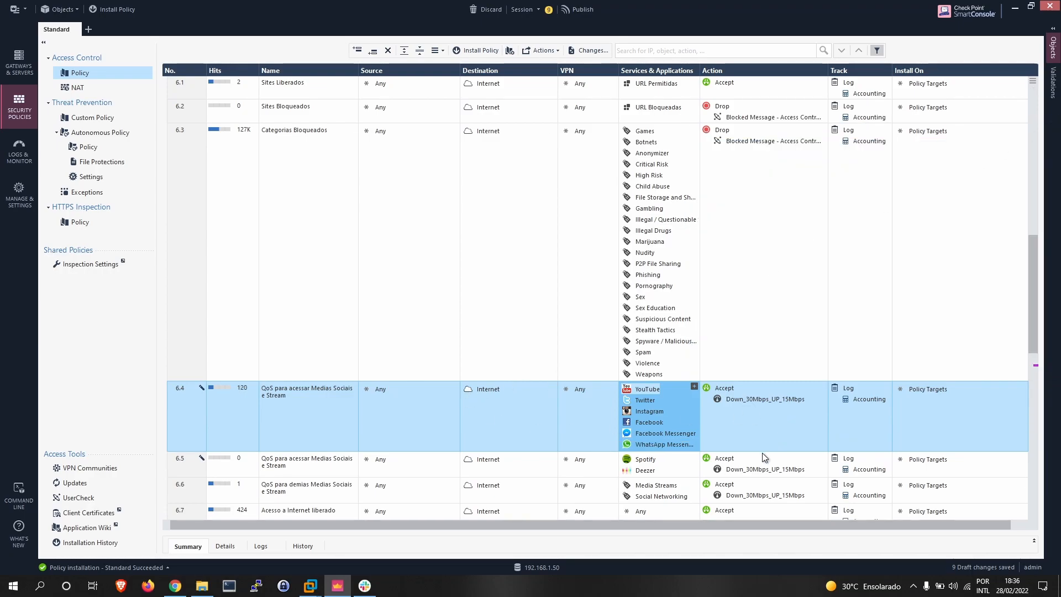
Clone the Down_30Mbps_UP_15Mbps limit object and name the copy Down_10Mbps_UP_5Mbps
{"action": "left_click", "coordinate": [820, 457]}
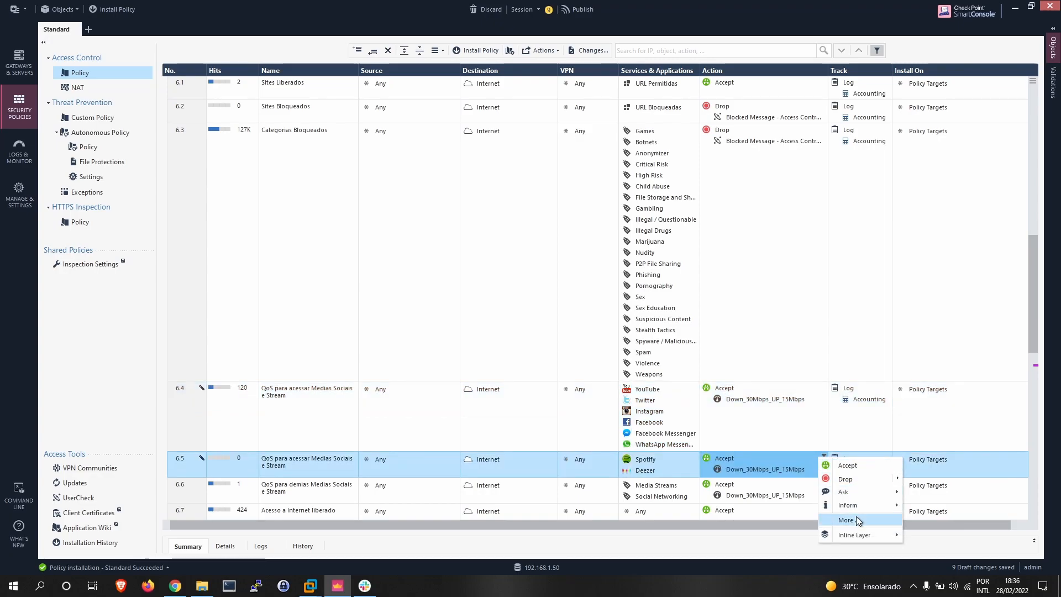
{"action": "left_click", "coordinate": [1053, 40]}
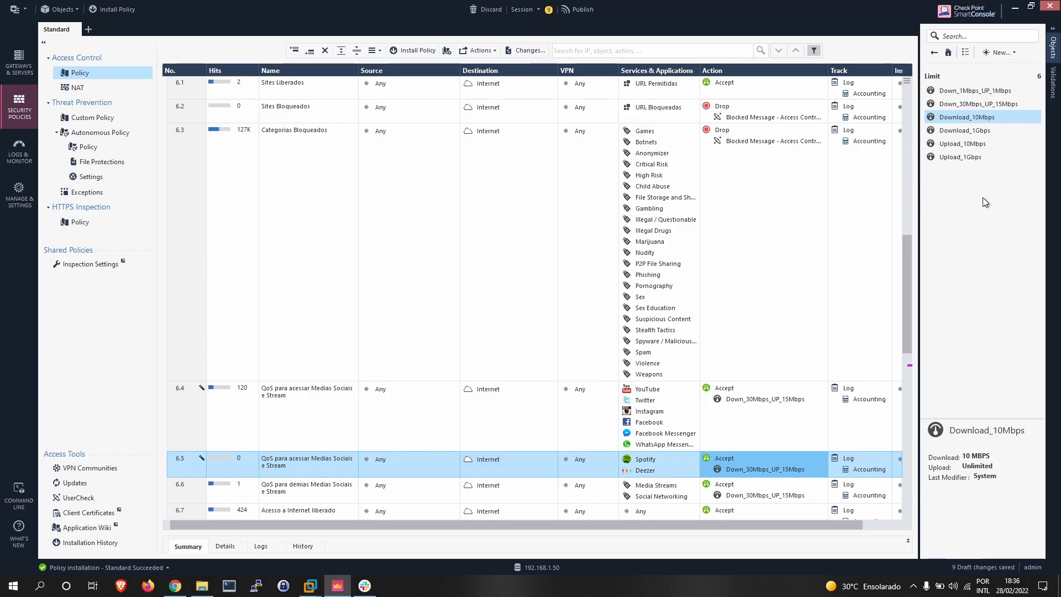
{"action": "right_click", "coordinate": [989, 105]}
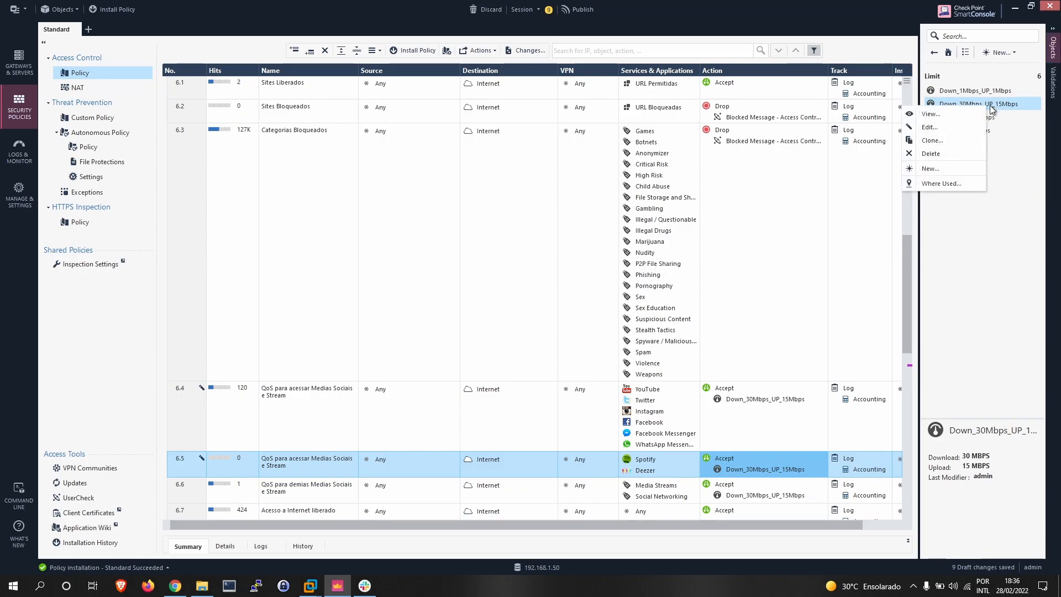
{"action": "left_click", "coordinate": [939, 140]}
{"action": "left_click", "coordinate": [512, 232]}
{"action": "left_click", "coordinate": [512, 232]}
{"action": "key", "text": "BackSpace"}
{"action": "key", "text": "BackSpace"}
{"action": "type", "text": "10Mbps_UP_15Mbps_Clone"}
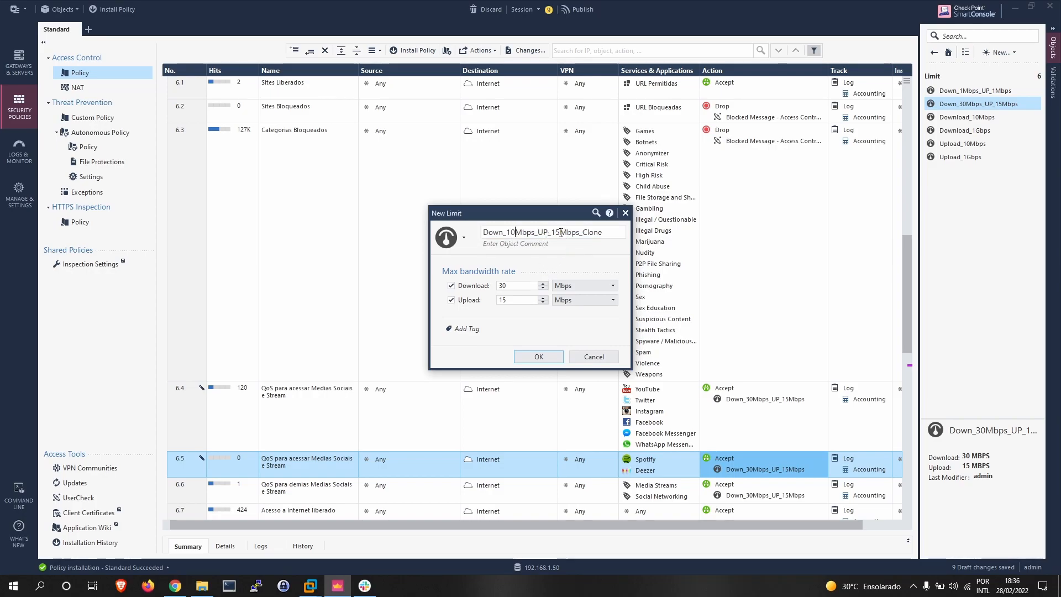
{"action": "key", "text": "BackSpace"}
{"action": "left_click", "coordinate": [605, 231]}
{"action": "left_click_drag", "start_coordinate": [605, 231], "coordinate": [575, 232]}
{"action": "key", "text": "BackSpace"}
Set the cloned limit's maximum bandwidth to 10 Mbps download and 5 Mbps upload, and save it
{"action": "left_click_drag", "start_coordinate": [529, 302], "coordinate": [476, 287]}
{"action": "type", "text": "5"}
{"action": "type", "text": "10"}
{"action": "left_click", "coordinate": [535, 356]}
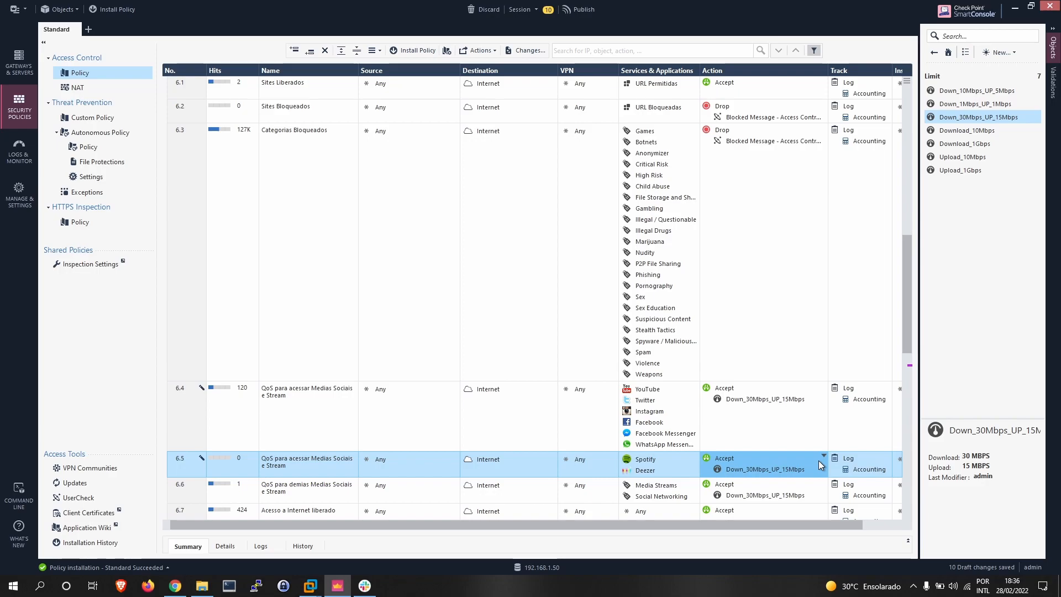
Apply the Down_10Mbps_UP_5Mbps limit to the Accept action of rule 6.5
{"action": "left_click", "coordinate": [818, 460]}
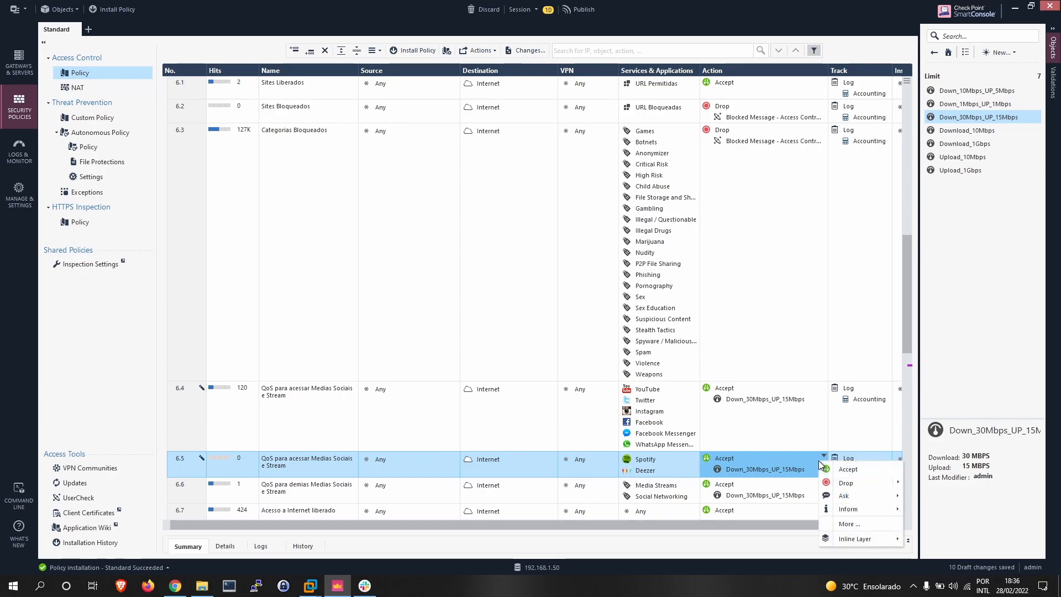
{"action": "left_click", "coordinate": [844, 524]}
{"action": "left_click", "coordinate": [536, 313]}
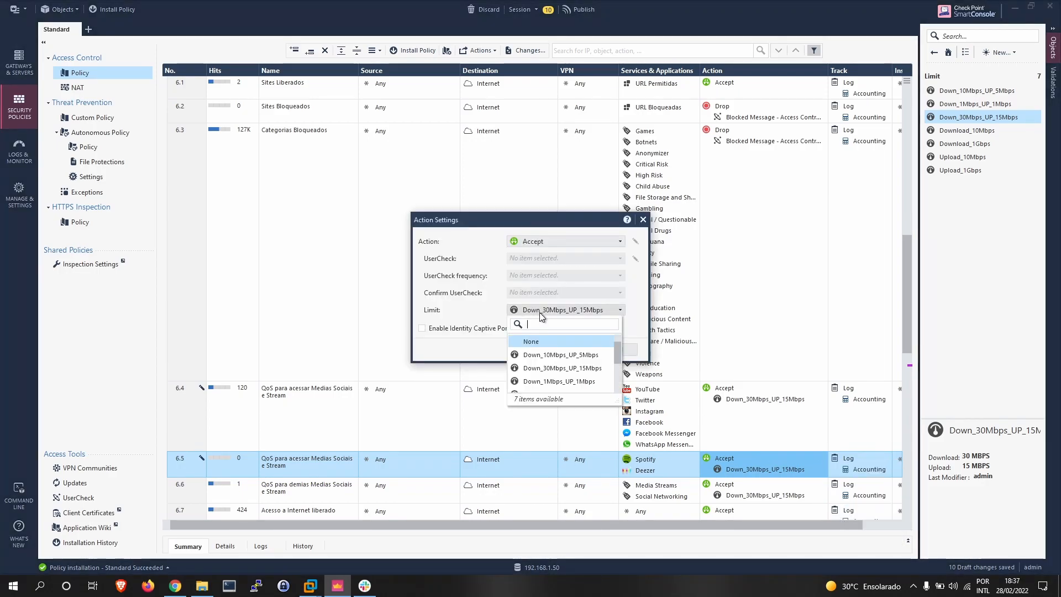
{"action": "left_click", "coordinate": [581, 354]}
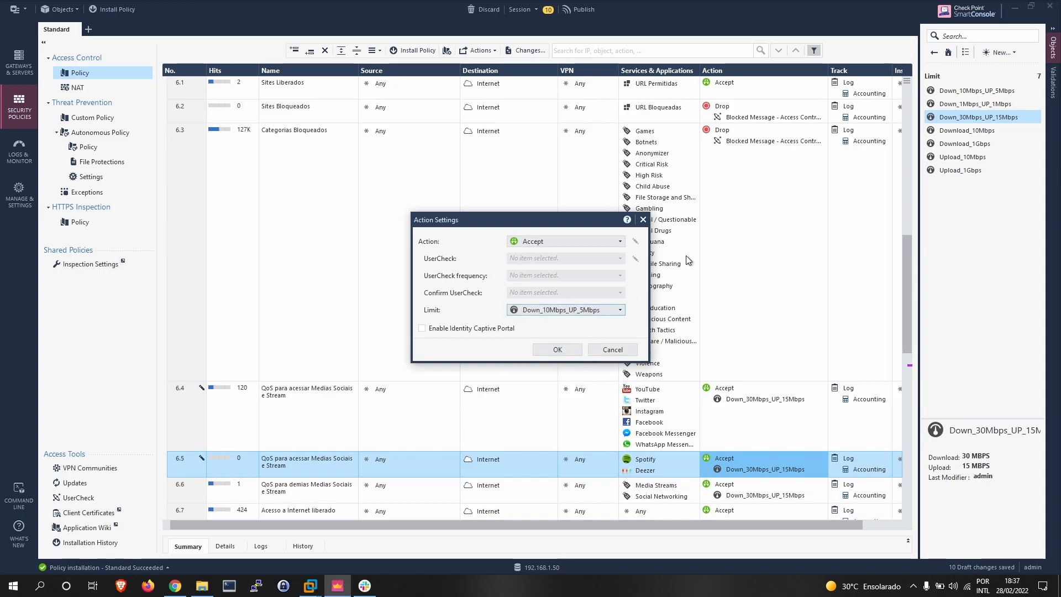
{"action": "left_click", "coordinate": [556, 349]}
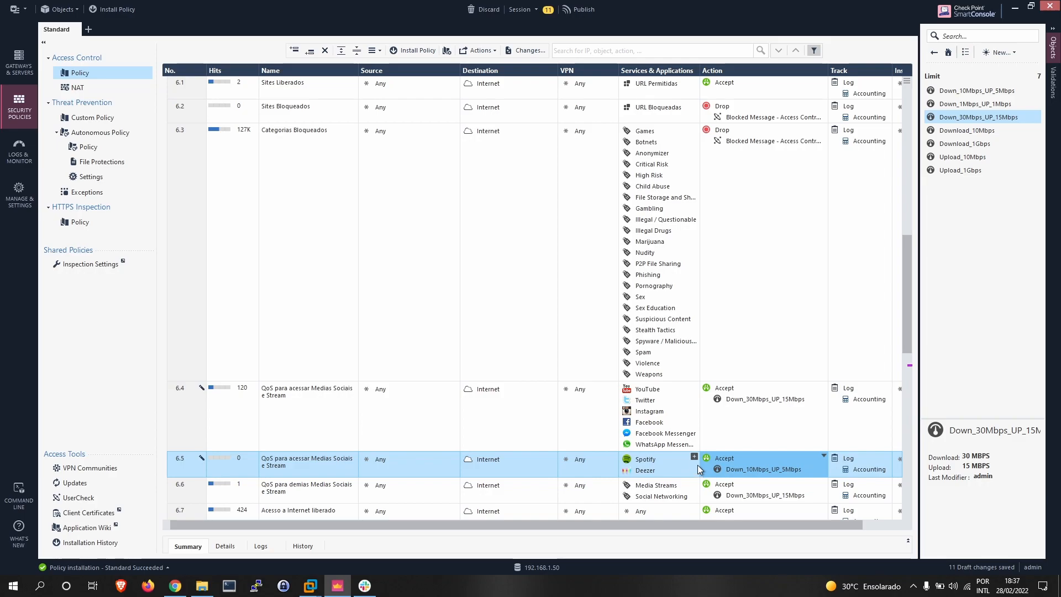
{"action": "mouse_move", "coordinate": [645, 461]}
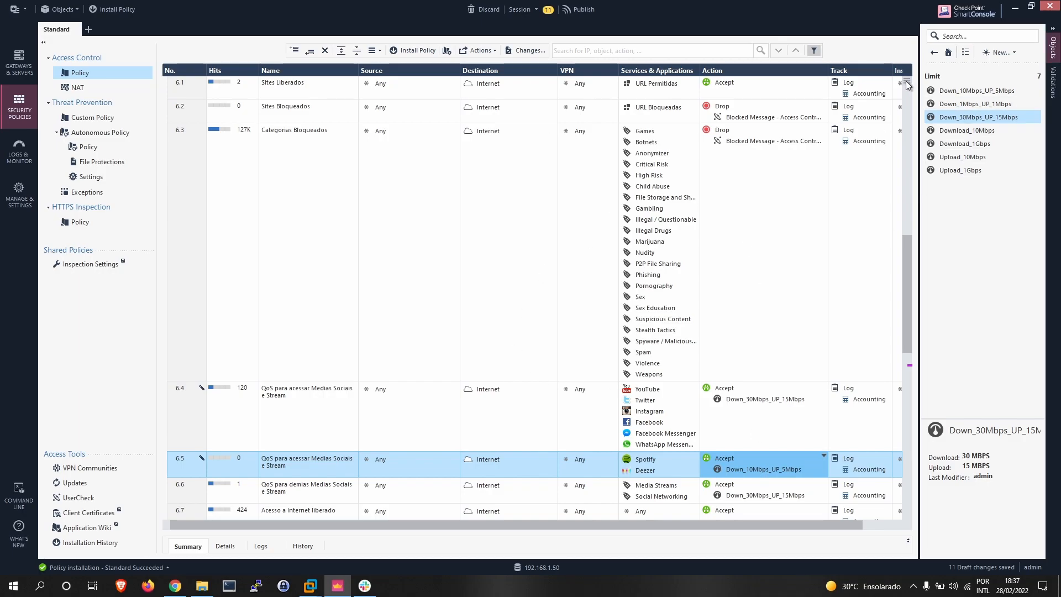
{"action": "left_click", "coordinate": [1052, 29]}
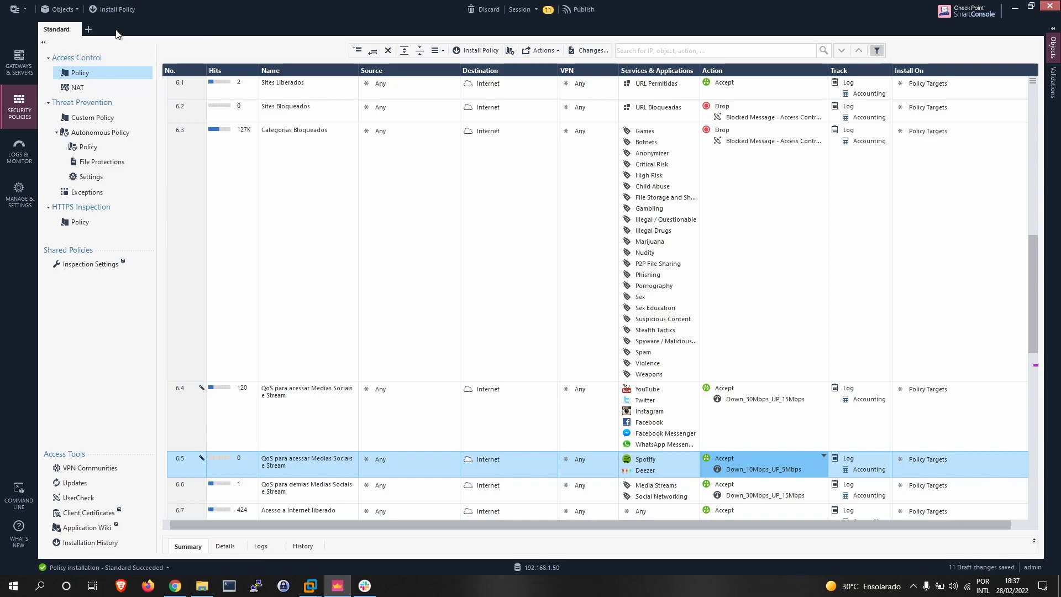
Publish the pending changes and install the Standard policy on fw-lab with Access Control and Threat Prevention
{"action": "left_click", "coordinate": [113, 10]}
{"action": "left_click", "coordinate": [599, 361]}
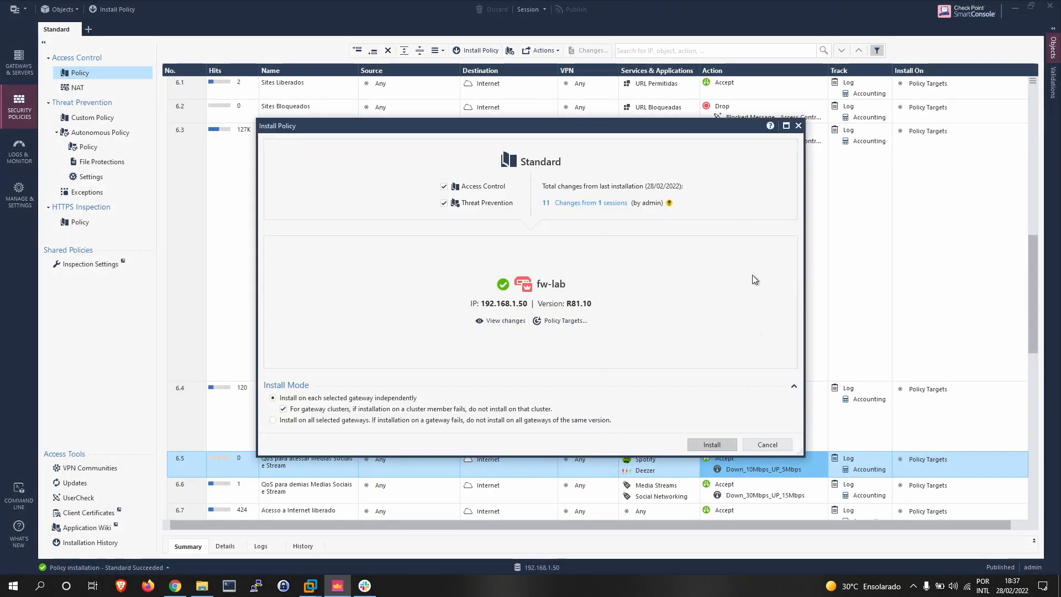
{"action": "key", "text": "Return"}
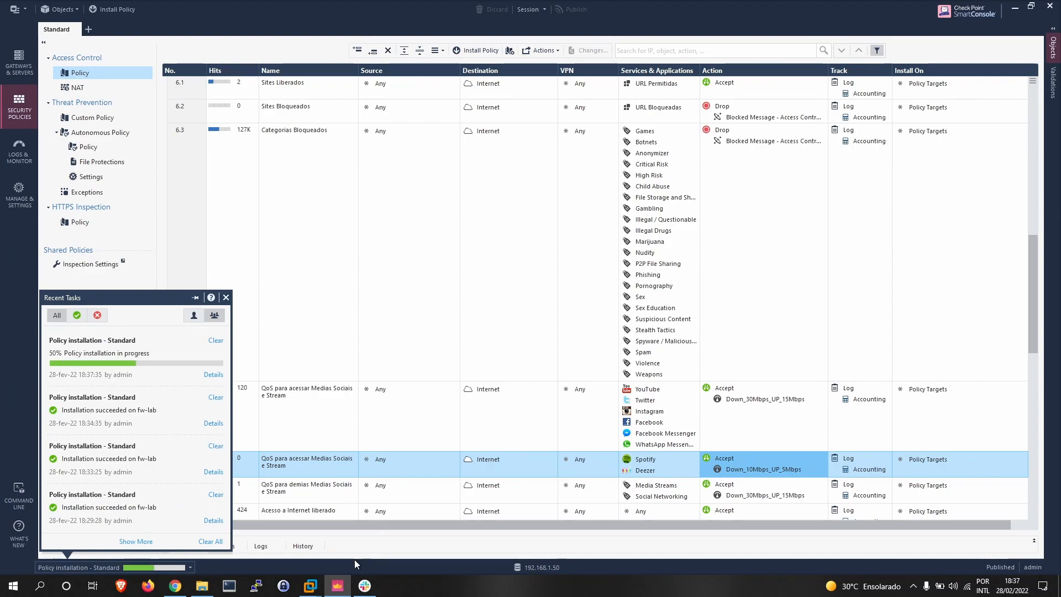
Switch to the Windows 10 virtual machine in VMware Workstation and open a new tab in its browser
{"action": "left_click", "coordinate": [310, 586]}
{"action": "left_click", "coordinate": [345, 544]}
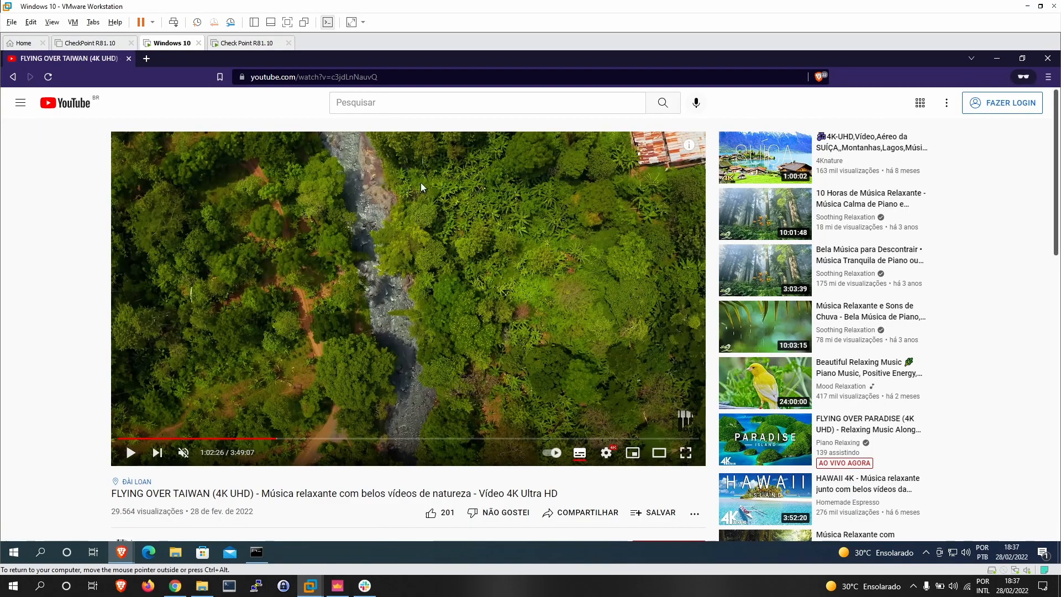
{"action": "left_click", "coordinate": [146, 58]}
{"action": "left_click", "coordinate": [124, 55]}
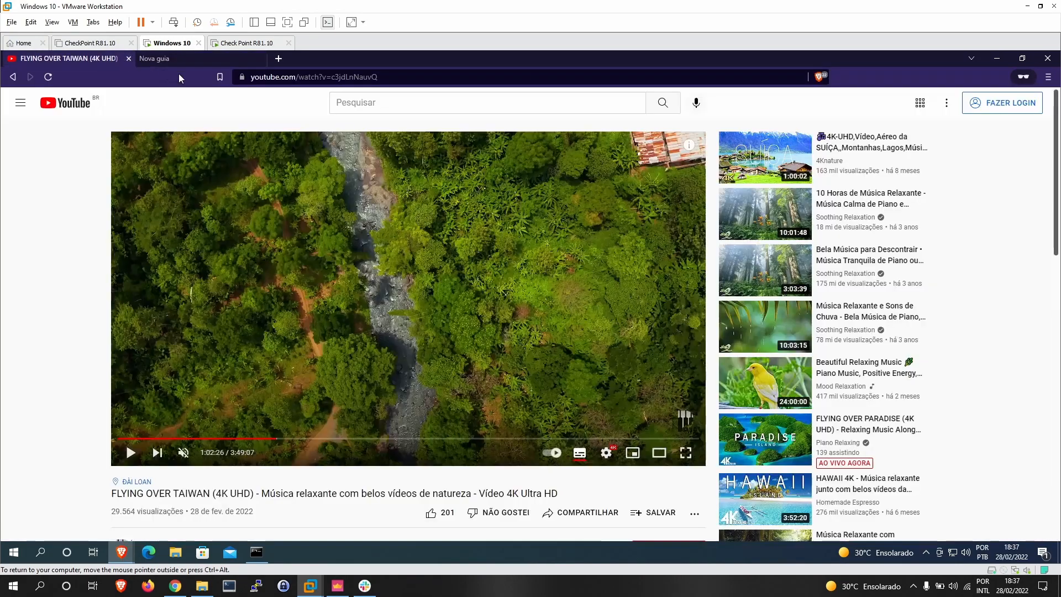
{"action": "left_click", "coordinate": [153, 54]}
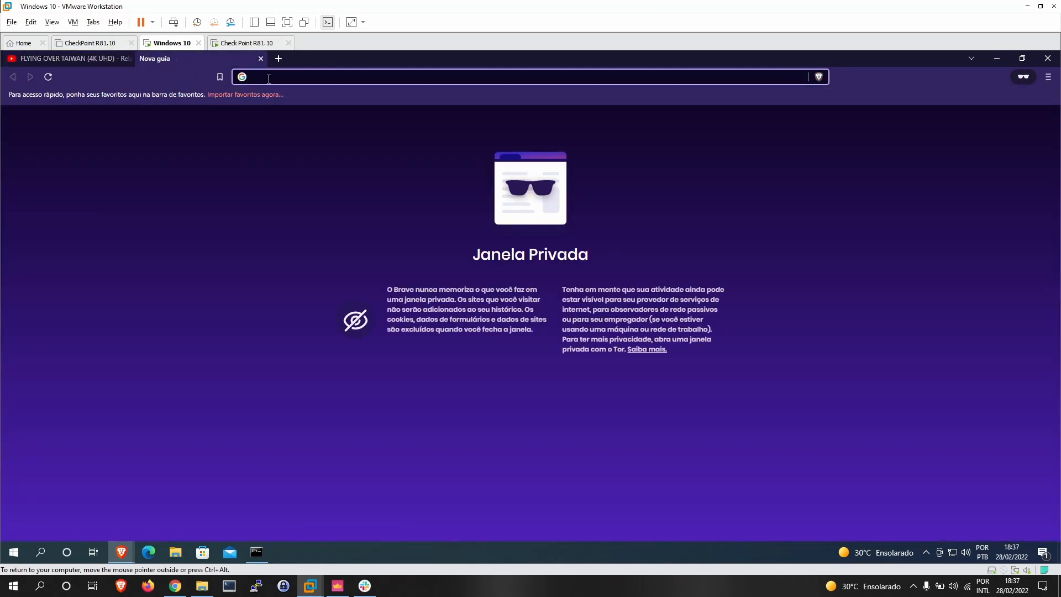
Search for "anydesk", open the anydesk.com result and try to download AnyDesk.exe
{"action": "left_click", "coordinate": [268, 78]}
{"action": "type", "text": "an"}
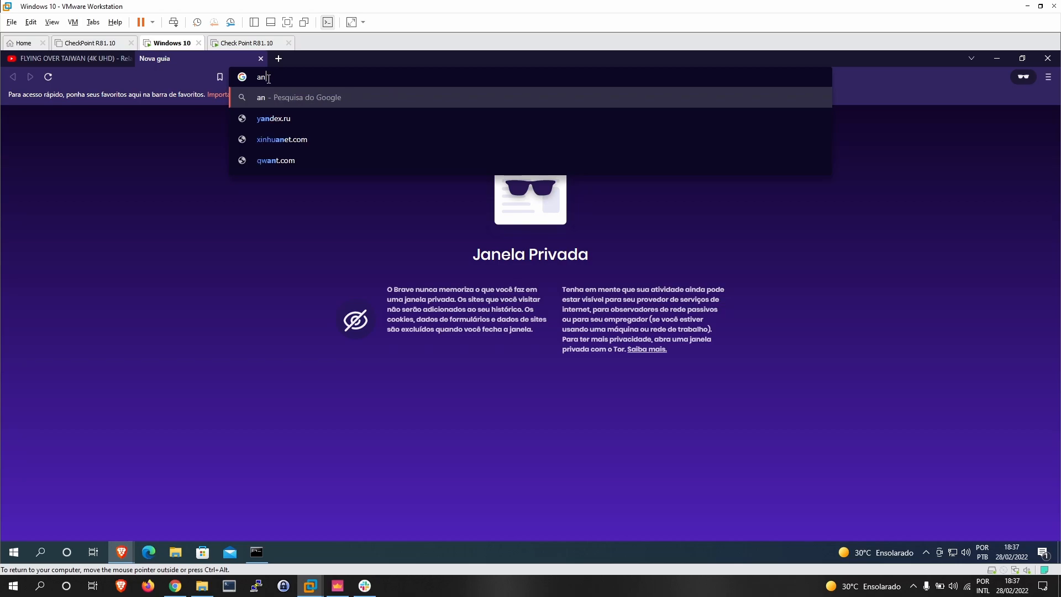
{"action": "type", "text": "ydesk"}
{"action": "key", "text": "Return"}
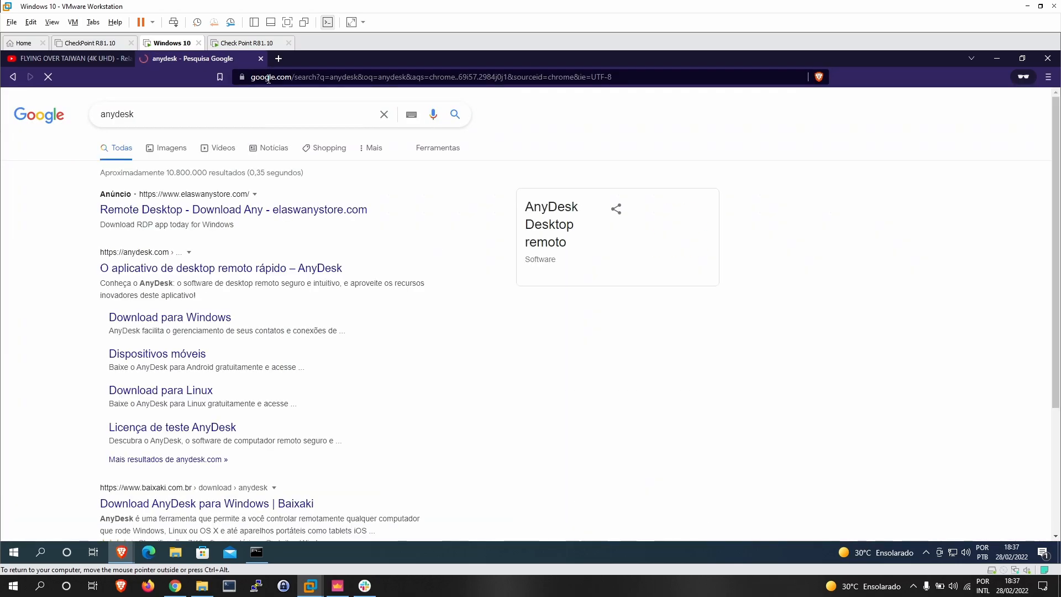
{"action": "left_click", "coordinate": [159, 270]}
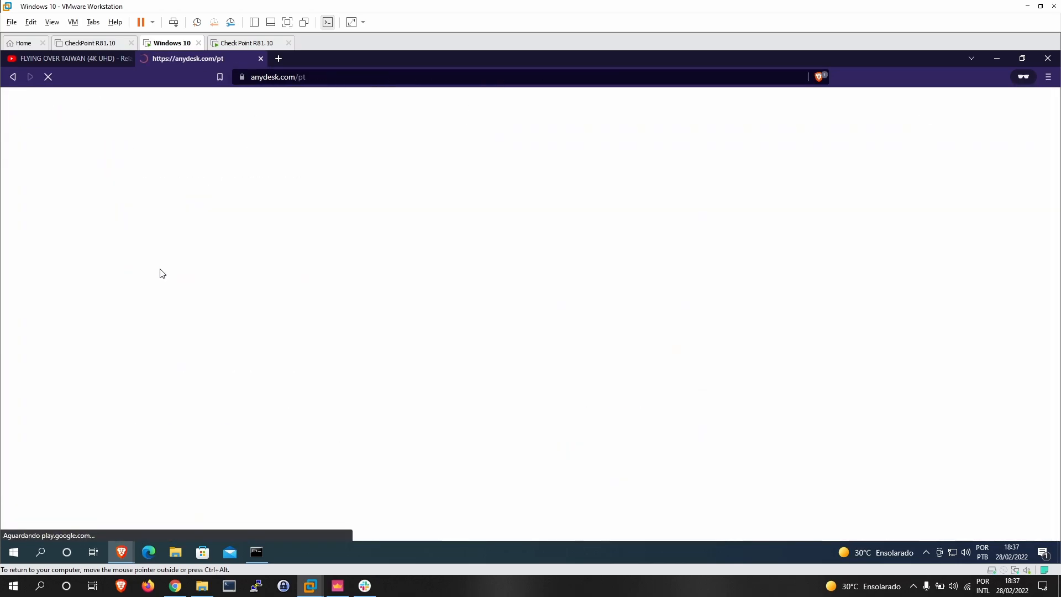
{"action": "left_click", "coordinate": [549, 347]}
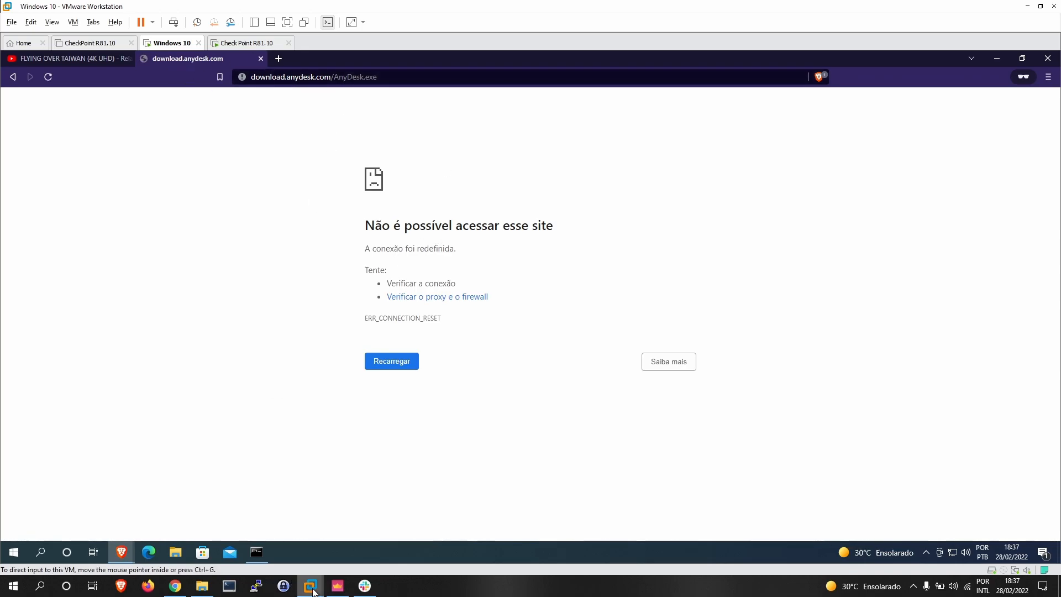
Switch back to SmartConsole, refresh the Application Control logs and examine the risk and application columns of the AnyDesk entry
{"action": "left_click", "coordinate": [397, 510]}
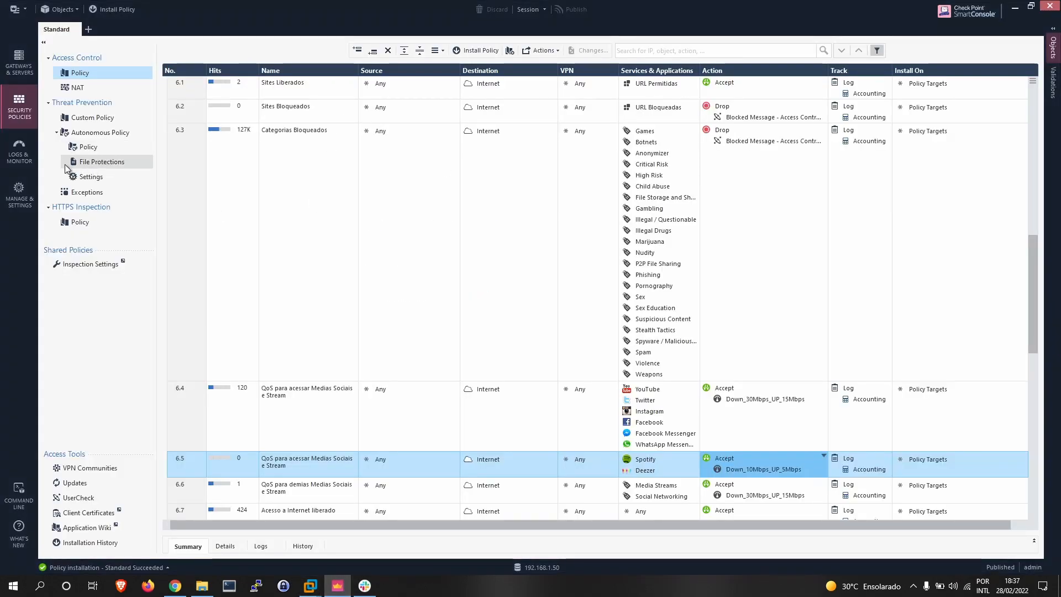
{"action": "left_click", "coordinate": [19, 151]}
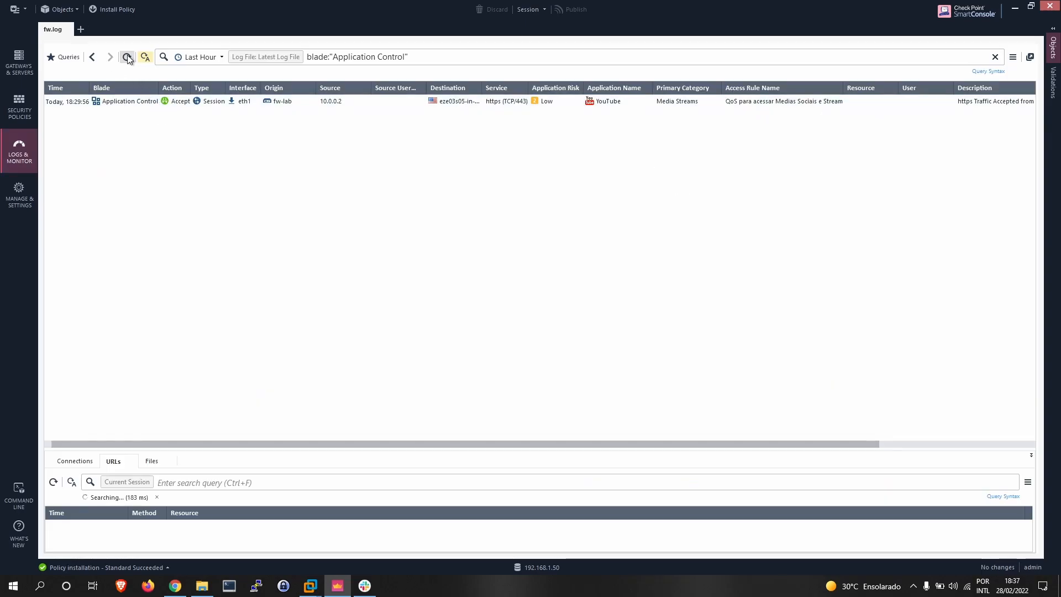
{"action": "left_click", "coordinate": [127, 57]}
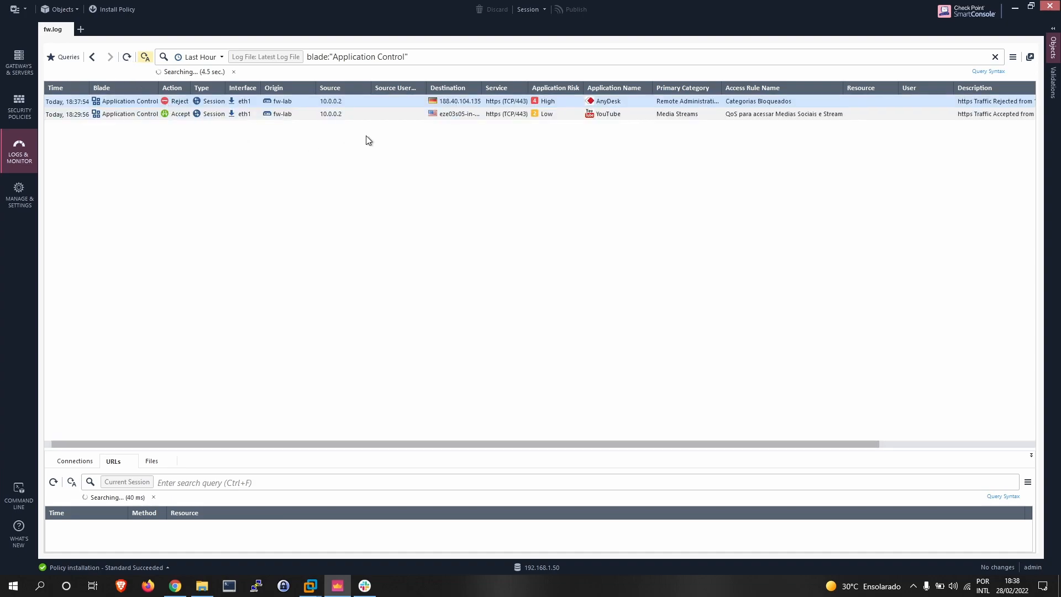
{"action": "left_click_drag", "start_coordinate": [583, 88], "coordinate": [551, 84]}
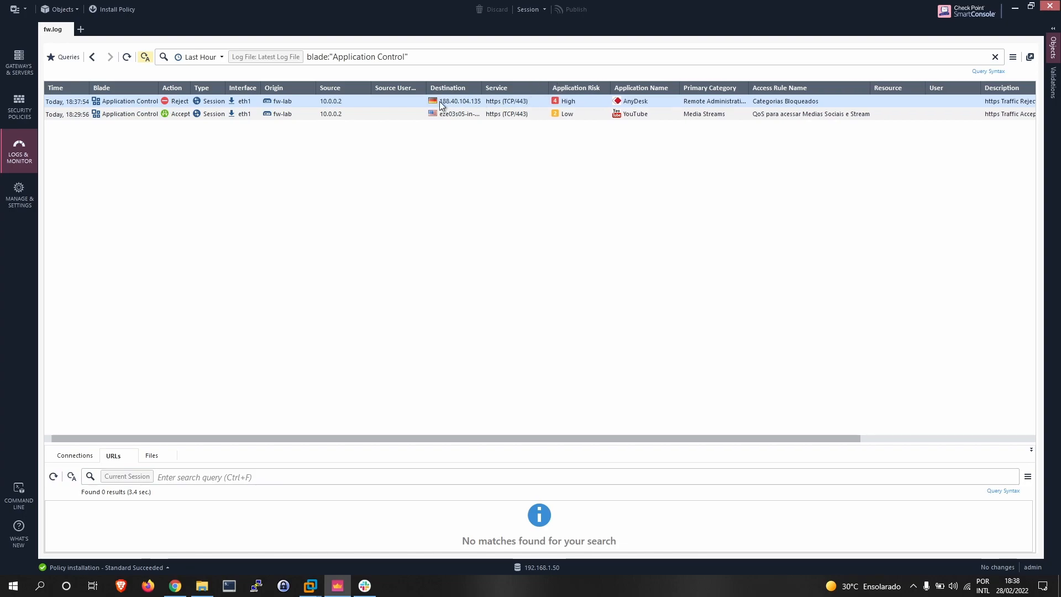
{"action": "left_click_drag", "start_coordinate": [190, 84], "coordinate": [193, 83]}
{"action": "left_click", "coordinate": [577, 102]}
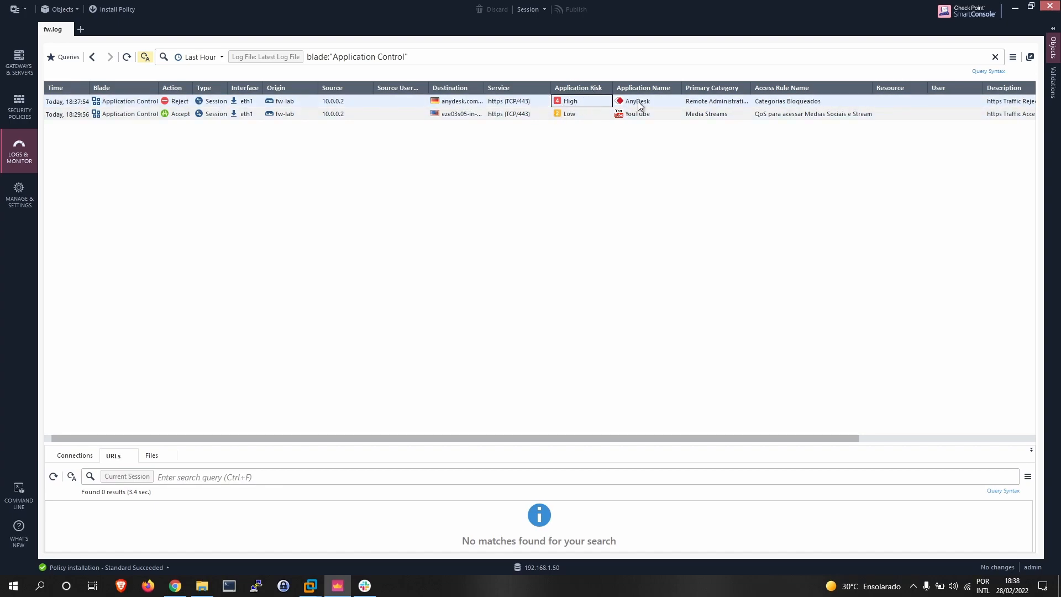
Inspect the AnyDesk log entry's details, including its full list of additional categories, and close them
{"action": "double_click", "coordinate": [526, 102]}
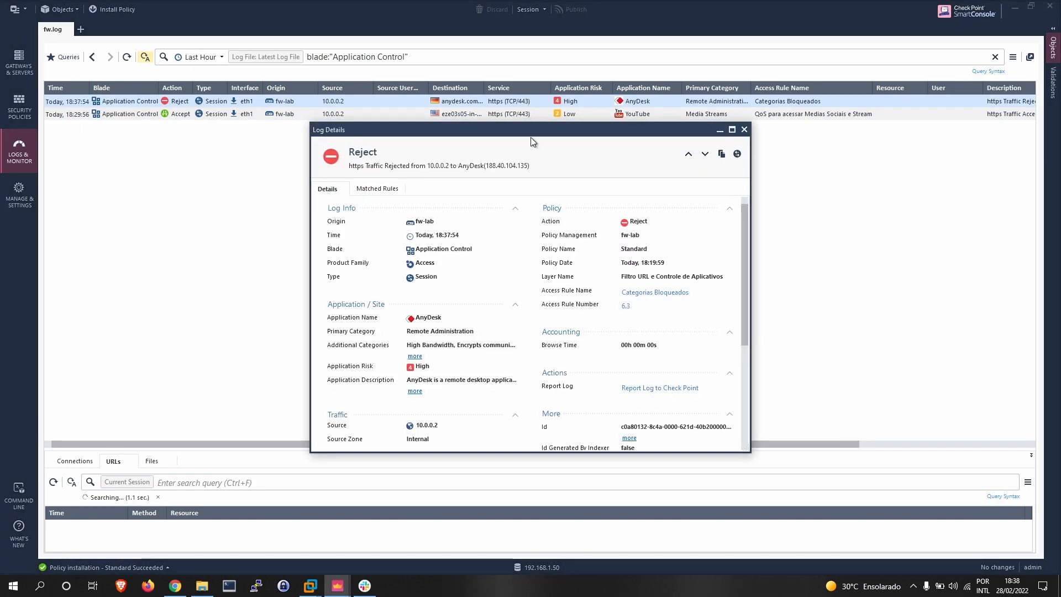
{"action": "mouse_move", "coordinate": [744, 210]}
{"action": "left_mouse_down"}
{"action": "mouse_move", "coordinate": [742, 299]}
{"action": "mouse_move", "coordinate": [741, 207]}
{"action": "left_mouse_up"}
{"action": "left_click", "coordinate": [415, 356]}
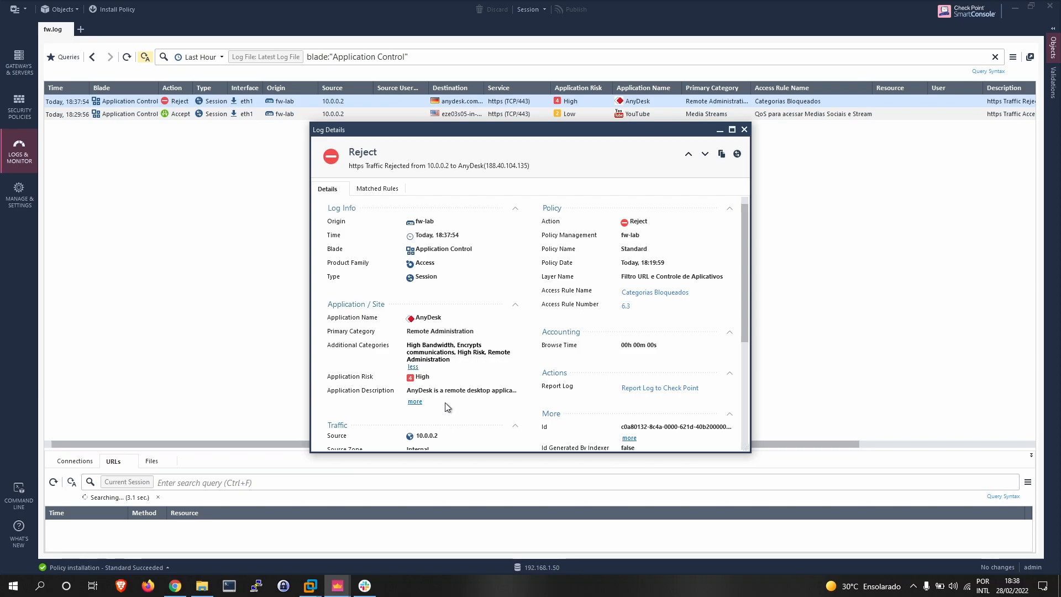
{"action": "scroll", "coordinate": [387, 387], "scroll_direction": "down", "scroll_amount": 3}
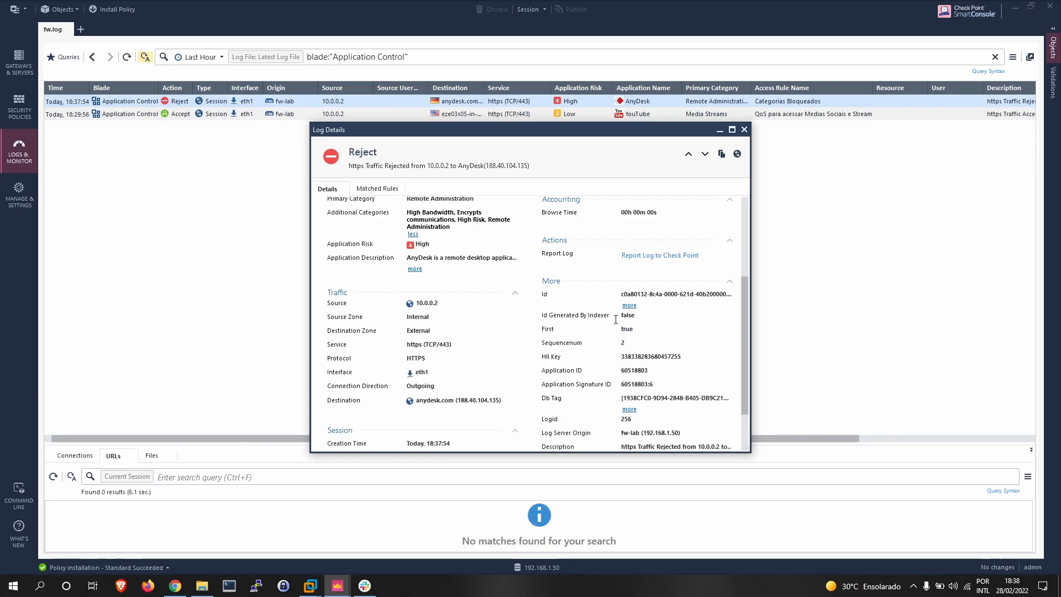
{"action": "left_click", "coordinate": [743, 129]}
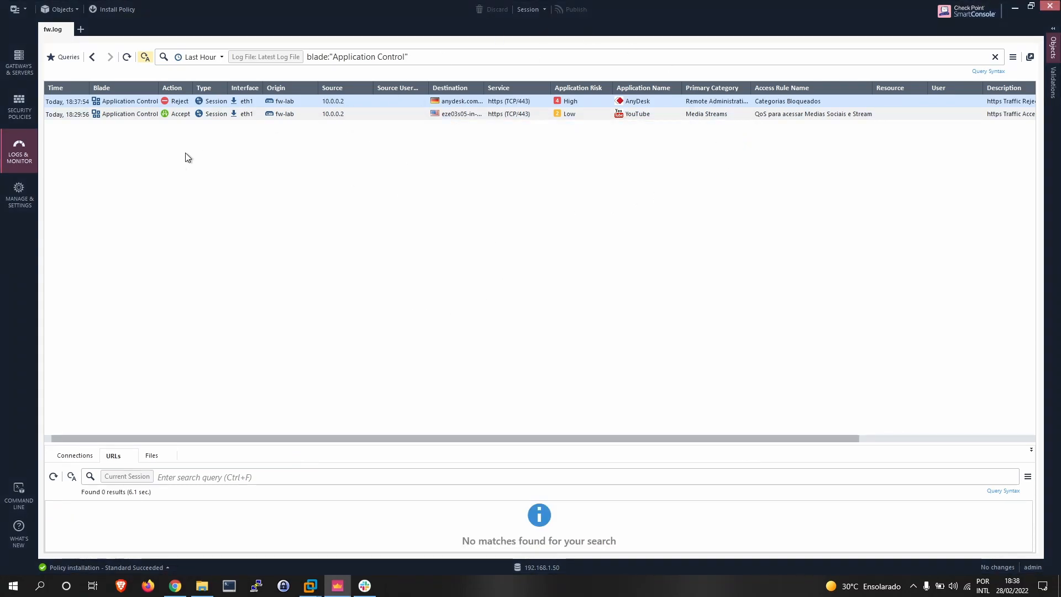
Return to the access policy and check the High Risk category in the Categorias Bloqueados rule
{"action": "left_click", "coordinate": [17, 111]}
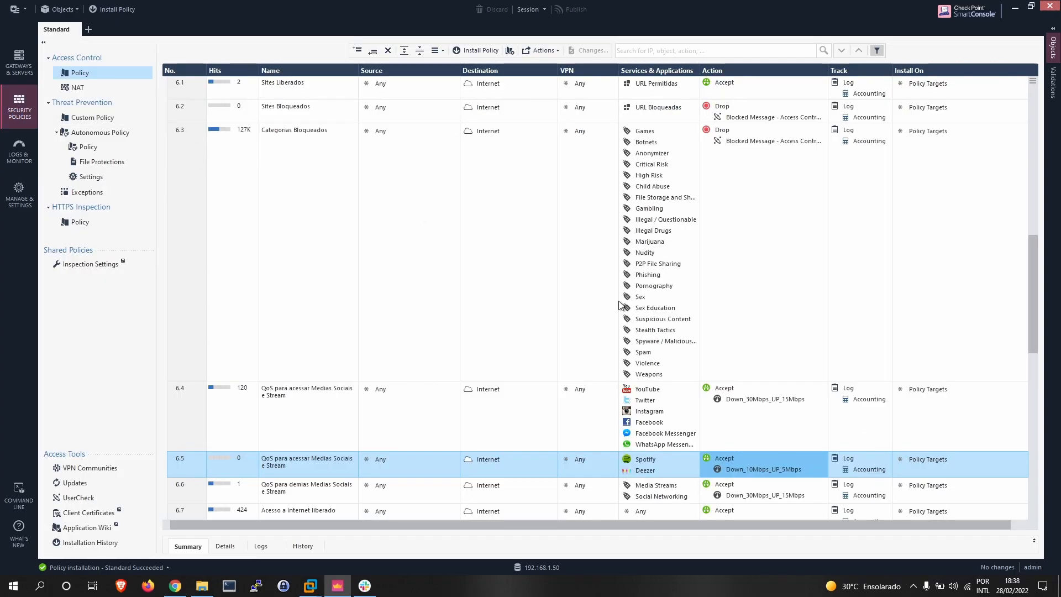
{"action": "left_click", "coordinate": [643, 253]}
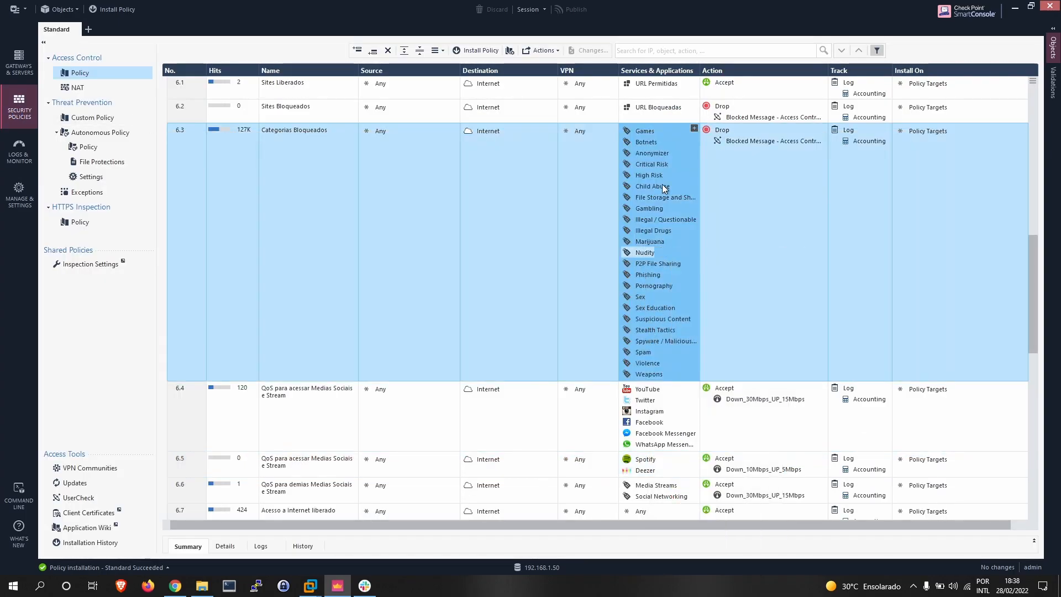
{"action": "left_click", "coordinate": [652, 174]}
{"action": "mouse_move", "coordinate": [652, 174]}
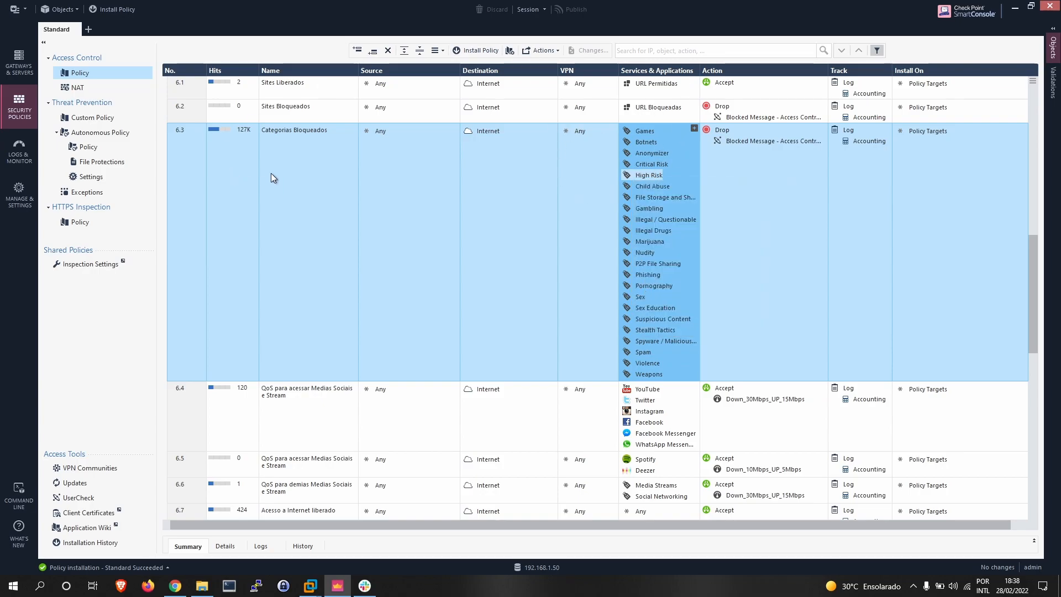
Add a rule above Categorias Bloqueados with that rule's Internet destination and name it "Liberar Anydesk"
{"action": "right_click", "coordinate": [192, 141]}
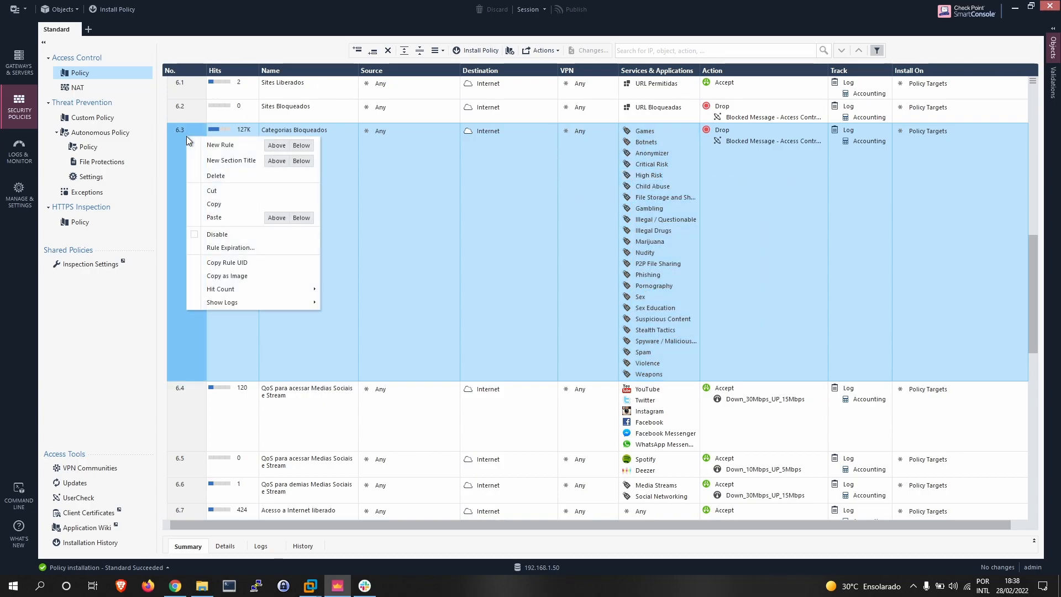
{"action": "left_click", "coordinate": [271, 147]}
{"action": "left_click_drag", "start_coordinate": [487, 146], "coordinate": [480, 135]}
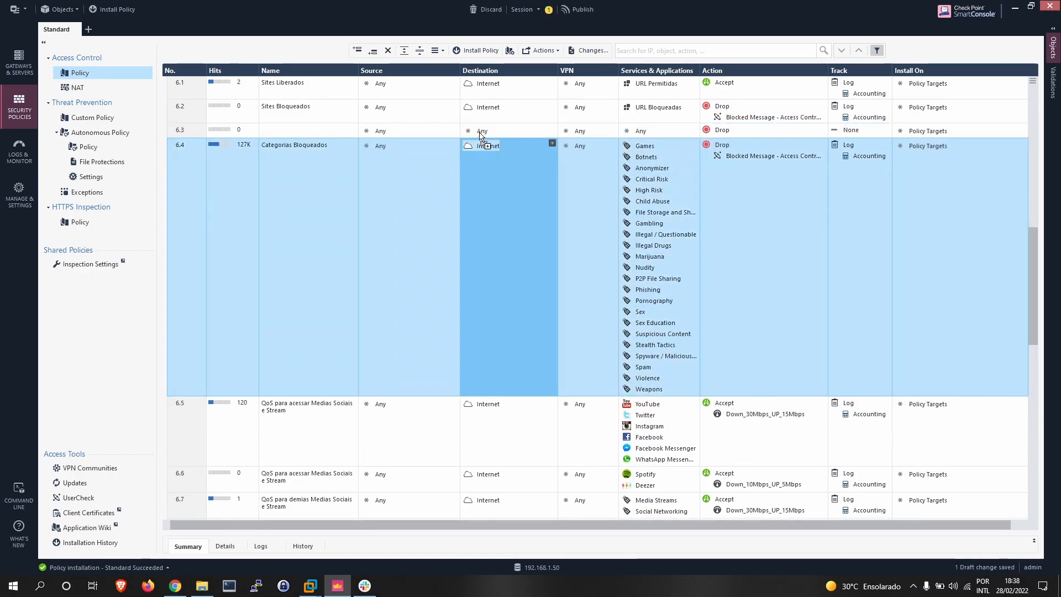
{"action": "double_click", "coordinate": [289, 131]}
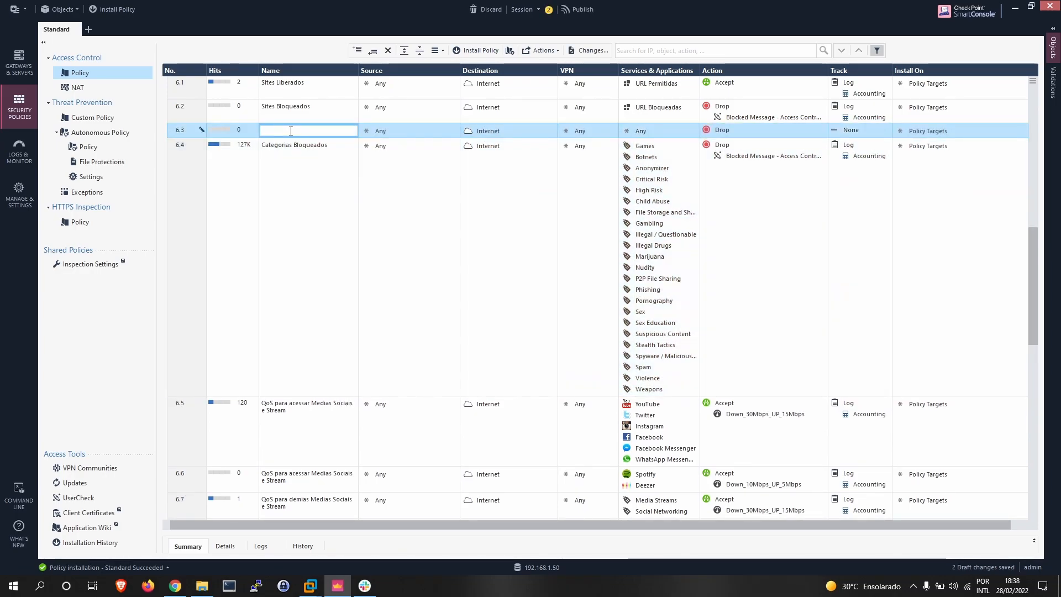
{"action": "type", "text": ":iber"}
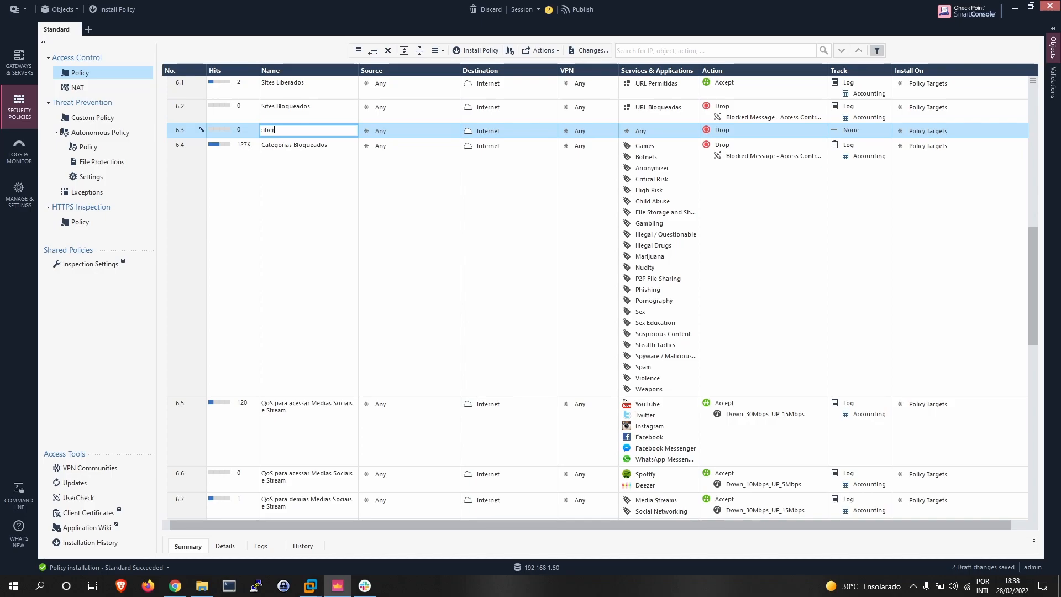
{"action": "type", "text": "berar Anydesk"}
Find the AnyDesk application and add it to the new rule's services and applications
{"action": "left_click", "coordinate": [658, 135]}
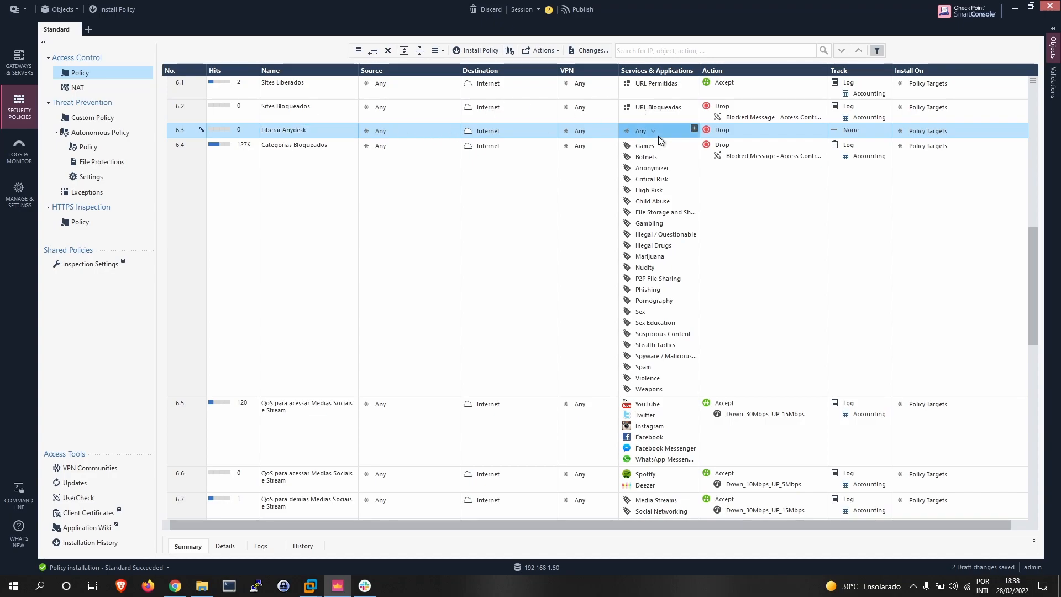
{"action": "left_click", "coordinate": [694, 128]}
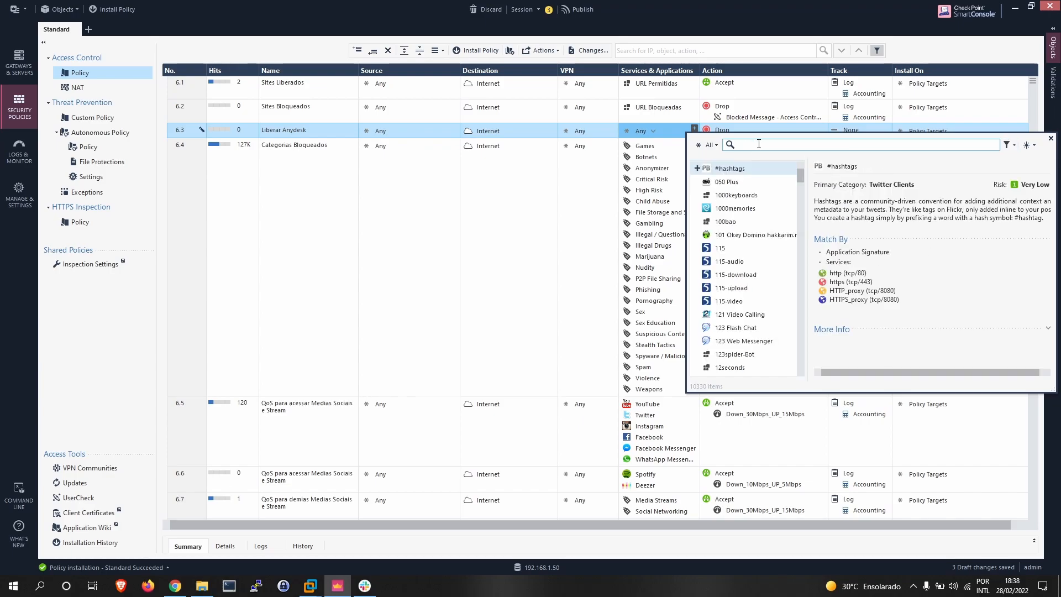
{"action": "type", "text": "anydesk"}
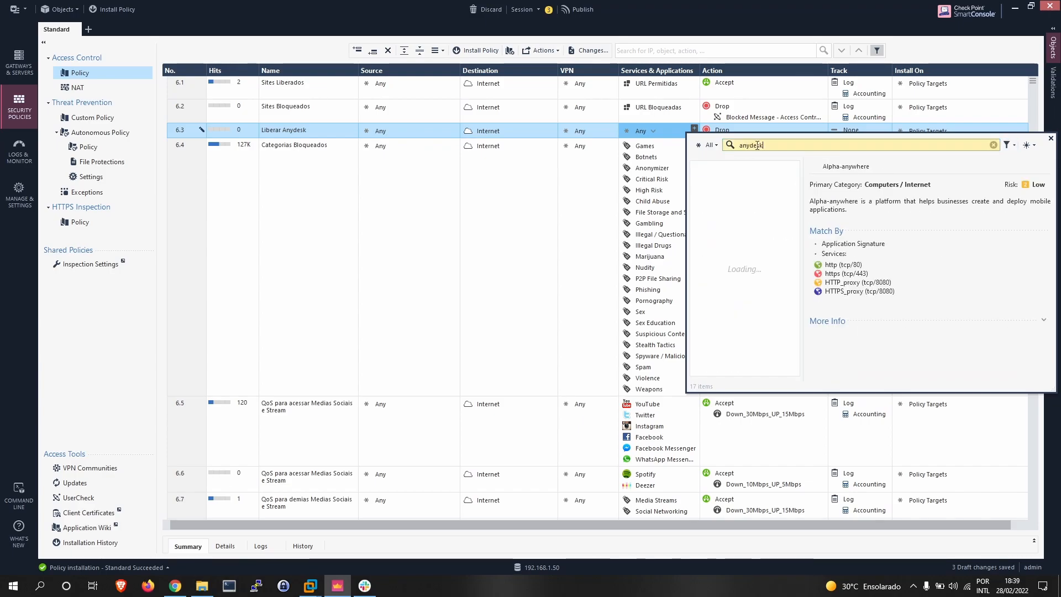
{"action": "left_click", "coordinate": [697, 168]}
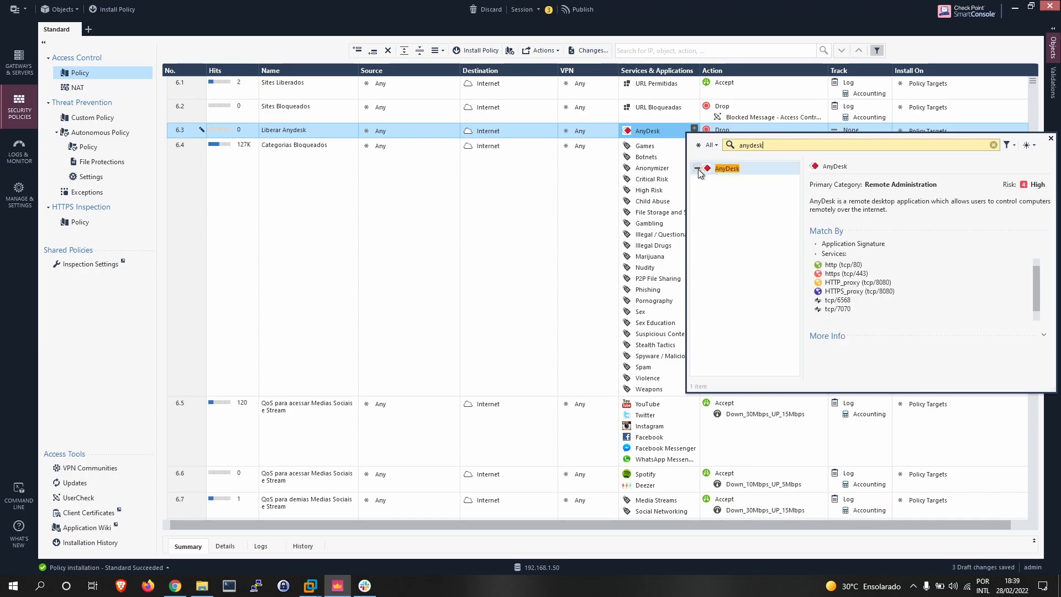
{"action": "left_click", "coordinate": [1051, 138]}
Set the Liberar Anydesk rule's action to Accept and its tracking to Log with Accounting
{"action": "left_click", "coordinate": [804, 126]}
{"action": "left_click", "coordinate": [840, 134]}
{"action": "left_click", "coordinate": [872, 129]}
{"action": "left_click", "coordinate": [892, 150]}
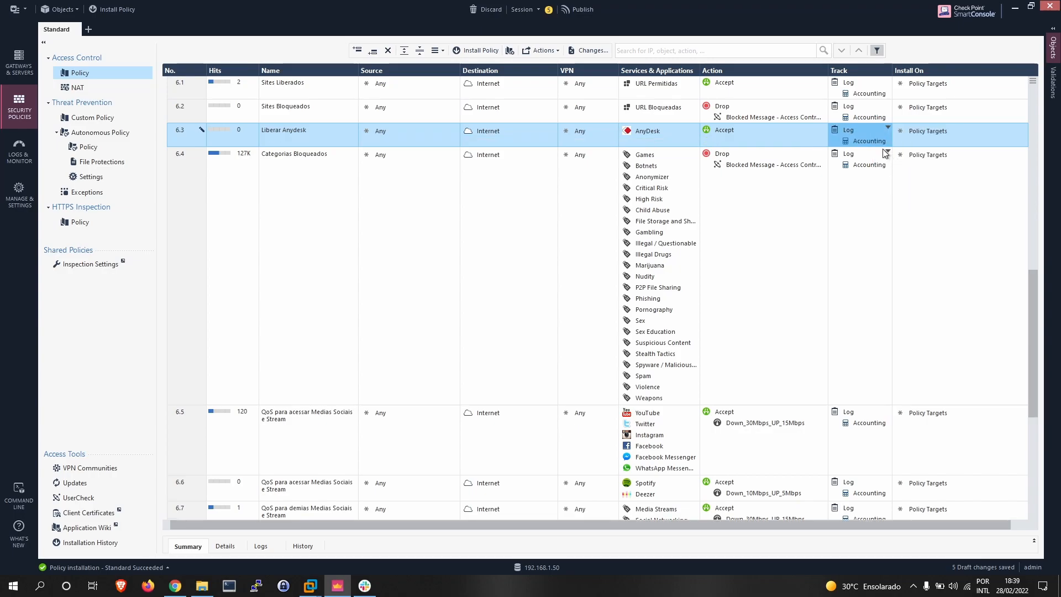
Rename the AnyDesk rule to "Liberar aplicativo Anydesk"
{"action": "left_click", "coordinate": [285, 130]}
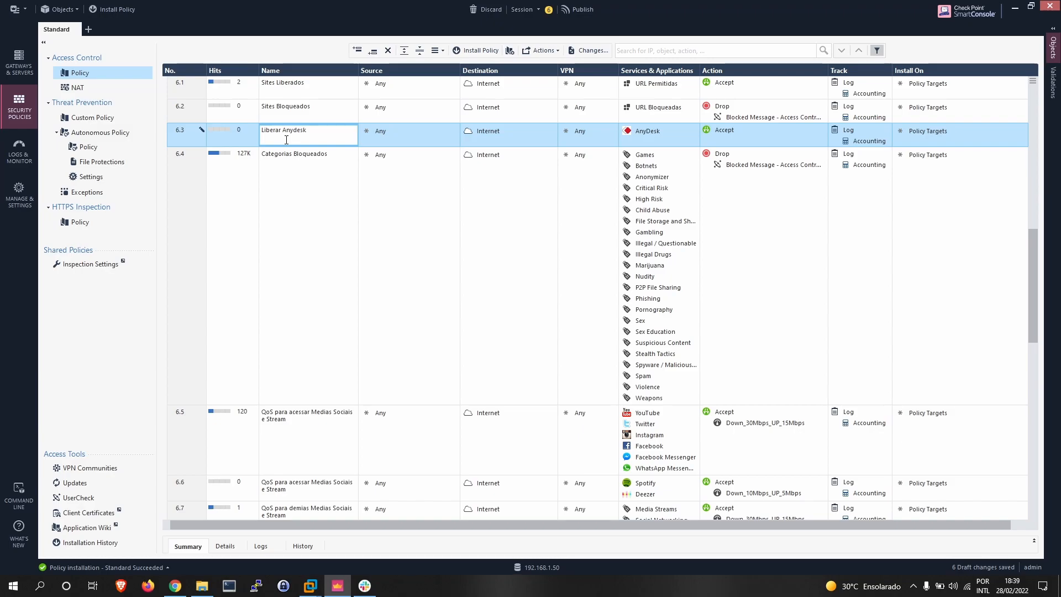
{"action": "type", "text": "aplicativo"}
{"action": "left_click", "coordinate": [405, 133]}
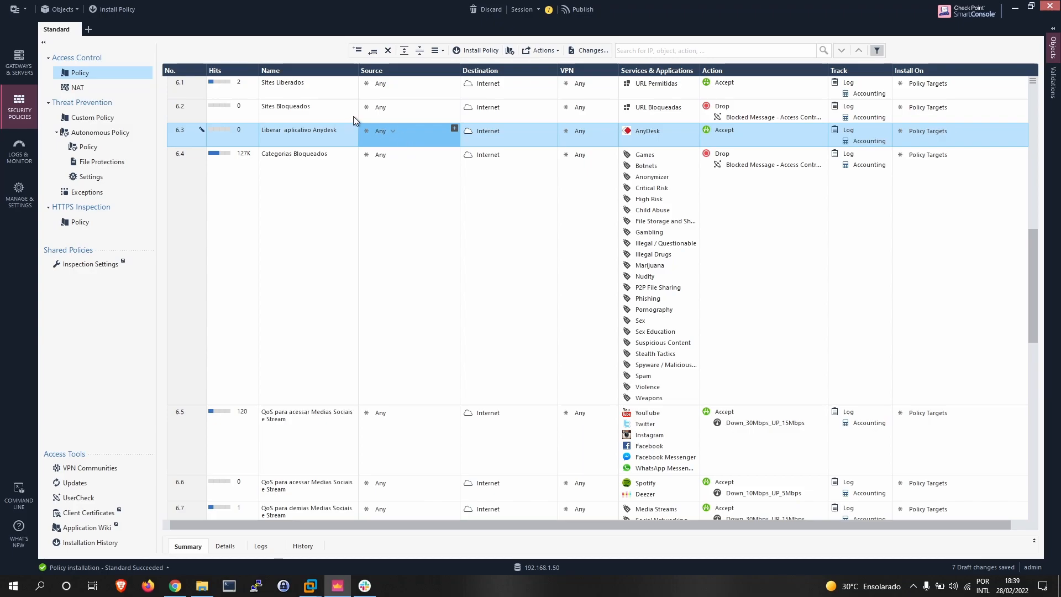
Publish the draft changes and install the Standard policy on the gateway
{"action": "left_click", "coordinate": [106, 12]}
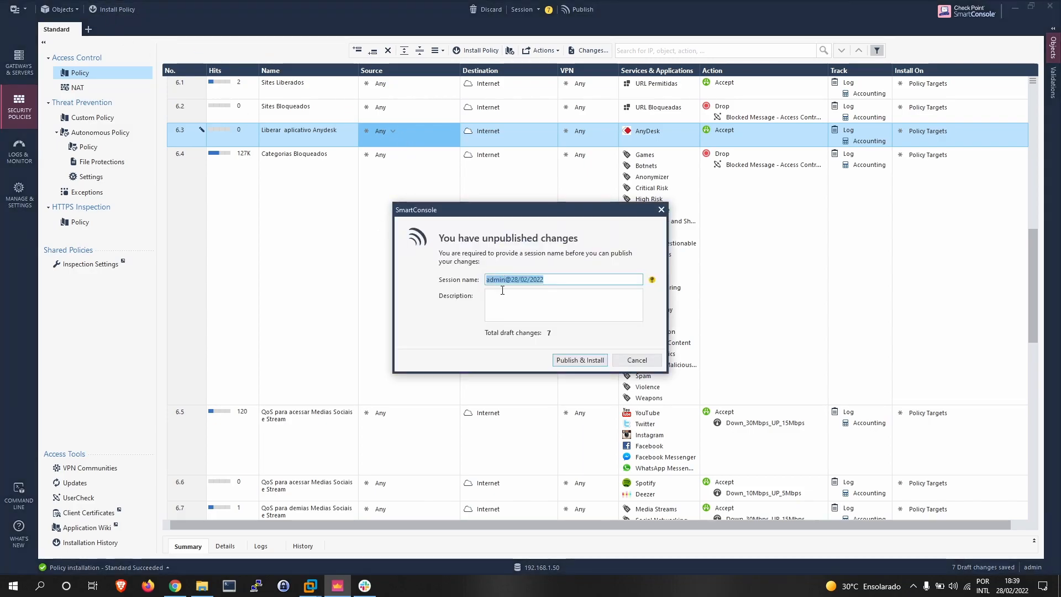
{"action": "left_click", "coordinate": [574, 359]}
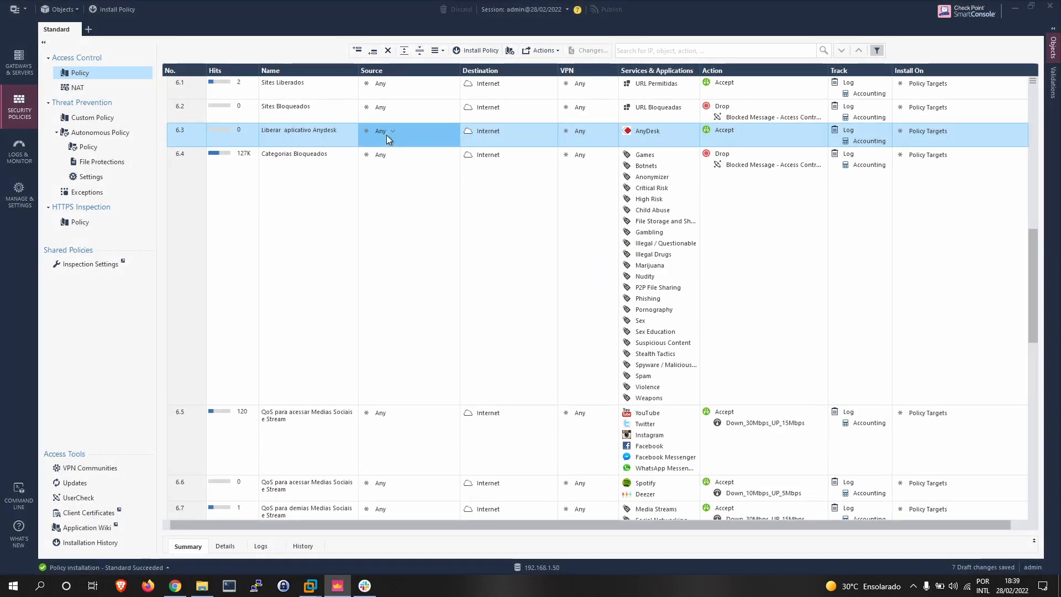
{"action": "left_click", "coordinate": [711, 443]}
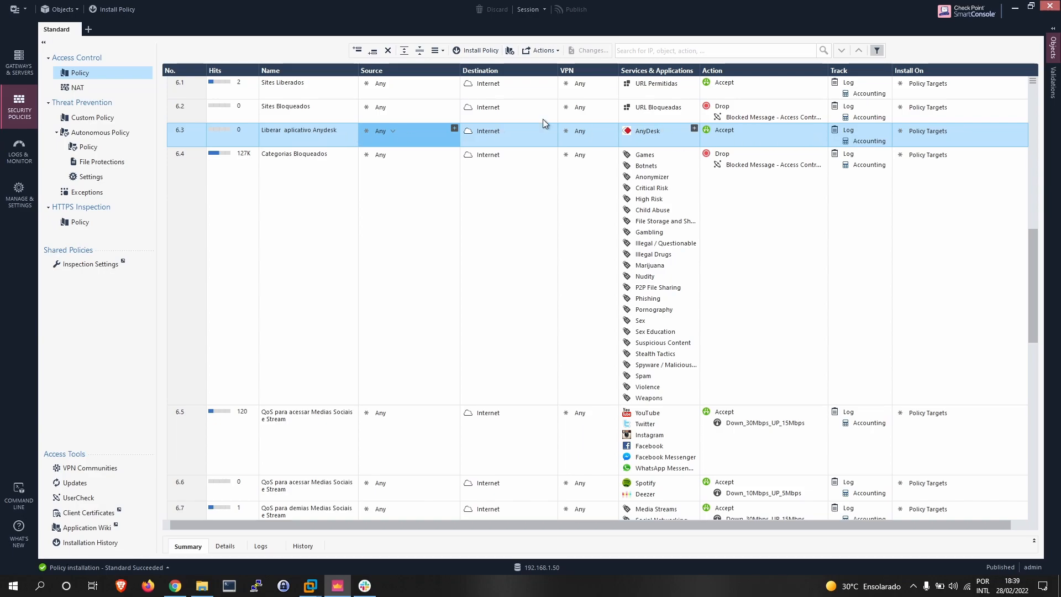
Switch to the Windows 10 virtual machine, reload the AnyDesk.exe download and save it to Área de Trabalho
{"action": "mouse_move", "coordinate": [354, 586]}
{"action": "mouse_move", "coordinate": [322, 590]}
{"action": "left_click", "coordinate": [355, 525]}
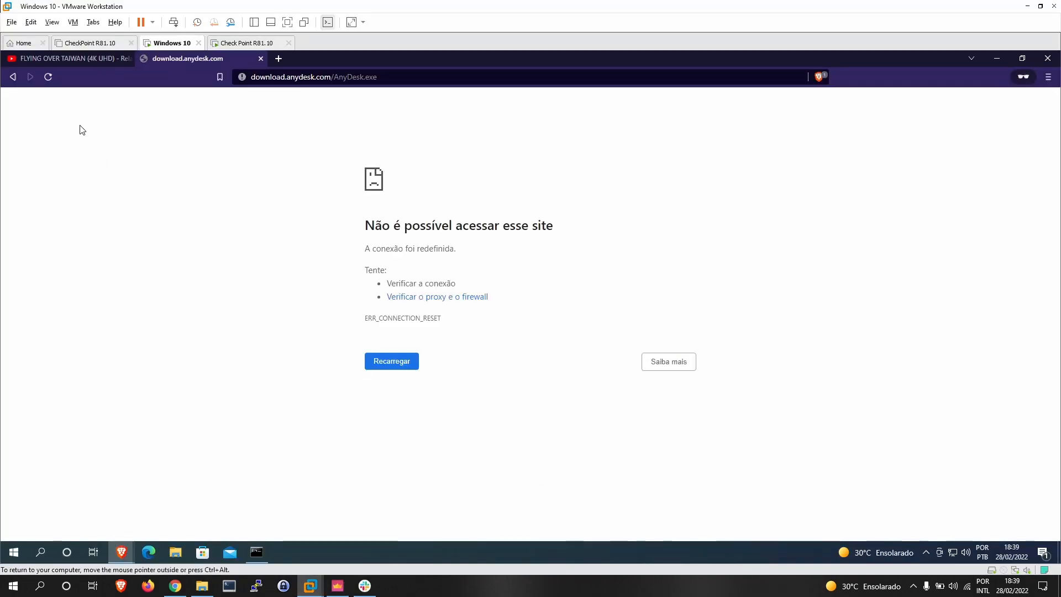
{"action": "left_click", "coordinate": [49, 76]}
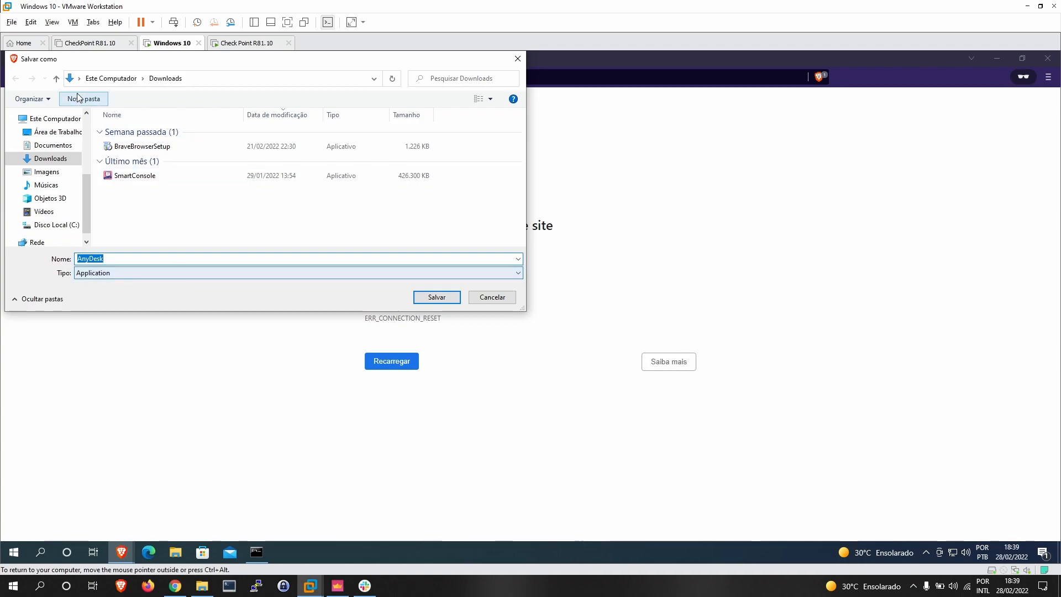
{"action": "left_click", "coordinate": [54, 134]}
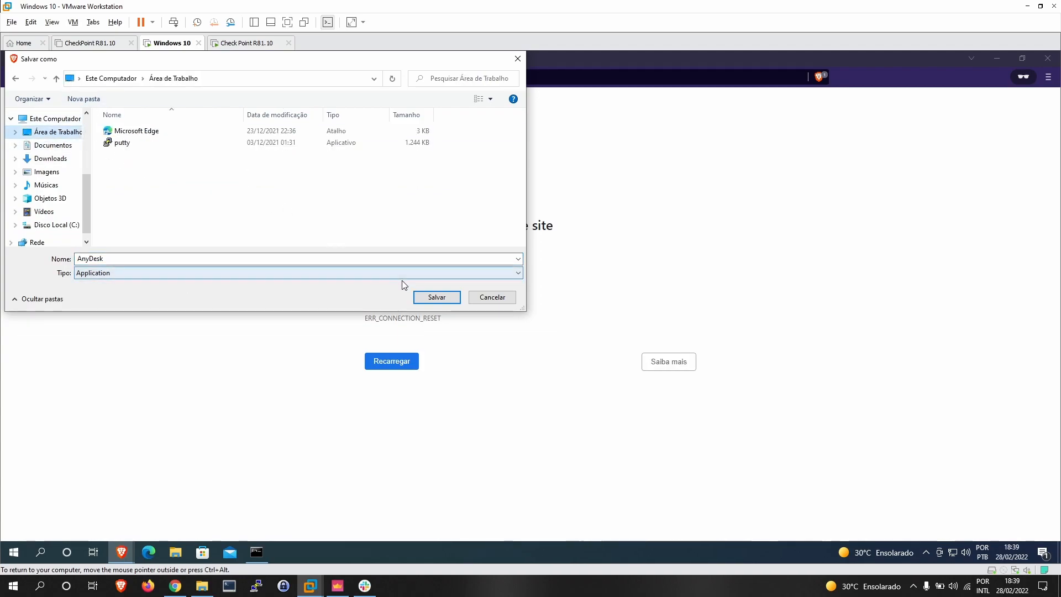
{"action": "left_click", "coordinate": [431, 298]}
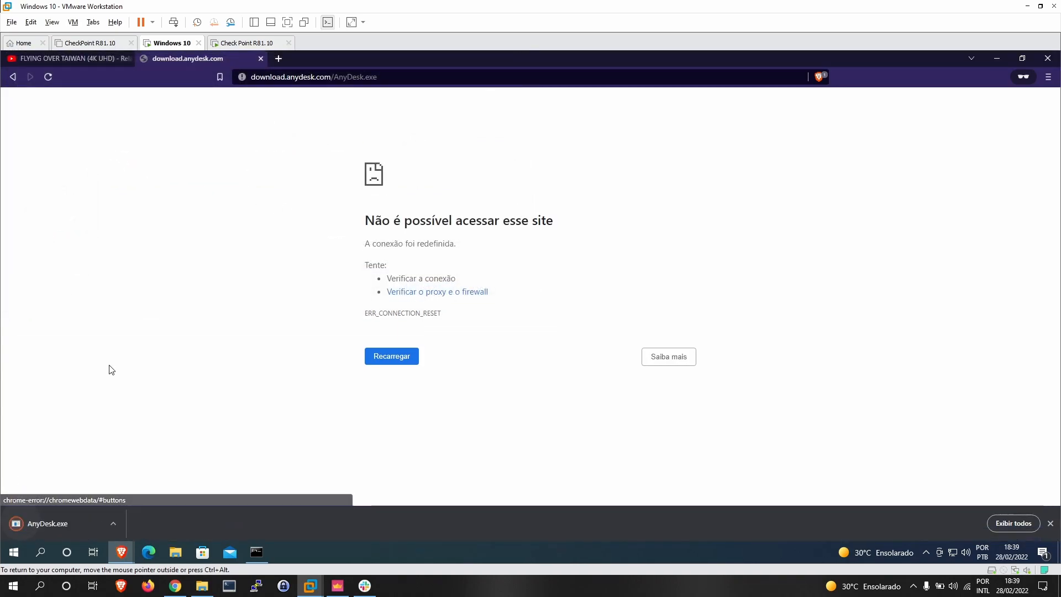
Switch back to SmartConsole and compare the AnyDesk rule with the High Risk category in Categorias Bloqueados
{"action": "left_click", "coordinate": [337, 585]}
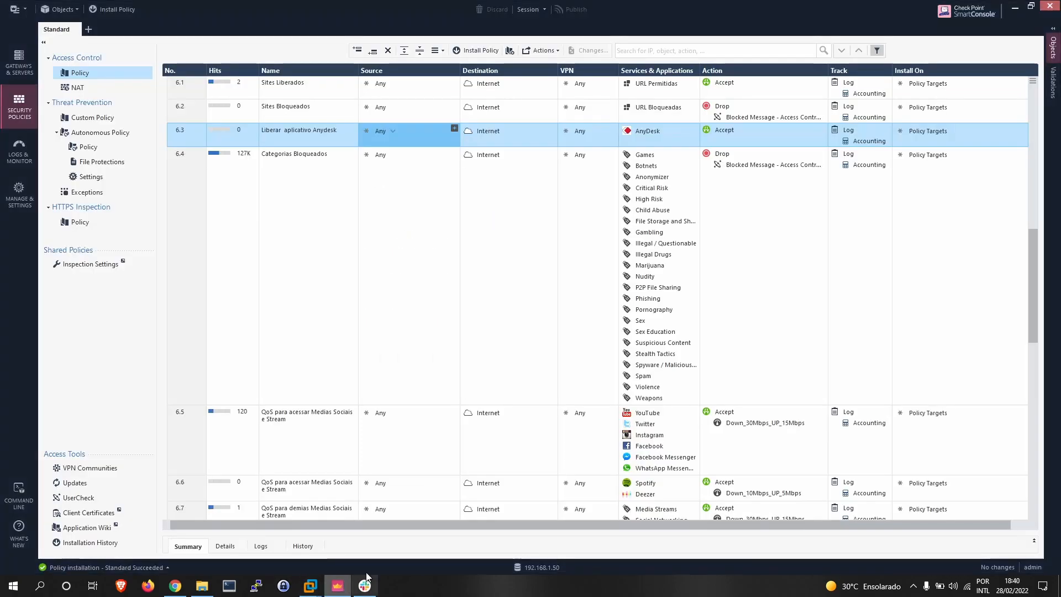
{"action": "left_click", "coordinate": [648, 199]}
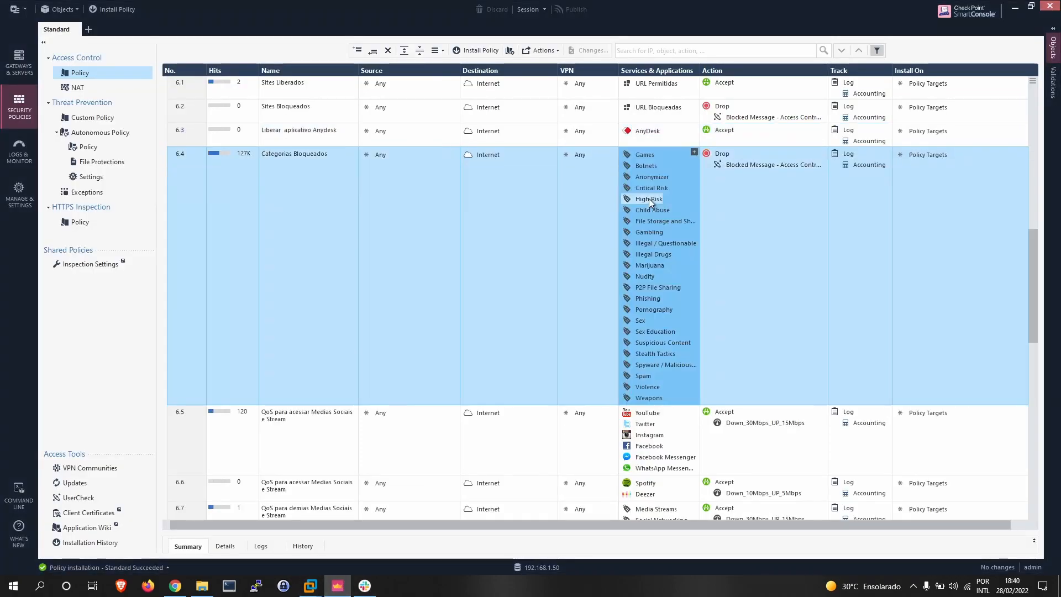
{"action": "mouse_move", "coordinate": [649, 136]}
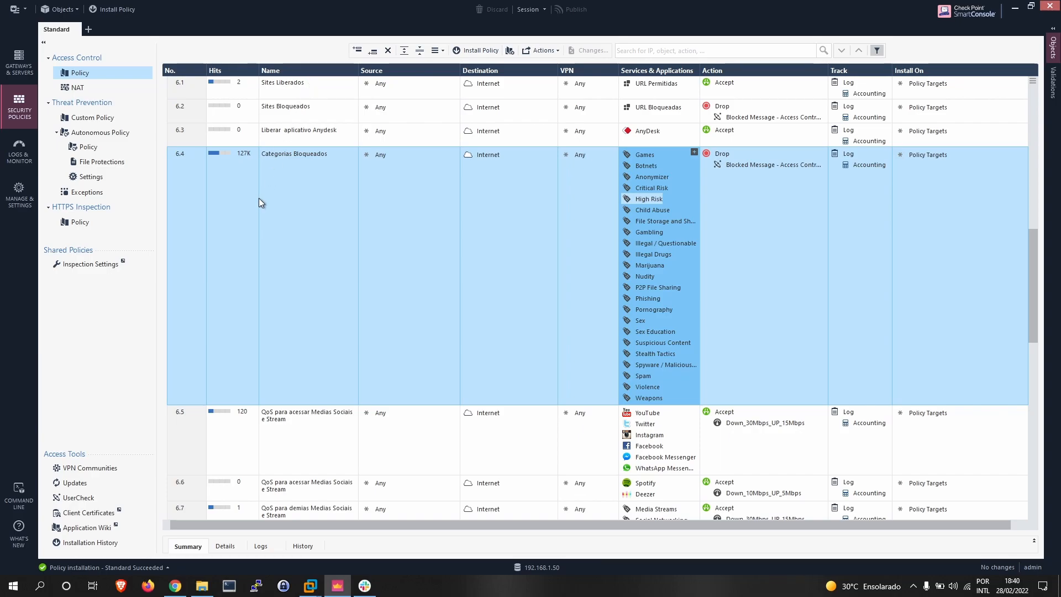
{"action": "left_click", "coordinate": [199, 133]}
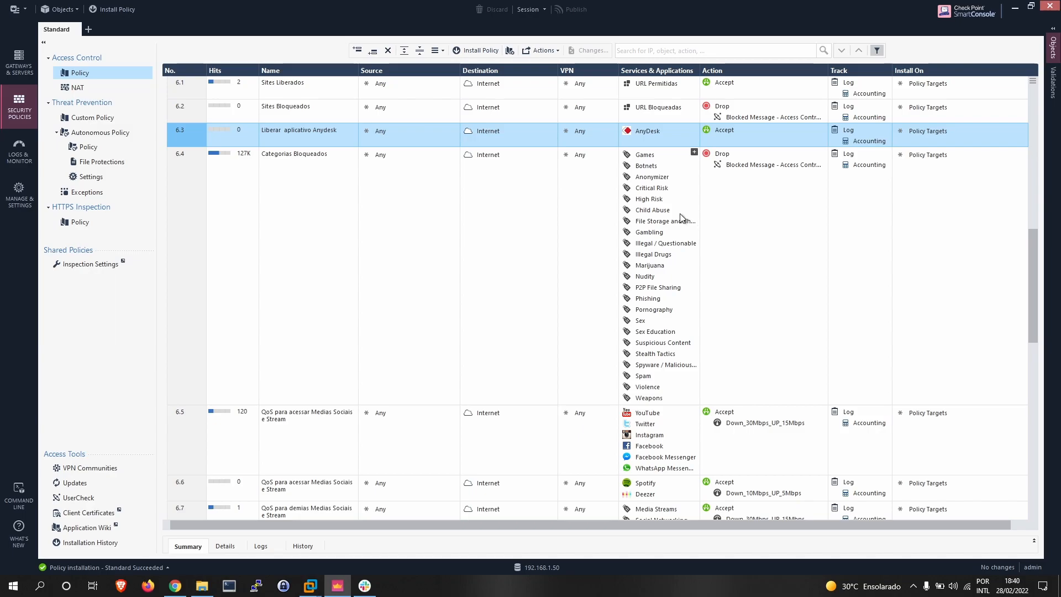
Return to the Windows 10 virtual machine and close the AnyDesk download tab, the Click Jogos browser window and the command prompt
{"action": "mouse_move", "coordinate": [341, 585]}
{"action": "left_click", "coordinate": [350, 521]}
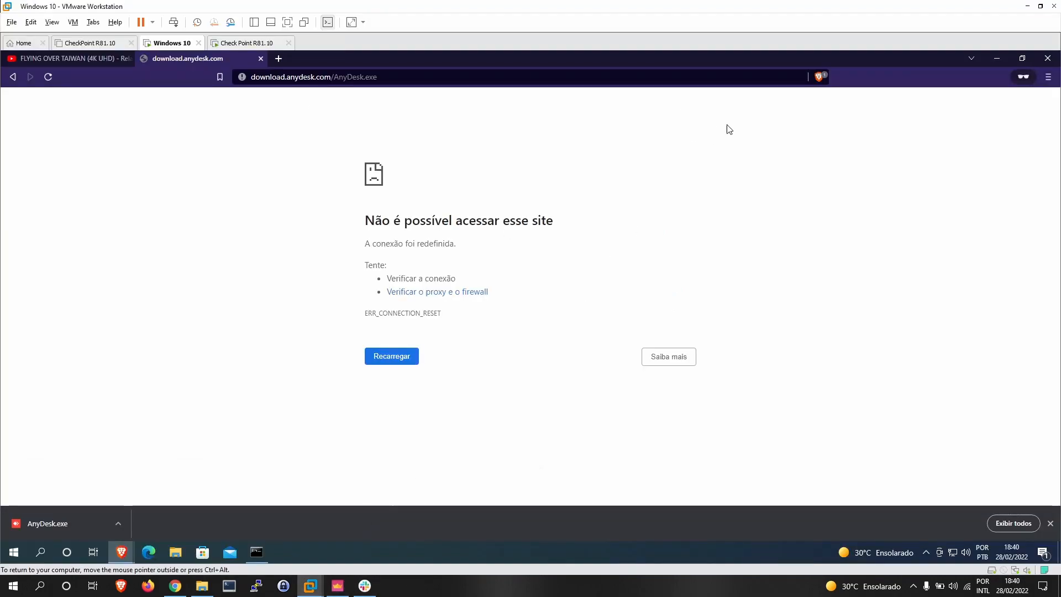
{"action": "left_click", "coordinate": [261, 58]}
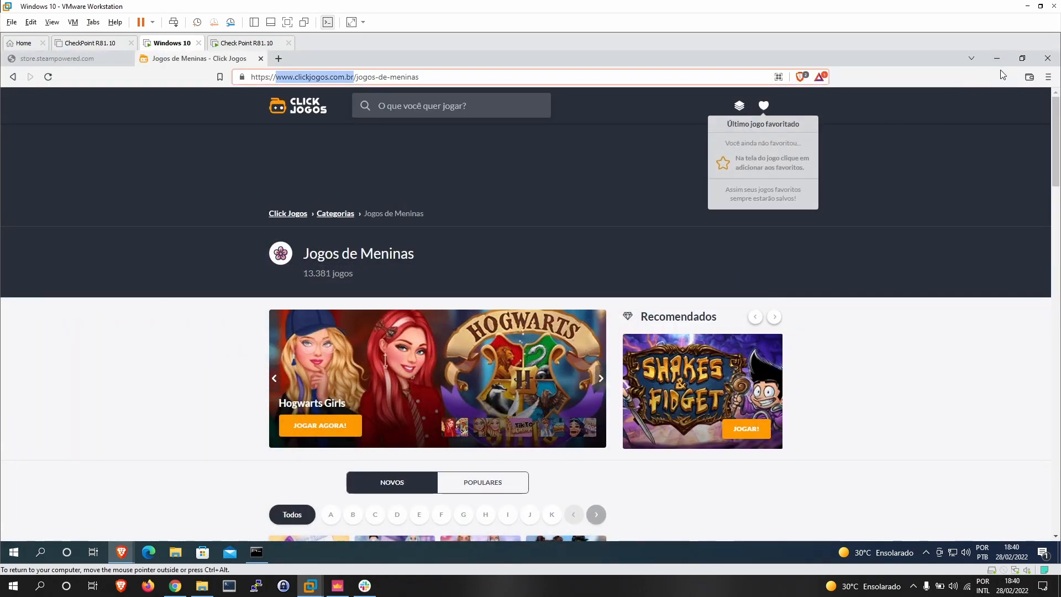
{"action": "left_click", "coordinate": [1047, 58]}
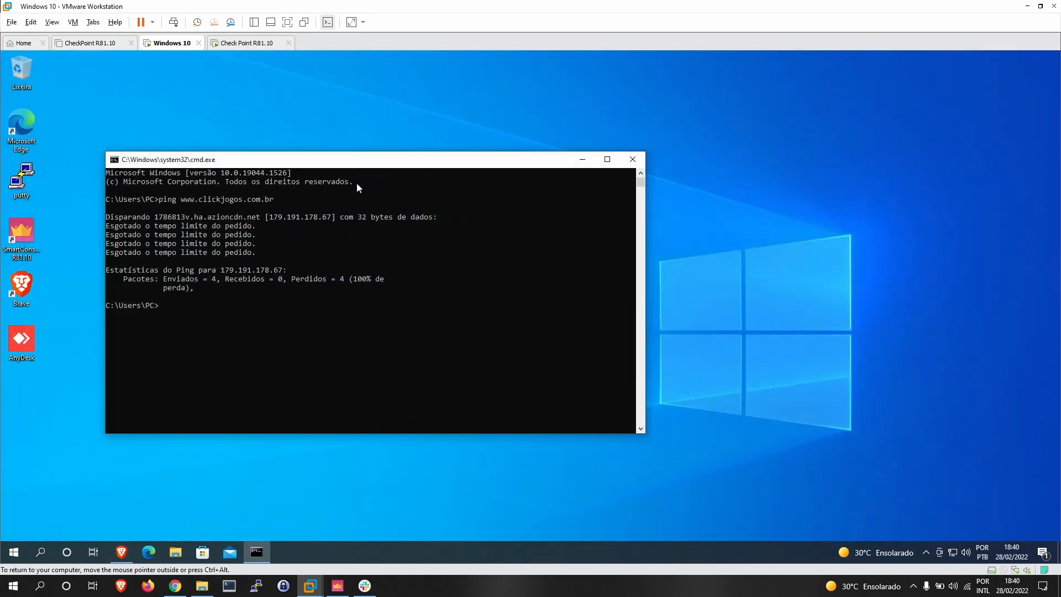
{"action": "left_click", "coordinate": [630, 161]}
Launch AnyDesk from the desktop, accept its Google Chrome offer and allow gcinst.exe to make changes
{"action": "double_click", "coordinate": [22, 339]}
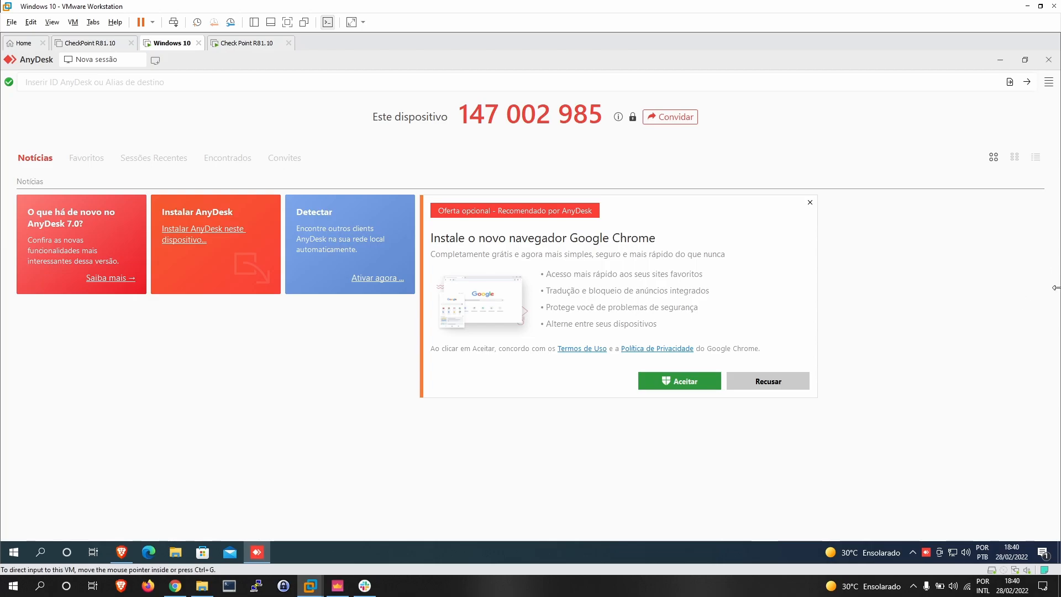
{"action": "left_click", "coordinate": [684, 382]}
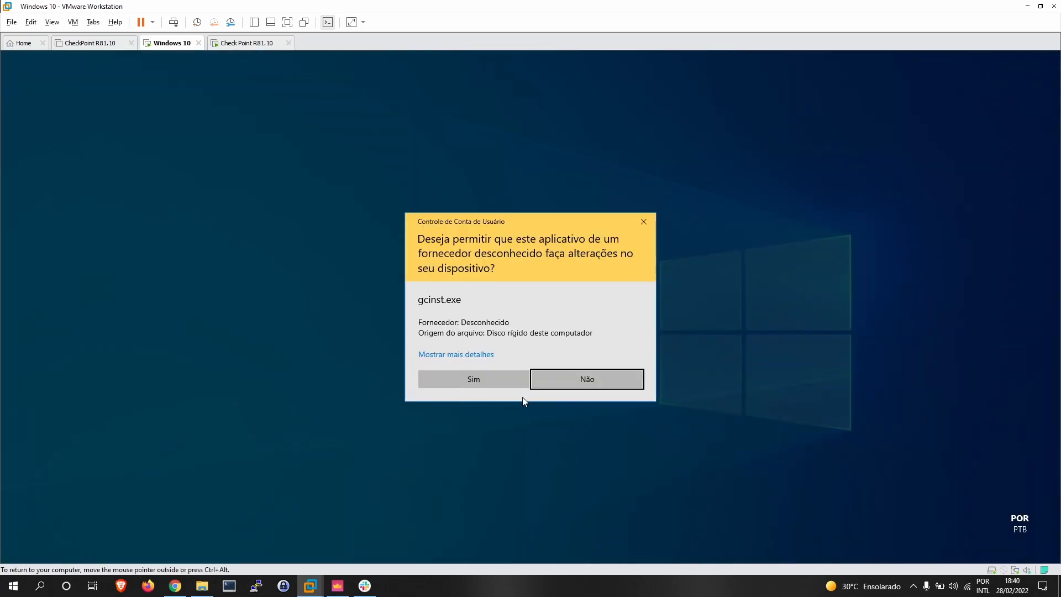
{"action": "left_click", "coordinate": [497, 377]}
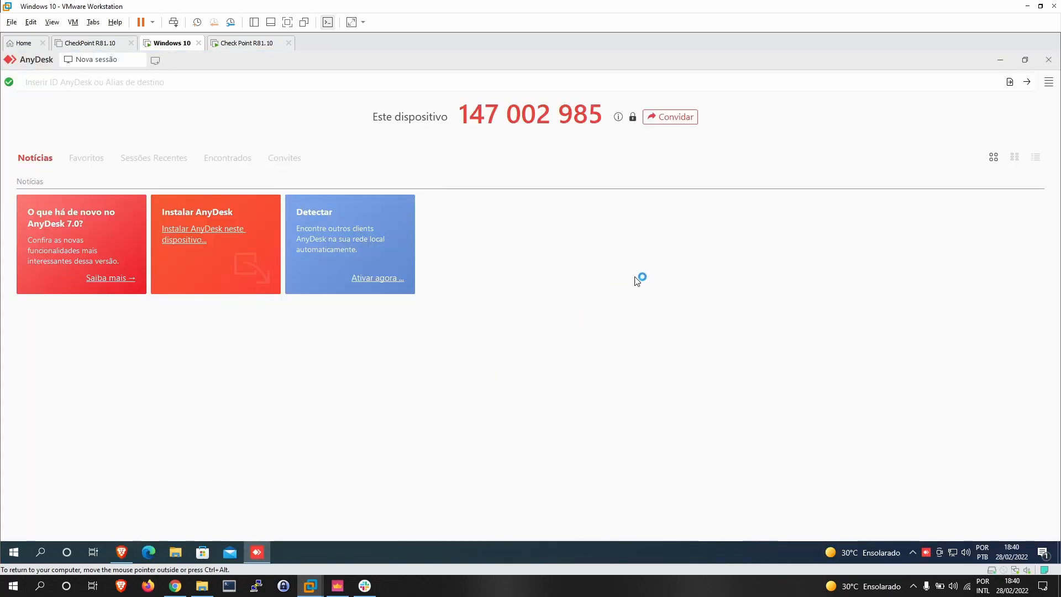
Close AnyDesk, declining to install it on the machine
{"action": "left_click", "coordinate": [1049, 61]}
{"action": "left_click", "coordinate": [559, 366]}
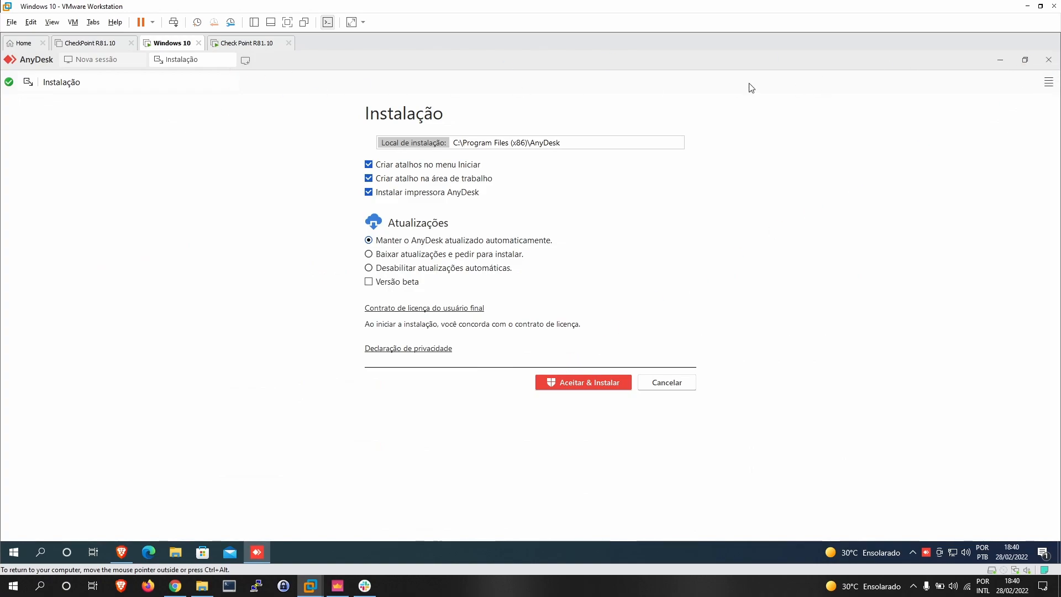
{"action": "left_click", "coordinate": [1048, 60]}
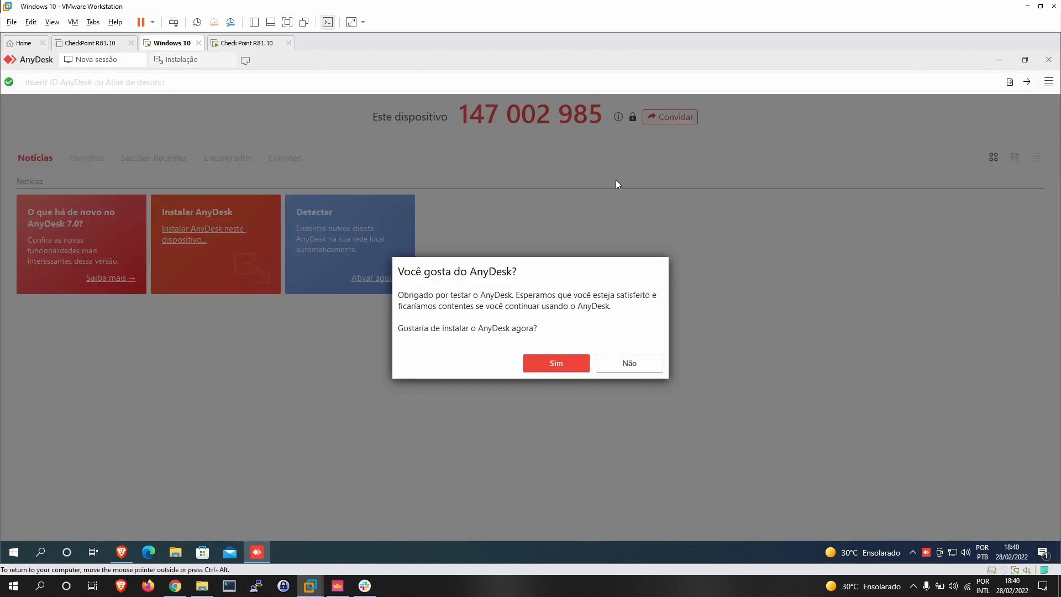
{"action": "left_click", "coordinate": [564, 361]}
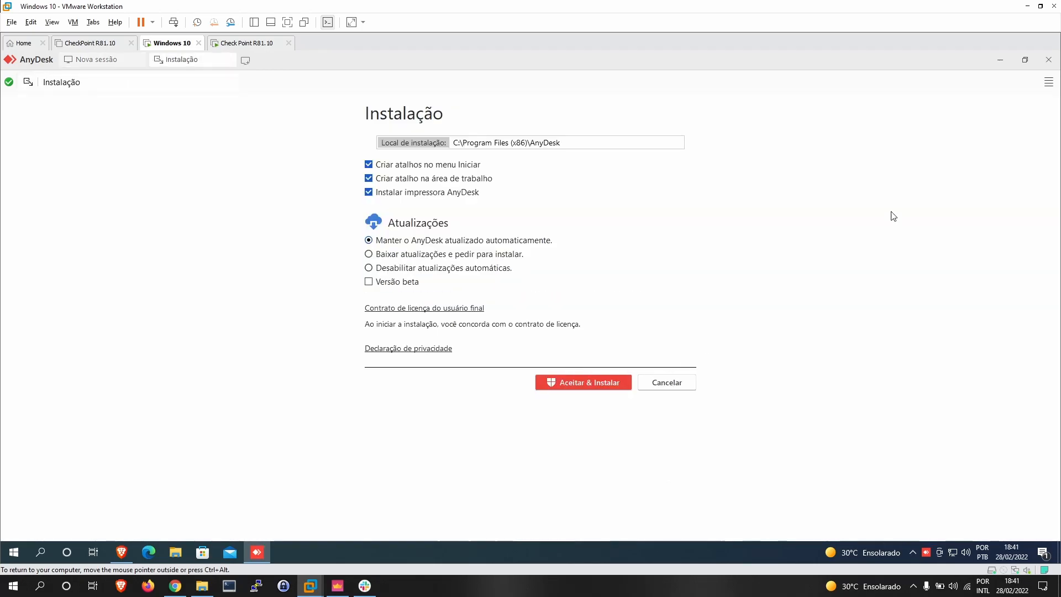
{"action": "left_click", "coordinate": [1049, 60]}
{"action": "left_click", "coordinate": [604, 365]}
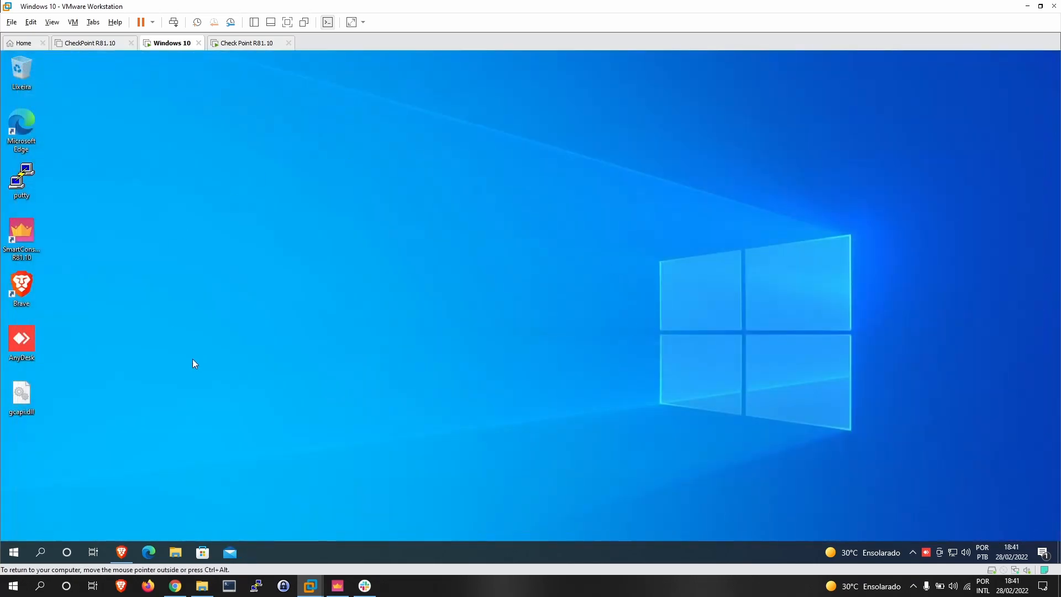
Switch to Brave, replace the private window's YouTube video tab with a new tab and leave its address empty
{"action": "left_click", "coordinate": [122, 552]}
{"action": "left_click", "coordinate": [146, 58]}
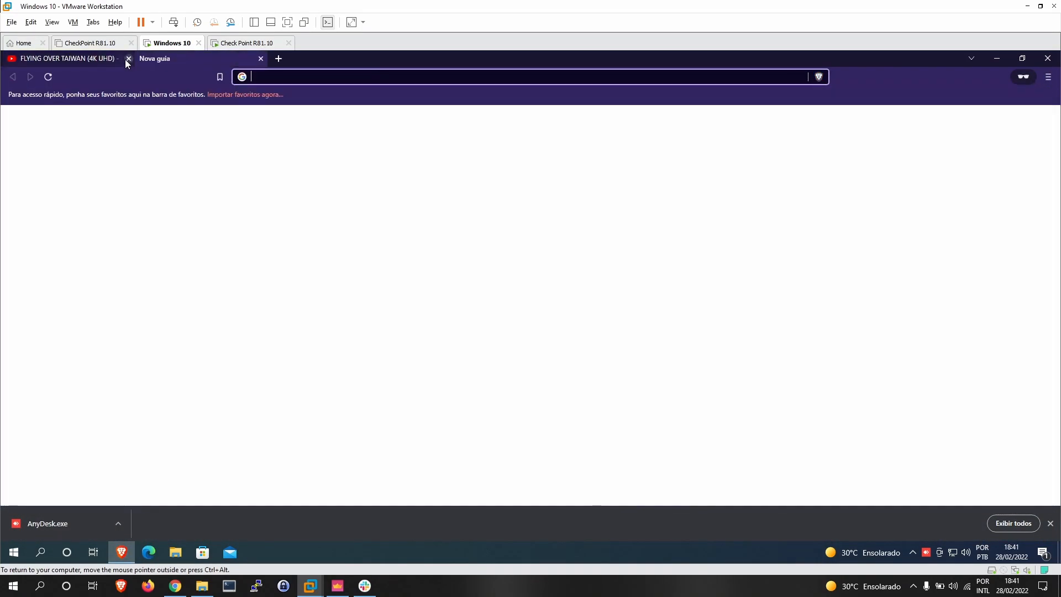
{"action": "left_click", "coordinate": [128, 58]}
{"action": "type", "text": "w"}
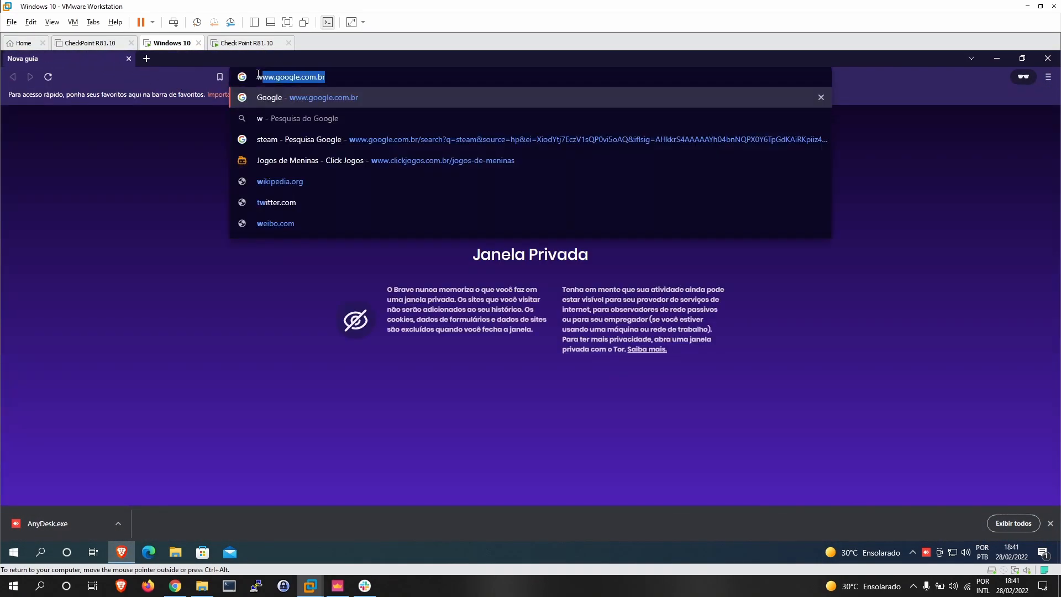
{"action": "key", "text": "BackSpace"}
{"action": "key", "text": "BackSpace"}
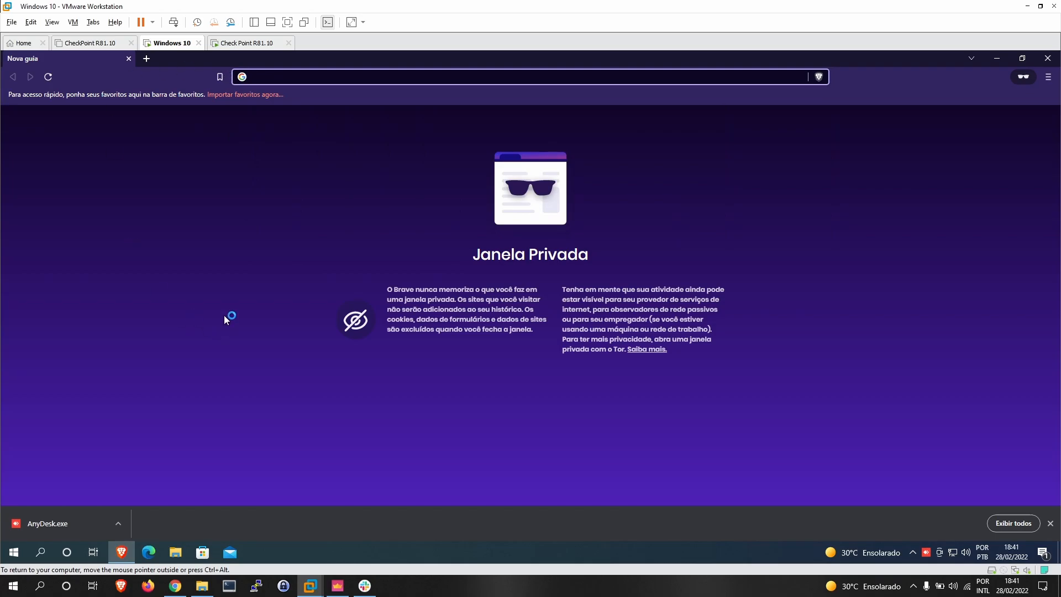
Switch to SmartConsole and examine the details of the AnyDesk application in the rule that allows it
{"action": "left_click", "coordinate": [338, 585]}
{"action": "mouse_move", "coordinate": [646, 182]}
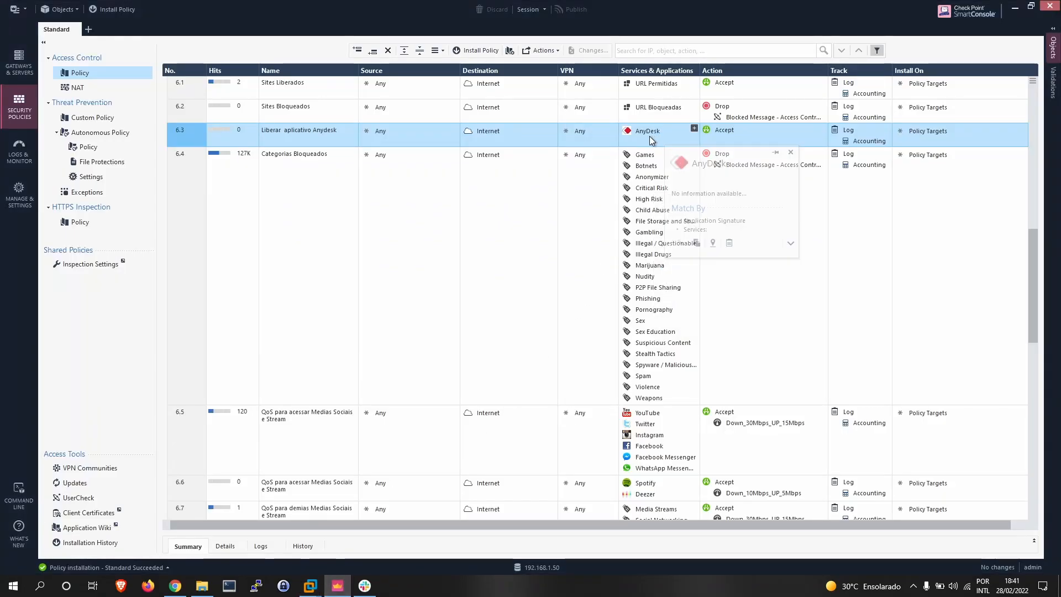
{"action": "mouse_move", "coordinate": [649, 136]}
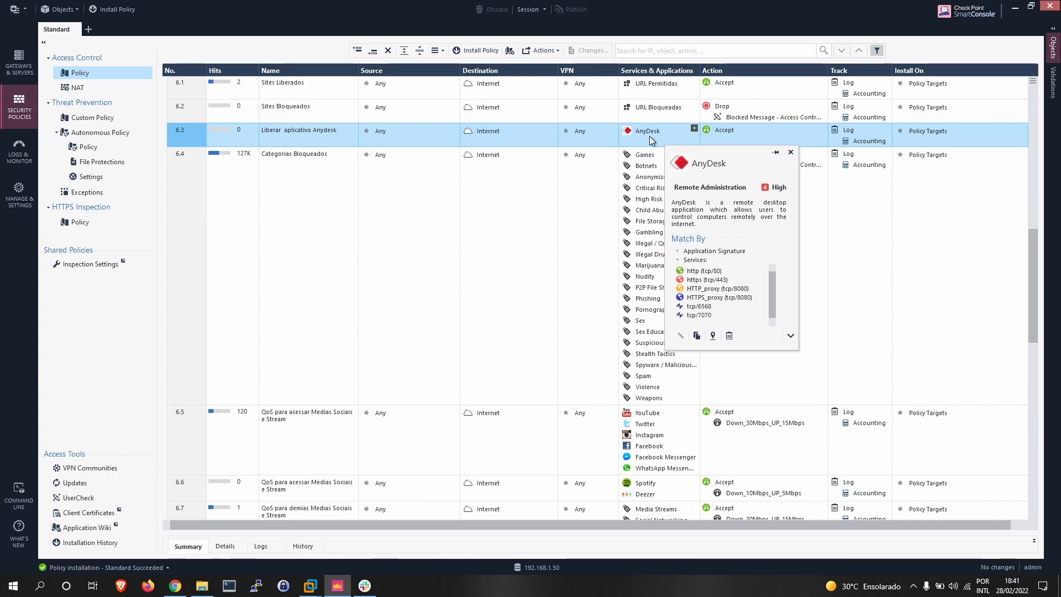
Search the AnyDesk rule's application picker for mysql and examine the matching entries' details
{"action": "left_click", "coordinate": [693, 128]}
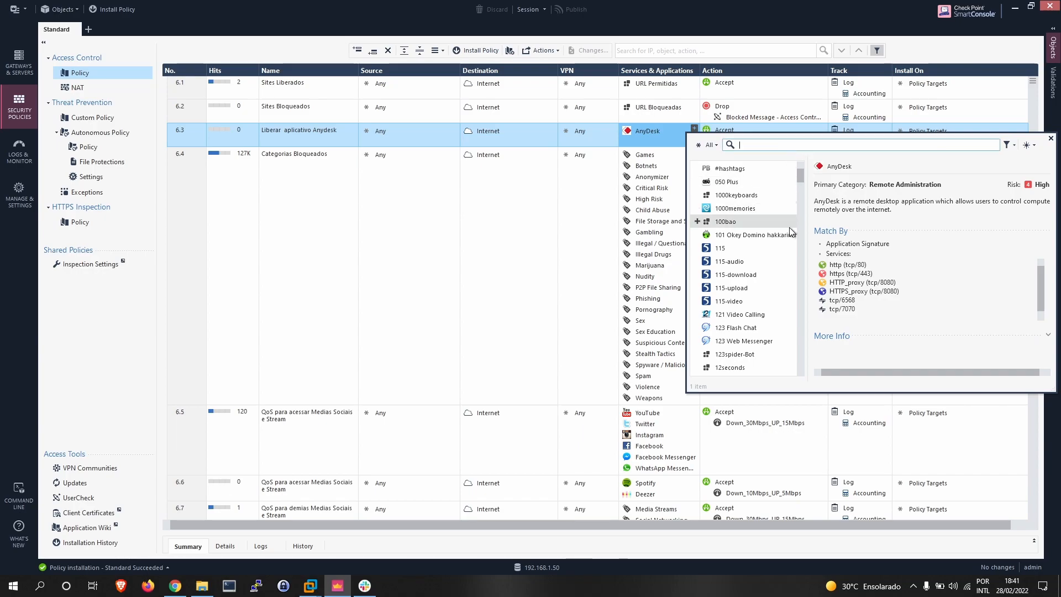
{"action": "left_click", "coordinate": [769, 146]}
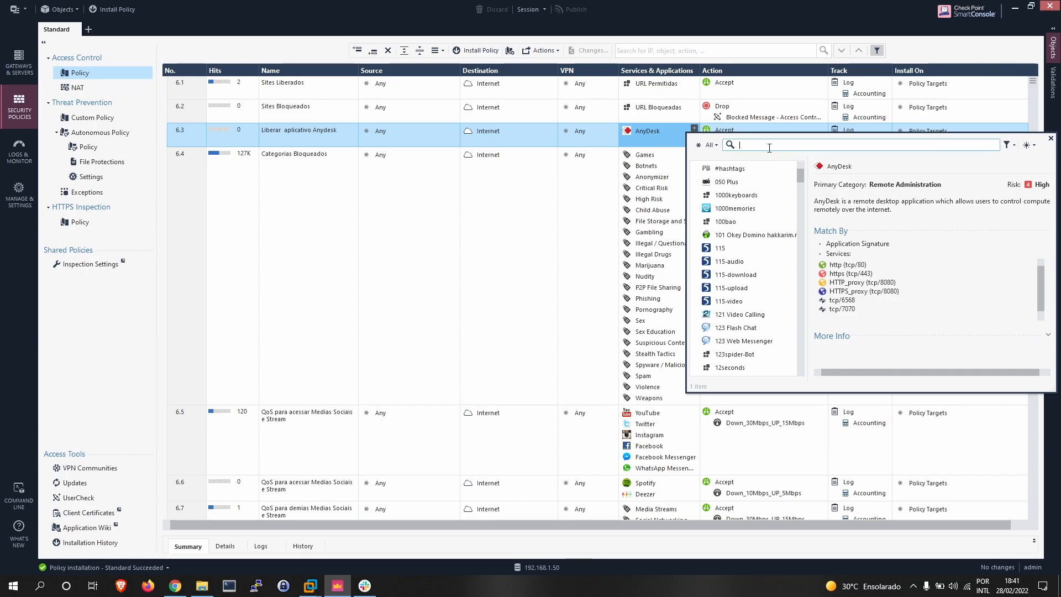
{"action": "type", "text": "mysq"}
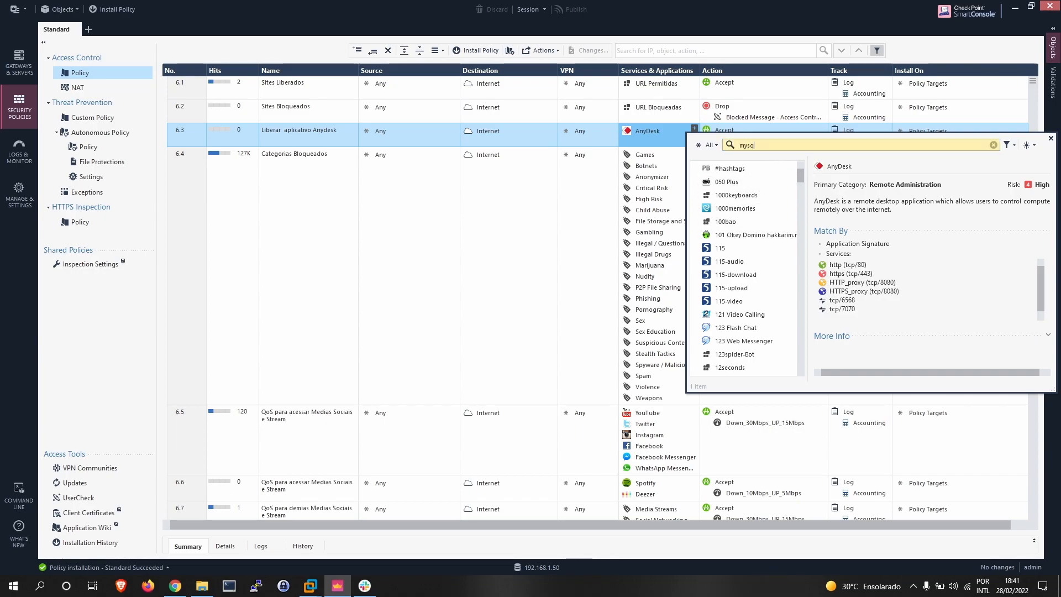
{"action": "type", "text": "l"}
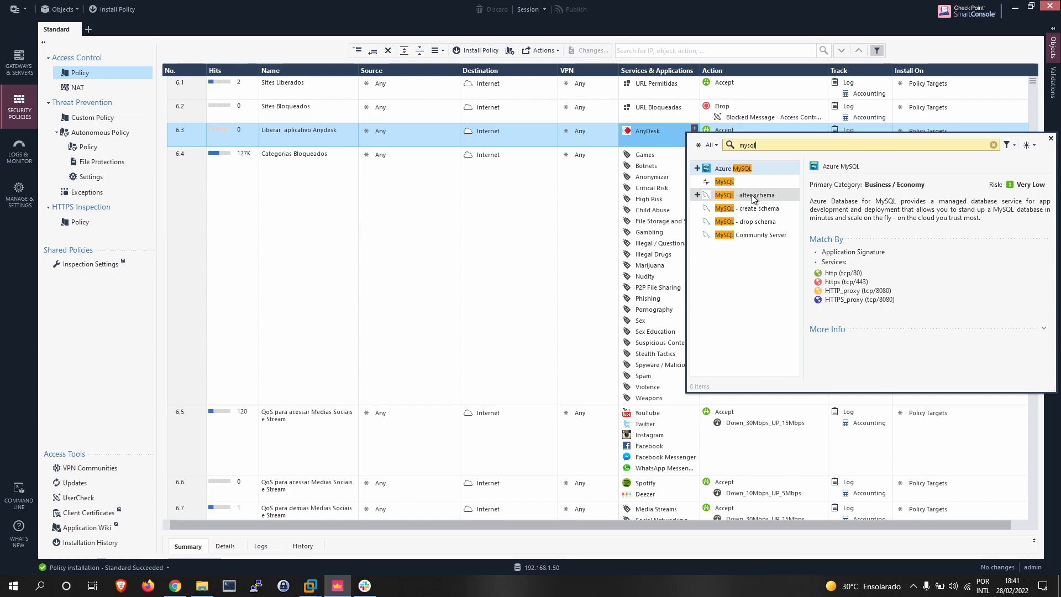
{"action": "left_click", "coordinate": [752, 208]}
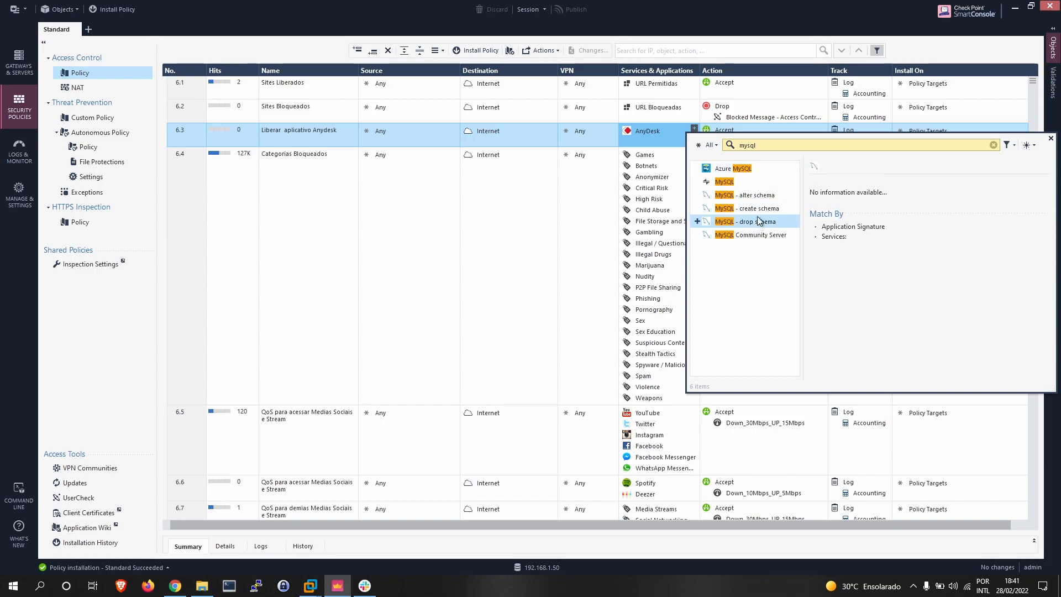
{"action": "left_click", "coordinate": [755, 198]}
{"action": "left_click", "coordinate": [745, 168]}
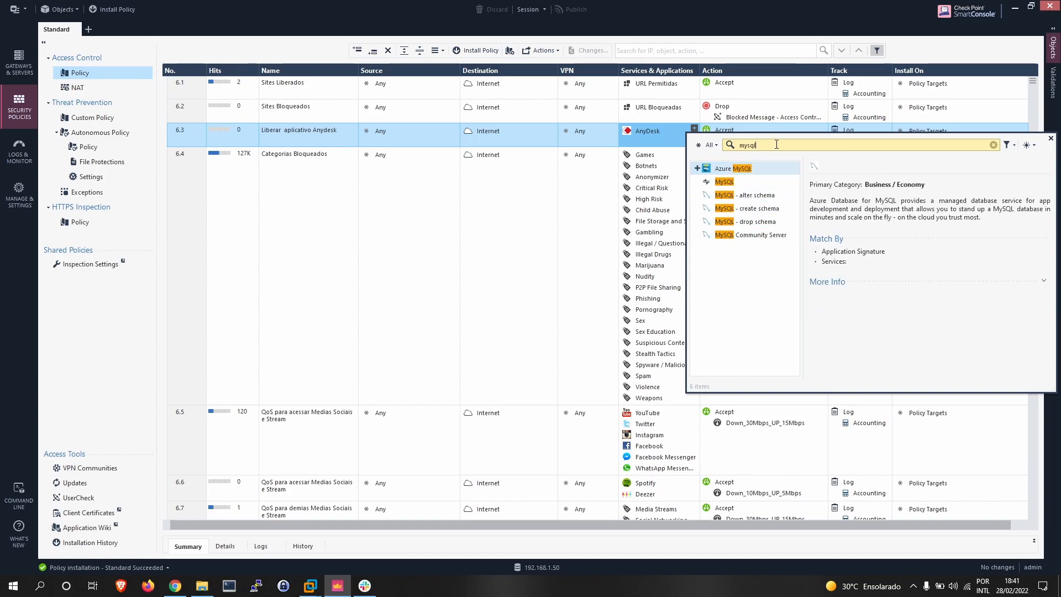
Clear the mysql search and browse the full list of available services and applications
{"action": "key", "text": "BackSpace"}
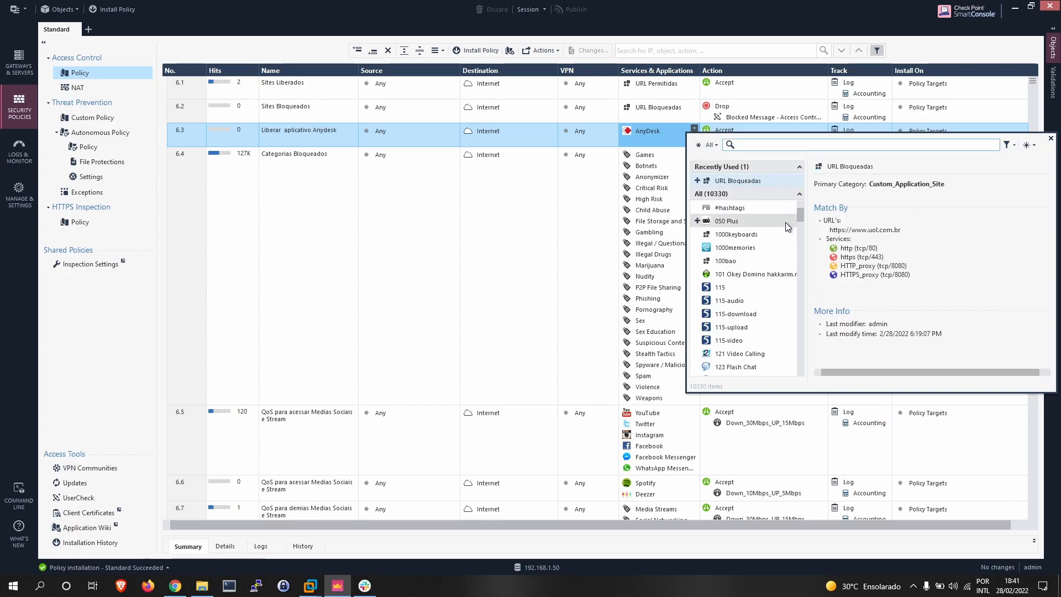
{"action": "scroll", "coordinate": [763, 262], "scroll_direction": "down", "scroll_amount": 10}
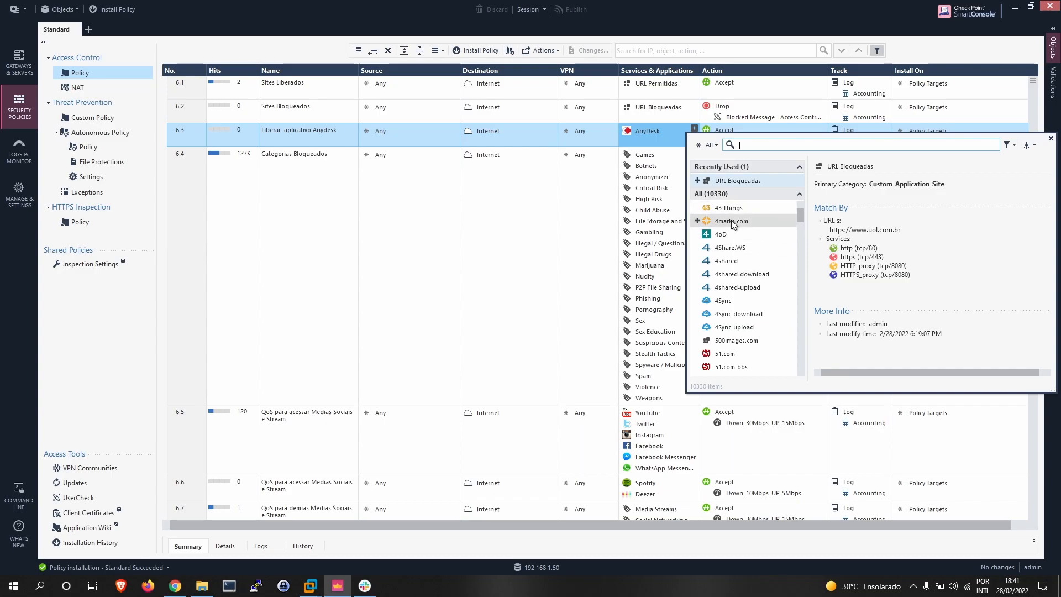
{"action": "scroll", "coordinate": [770, 284], "scroll_direction": "down", "scroll_amount": 4}
{"action": "scroll", "coordinate": [767, 282], "scroll_direction": "down", "scroll_amount": 6}
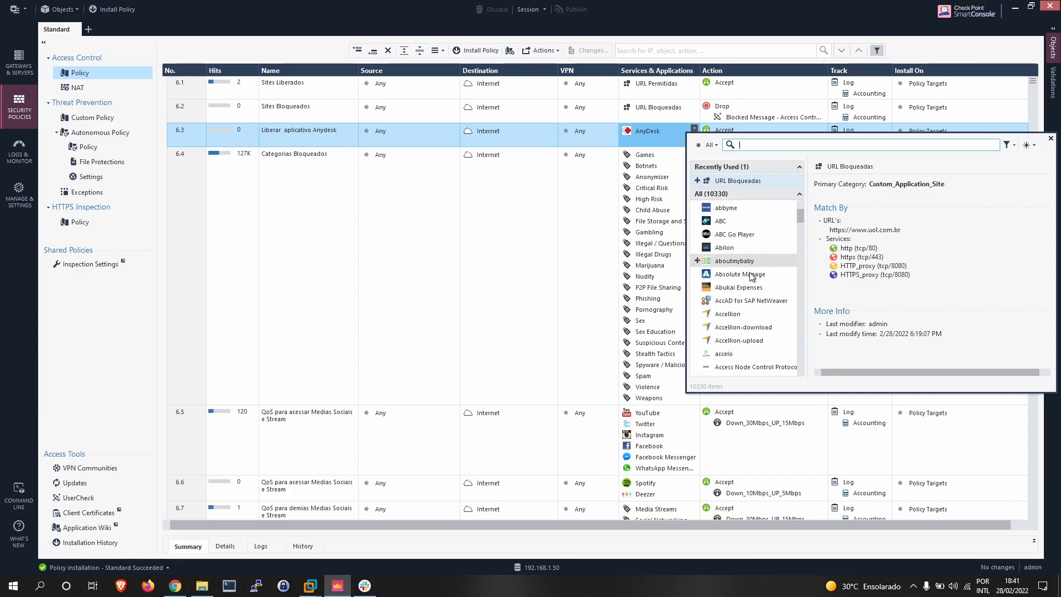
{"action": "scroll", "coordinate": [723, 247], "scroll_direction": "down", "scroll_amount": 3}
{"action": "scroll", "coordinate": [723, 249], "scroll_direction": "down", "scroll_amount": 3}
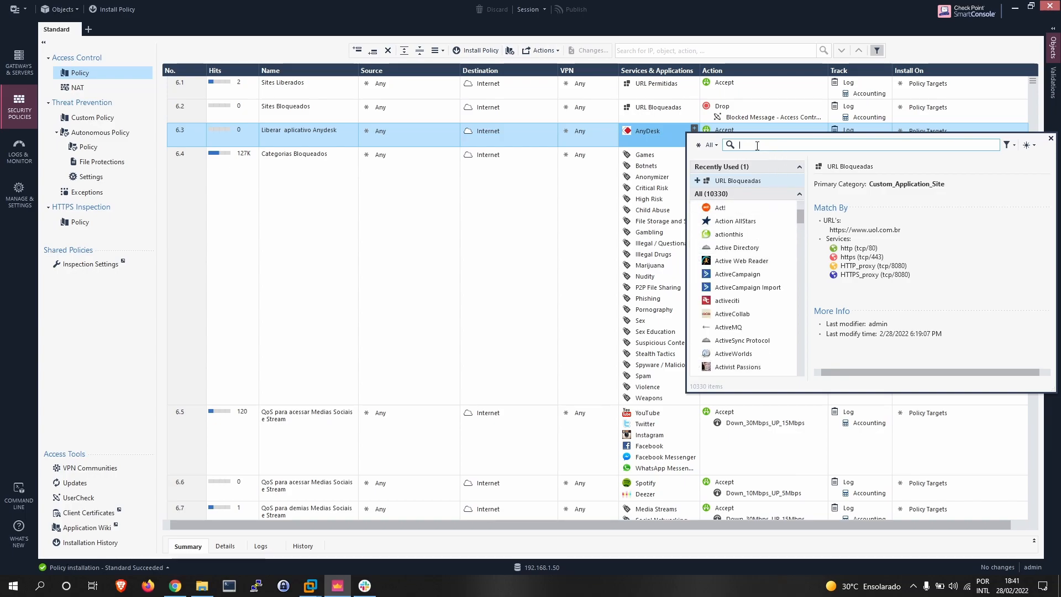
Search the application picker for cnn, then clear the search and browse further through the full list
{"action": "type", "text": "d"}
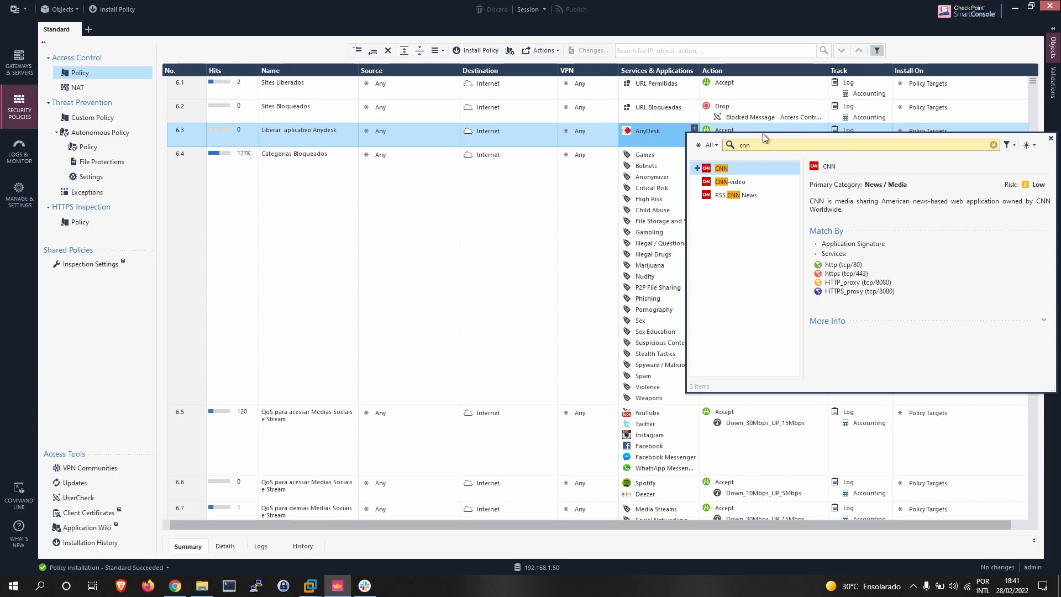
{"action": "left_click_drag", "start_coordinate": [759, 144], "coordinate": [701, 144]}
{"action": "key", "text": "BackSpace"}
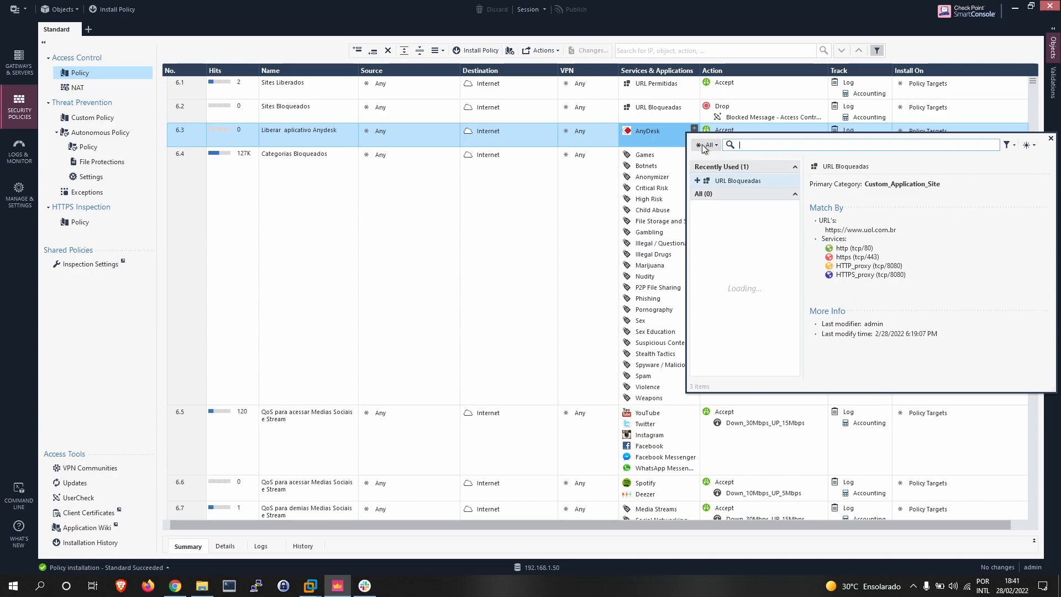
{"action": "left_click_drag", "start_coordinate": [798, 217], "coordinate": [793, 257]}
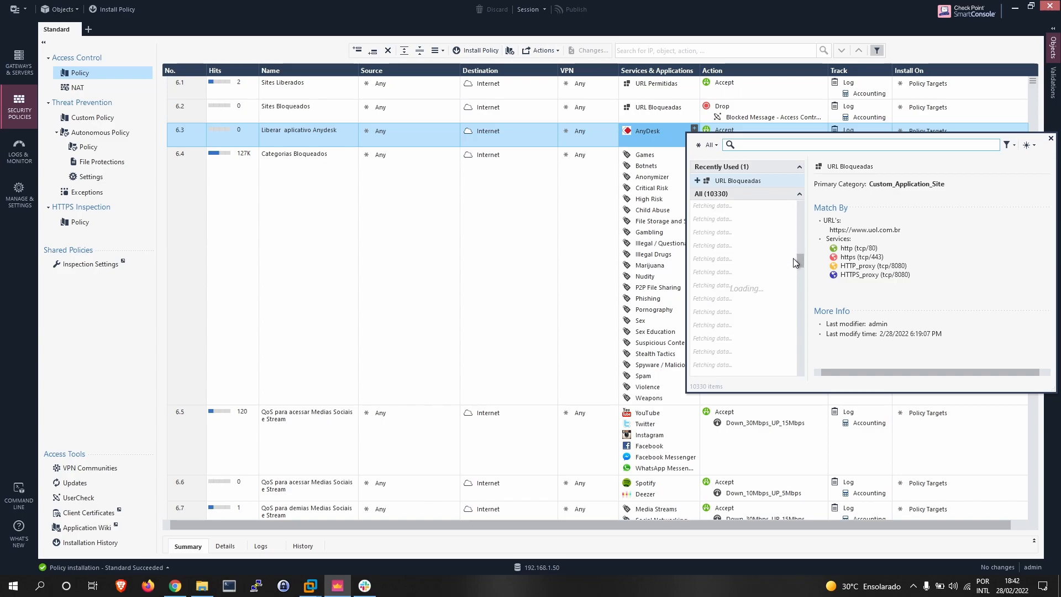
{"action": "scroll", "coordinate": [766, 282], "scroll_direction": "down", "scroll_amount": 8}
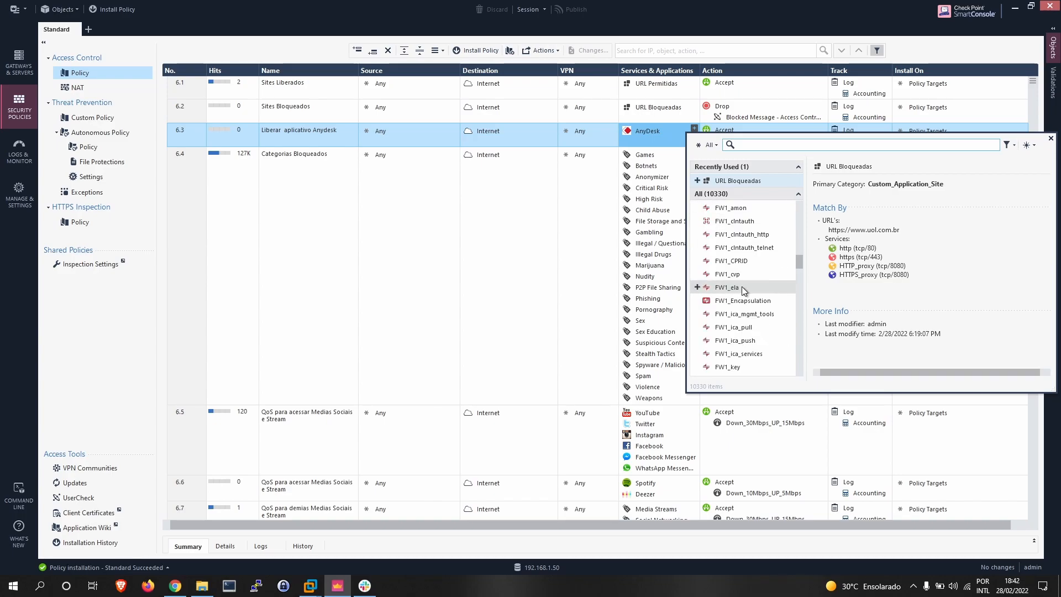
{"action": "scroll", "coordinate": [751, 273], "scroll_direction": "down", "scroll_amount": 10}
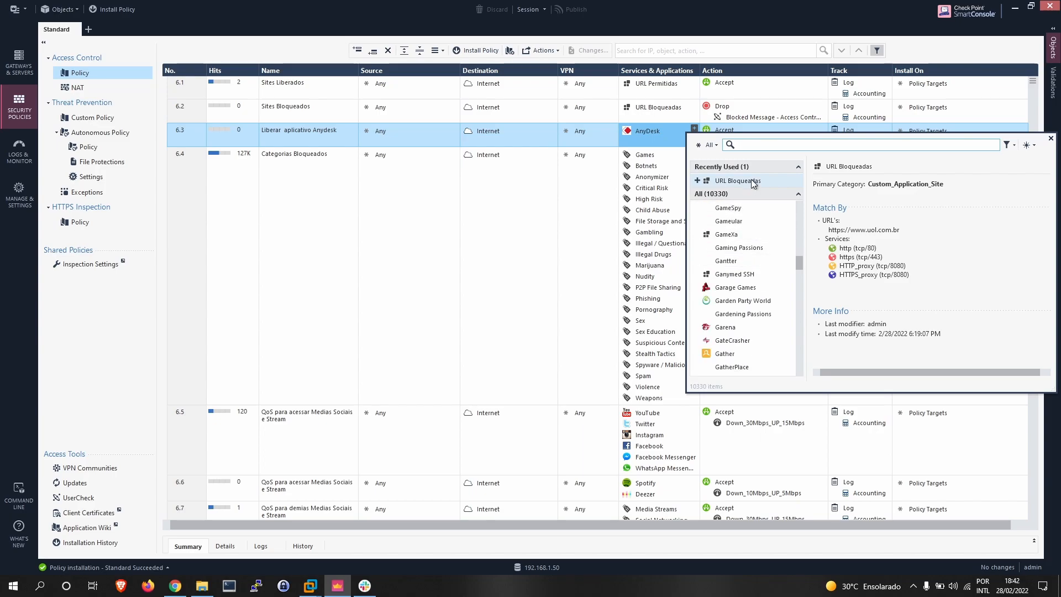
Limit the picker to Applications & Sites, search for store and examine the App Store entry
{"action": "left_click", "coordinate": [710, 144]}
{"action": "left_click", "coordinate": [729, 183]}
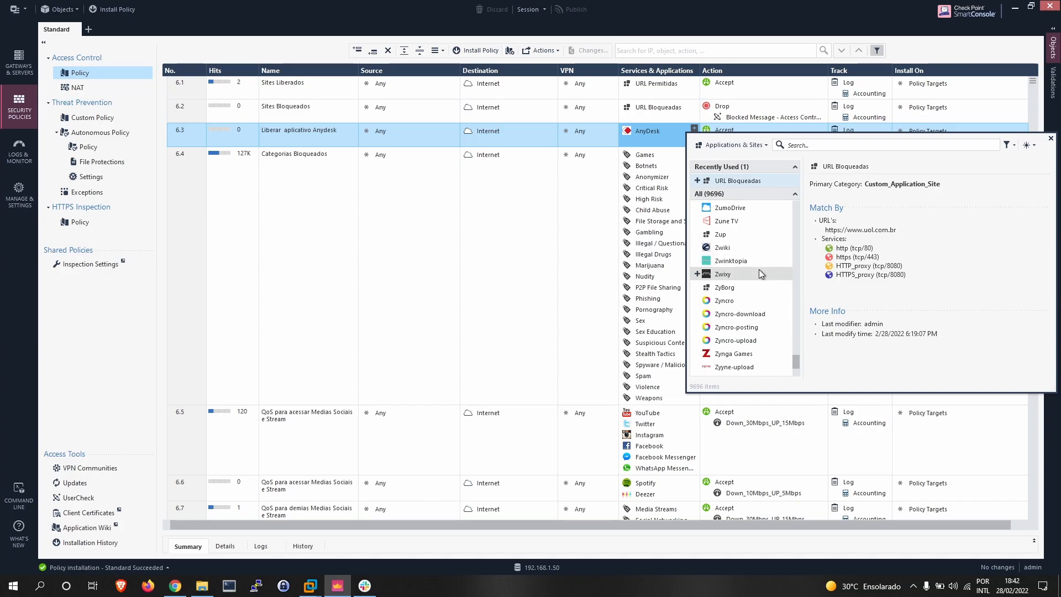
{"action": "scroll", "coordinate": [740, 309], "scroll_direction": "up", "scroll_amount": 5}
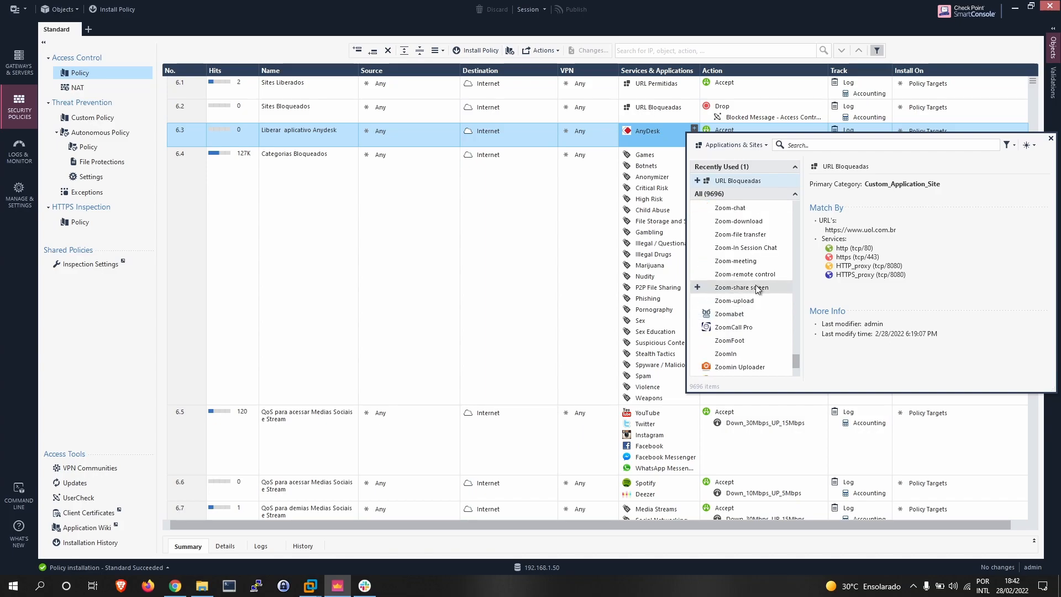
{"action": "left_click", "coordinate": [834, 147]}
{"action": "type", "text": "sto"}
{"action": "key", "text": "BackSpace"}
{"action": "type", "text": "tore"}
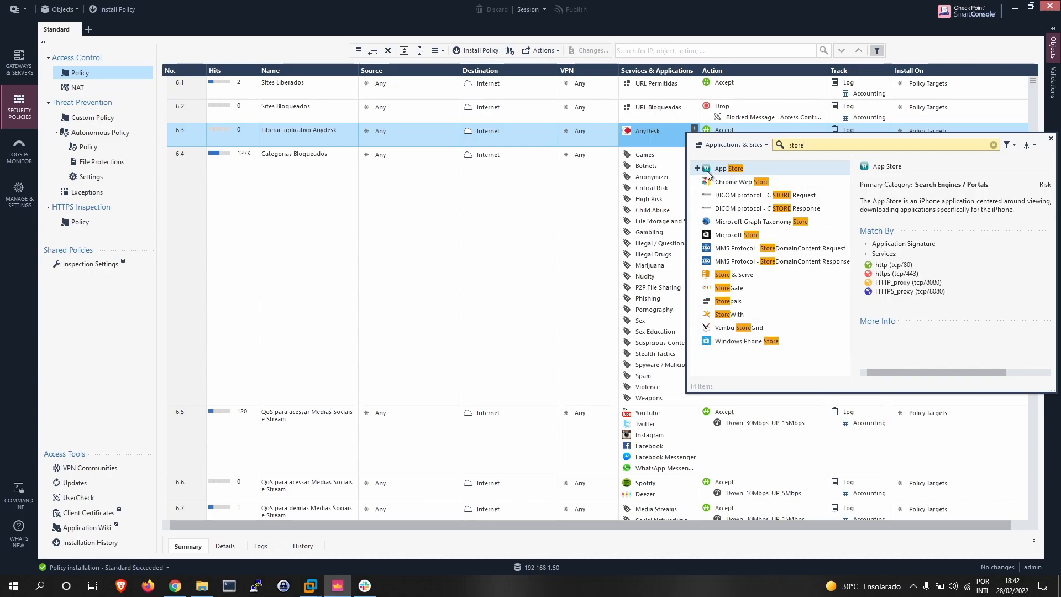
{"action": "left_click", "coordinate": [755, 168]}
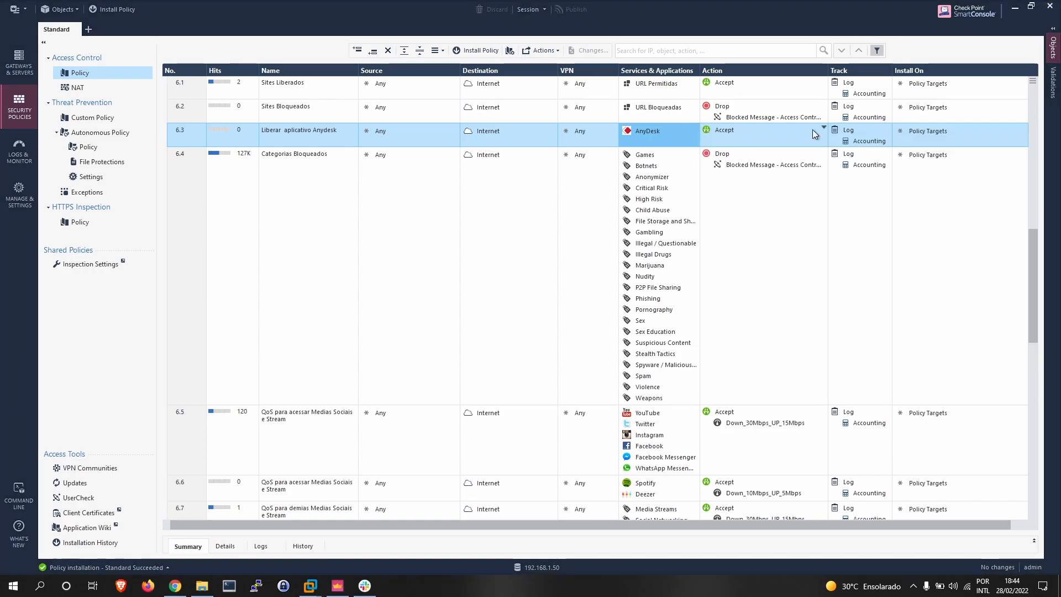
{"action": "left_click", "coordinate": [812, 129]}
{"action": "left_click", "coordinate": [694, 129]}
{"action": "left_click", "coordinate": [694, 129]}
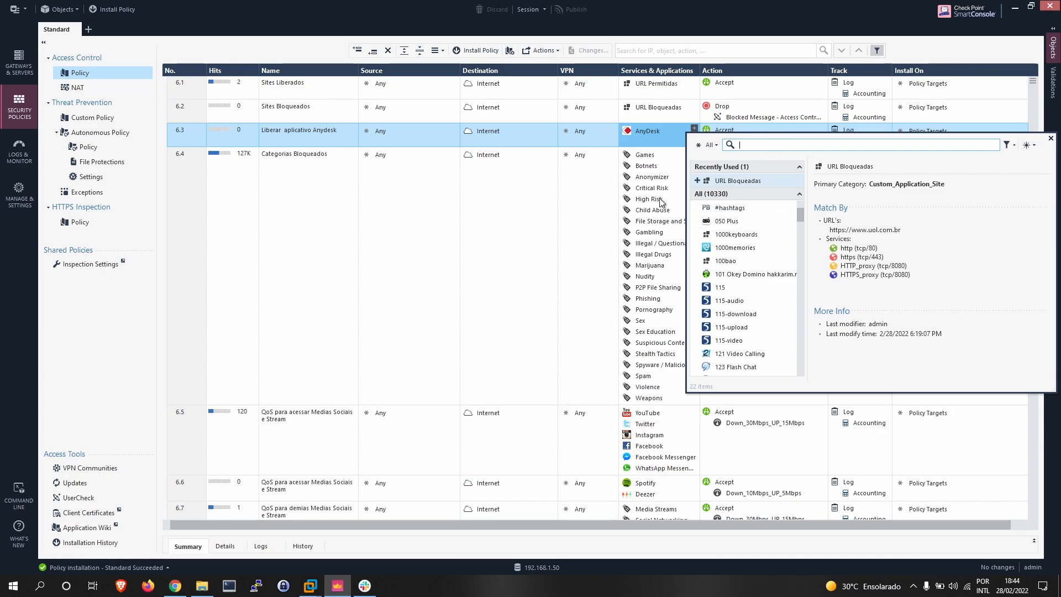
{"action": "left_click", "coordinate": [654, 137]}
Add a rule above "Acesso a Internet liberado" and name it "Bloqueio Windows Store"
{"action": "scroll", "coordinate": [649, 359], "scroll_direction": "down", "scroll_amount": 3}
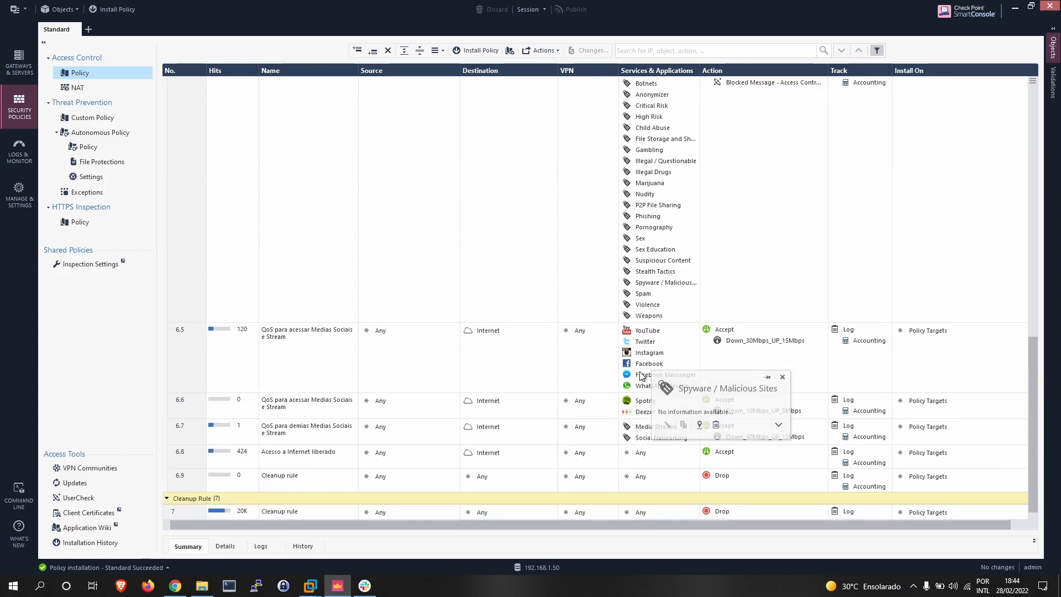
{"action": "left_click", "coordinate": [191, 451]}
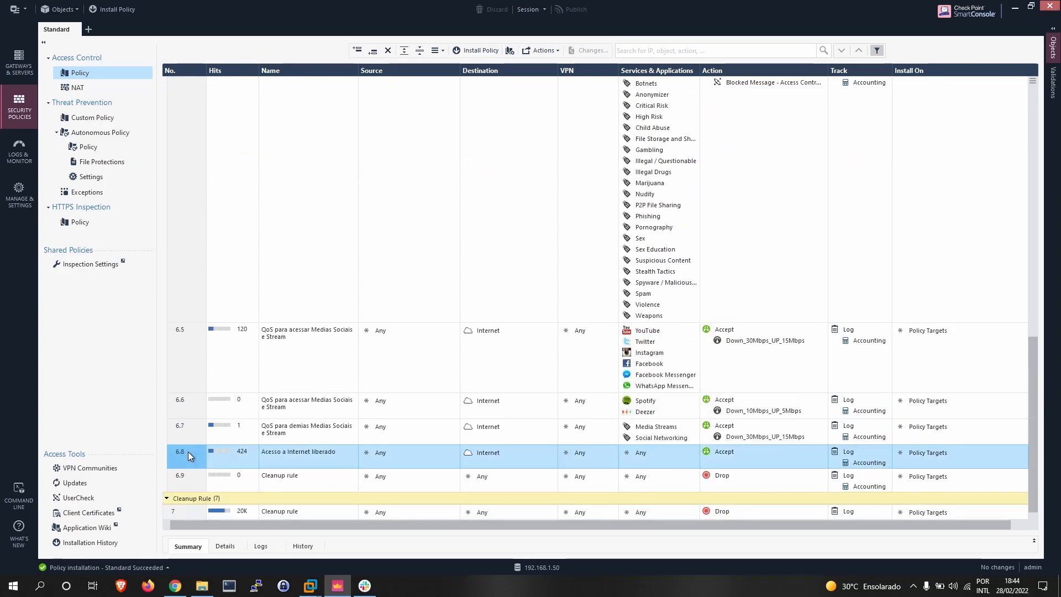
{"action": "right_click", "coordinate": [188, 452]}
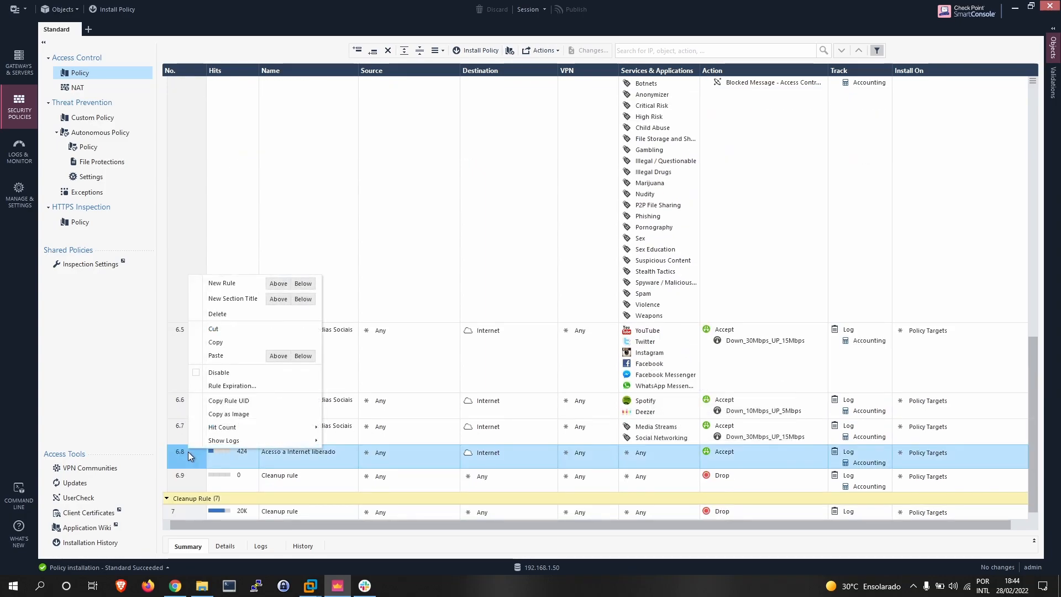
{"action": "left_click", "coordinate": [274, 284]}
{"action": "double_click", "coordinate": [283, 453]}
{"action": "type", "text": "Bloqueio Windows Store"}
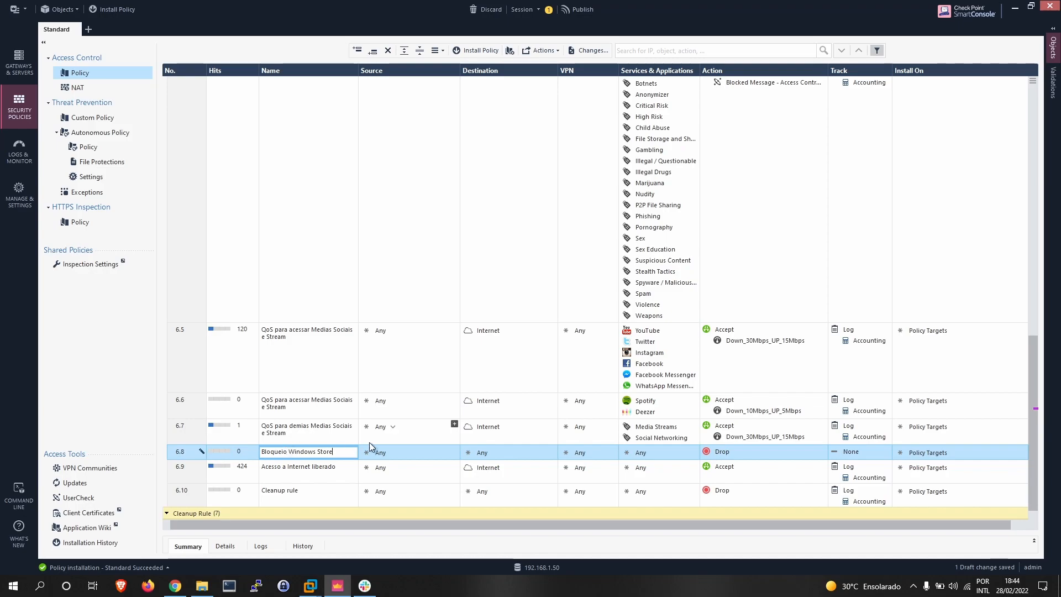
{"action": "left_click", "coordinate": [396, 449]}
Set the Bloqueio Windows Store rule's action to Drop with Blocked Message - Access Control and its tracking to Log with Accounting
{"action": "left_click", "coordinate": [753, 452]}
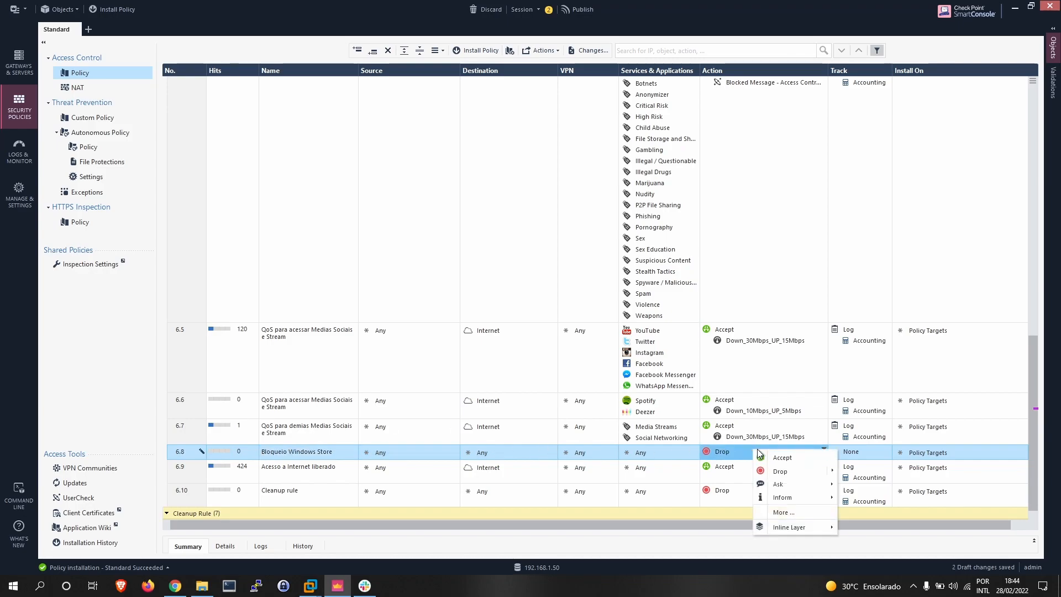
{"action": "mouse_move", "coordinate": [817, 471]}
{"action": "left_click", "coordinate": [905, 474]}
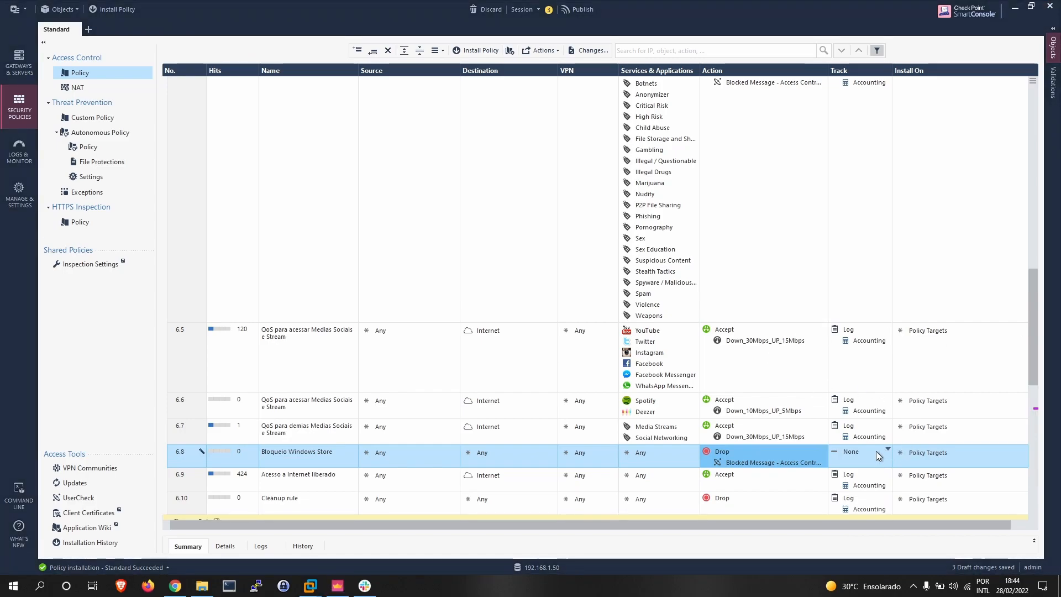
{"action": "left_click", "coordinate": [876, 451]}
{"action": "left_click", "coordinate": [897, 474]}
{"action": "left_click", "coordinate": [871, 452]}
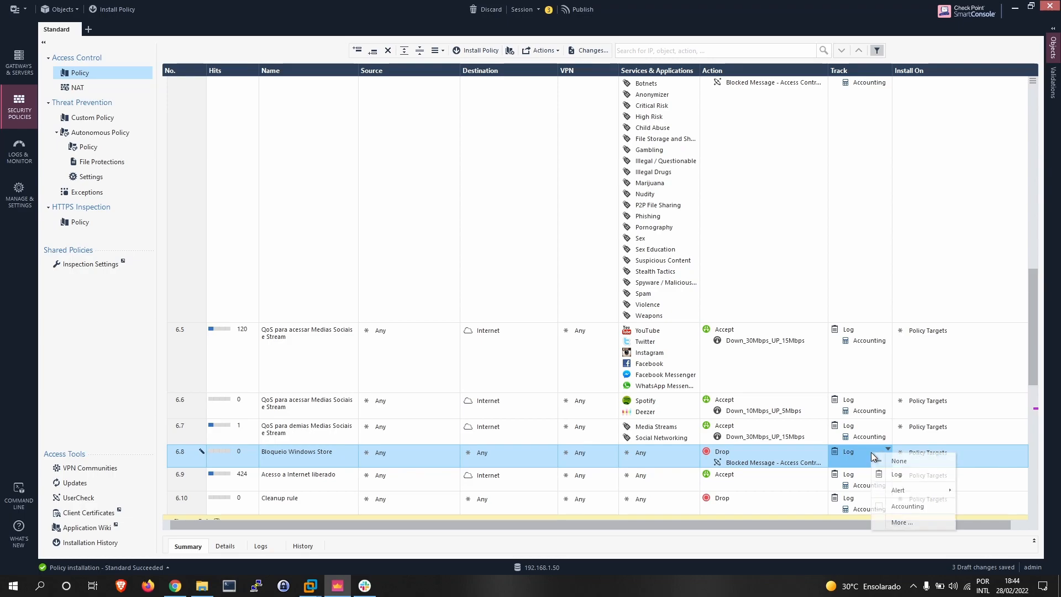
{"action": "left_click", "coordinate": [887, 504]}
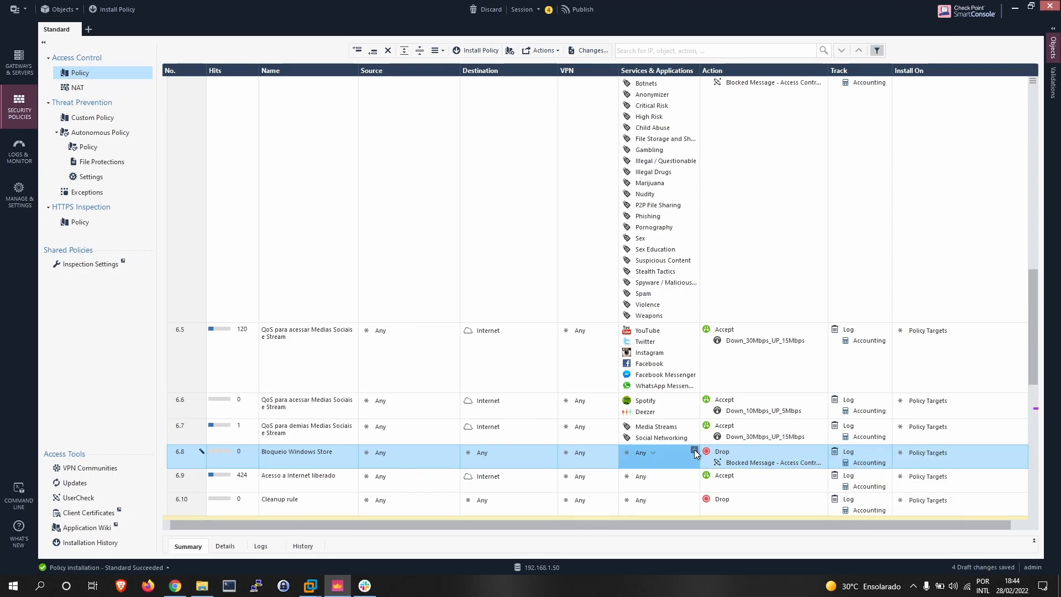
Search for store and add Microsoft Store as the application matched by the Bloqueio Windows Store rule
{"action": "left_click", "coordinate": [694, 449]}
{"action": "left_click", "coordinate": [770, 193]}
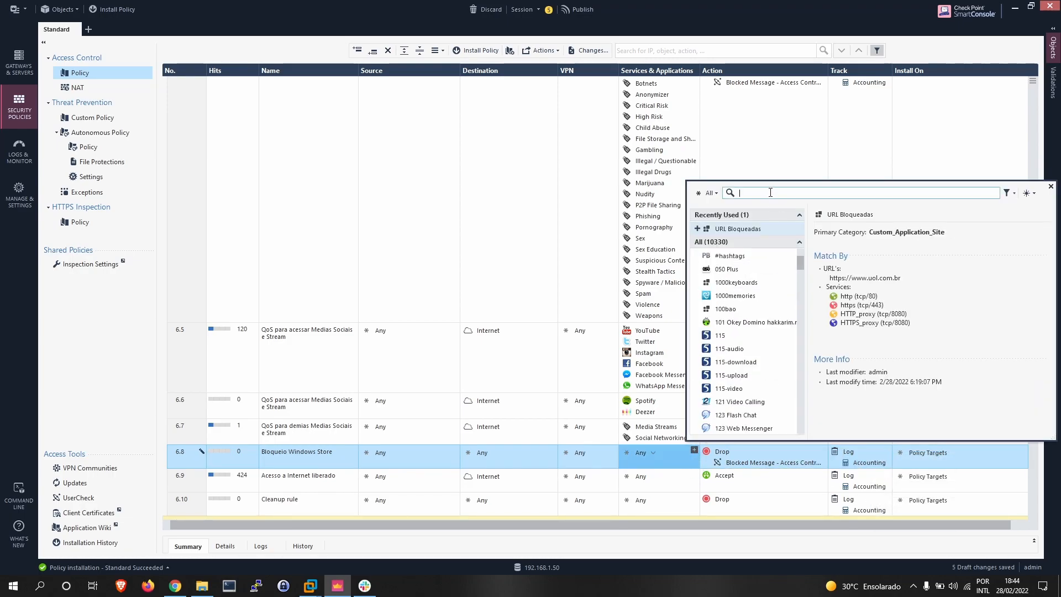
{"action": "type", "text": "store"}
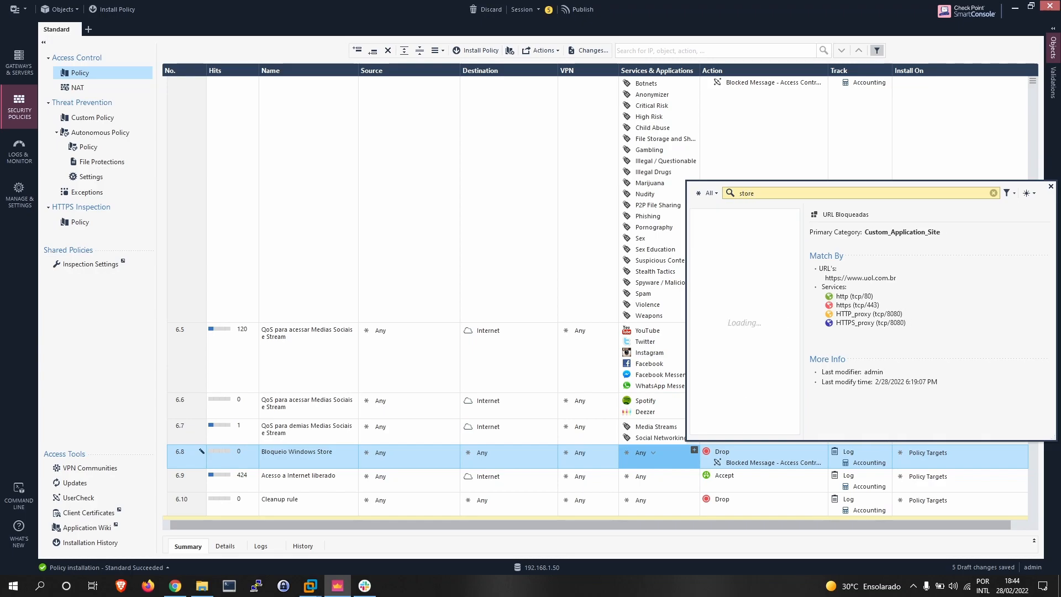
{"action": "left_click", "coordinate": [730, 283]}
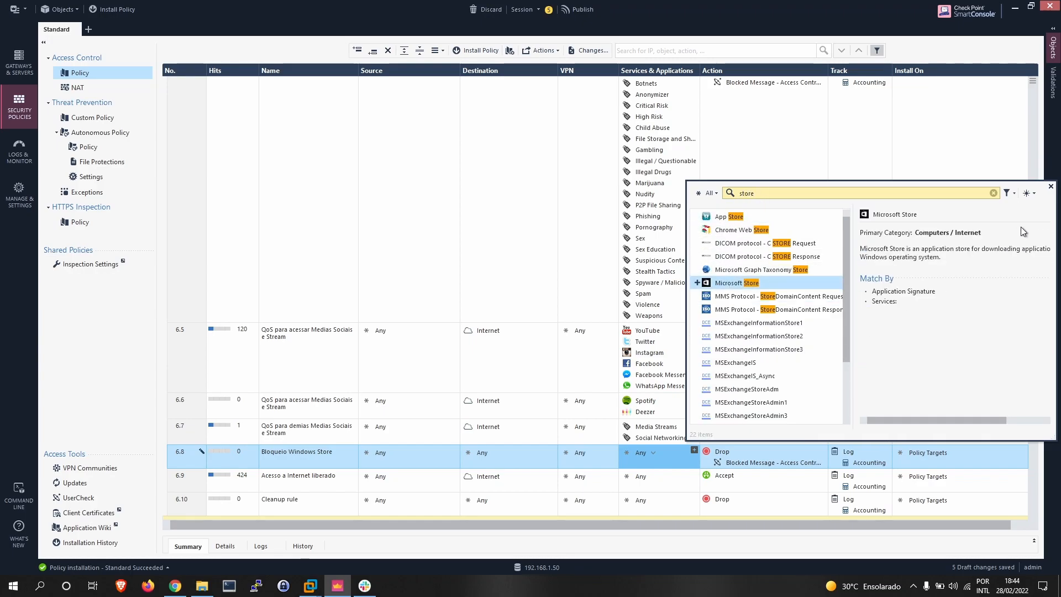
{"action": "left_click", "coordinate": [697, 283]}
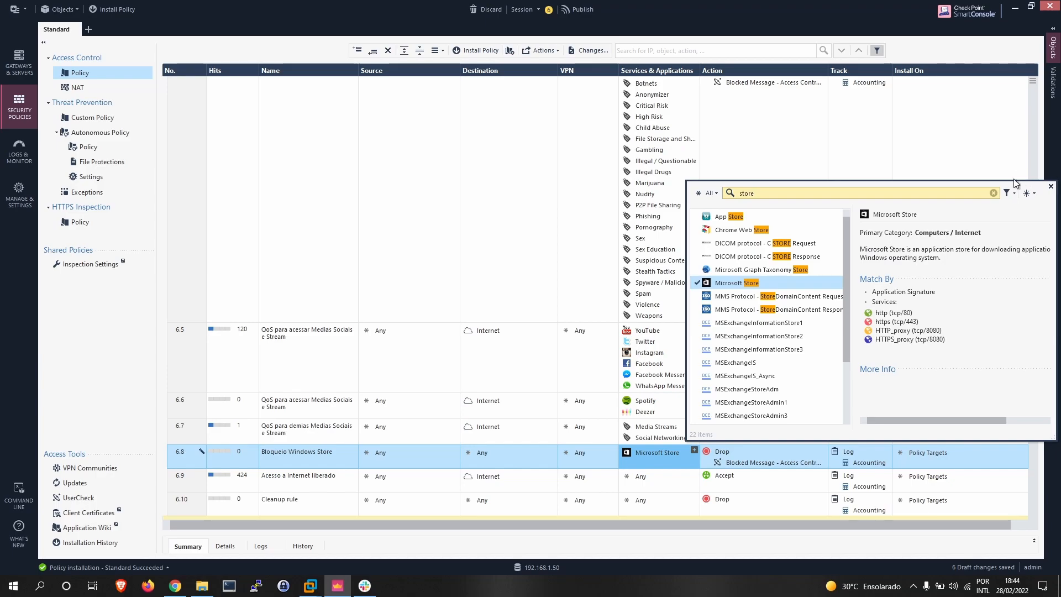
{"action": "left_click", "coordinate": [1050, 187]}
{"action": "mouse_move", "coordinate": [323, 587]}
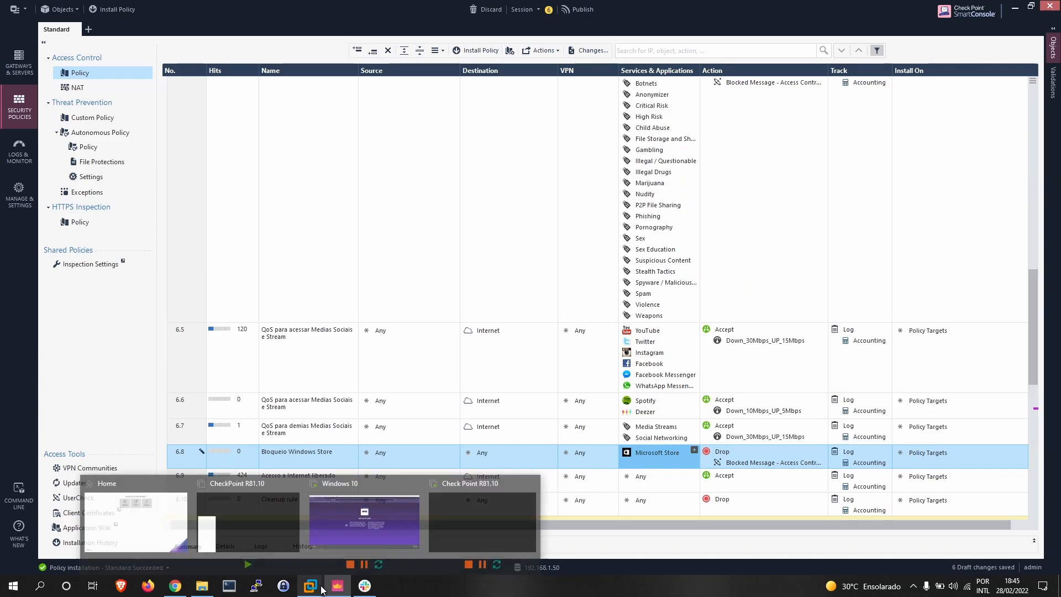
Switch to the Windows 10 virtual machine, close the private browser window and open Microsoft Store
{"action": "left_click", "coordinate": [330, 531]}
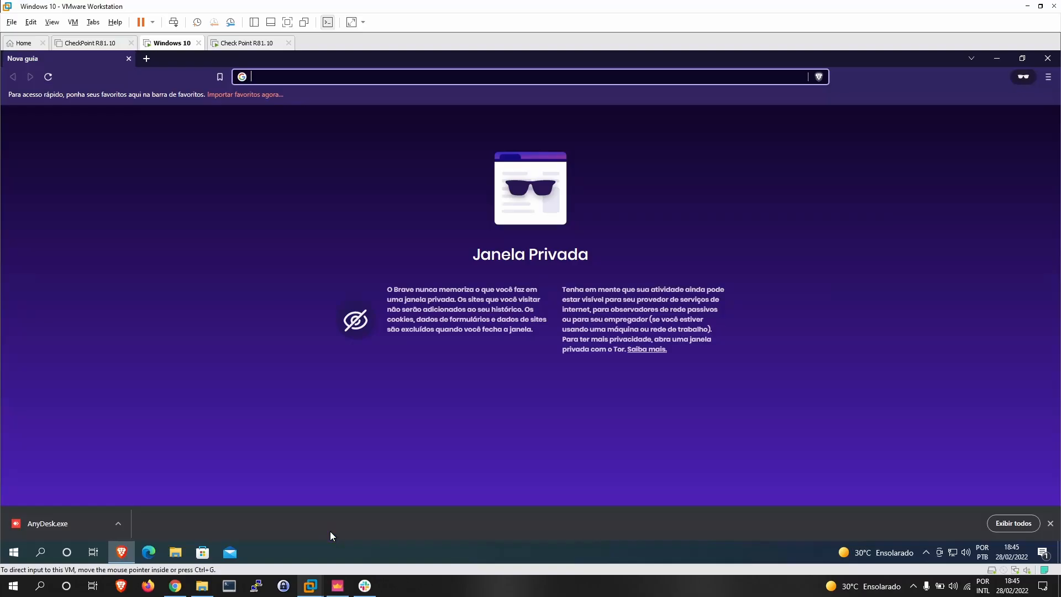
{"action": "left_click", "coordinate": [1048, 62]}
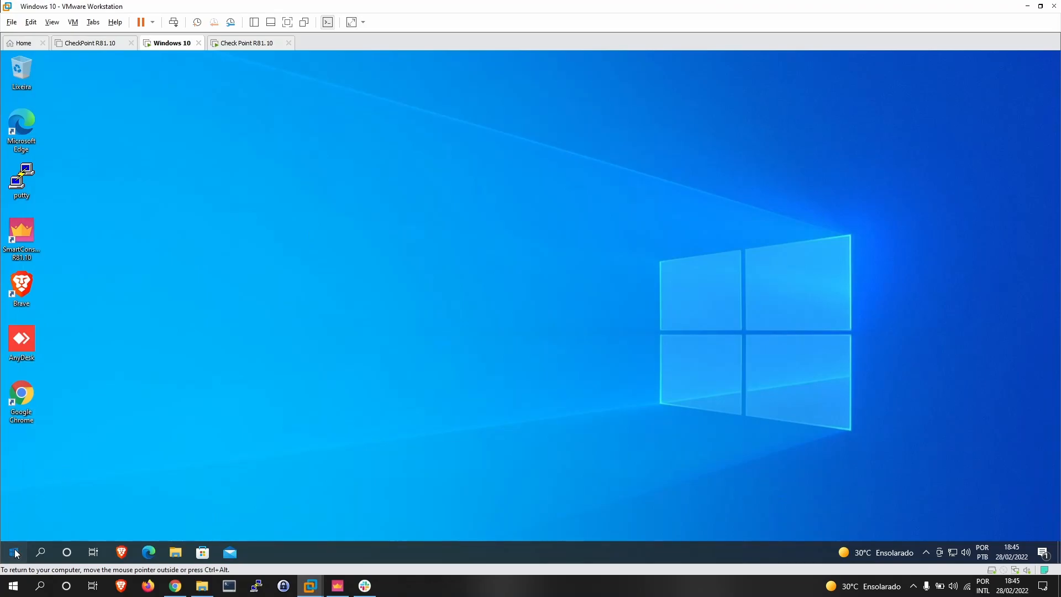
{"action": "left_click", "coordinate": [13, 552]}
{"action": "left_click", "coordinate": [202, 552]}
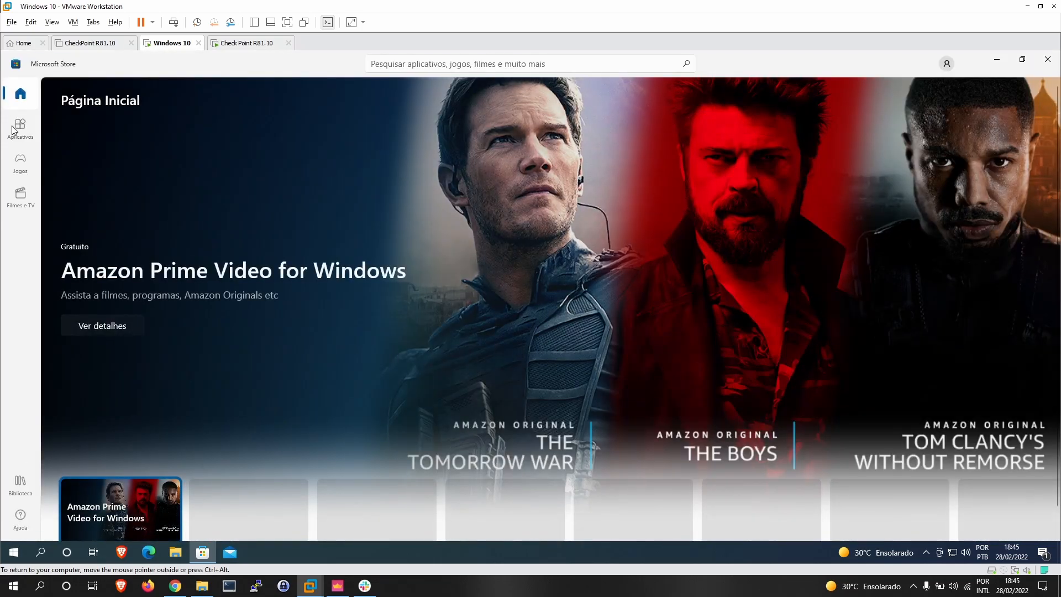
Browse the Aplicativos and Jogos pages of Microsoft Store to check current access, and minimize the store
{"action": "left_click", "coordinate": [17, 137]}
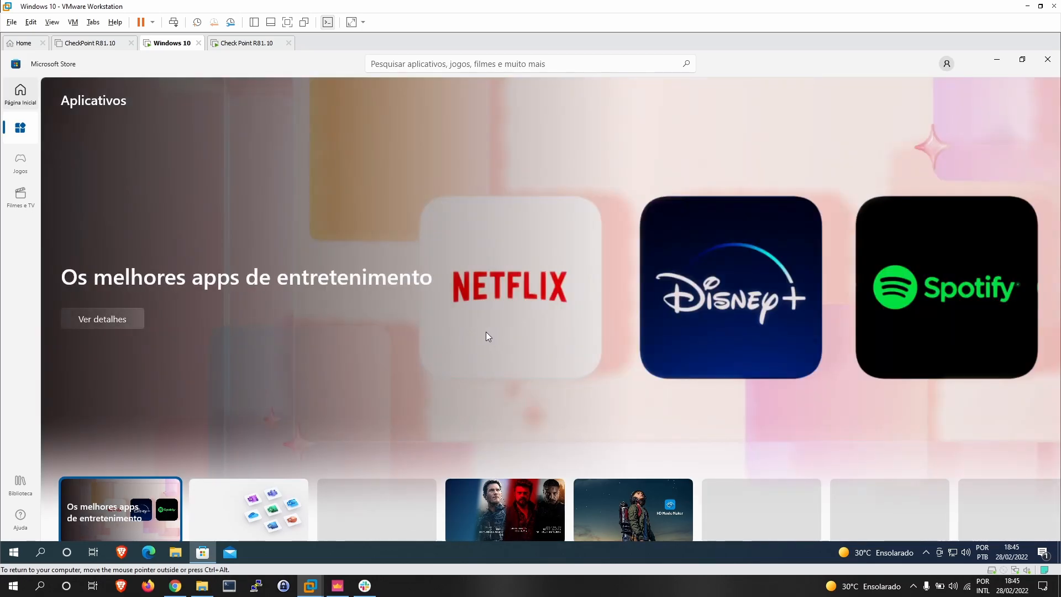
{"action": "scroll", "coordinate": [310, 408], "scroll_direction": "down", "scroll_amount": 5}
{"action": "scroll", "coordinate": [309, 395], "scroll_direction": "down", "scroll_amount": 5}
{"action": "left_click", "coordinate": [20, 161]}
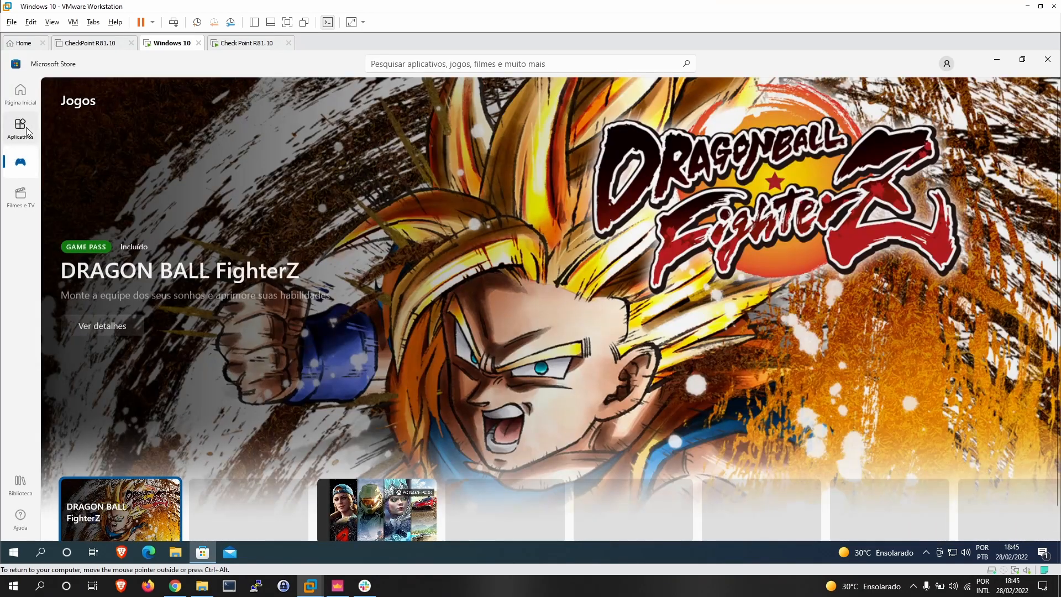
{"action": "left_click", "coordinate": [26, 131]}
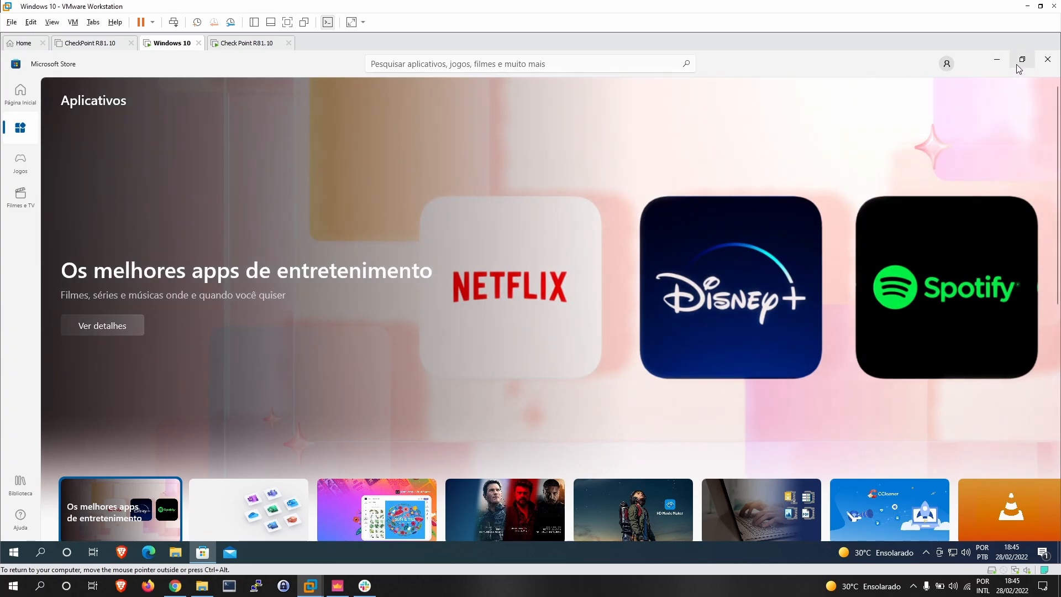
{"action": "left_click", "coordinate": [997, 59]}
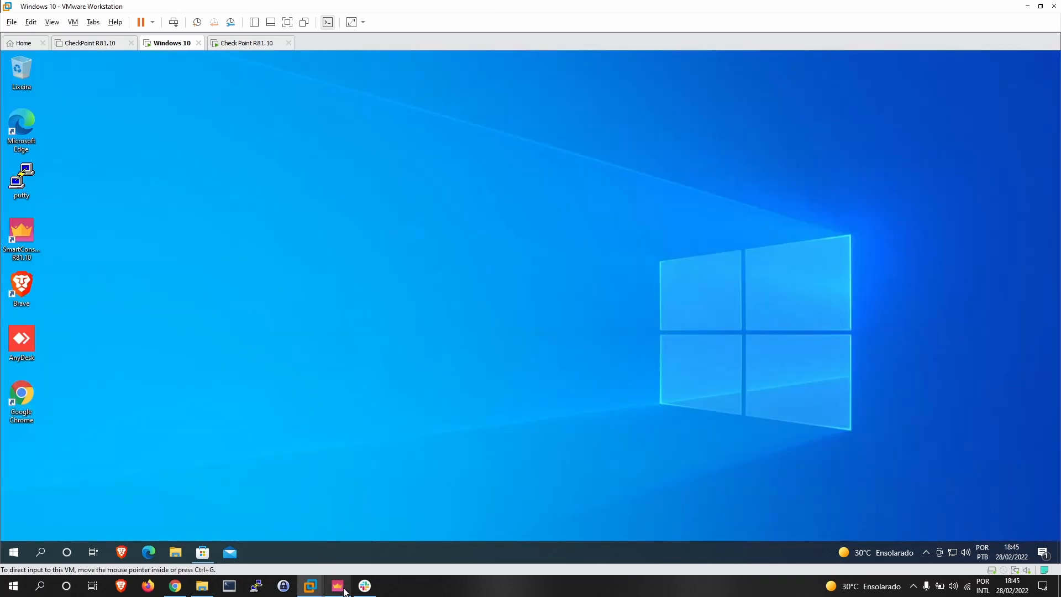
In SmartConsole, copy the Internet destination from rule 6.7 to the Bloqueio Windows Store rule
{"action": "left_click", "coordinate": [337, 586]}
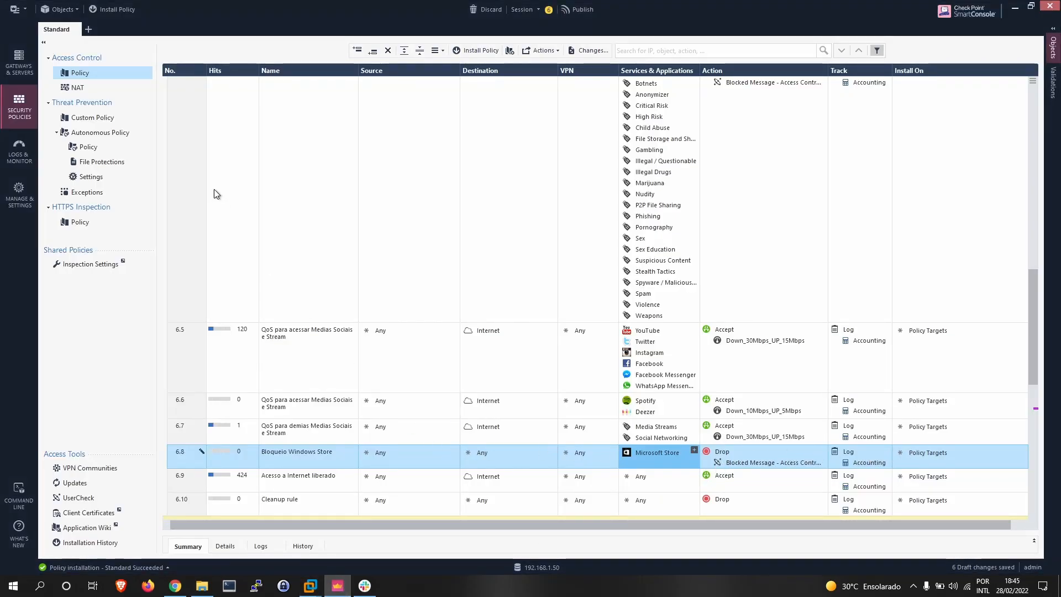
{"action": "left_click_drag", "start_coordinate": [483, 427], "coordinate": [482, 453]}
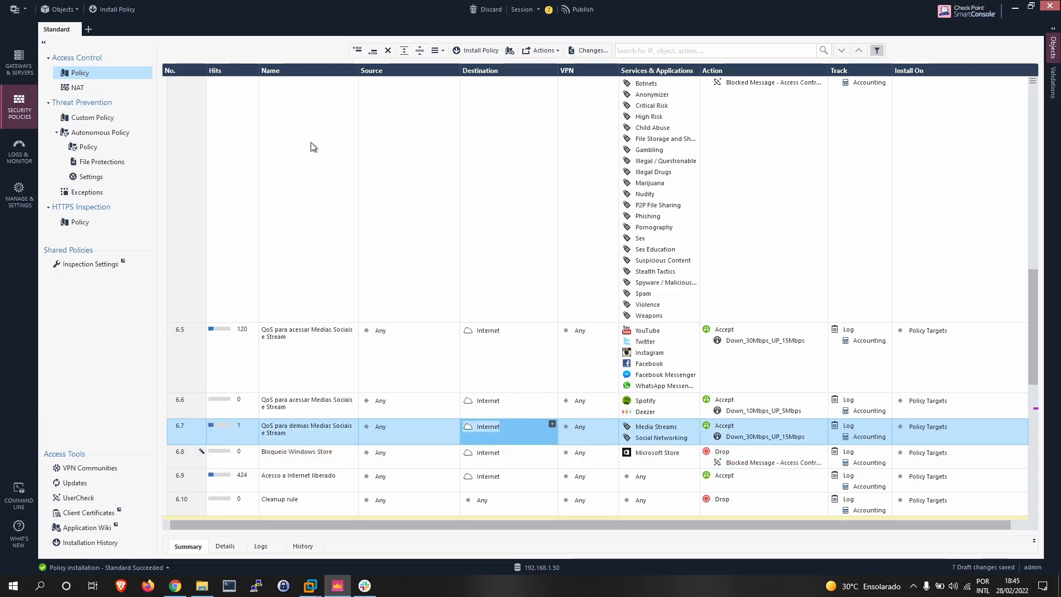
Publish the pending changes and install the Standard policy with Access Control and Threat Prevention on fw-lab
{"action": "left_click", "coordinate": [126, 11]}
{"action": "left_click", "coordinate": [579, 360]}
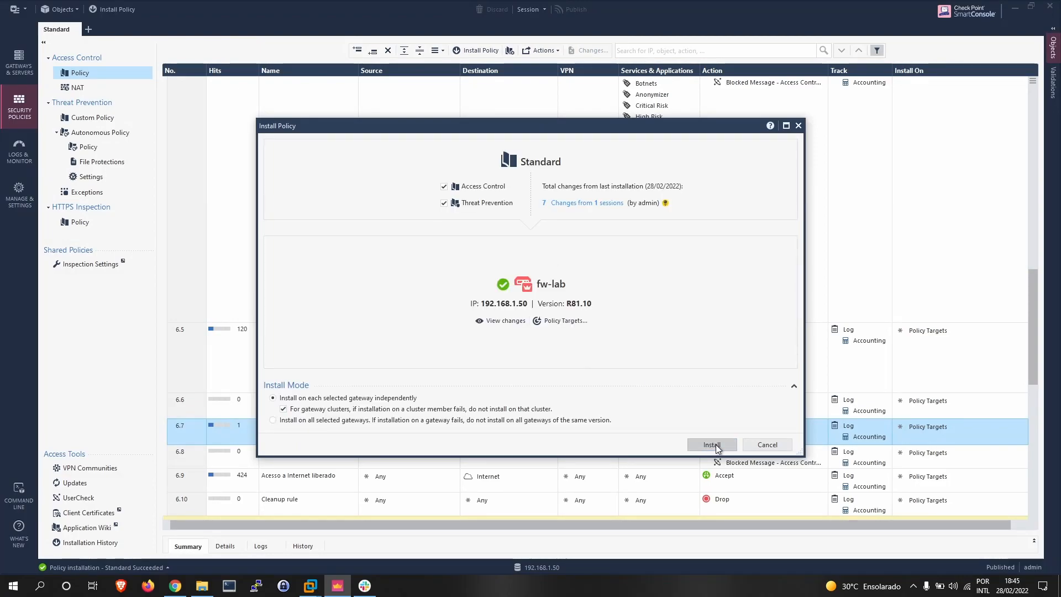
{"action": "left_click", "coordinate": [712, 445]}
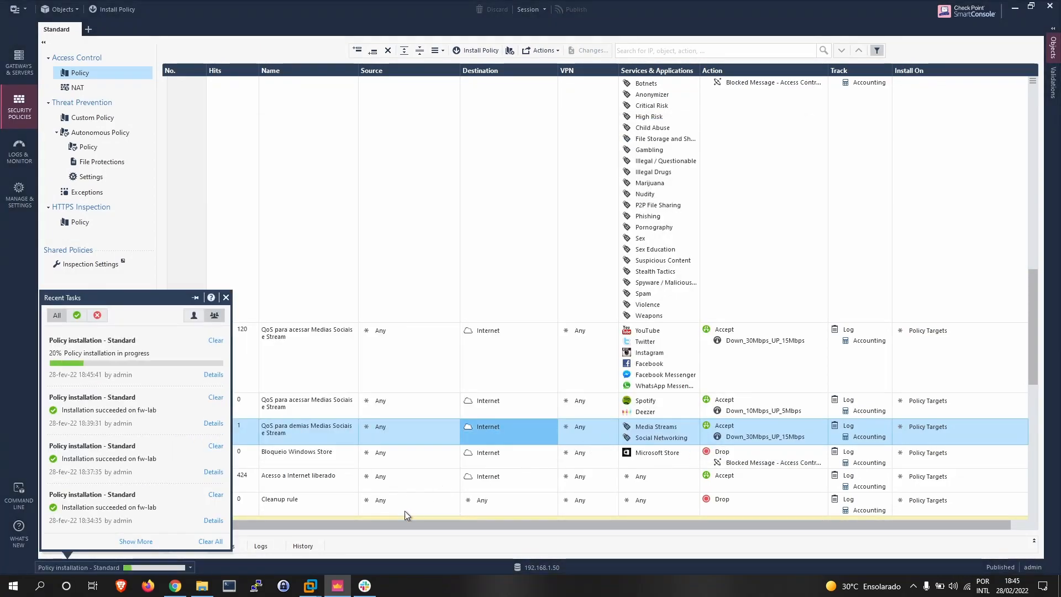
Close Microsoft Store in the Windows 10 virtual machine and check the policy installation status in SmartConsole
{"action": "left_click", "coordinate": [306, 587]}
{"action": "left_click", "coordinate": [366, 526]}
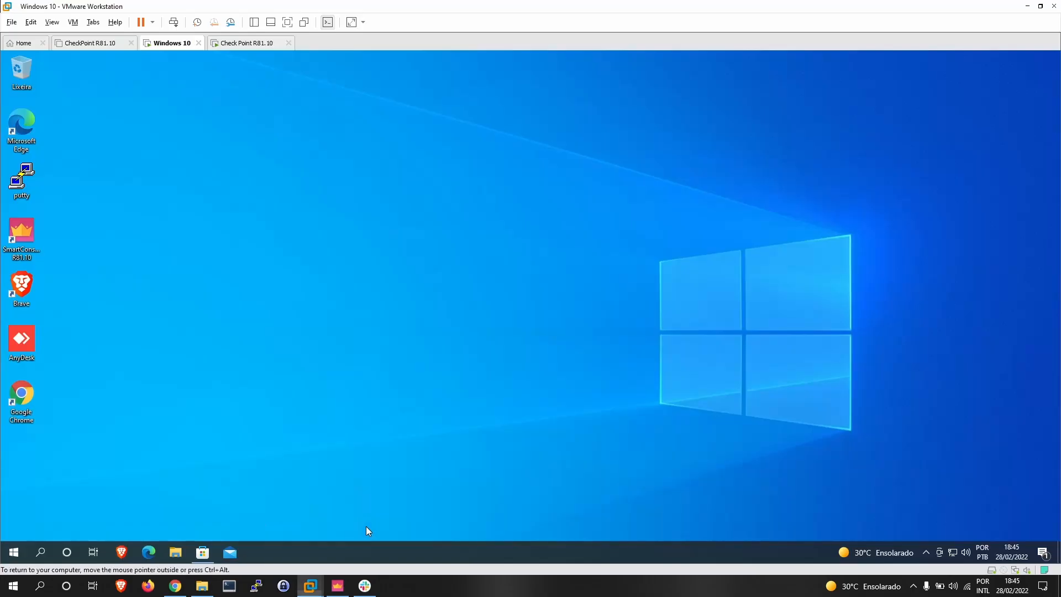
{"action": "mouse_move", "coordinate": [208, 556]}
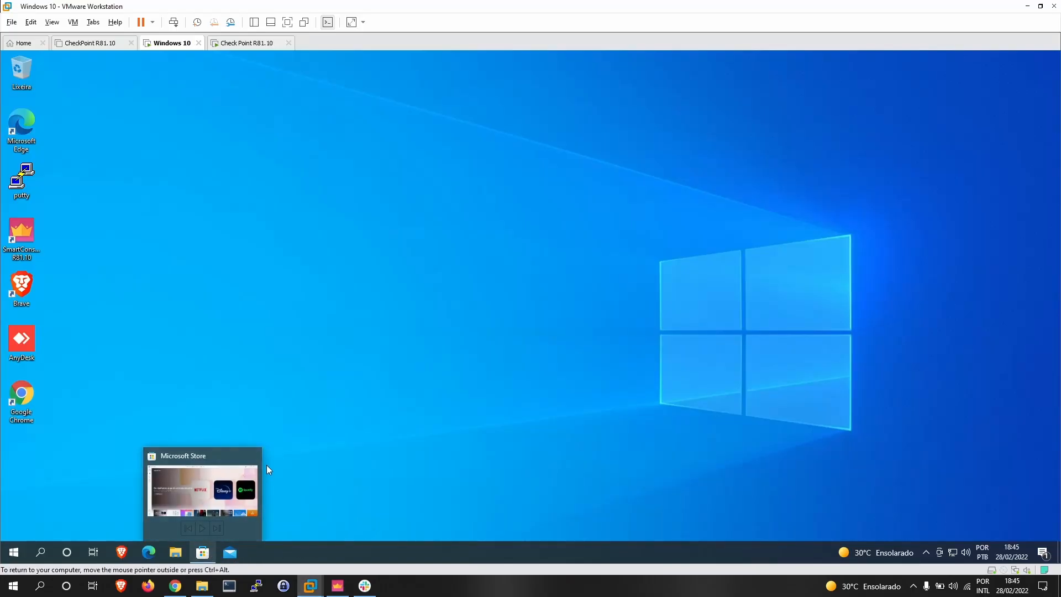
{"action": "left_click", "coordinate": [253, 454]}
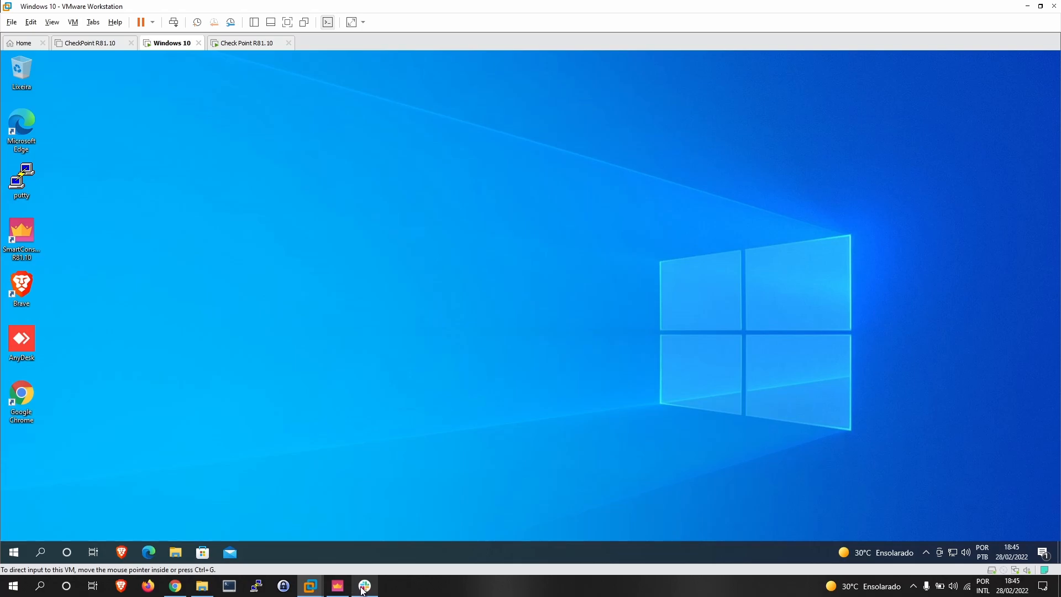
{"action": "left_click", "coordinate": [337, 587]}
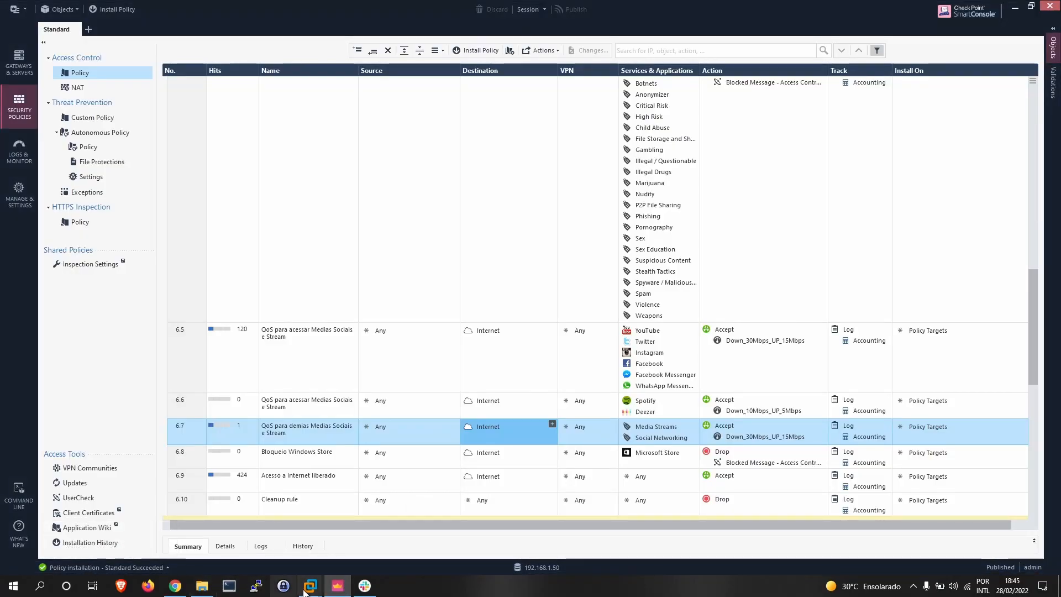
Return to the Windows 10 virtual machine, reopen Microsoft Store and try to open the Netflix app page
{"action": "mouse_move", "coordinate": [310, 586]}
{"action": "left_click", "coordinate": [350, 526]}
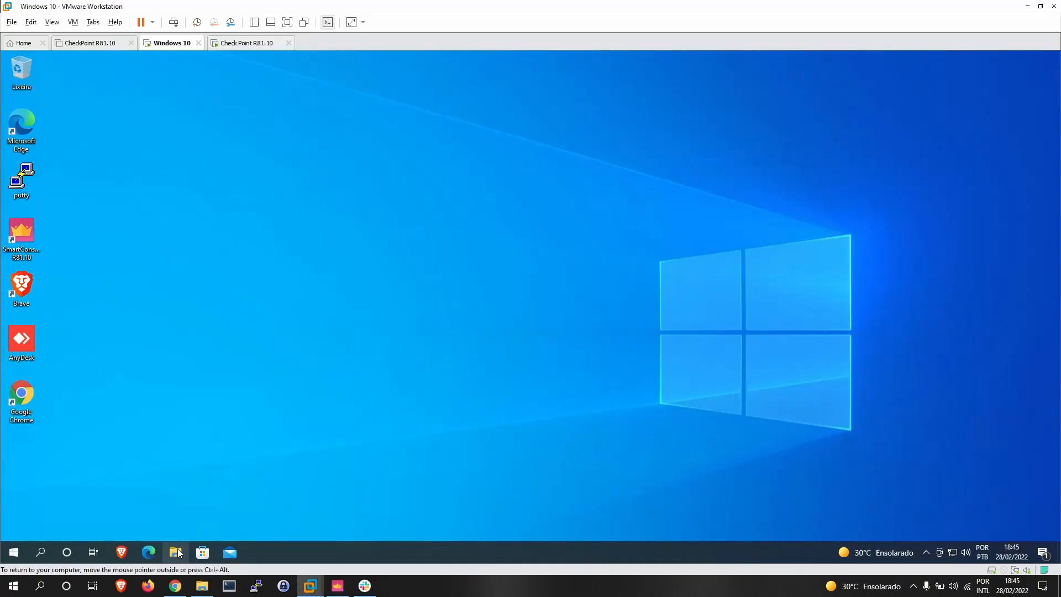
{"action": "left_click", "coordinate": [205, 552]}
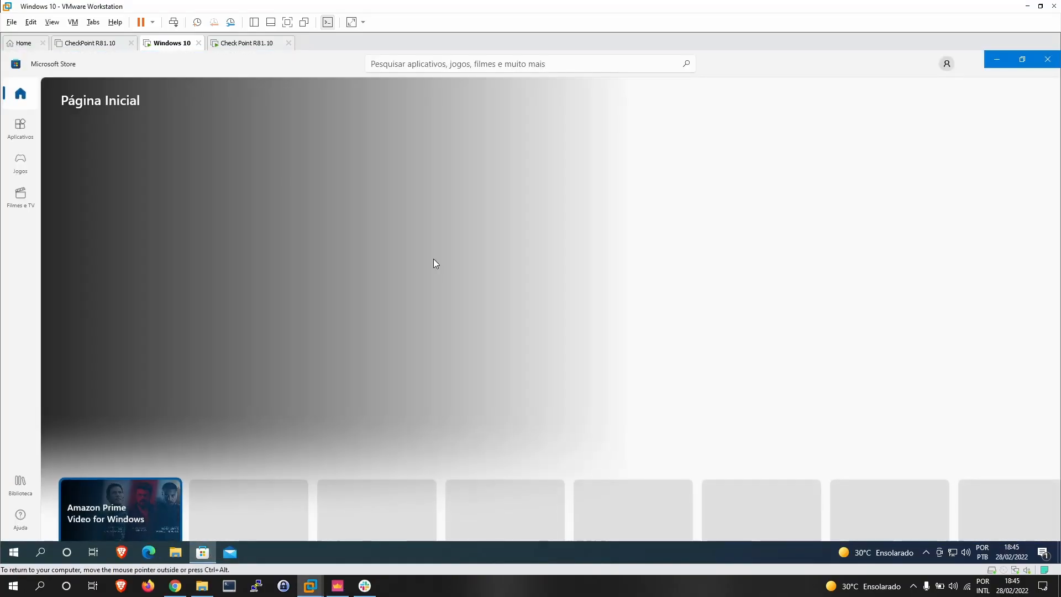
{"action": "scroll", "coordinate": [349, 233], "scroll_direction": "down", "scroll_amount": 5}
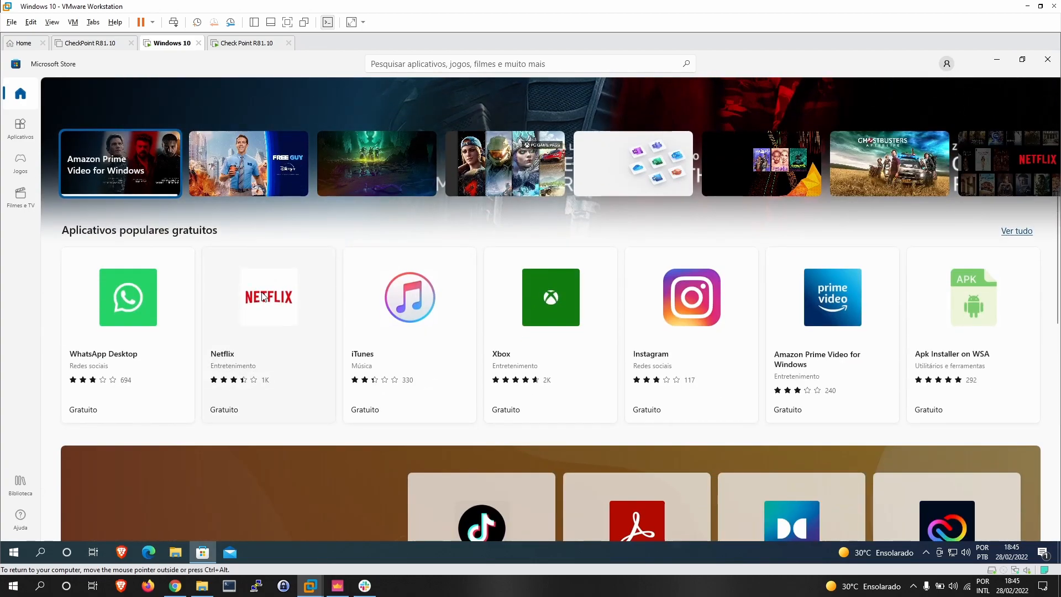
{"action": "left_click", "coordinate": [264, 298]}
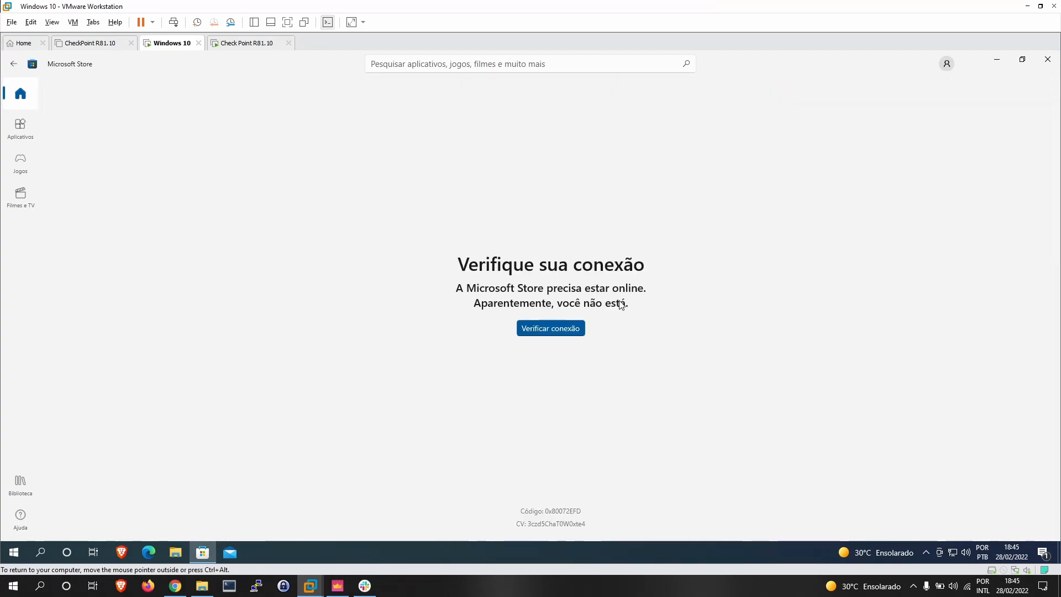
Go to the store's Aplicativos page and try to open iTunes from the popular free apps
{"action": "left_click", "coordinate": [25, 127]}
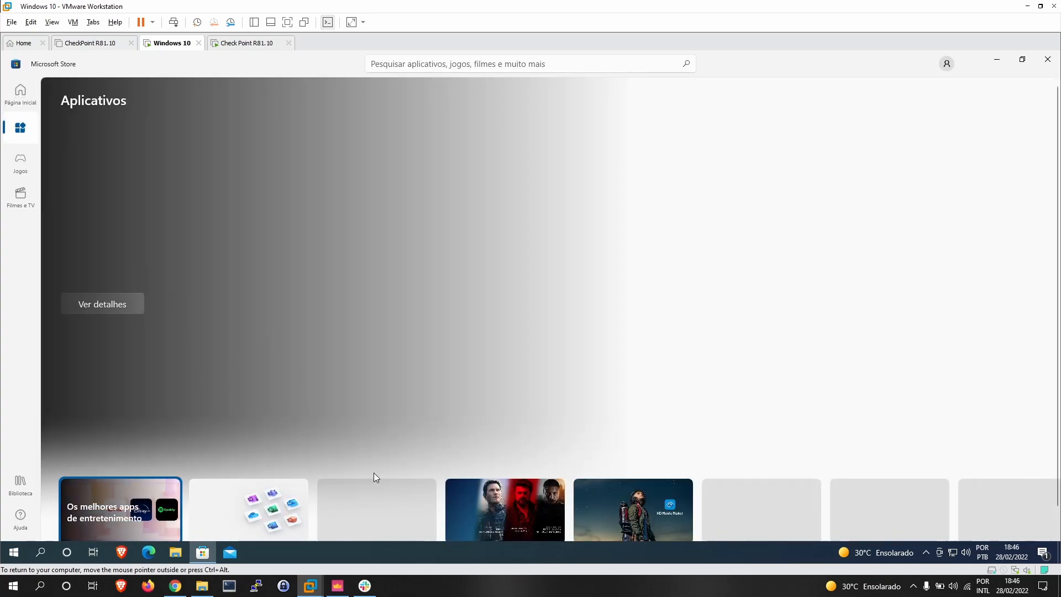
{"action": "scroll", "coordinate": [410, 409], "scroll_direction": "down", "scroll_amount": 3}
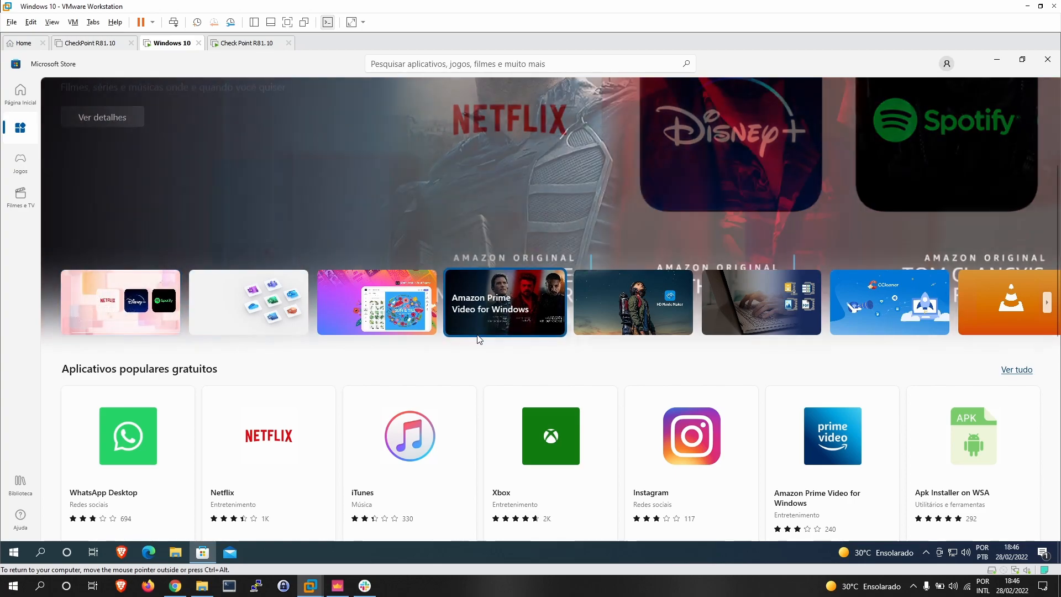
{"action": "left_click", "coordinate": [403, 419]}
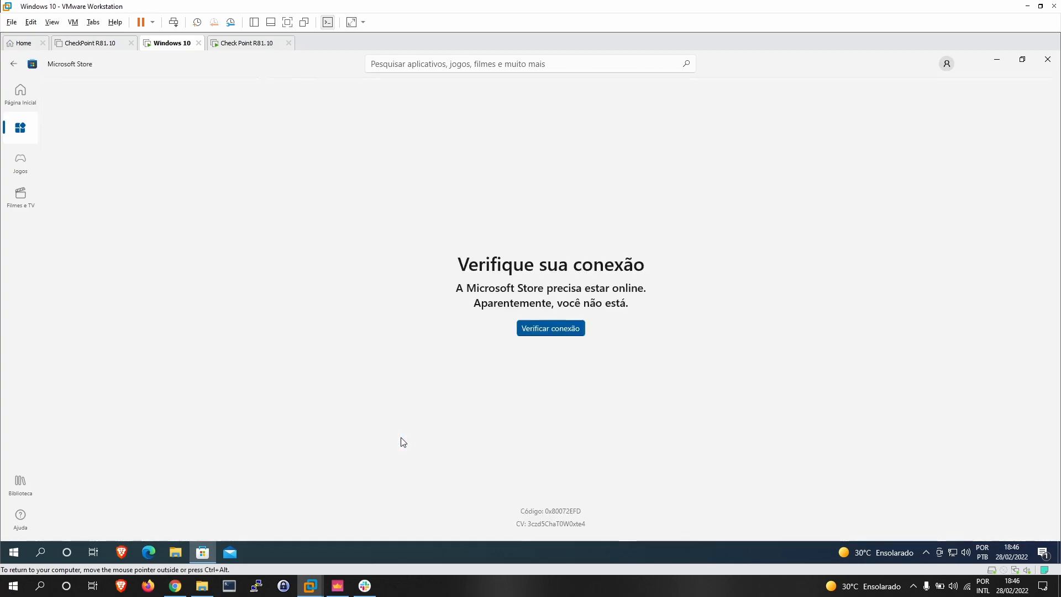
Try to open Harry Potter: Enigmas & Magia from the Jogos page and load the Filmes e TV page
{"action": "left_click", "coordinate": [20, 162]}
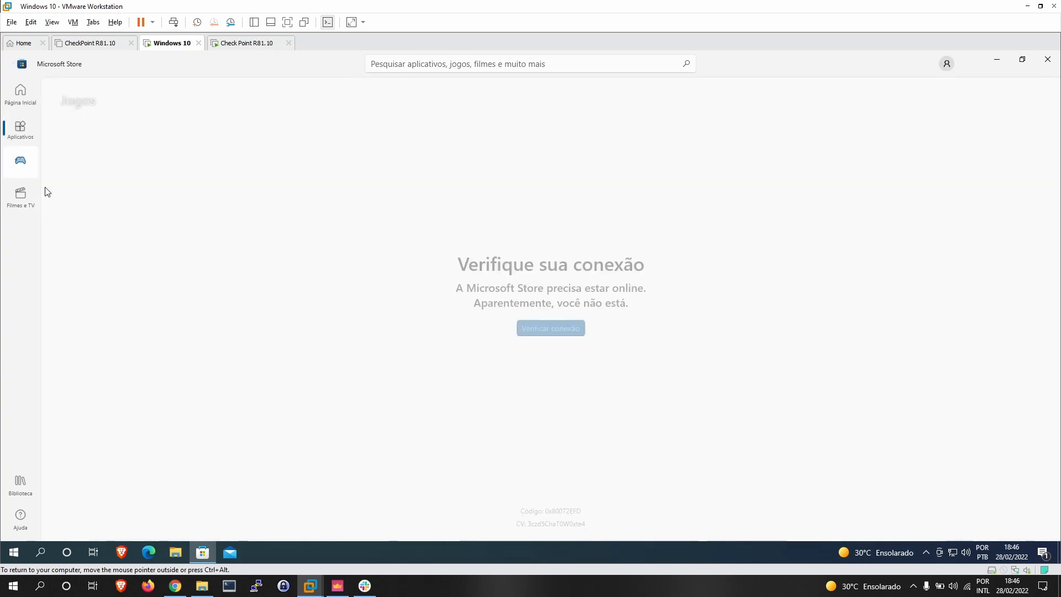
{"action": "scroll", "coordinate": [539, 469], "scroll_direction": "down", "scroll_amount": 3}
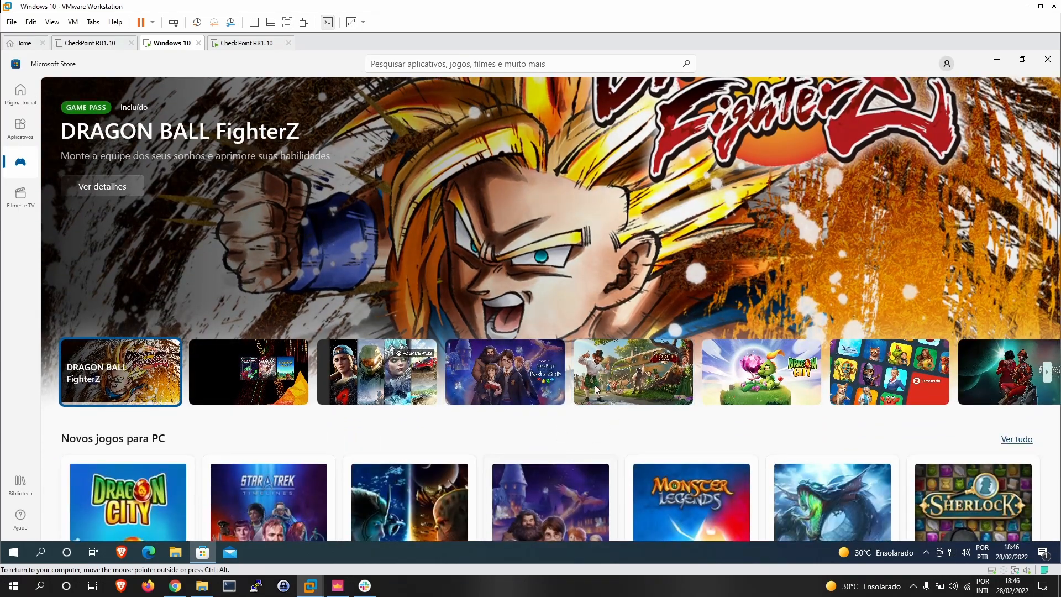
{"action": "left_click", "coordinate": [547, 395]}
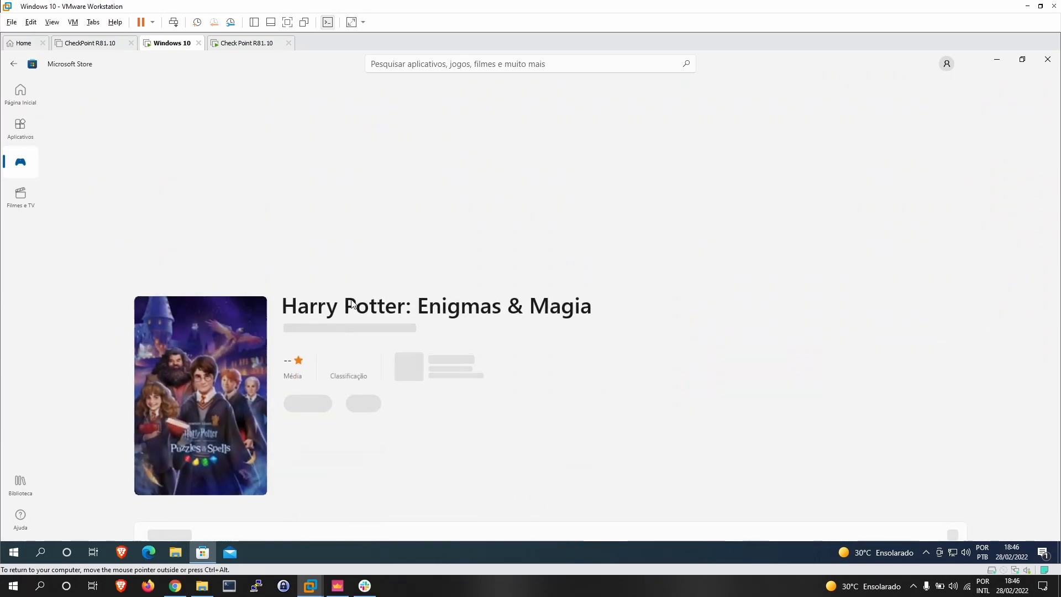
{"action": "left_click", "coordinate": [38, 199]}
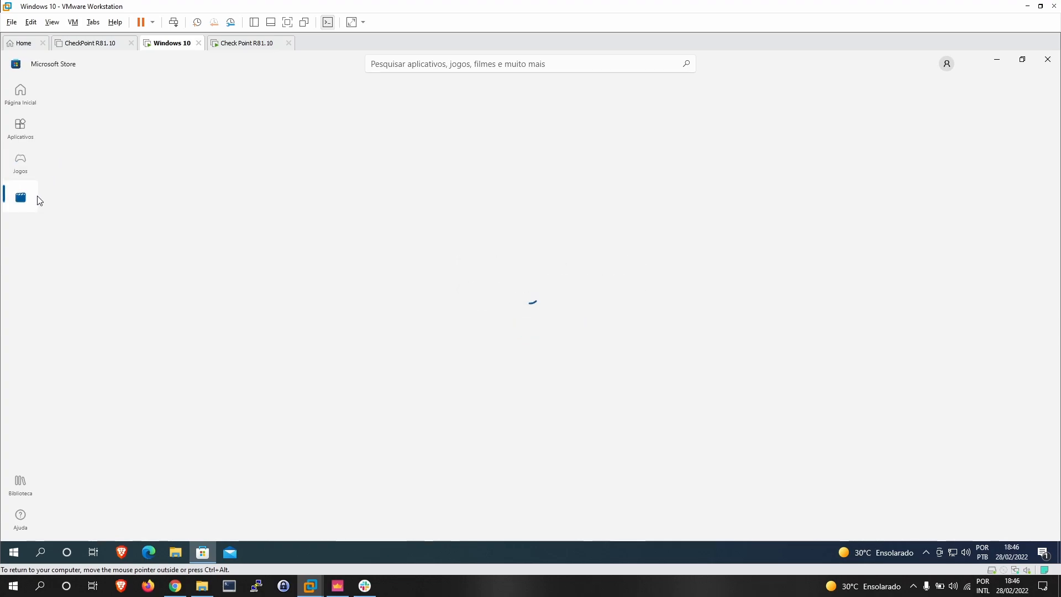
Try to open Instagram from the store's Página Inicial, reload the home page and close Microsoft Store
{"action": "left_click", "coordinate": [22, 94]}
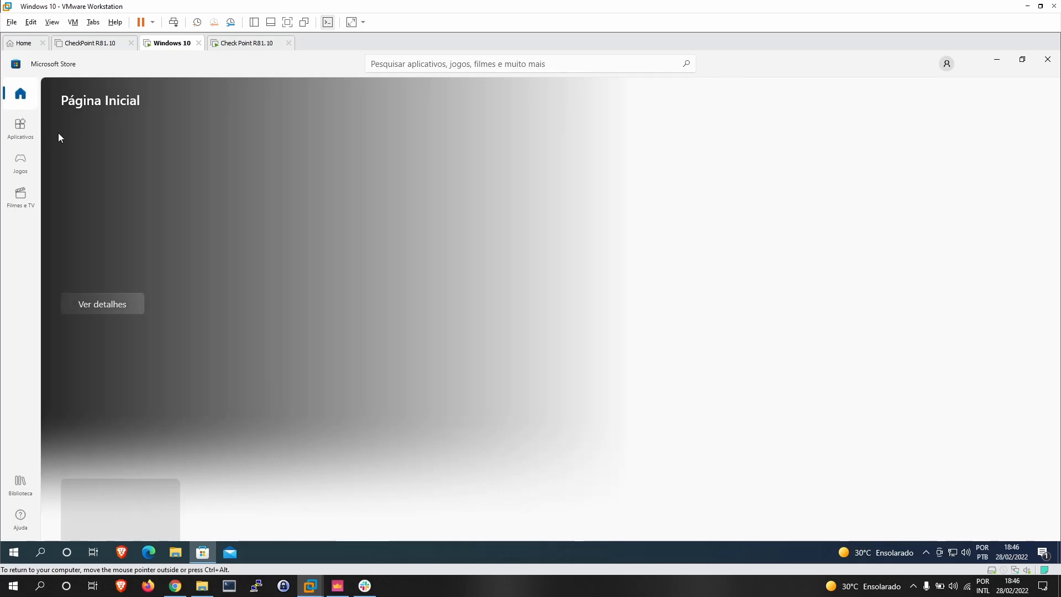
{"action": "scroll", "coordinate": [644, 309], "scroll_direction": "down", "scroll_amount": 5}
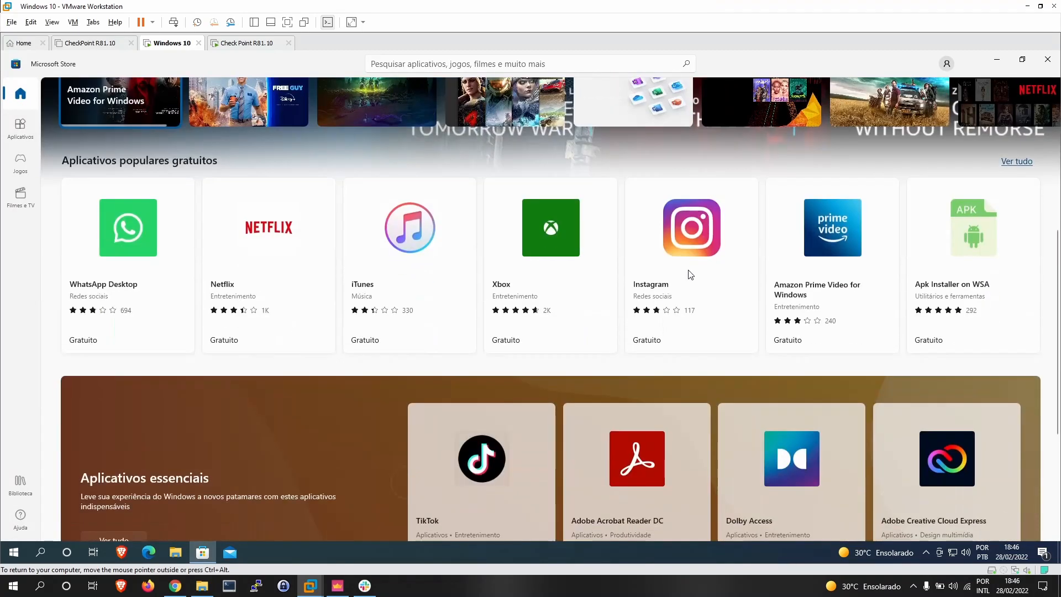
{"action": "scroll", "coordinate": [660, 253], "scroll_direction": "up", "scroll_amount": 5}
{"action": "scroll", "coordinate": [694, 215], "scroll_direction": "down", "scroll_amount": 5}
{"action": "left_click", "coordinate": [695, 215]}
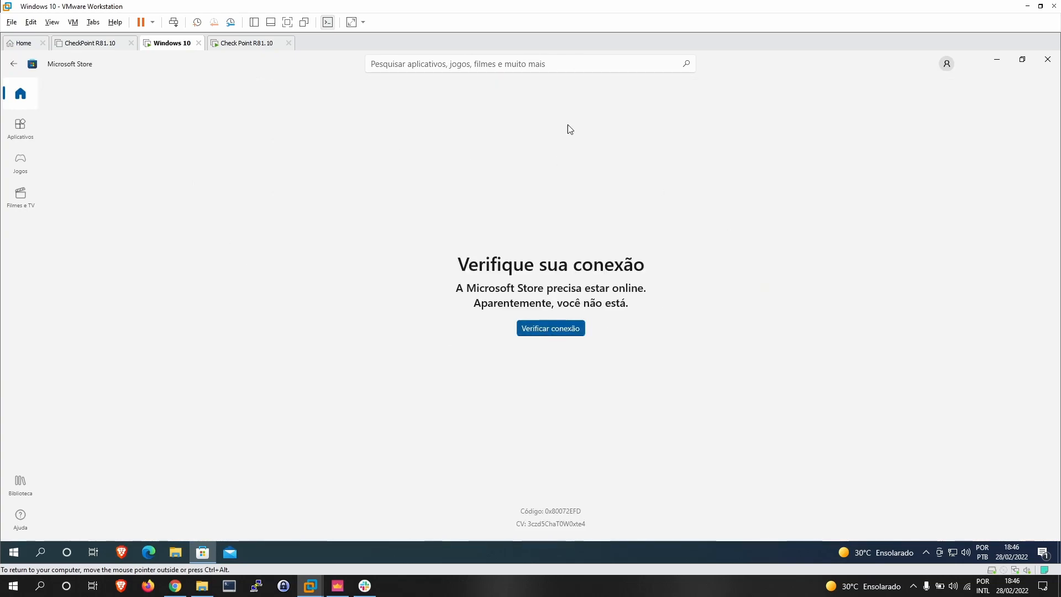
{"action": "left_click", "coordinate": [21, 93]}
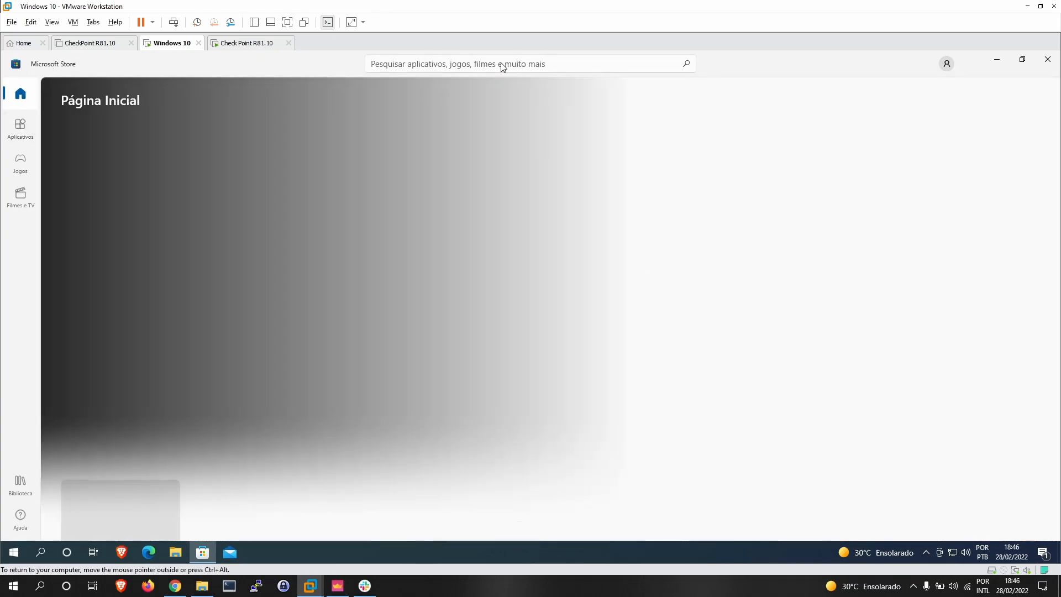
{"action": "left_click", "coordinate": [1047, 59]}
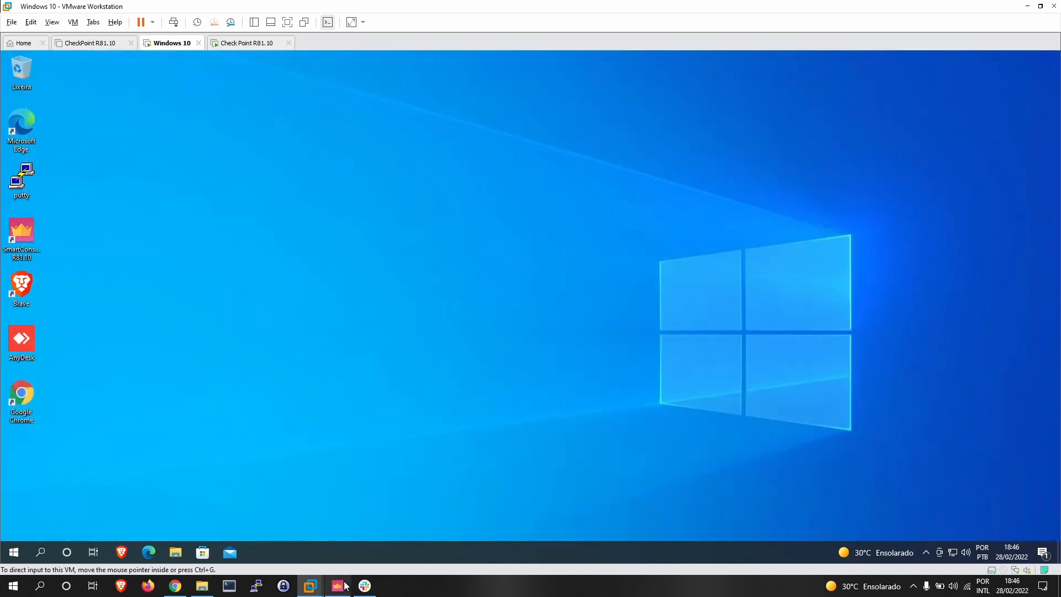
Switch to SmartConsole and search for "update" among the services and applications available for the Bloqueio Windows Store rule
{"action": "mouse_move", "coordinate": [365, 587]}
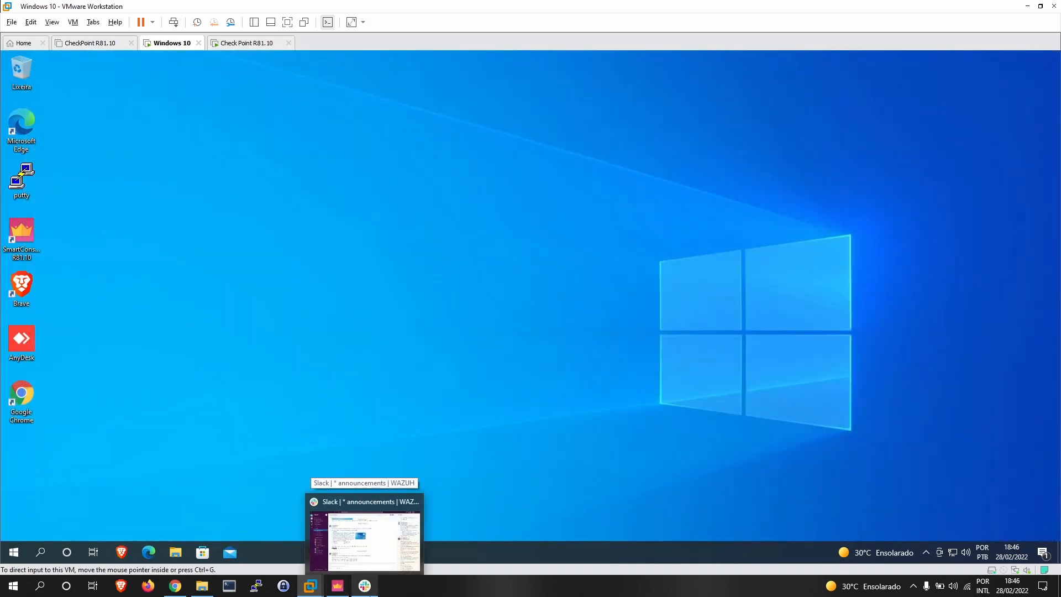
{"action": "left_click", "coordinate": [337, 585]}
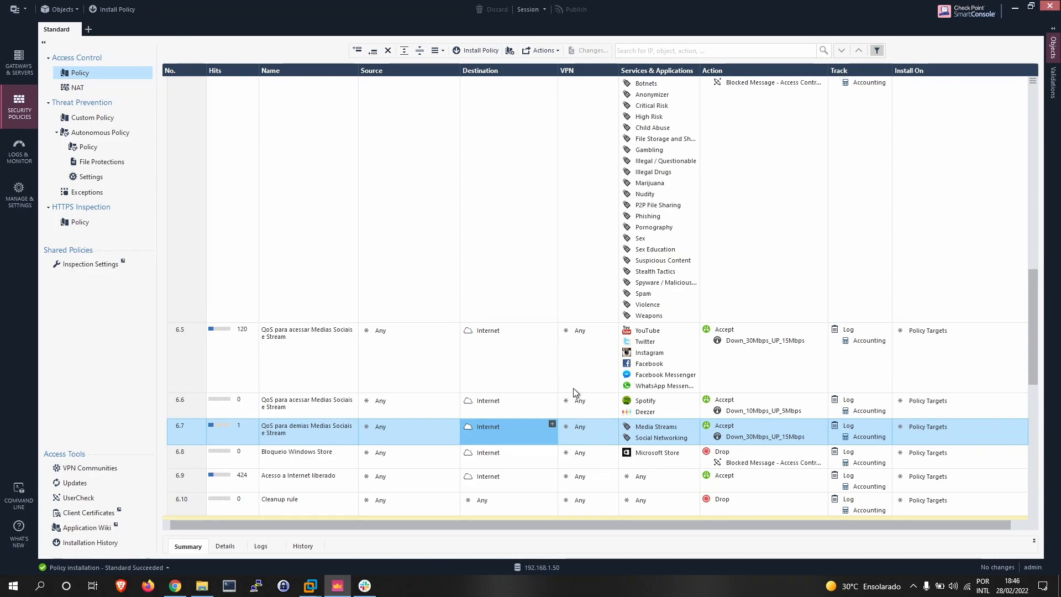
{"action": "mouse_move", "coordinate": [638, 430]}
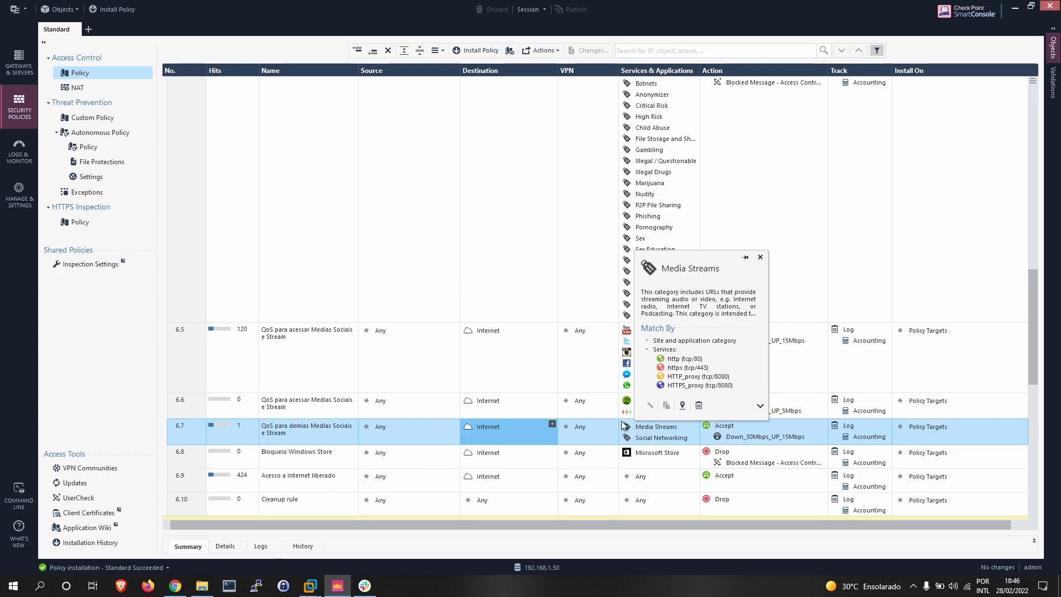
{"action": "left_click", "coordinate": [831, 192]}
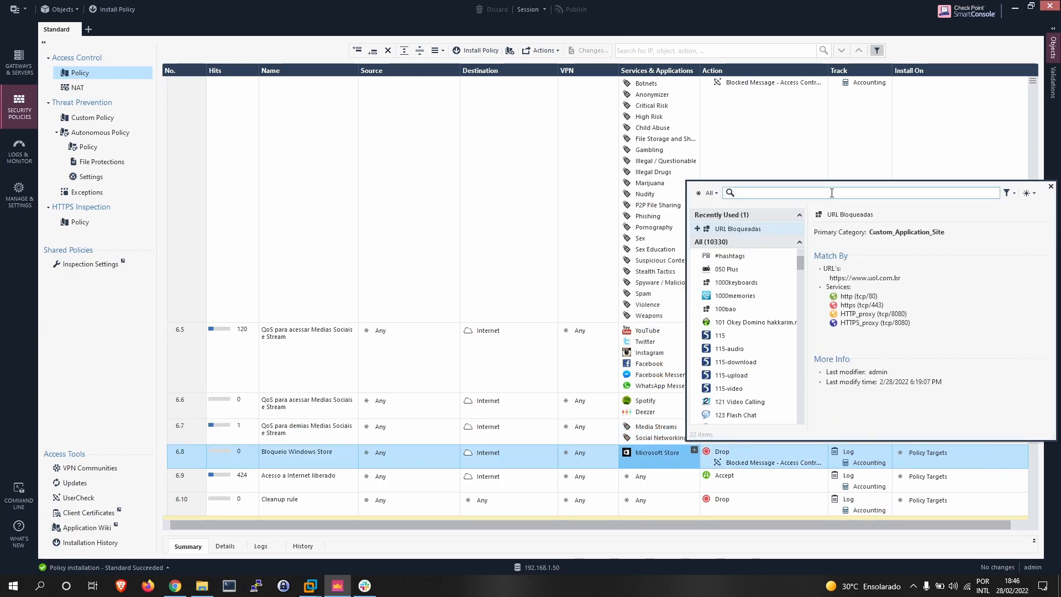
{"action": "type", "text": "update"}
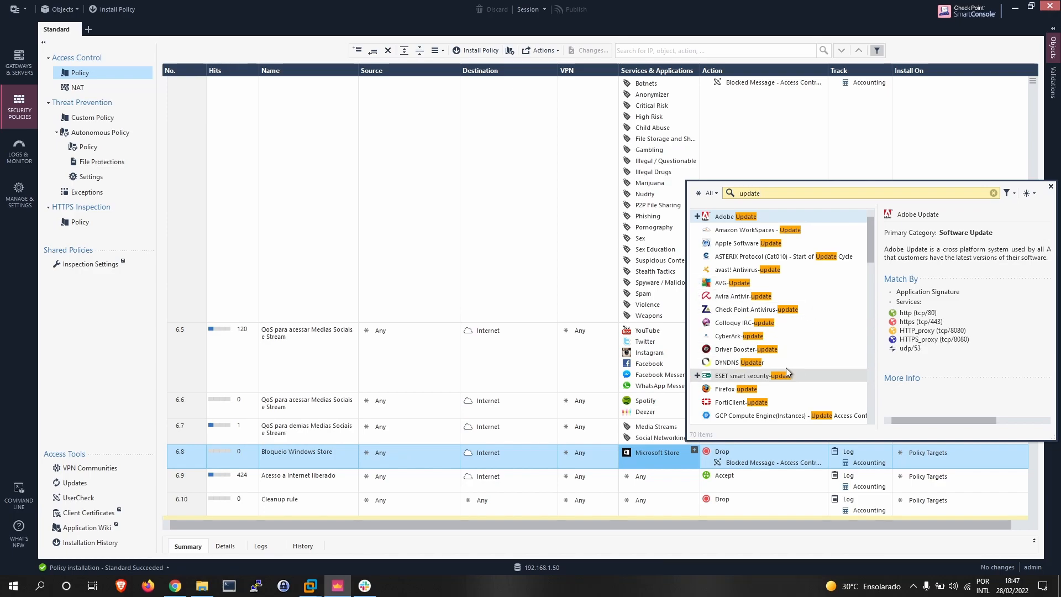
Look through the matching update applications down to the Windows Update entries and close the list without adding any
{"action": "scroll", "coordinate": [735, 360], "scroll_direction": "down", "scroll_amount": 3}
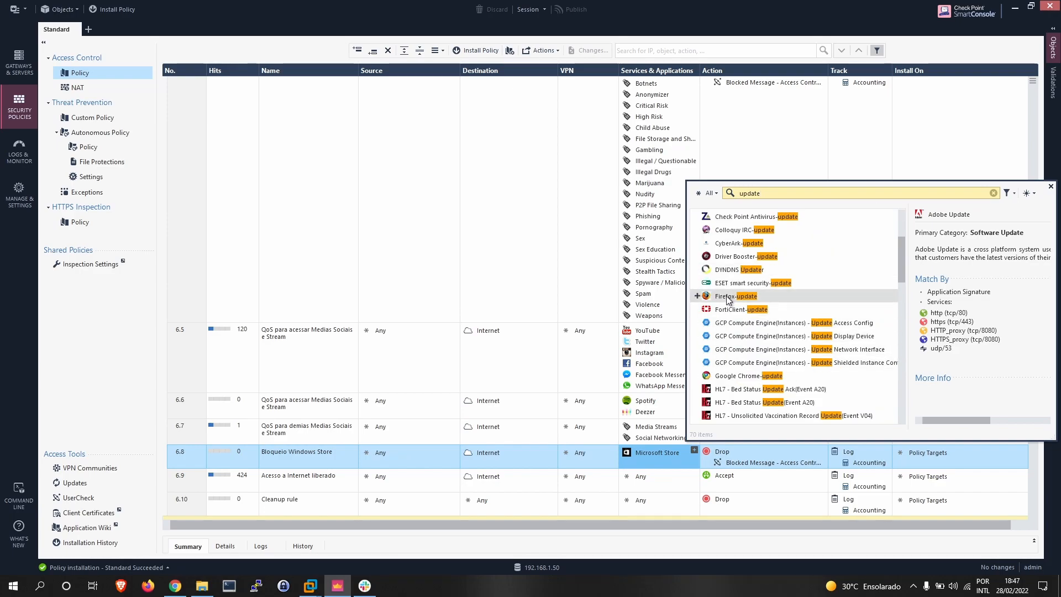
{"action": "scroll", "coordinate": [751, 303], "scroll_direction": "down", "scroll_amount": 6}
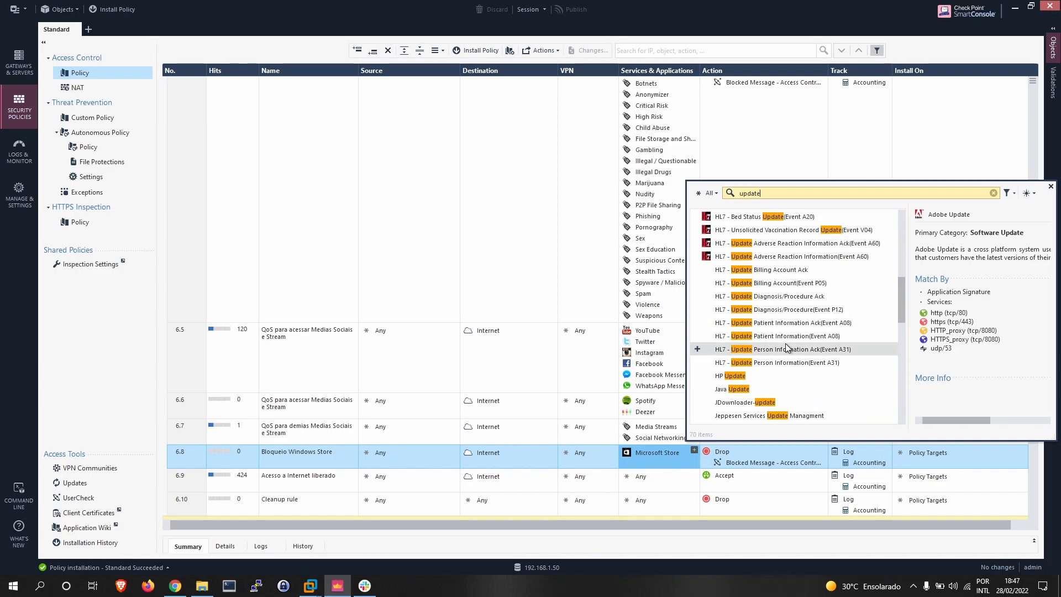
{"action": "scroll", "coordinate": [752, 313], "scroll_direction": "up", "scroll_amount": 3}
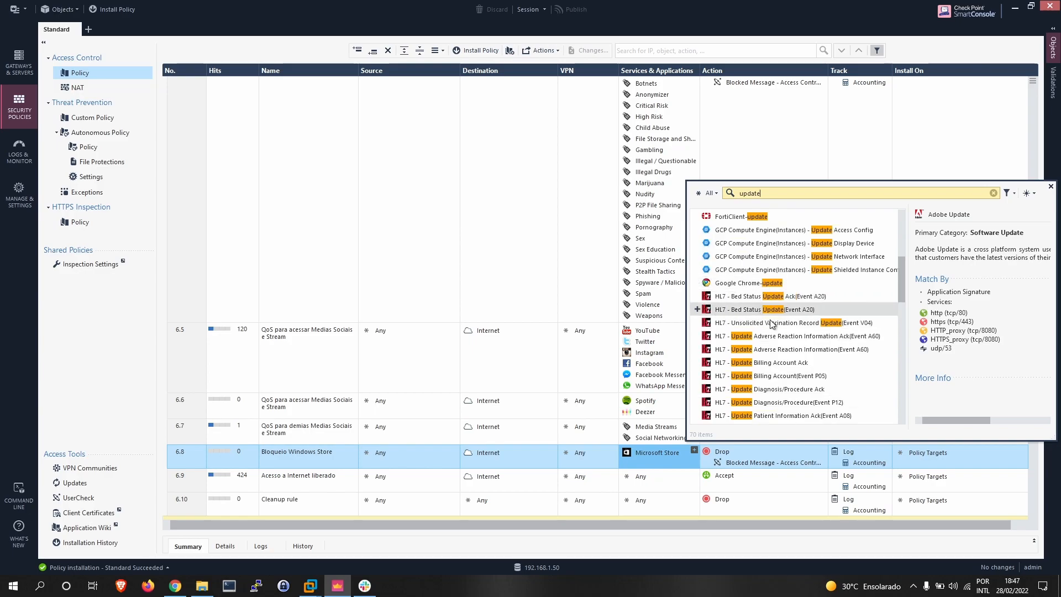
{"action": "scroll", "coordinate": [773, 331], "scroll_direction": "down", "scroll_amount": 7}
{"action": "scroll", "coordinate": [794, 301], "scroll_direction": "down", "scroll_amount": 5}
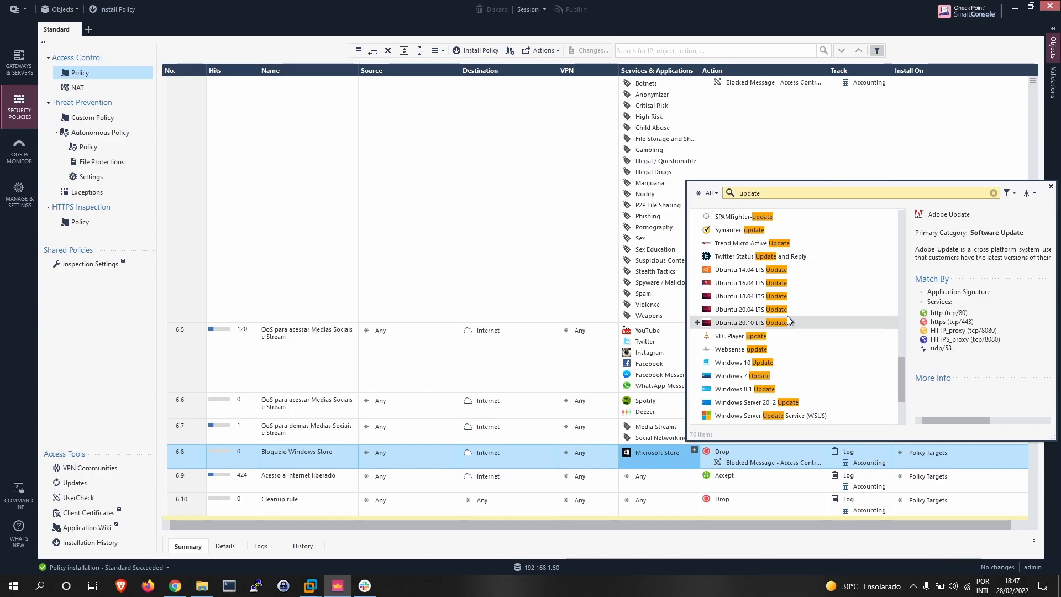
{"action": "scroll", "coordinate": [786, 316], "scroll_direction": "down", "scroll_amount": 2}
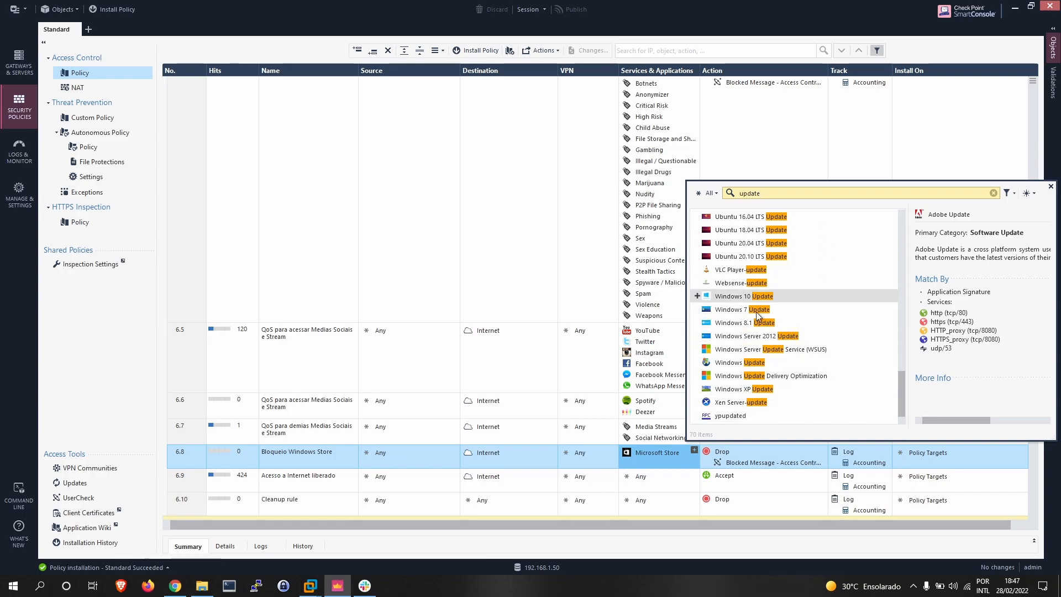
{"action": "left_click", "coordinate": [1051, 186]}
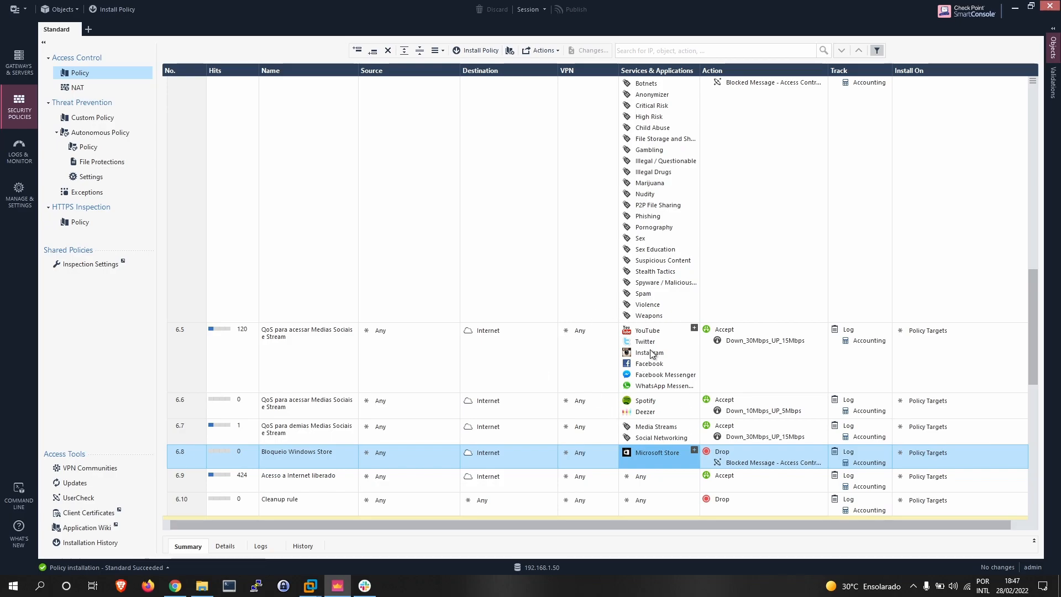
{"action": "mouse_move", "coordinate": [651, 354]}
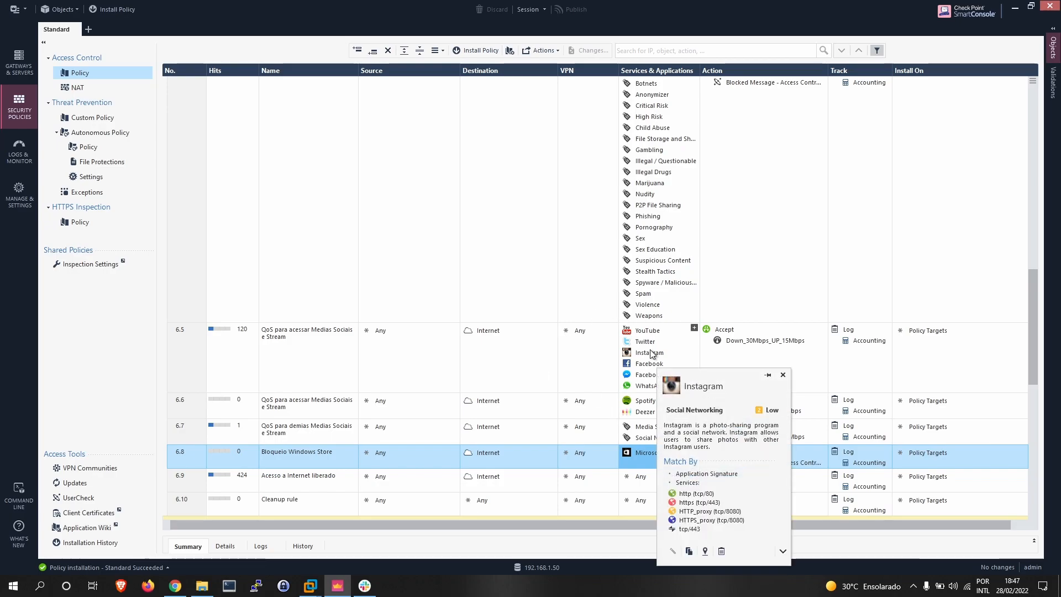